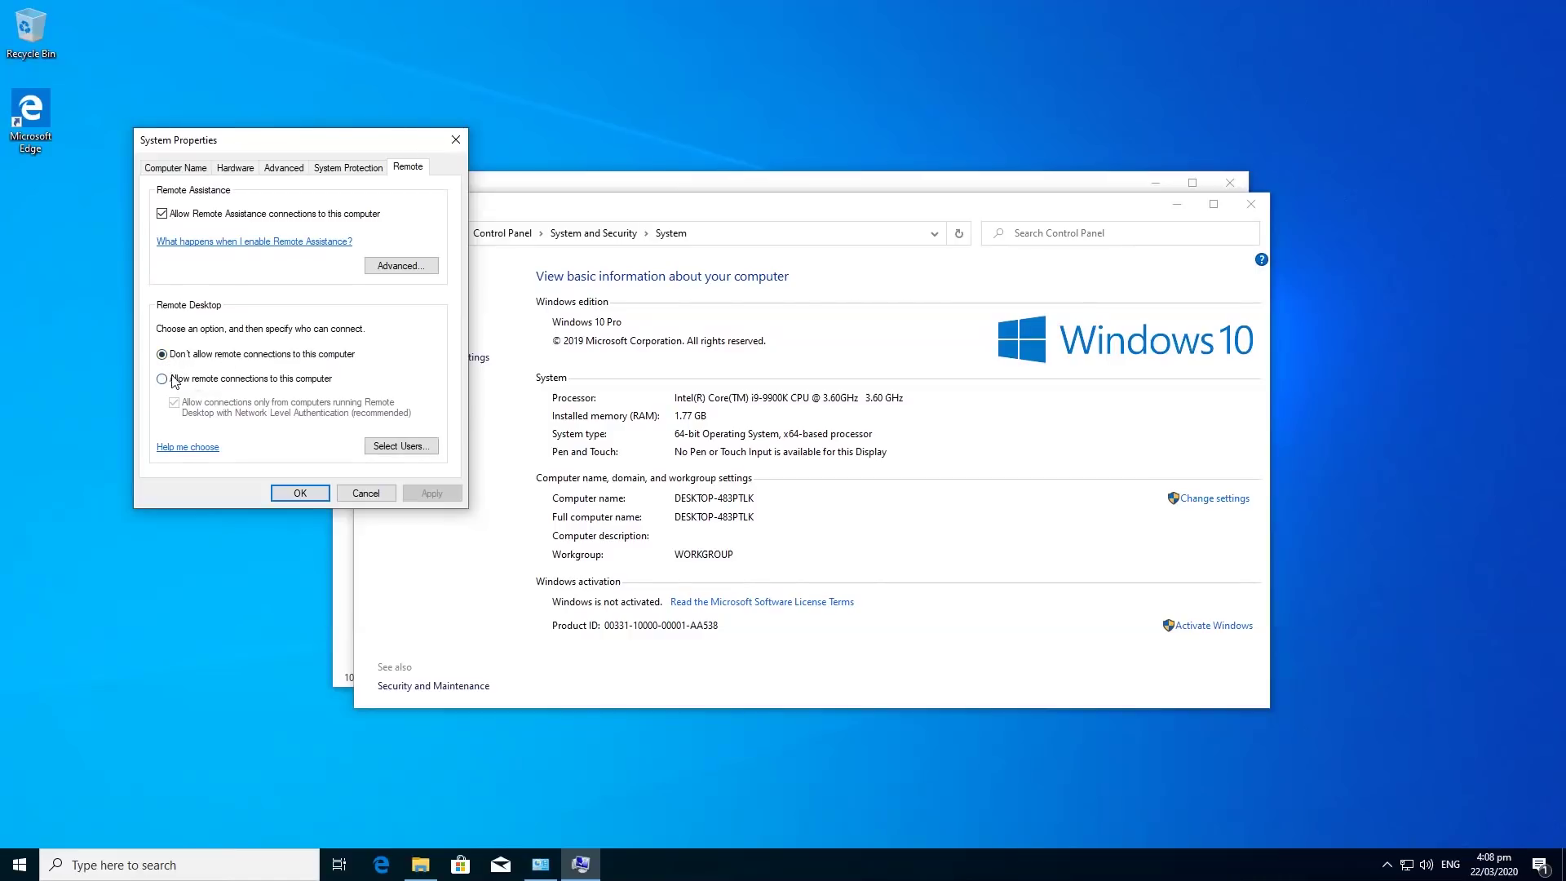
# Enable 'Allow remote connections to this computer' and apply it, then close the System and This PC windows.
pyautogui.click(162, 379)
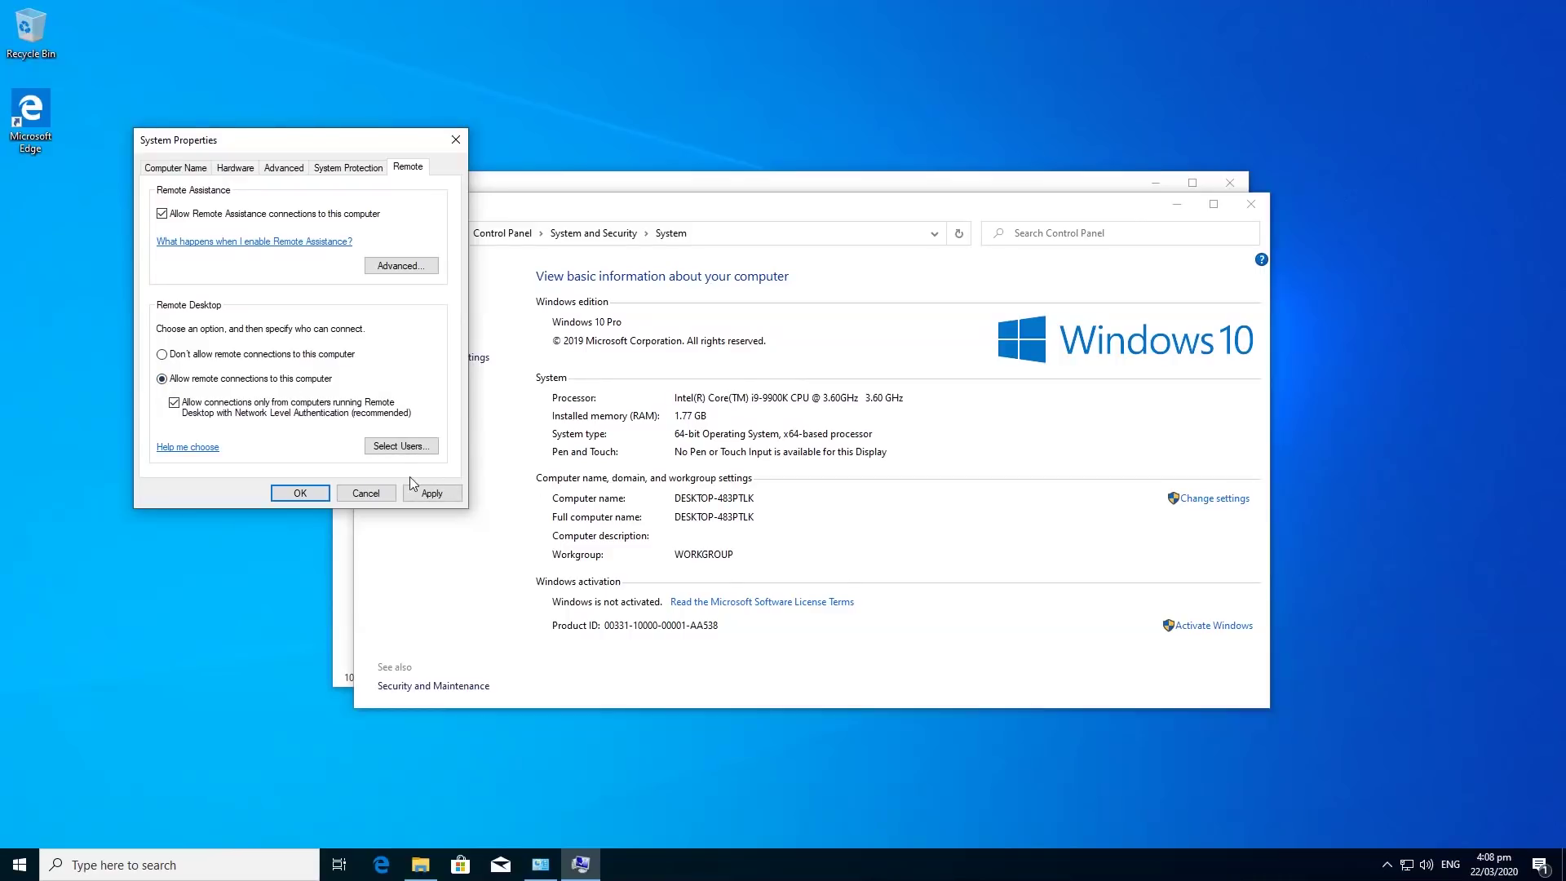
pyautogui.click(432, 493)
pyautogui.click(301, 494)
pyautogui.click(1252, 208)
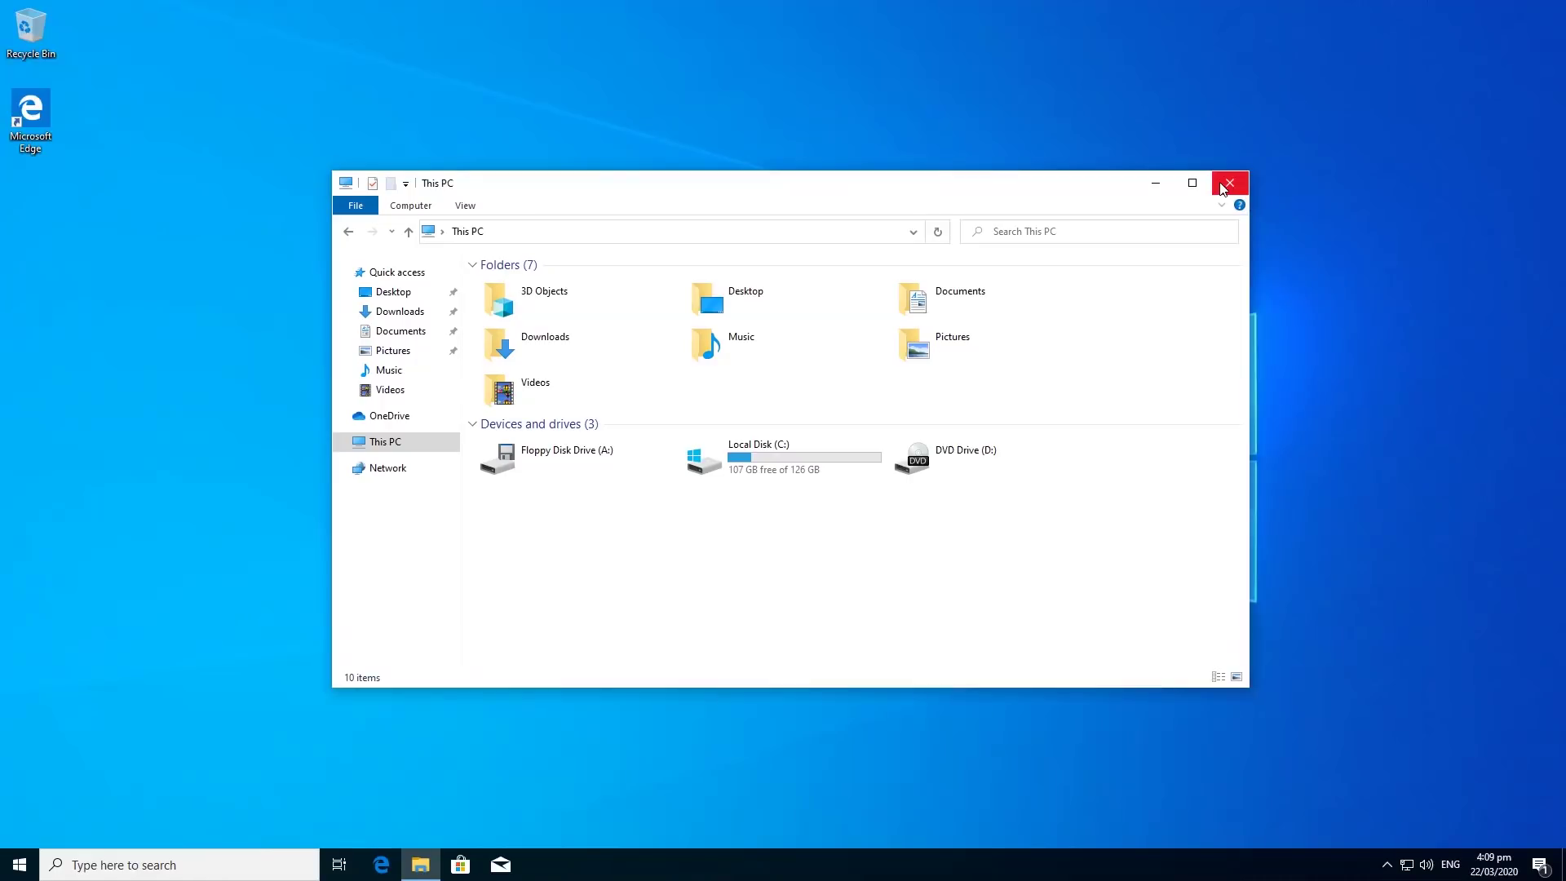
pyautogui.click(1220, 182)
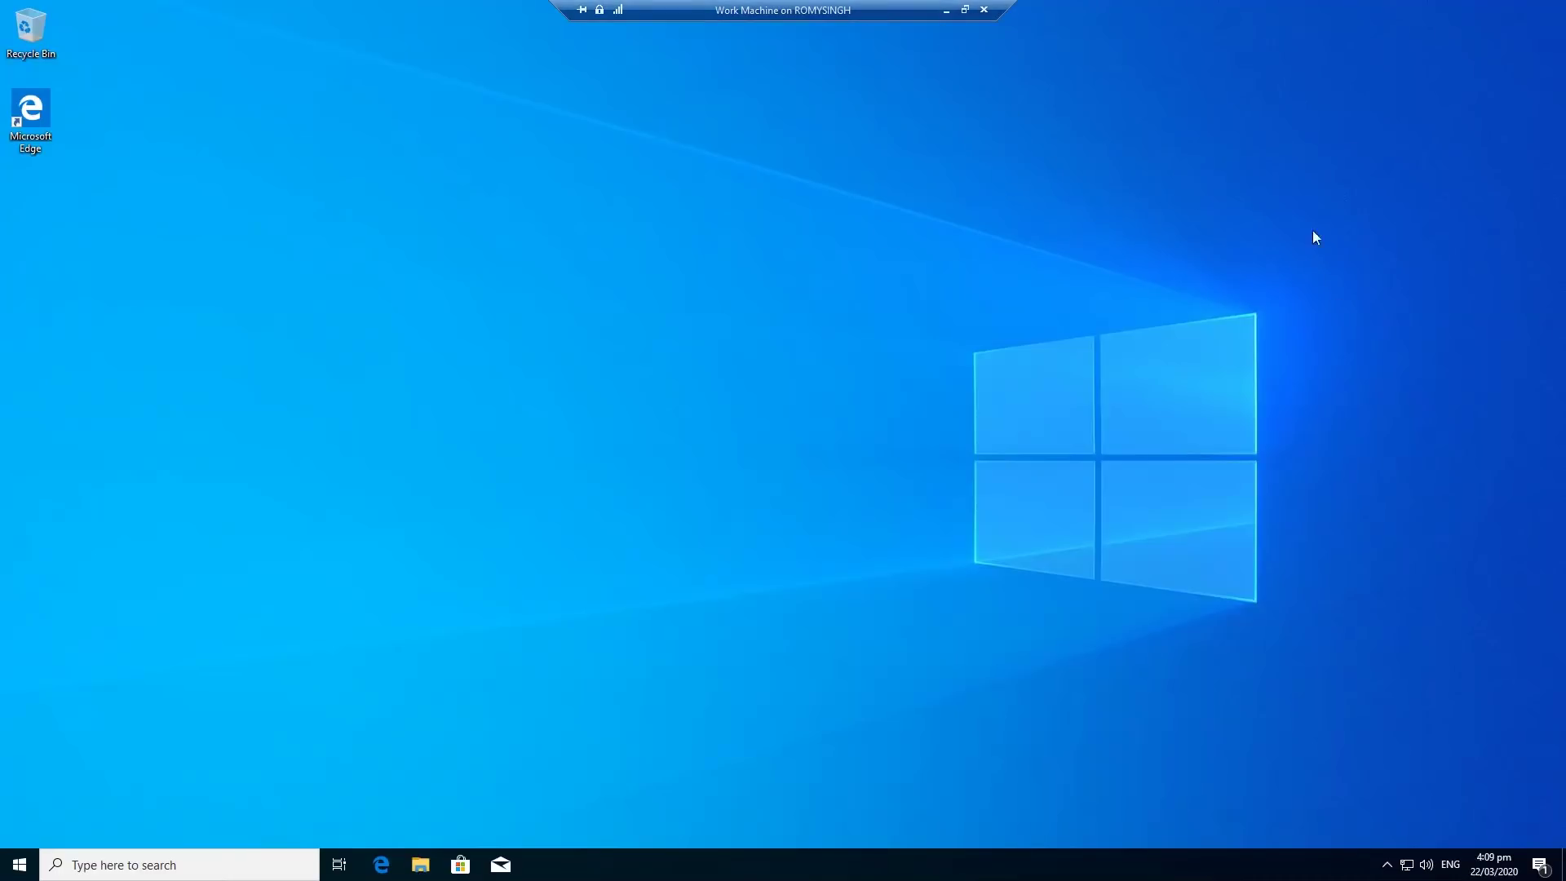
# Widen Hyper-V Manager and view Work Machine's networking details showing IP address 192.168.50.16.
pyautogui.click(944, 11)
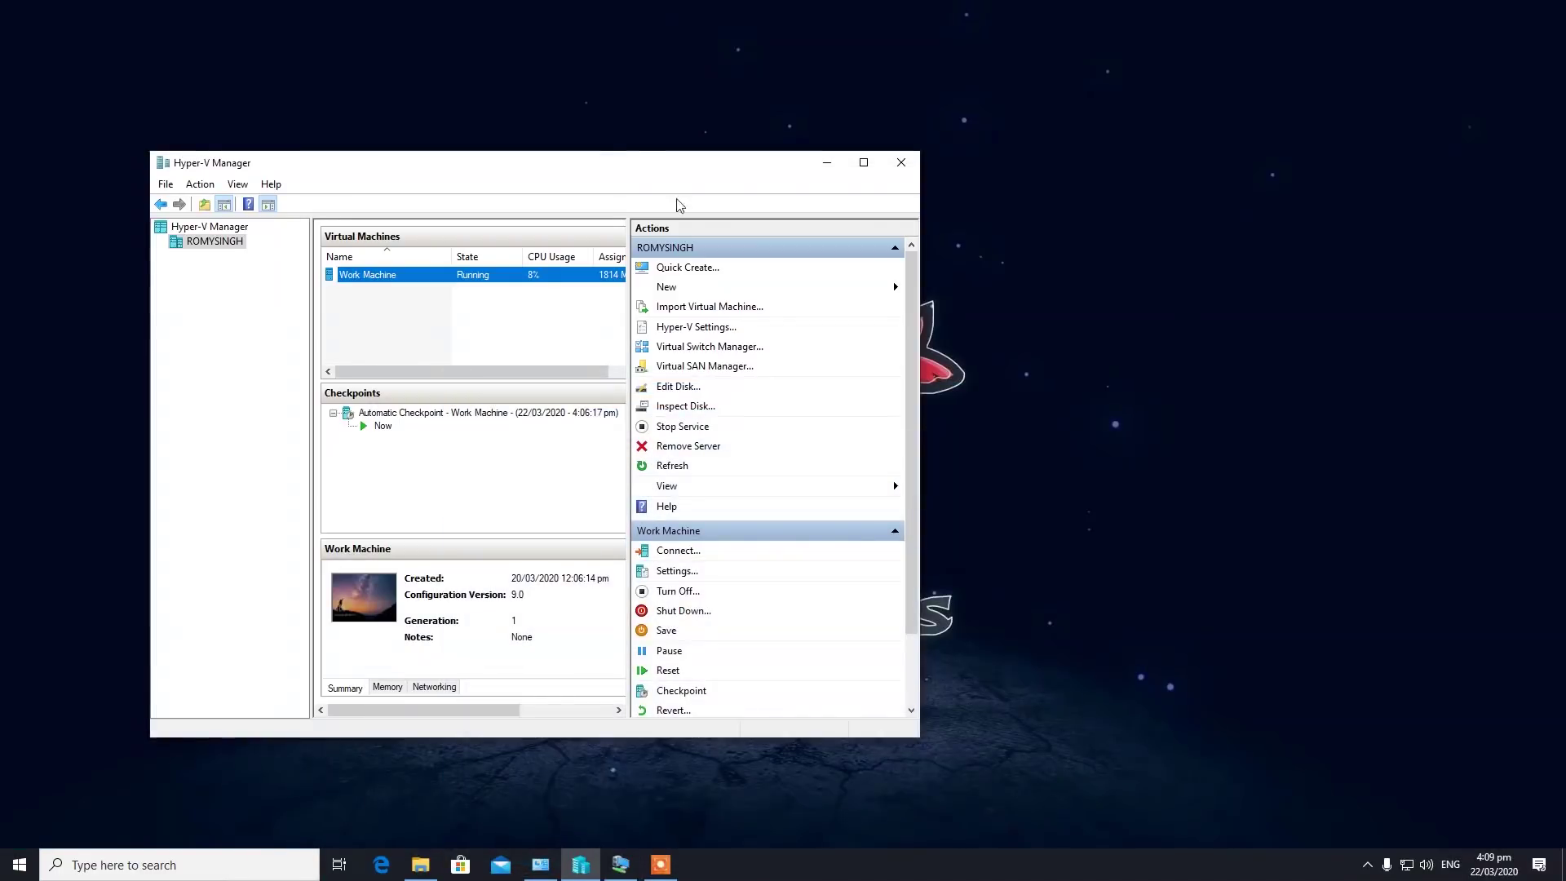
pyautogui.click(163, 865)
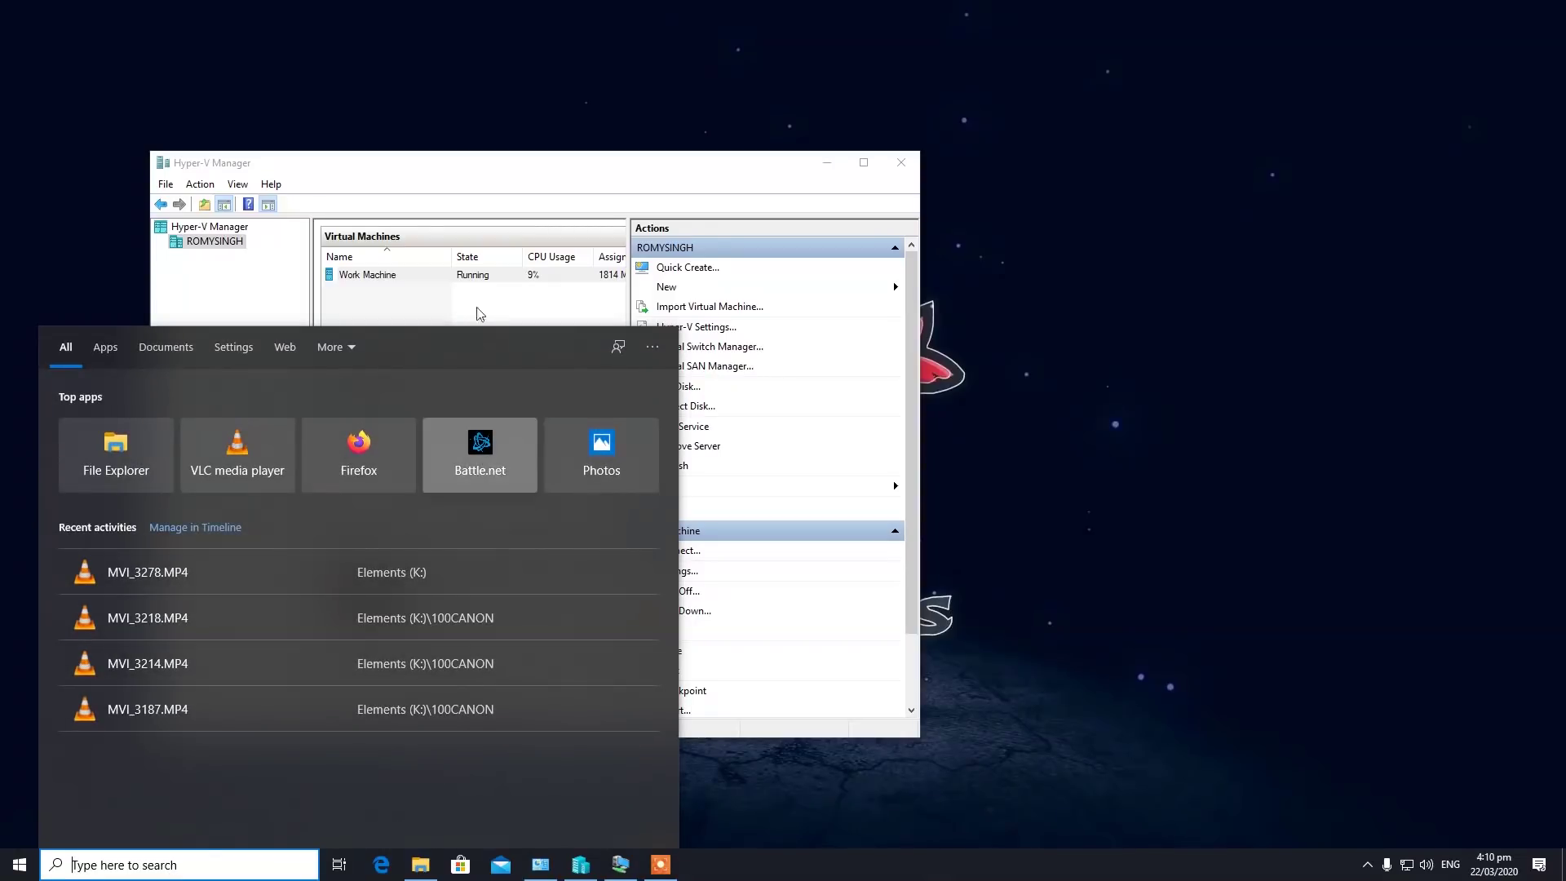
pyautogui.click(506, 277)
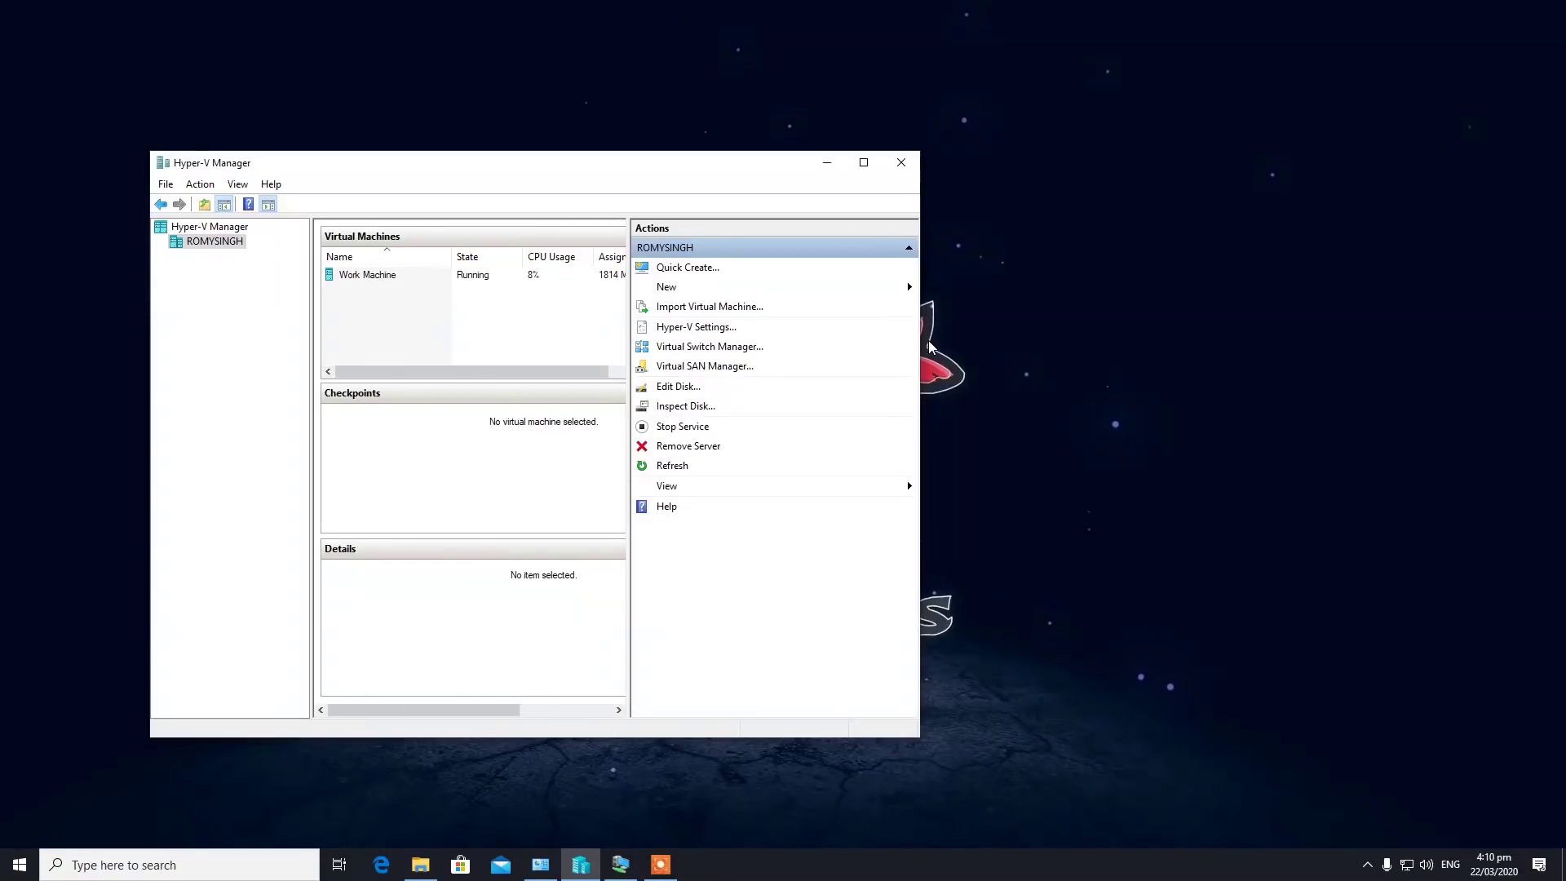
pyautogui.moveTo(917, 346); pyautogui.dragTo(1341, 408)
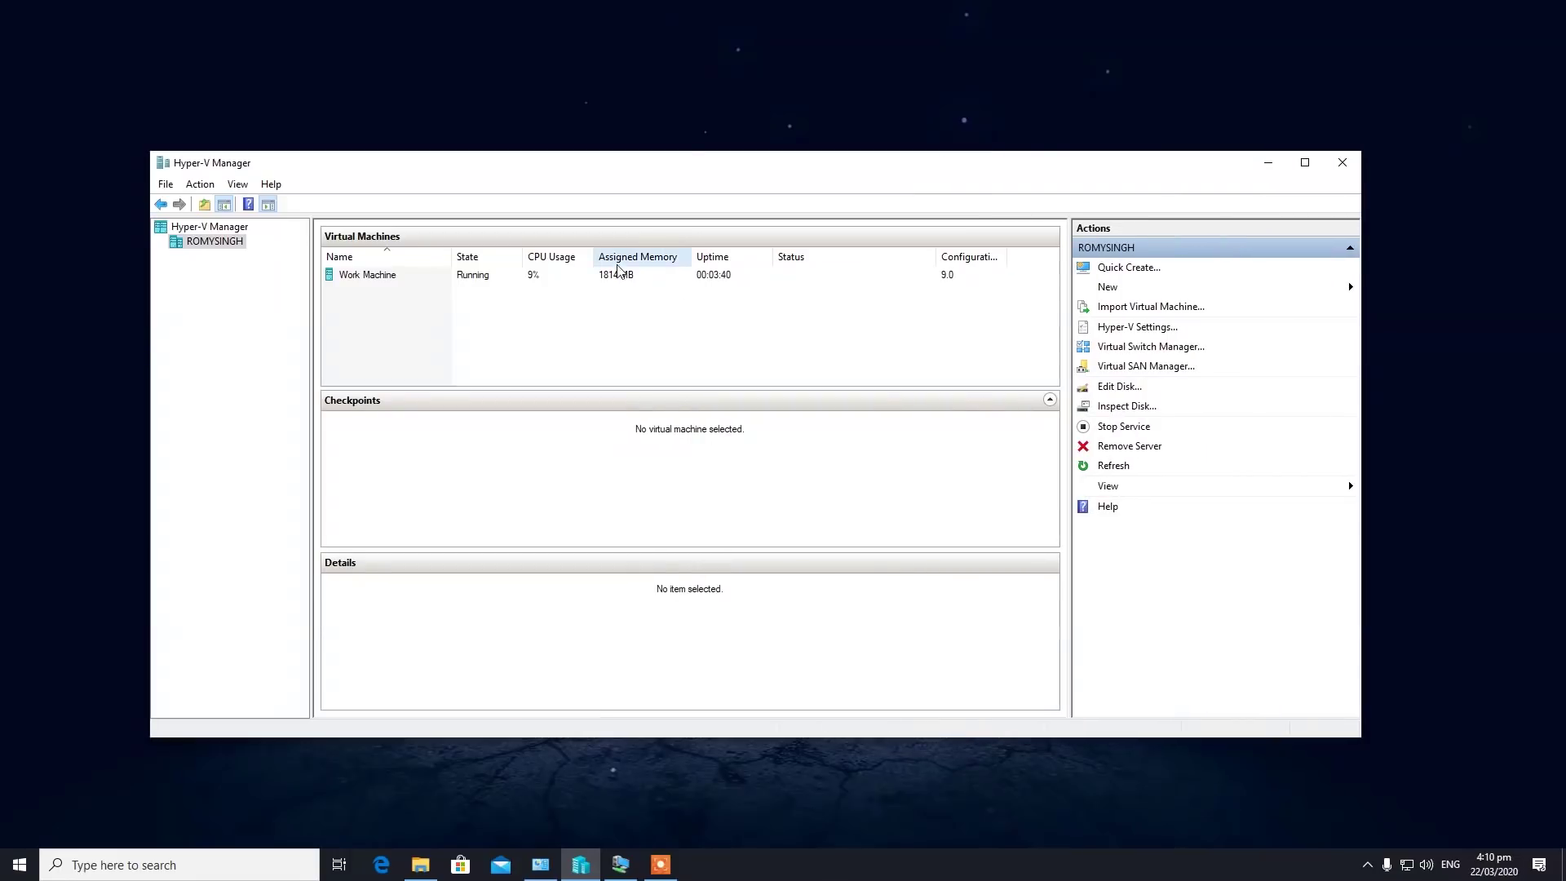
pyautogui.click(489, 276)
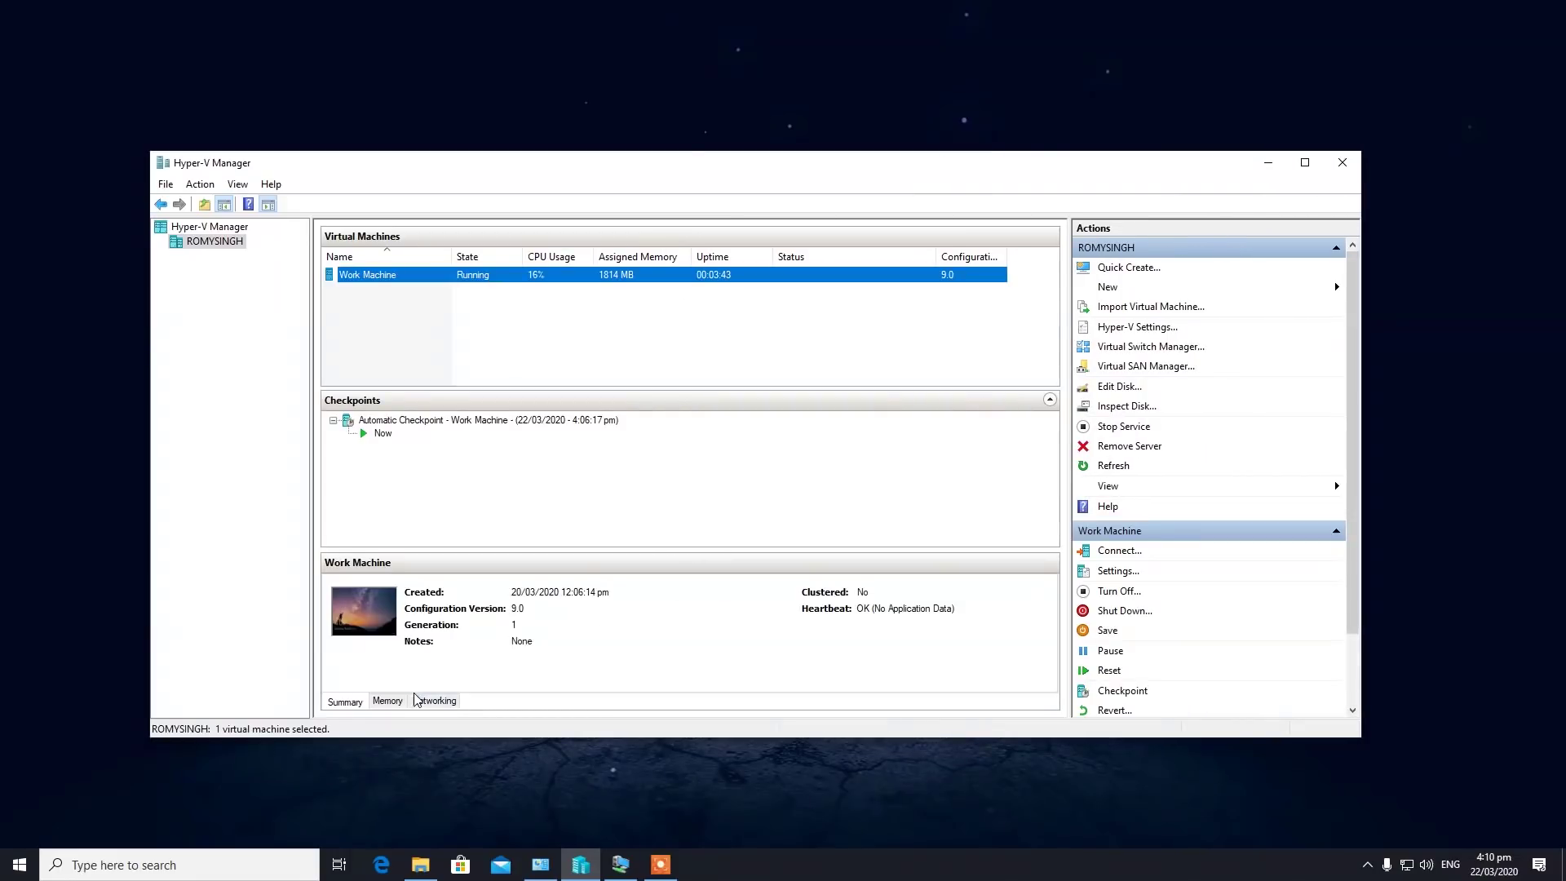
pyautogui.click(432, 701)
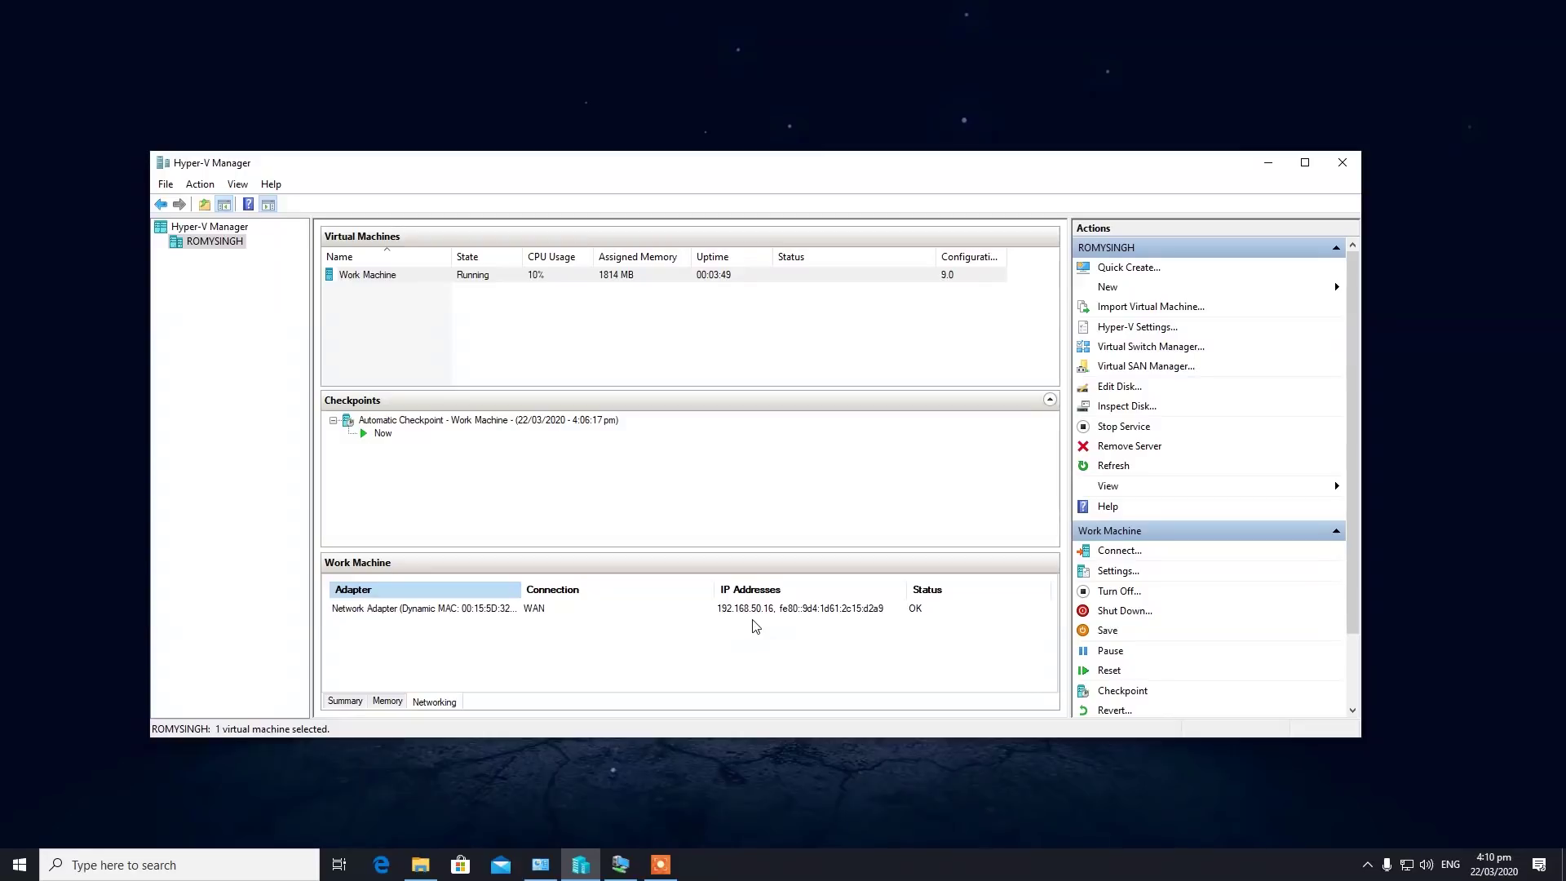
pyautogui.click(183, 865)
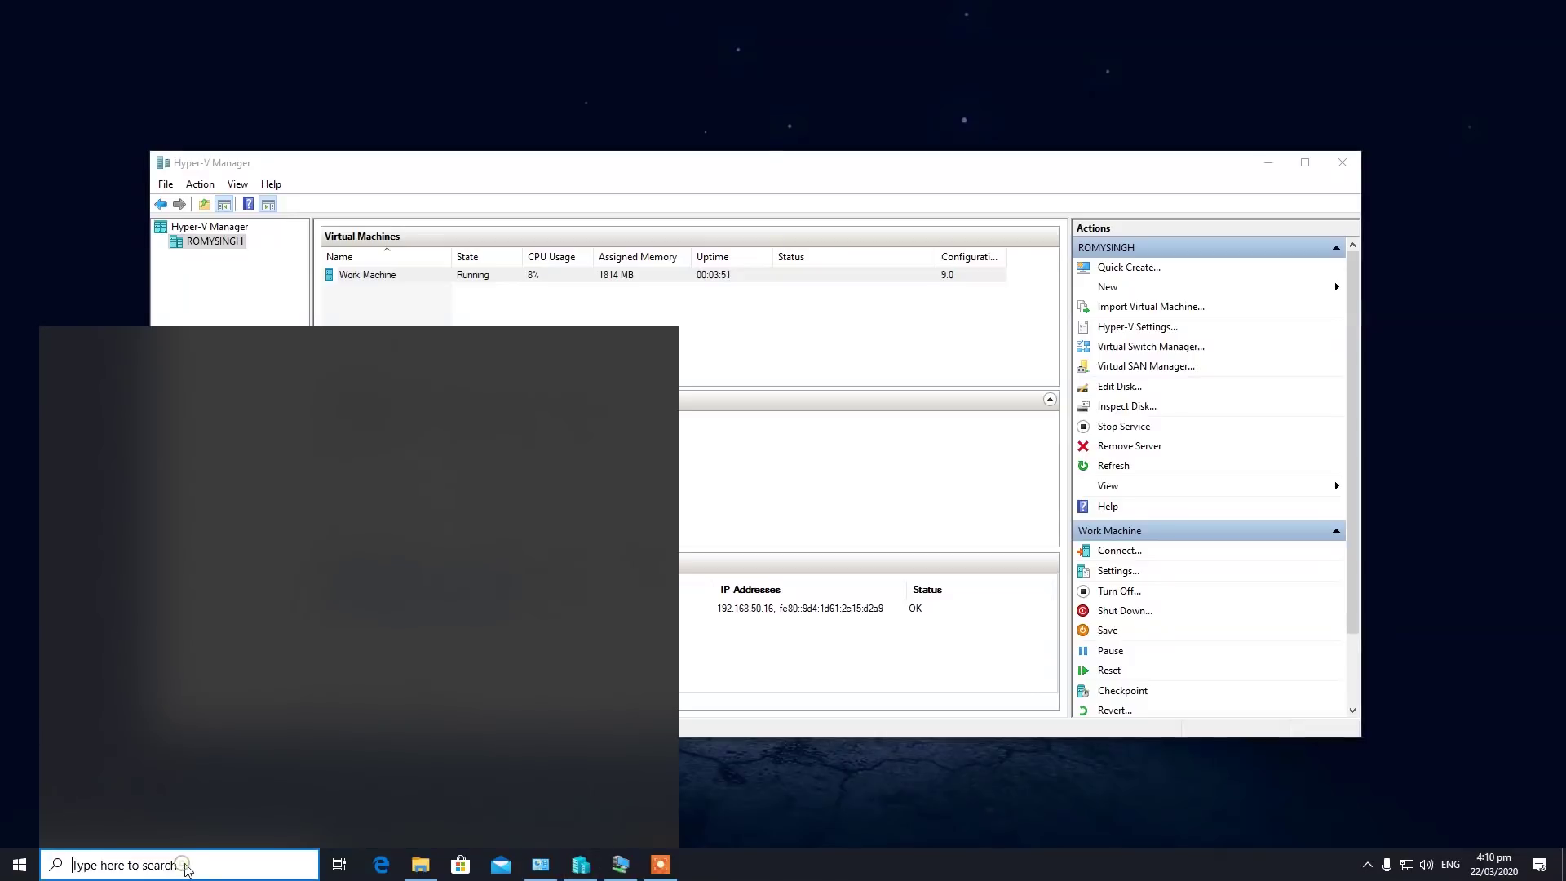
pyautogui.write('re')
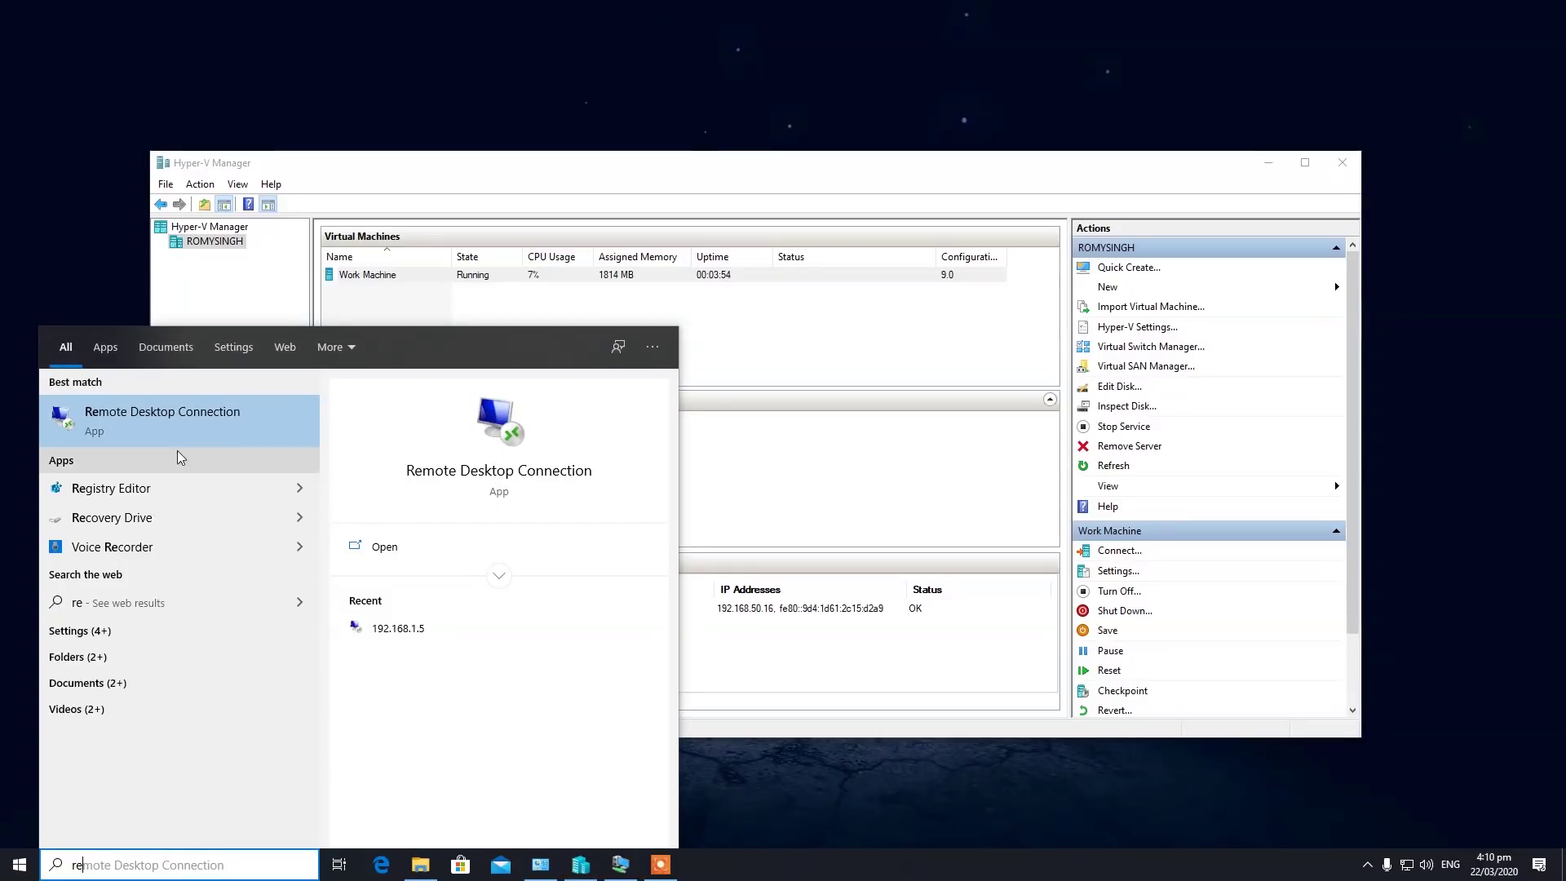
pyautogui.click(203, 431)
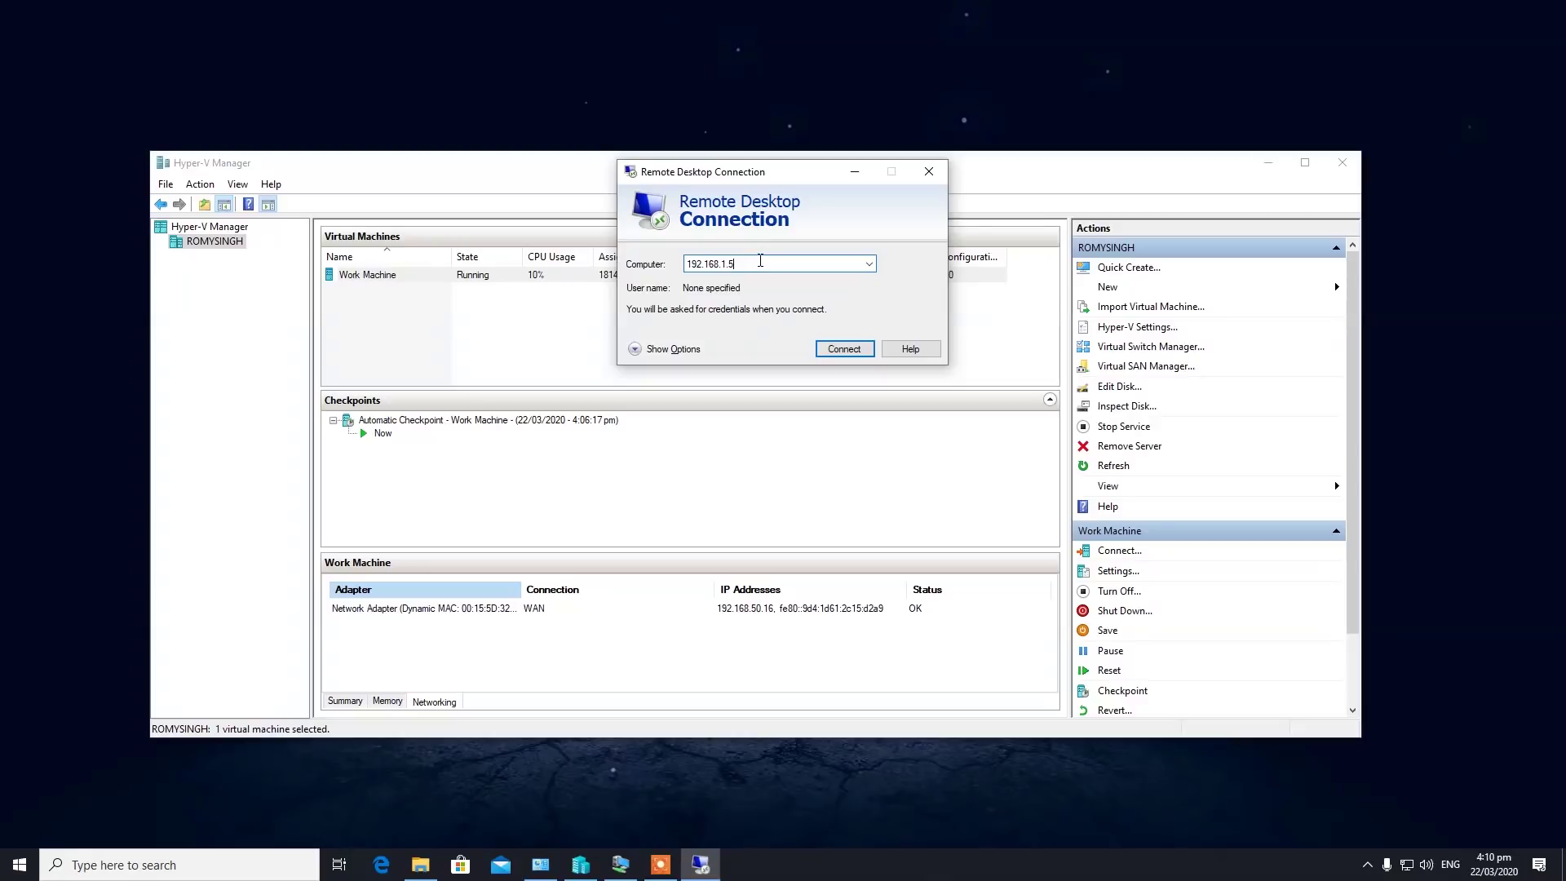
pyautogui.press('BackSpace')
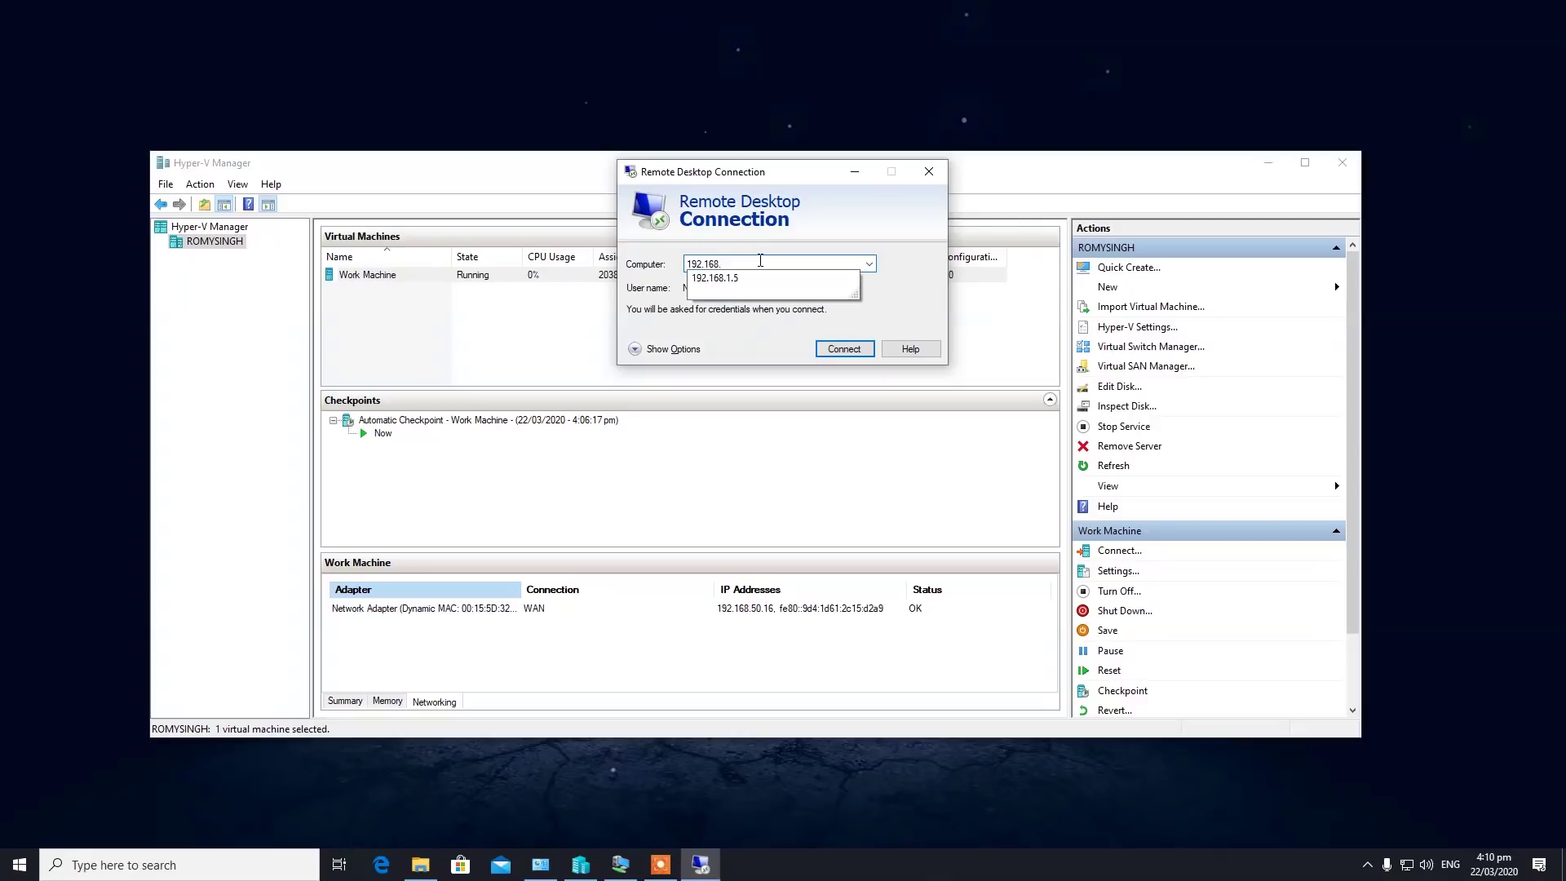
pyautogui.write('50.1')
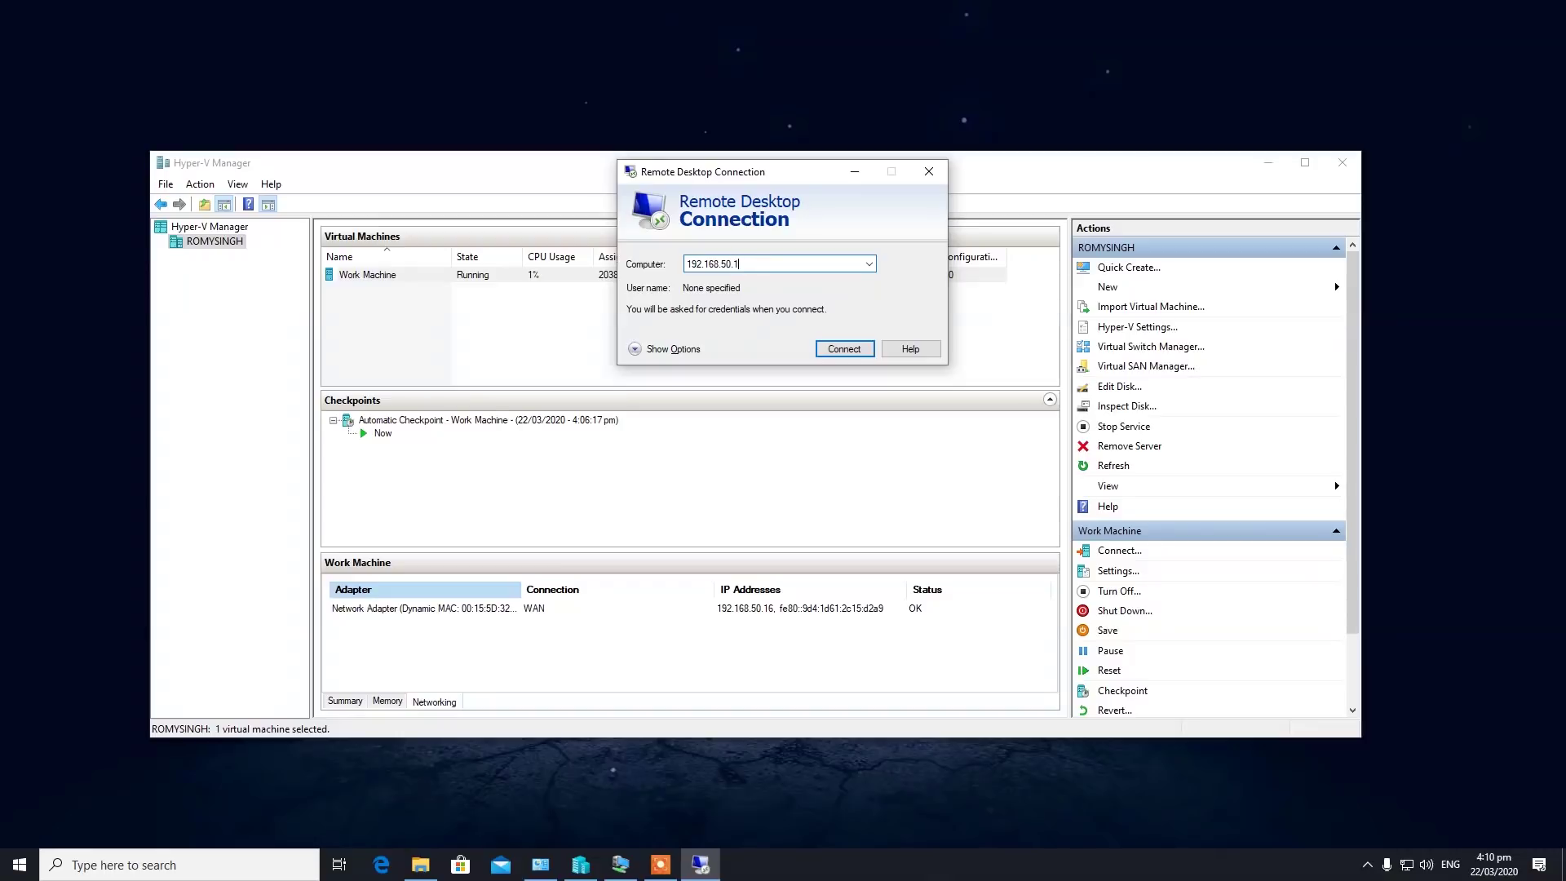
pyautogui.press('Return')
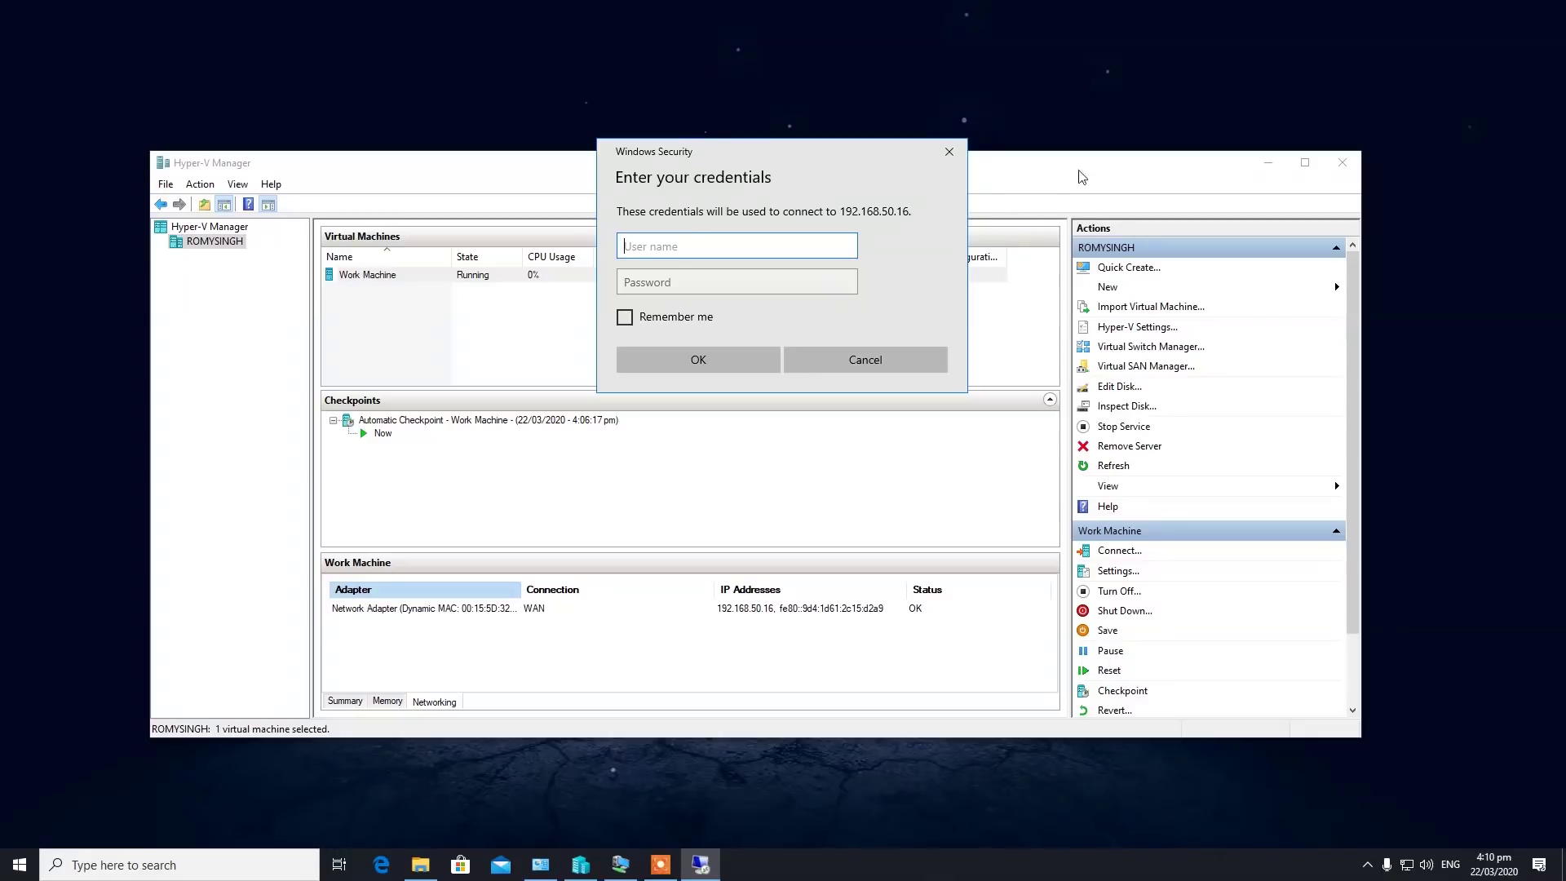
pyautogui.click(946, 153)
pyautogui.click(929, 173)
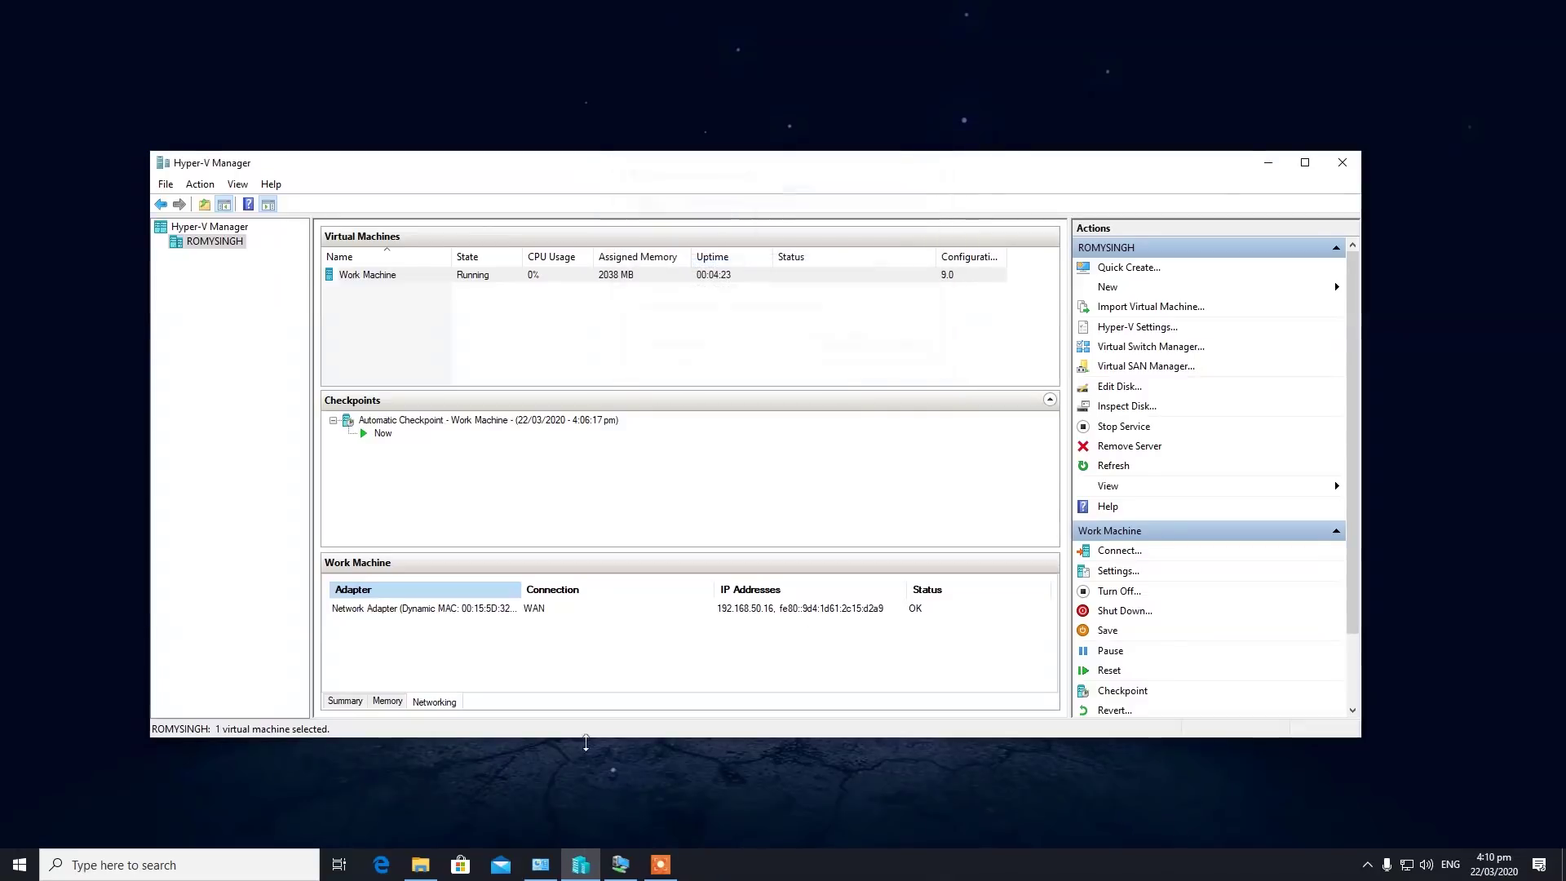
pyautogui.click(380, 865)
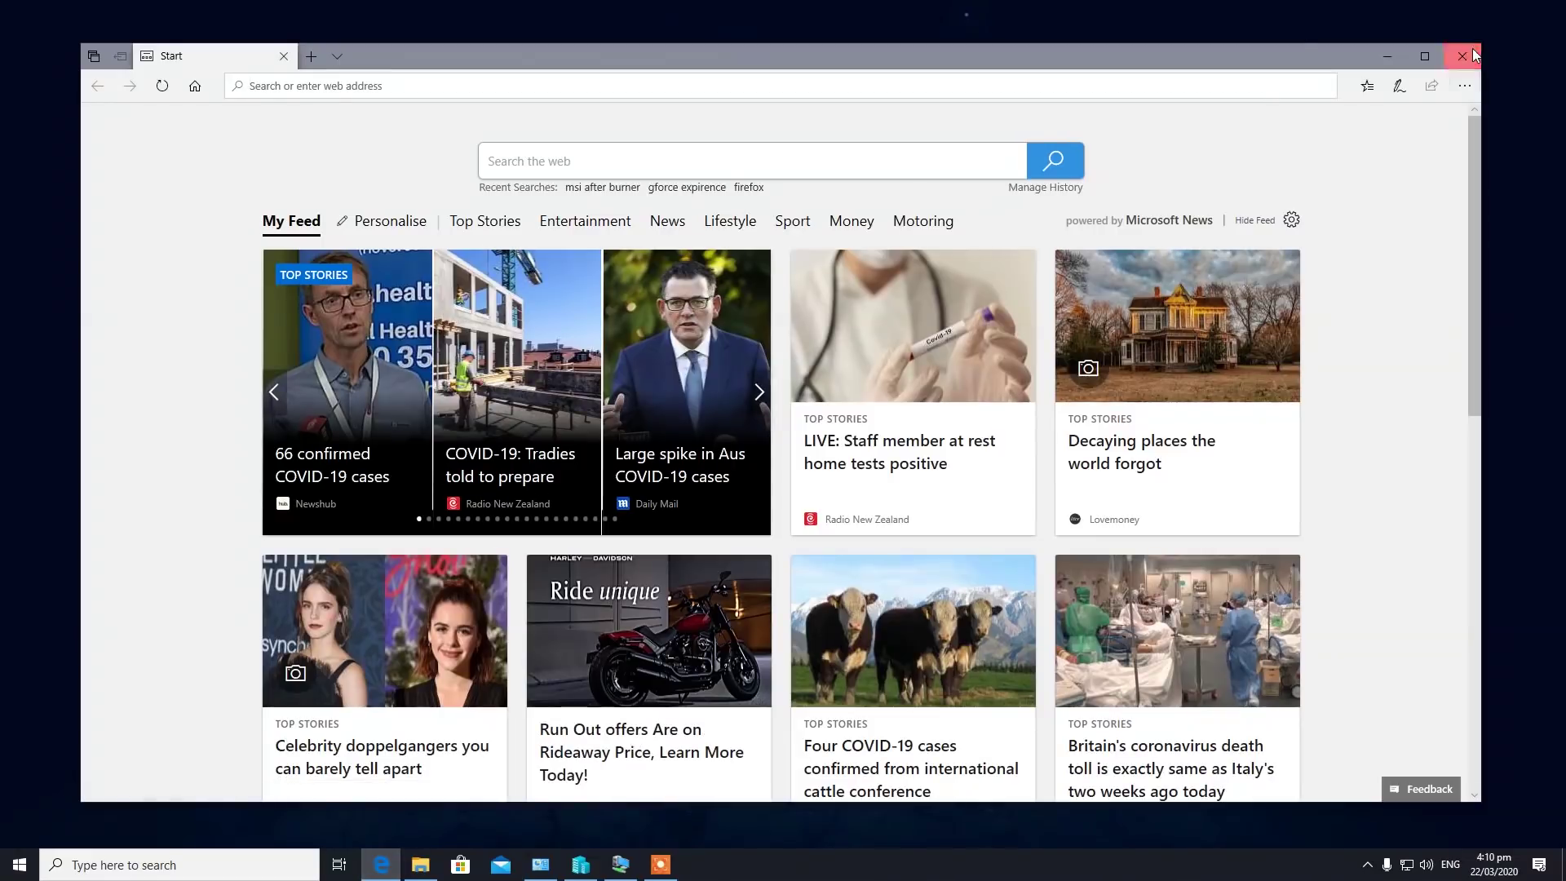
# In the work machine's maximized Edge, go from the admin.duosecurity.com login to Duo's pricing page.
pyautogui.click(1461, 55)
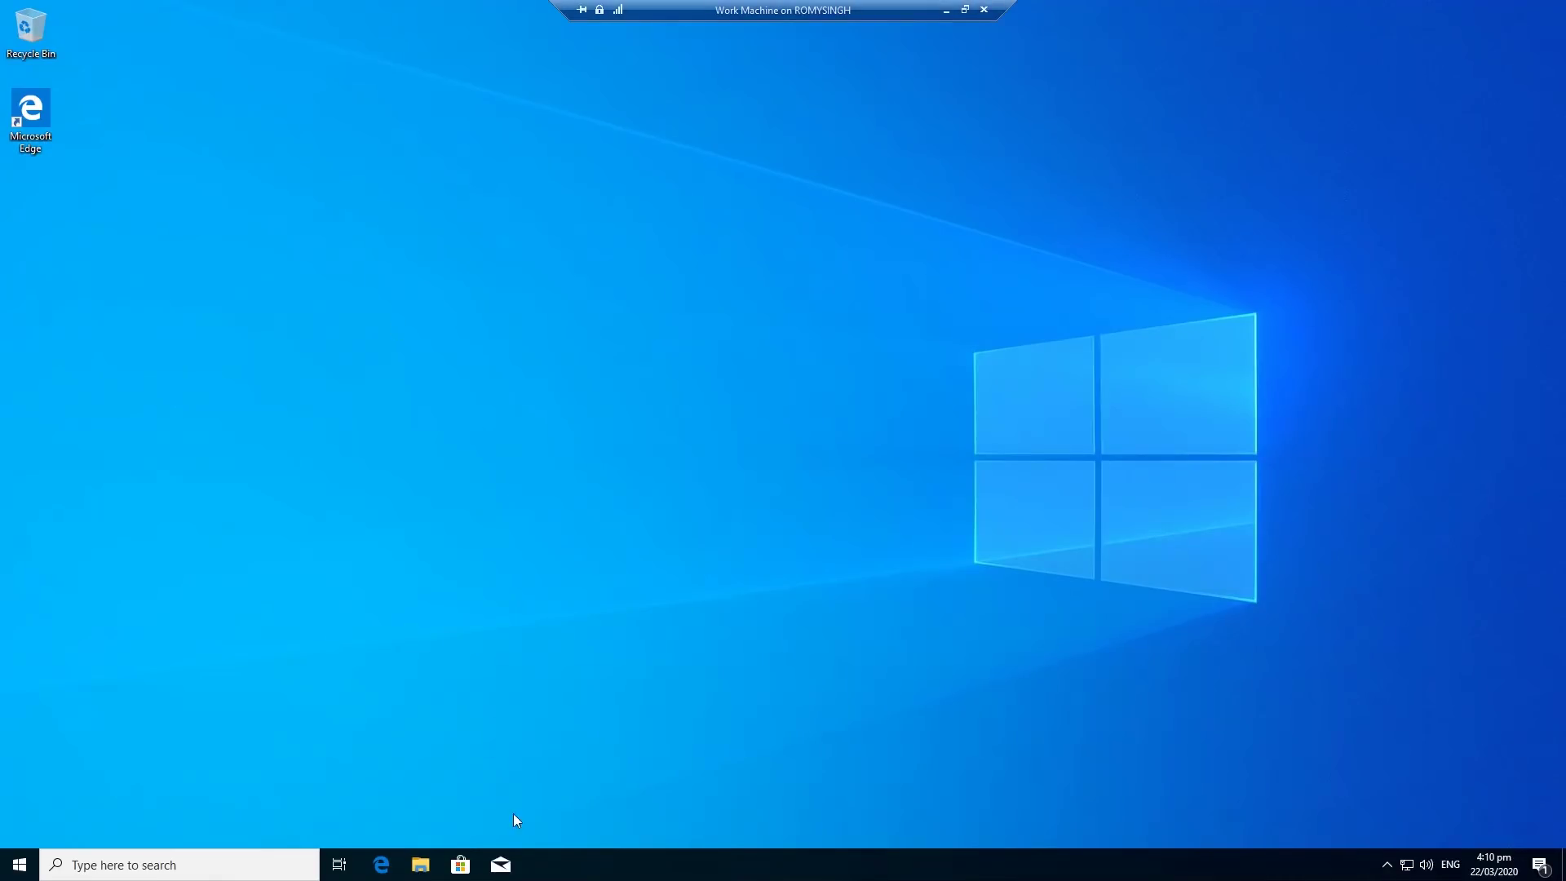
pyautogui.click(381, 865)
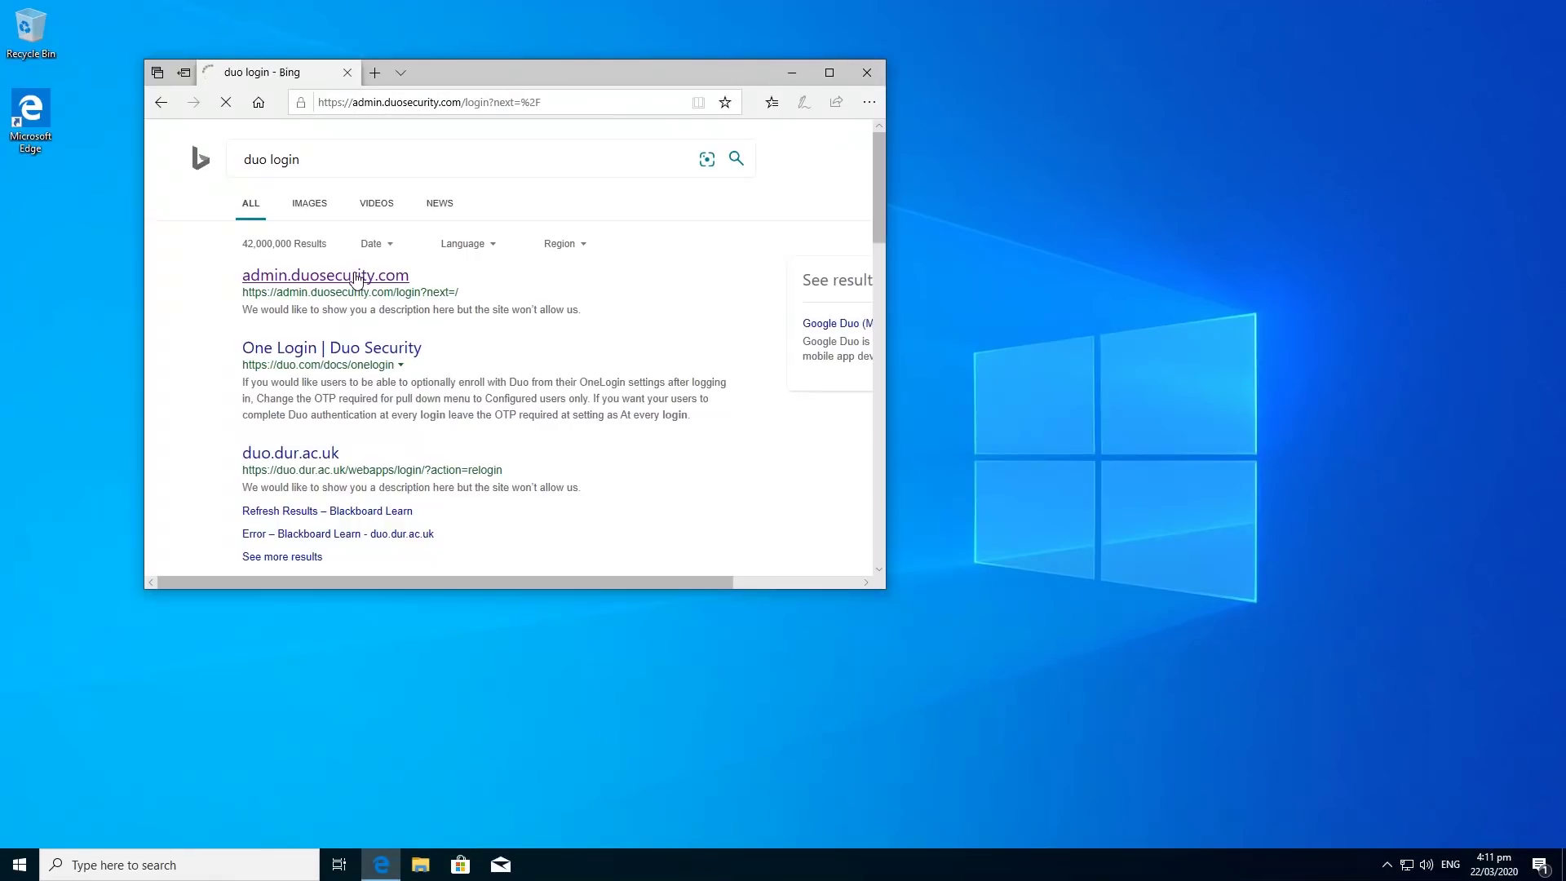
pyautogui.click(353, 270)
pyautogui.click(830, 71)
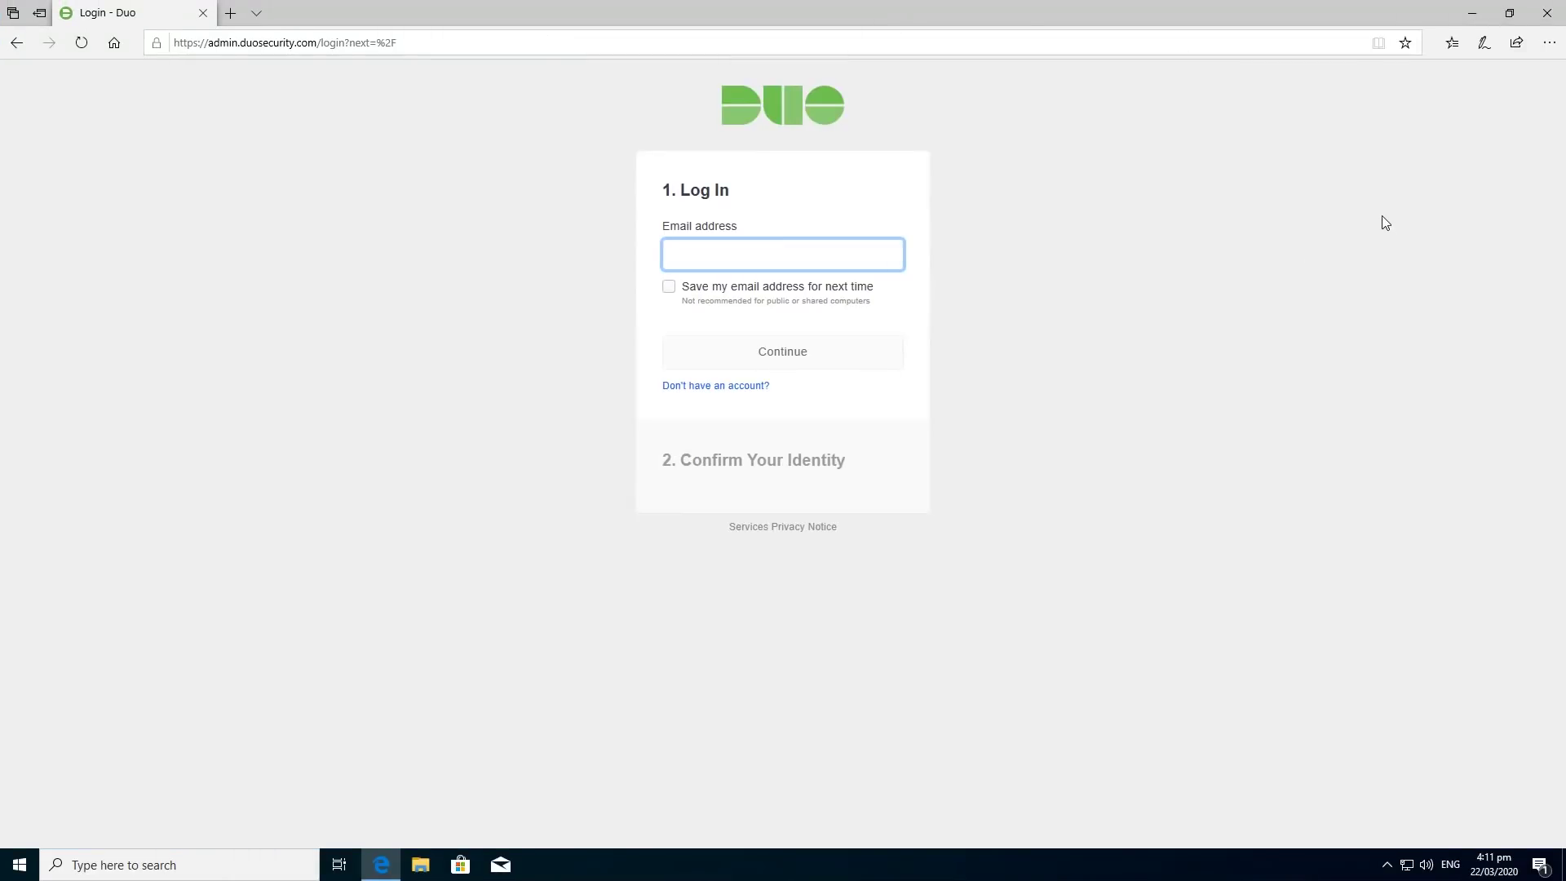
pyautogui.click(742, 384)
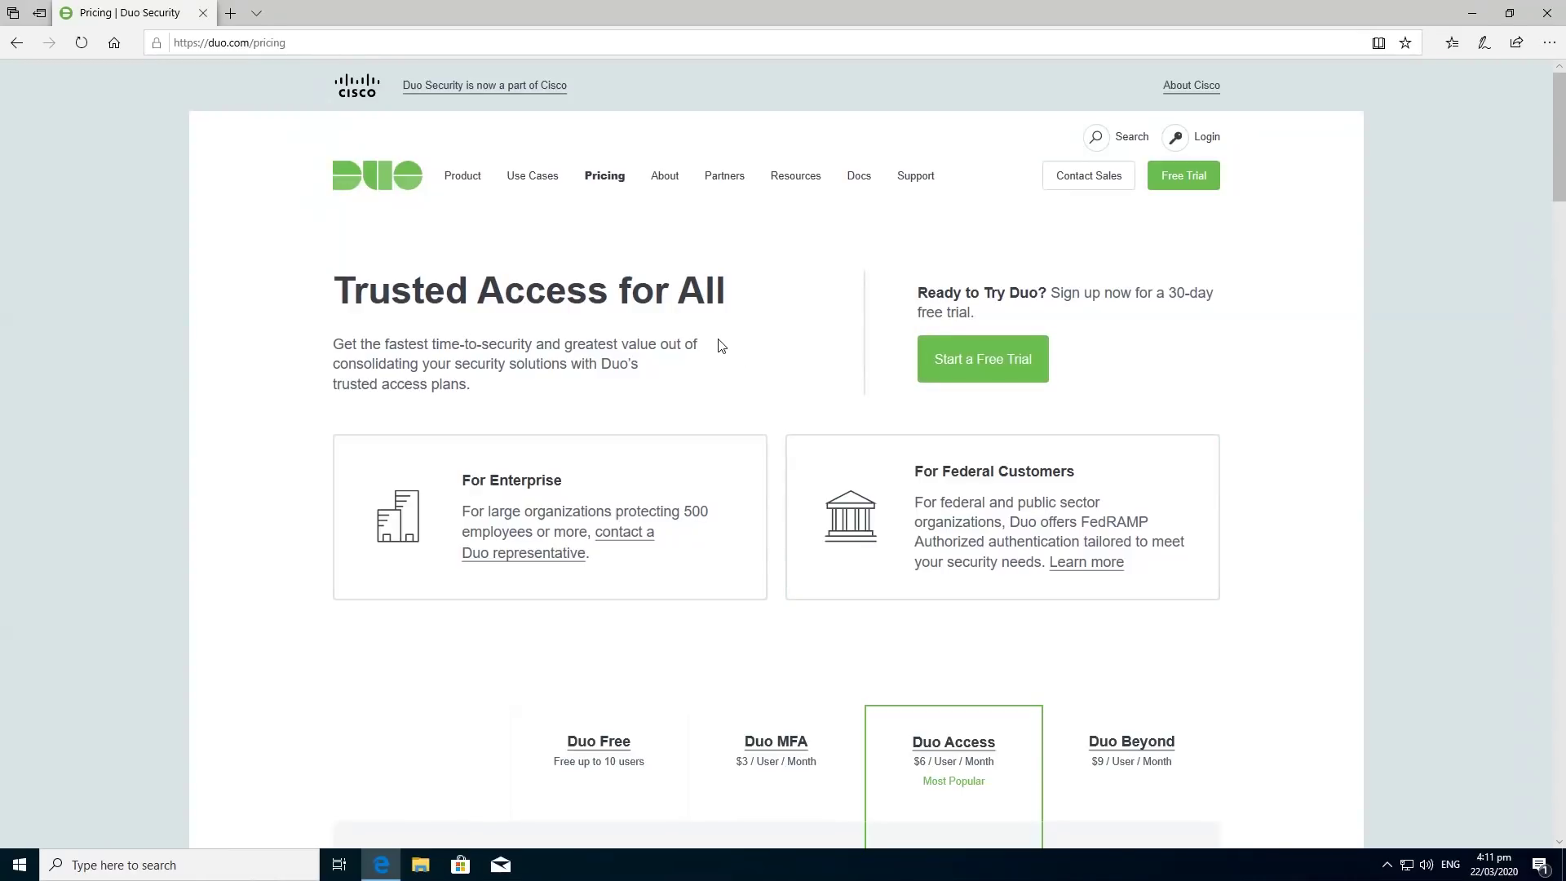
pyautogui.scroll(-5, 721, 346)
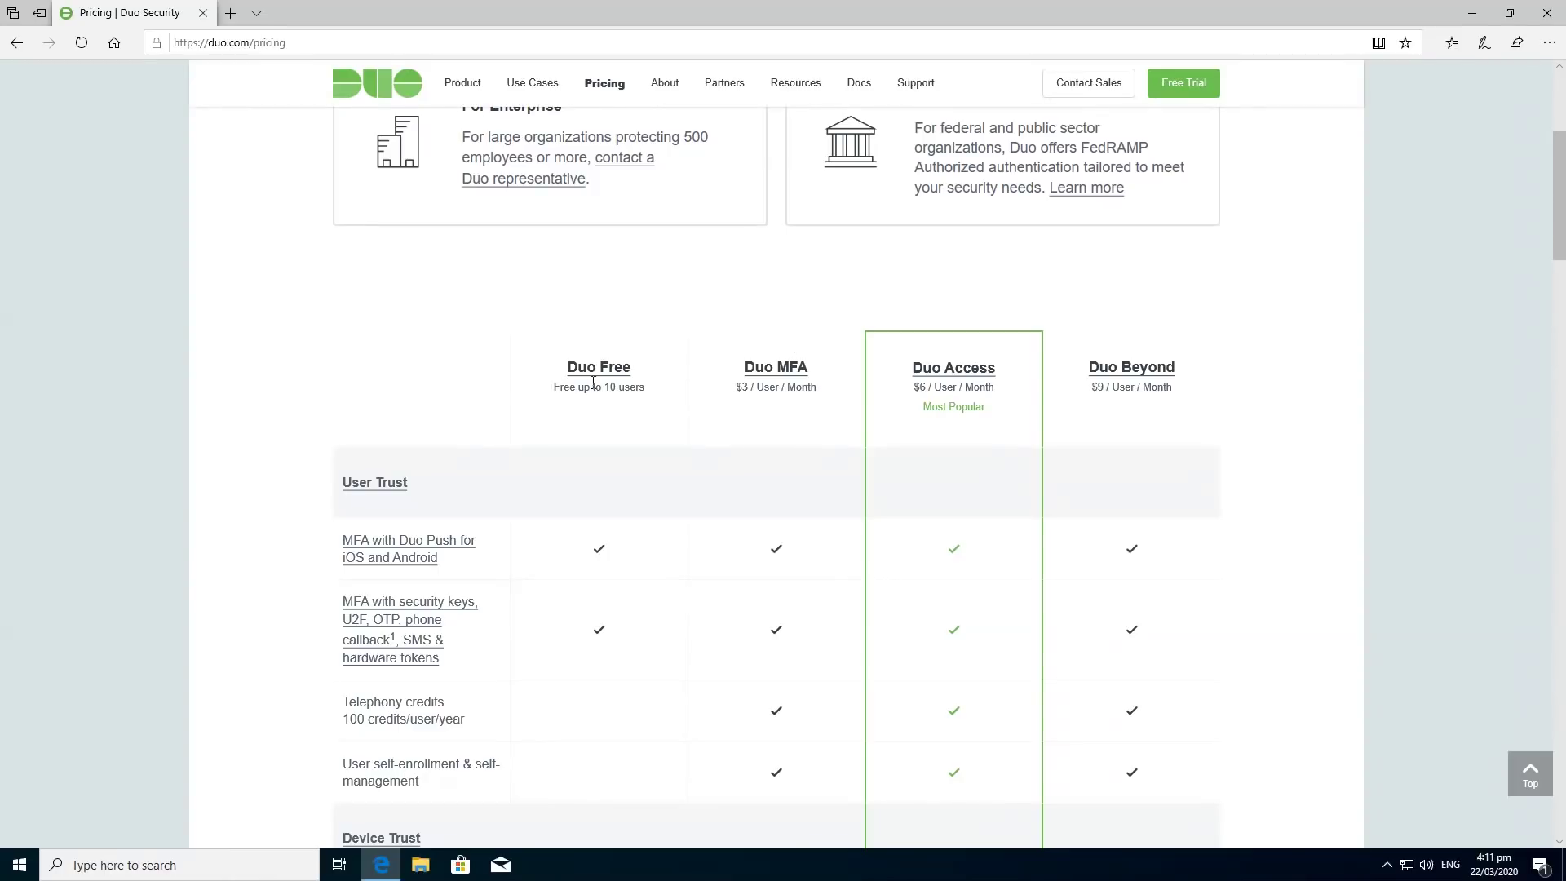
pyautogui.moveTo(553, 372); pyautogui.dragTo(695, 433)
pyautogui.scroll(-15, 735, 481)
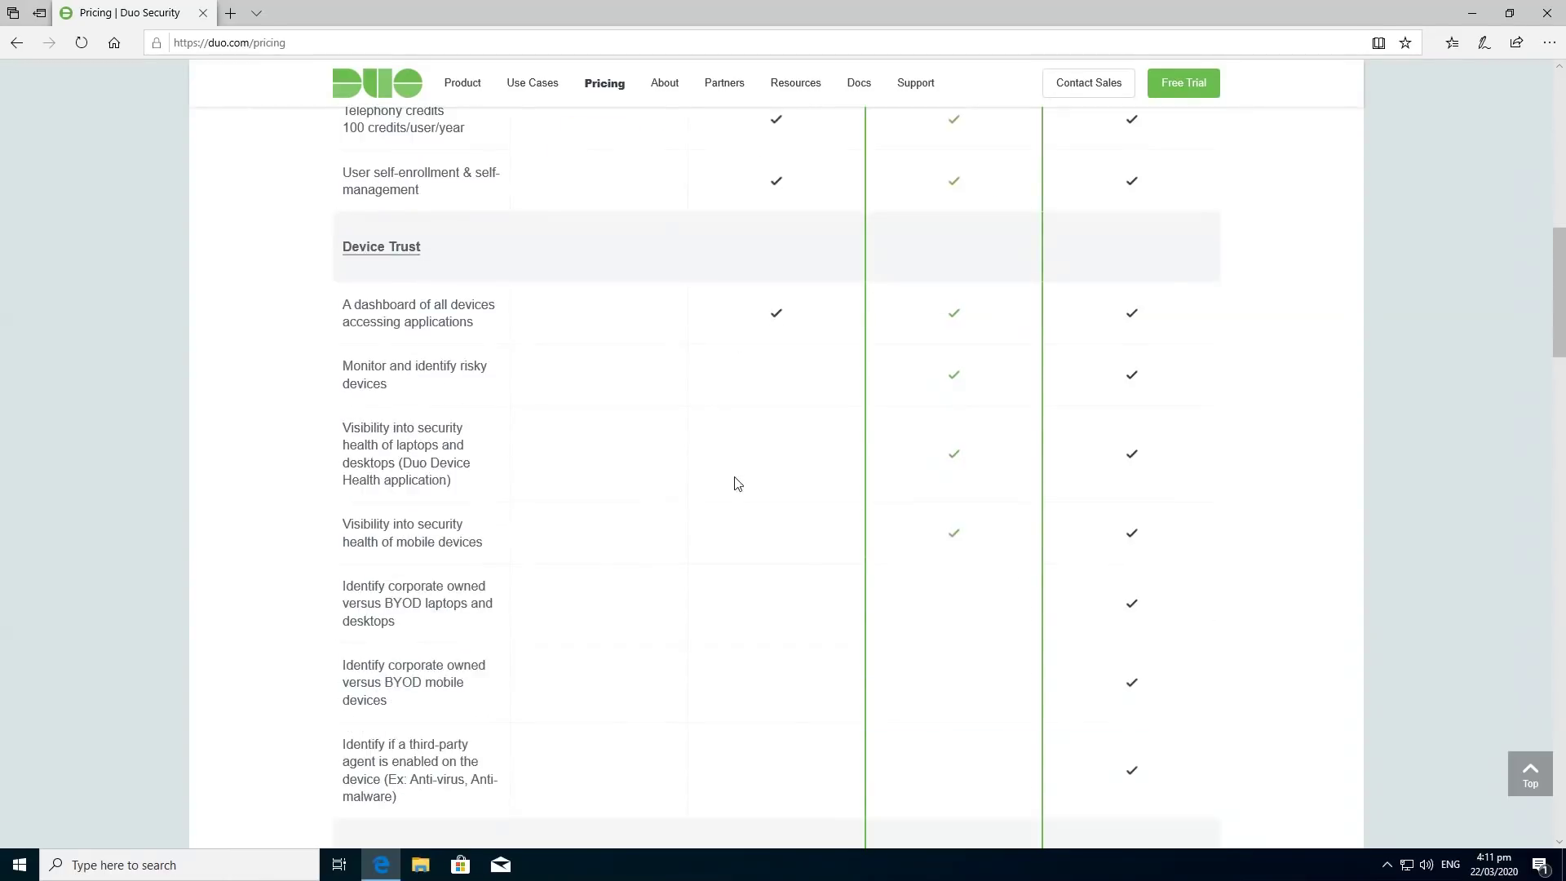
pyautogui.scroll(-9, 716, 499)
pyautogui.scroll(20, 517, 633)
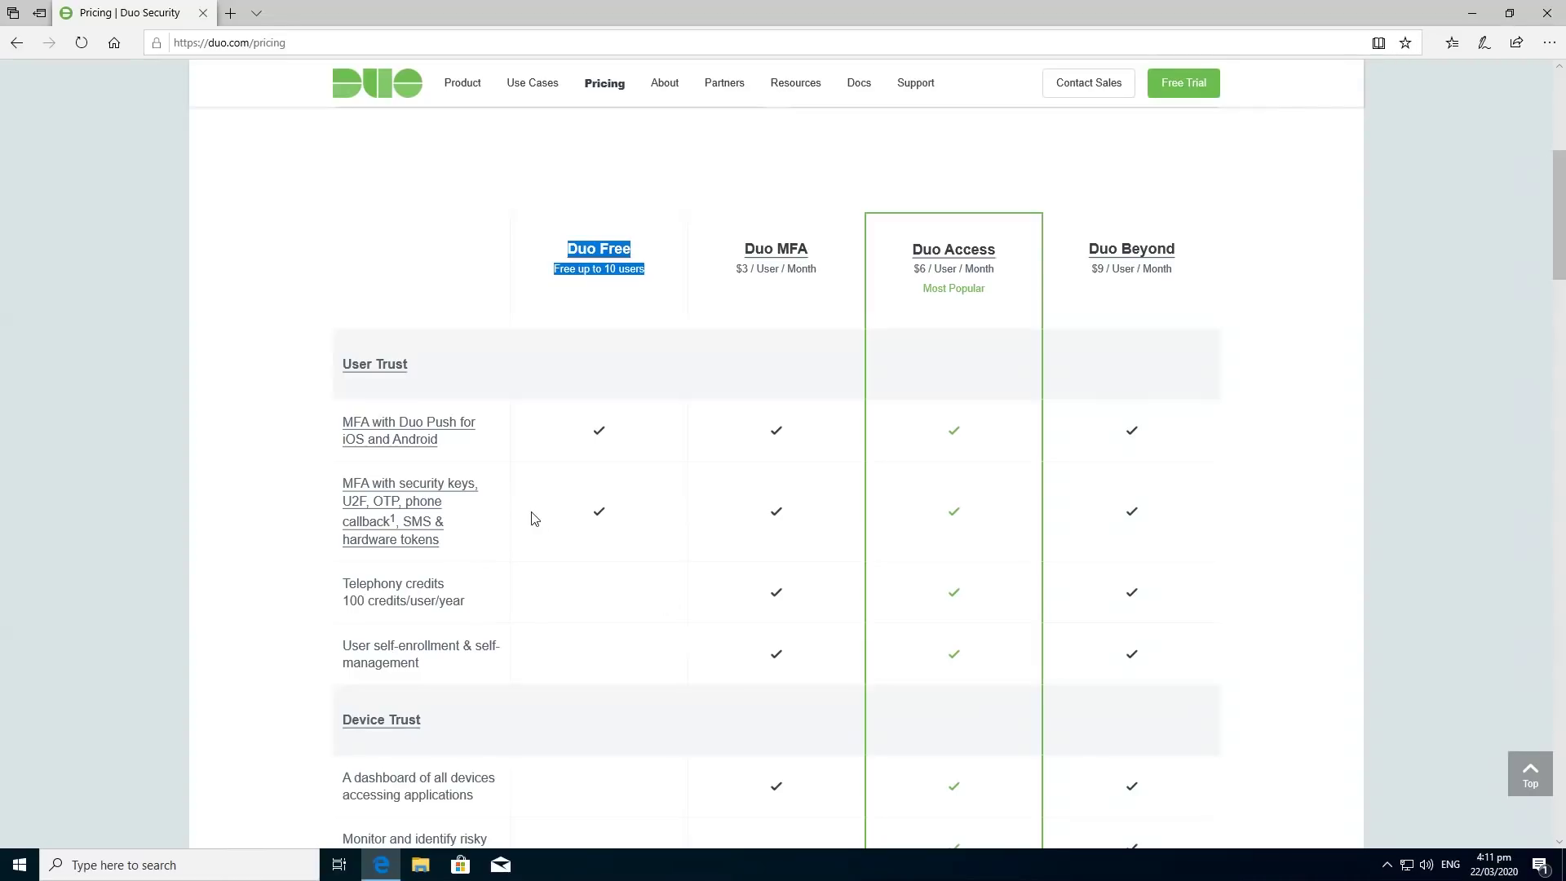
pyautogui.scroll(-3, 790, 671)
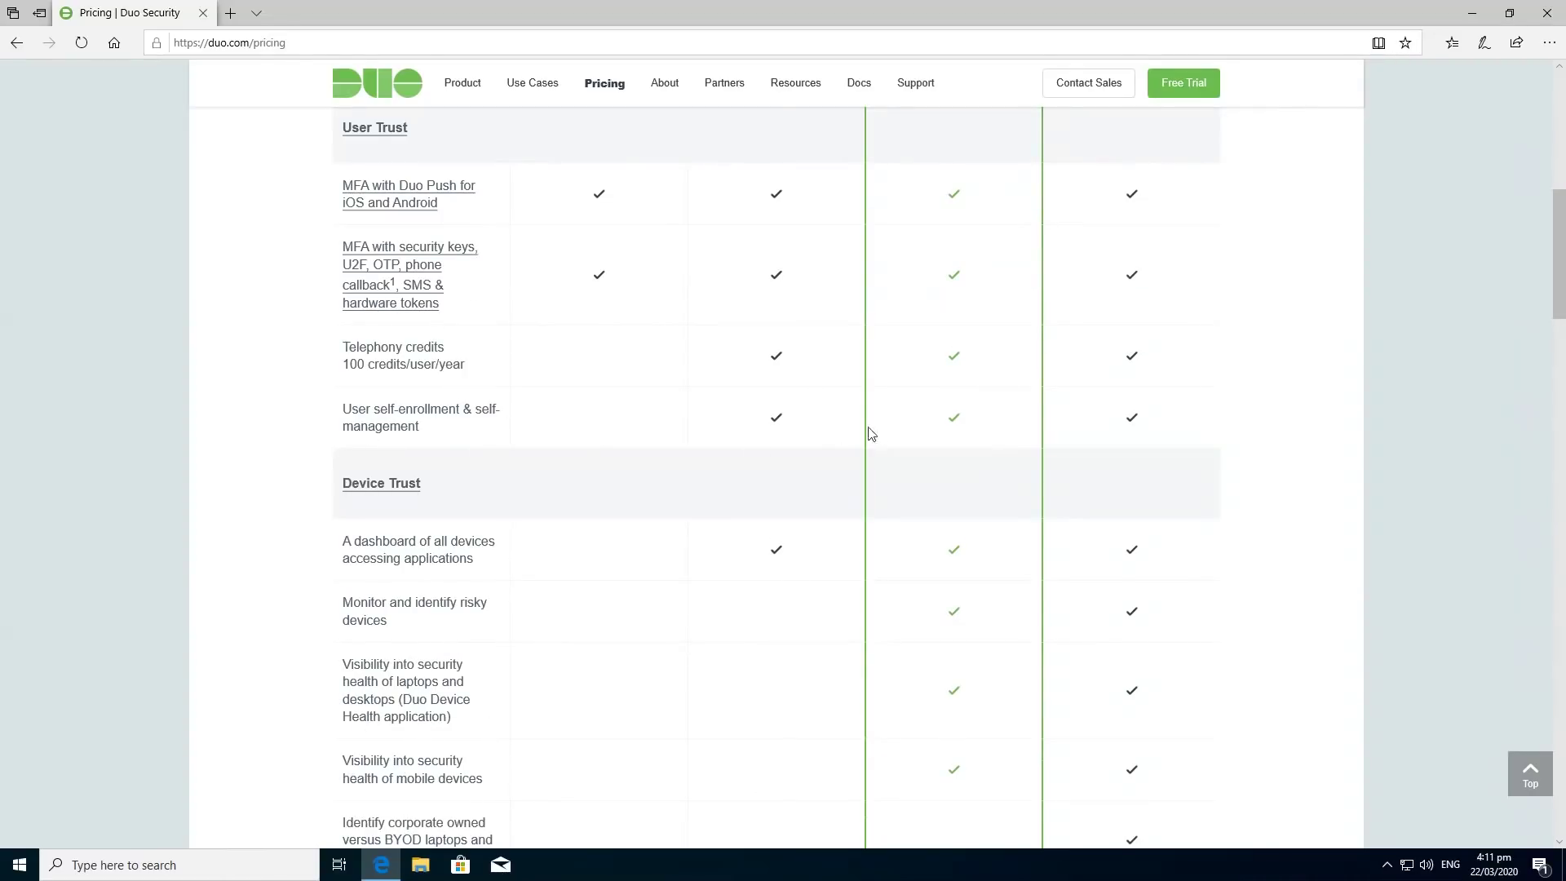
pyautogui.scroll(-20, 728, 723)
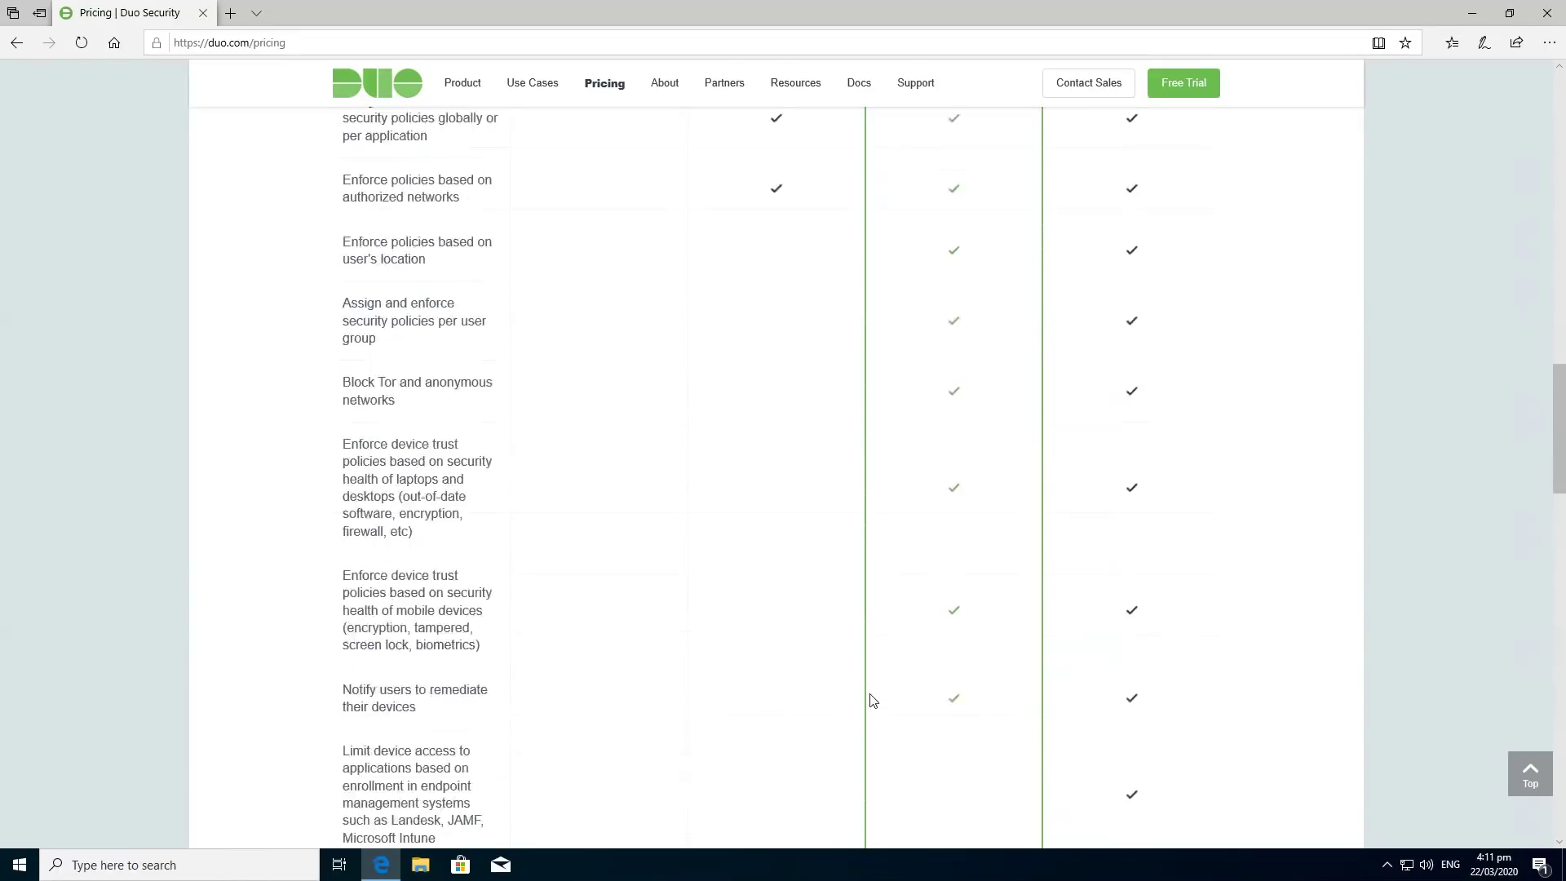
pyautogui.scroll(17, 595, 628)
pyautogui.scroll(15, 599, 628)
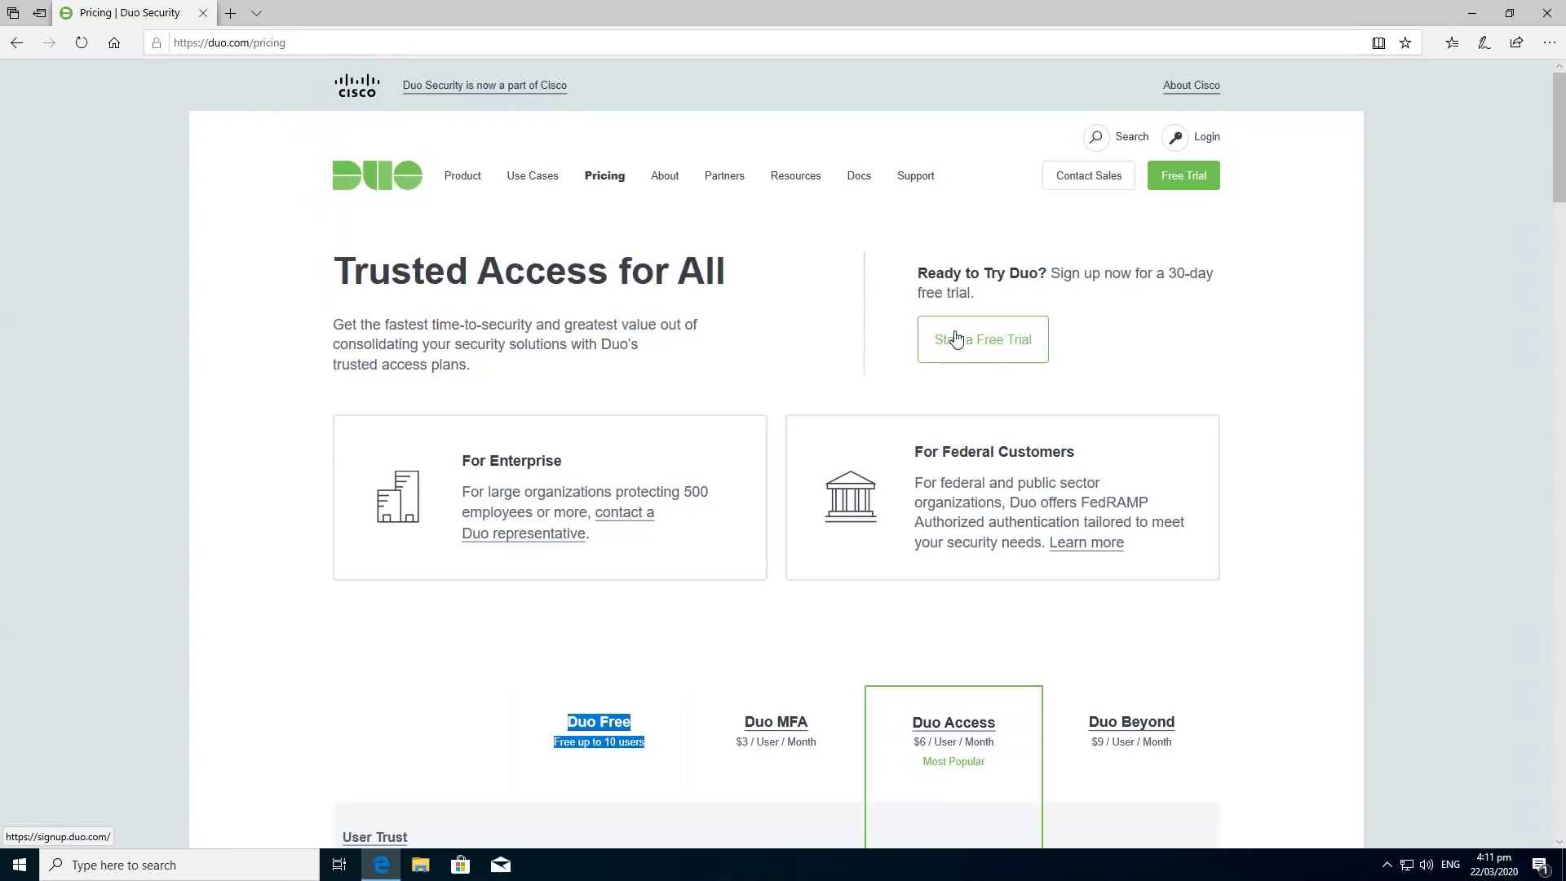
pyautogui.click(956, 338)
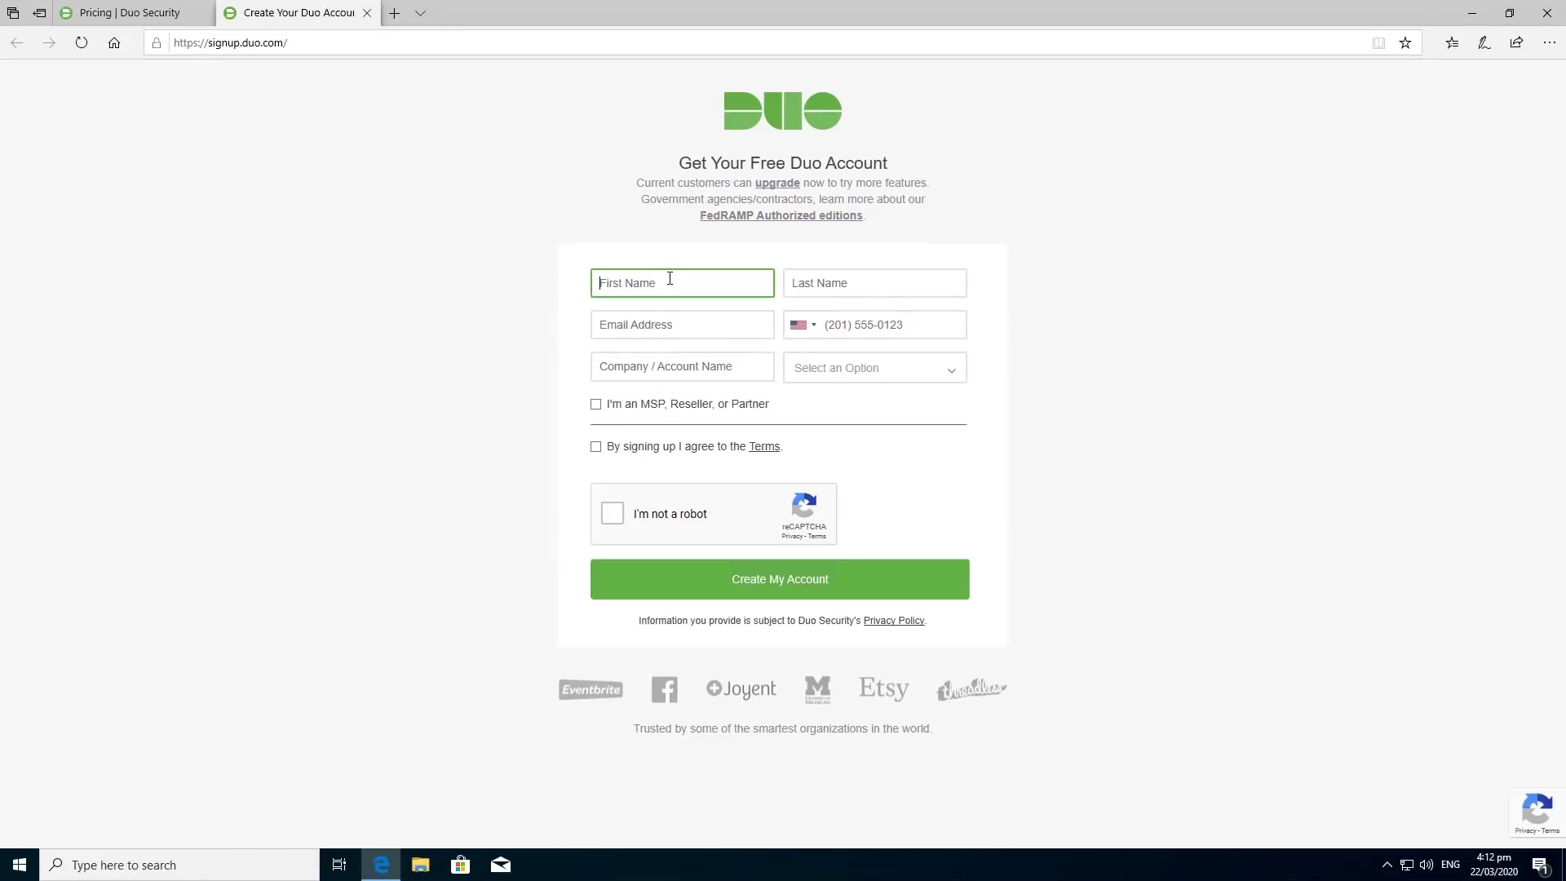
# Enter the first and last name in the Duo sign-up form, fixing a typo in the last name.
pyautogui.write('Nerdy')
pyautogui.press('Tab')
pyautogui.write('Y')
pyautogui.press('BackSpace')
pyautogui.write('te')
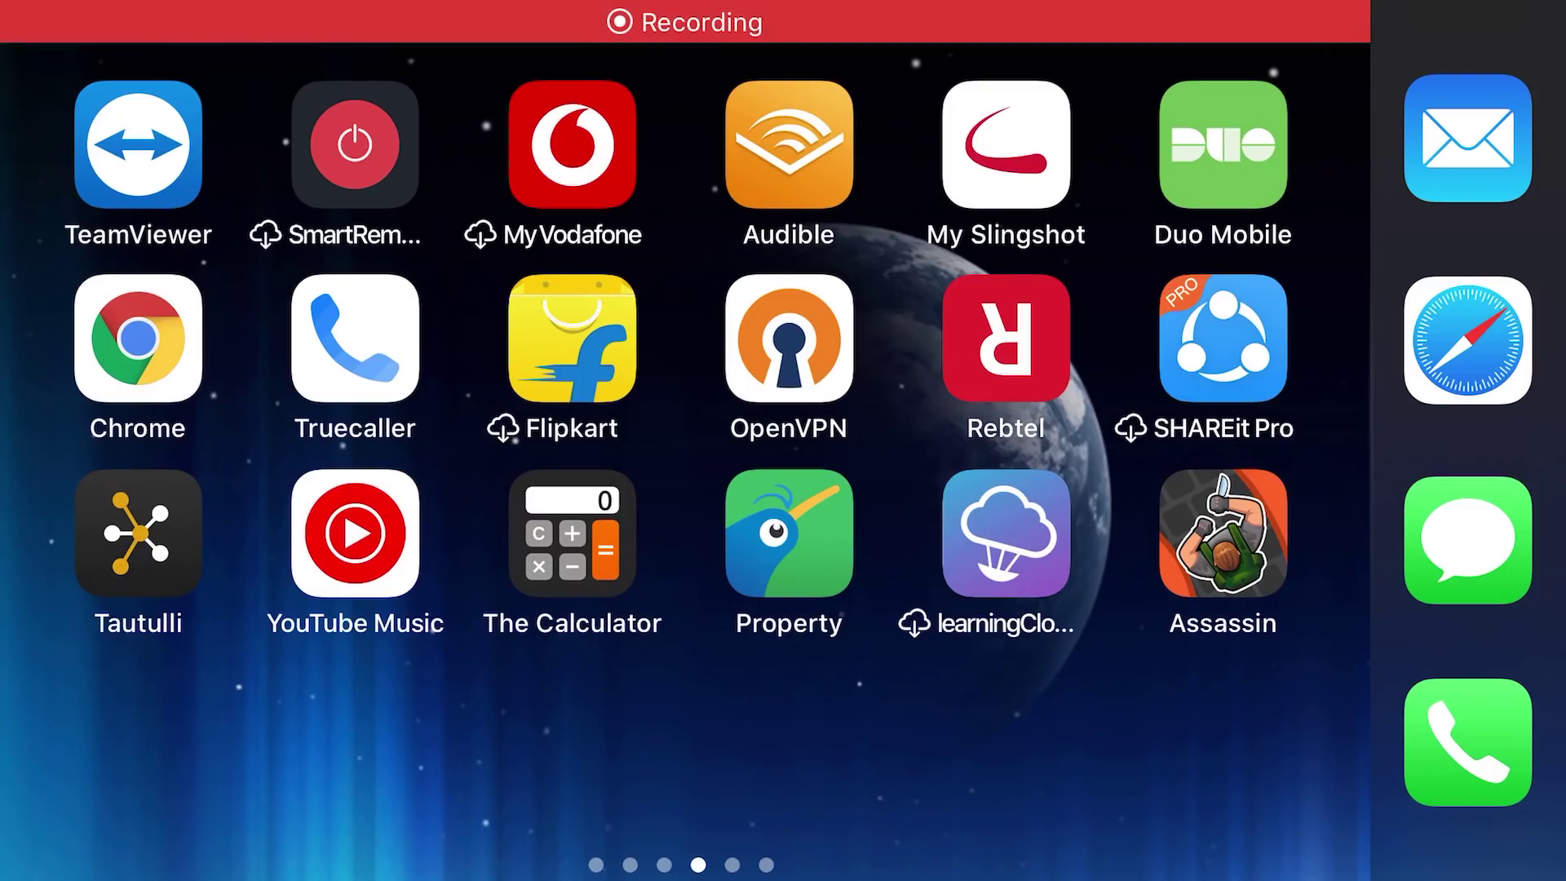
# Add a new account in Duo Mobile by scanning the Duo Admin activation QR code.
pyautogui.click(1222, 144)
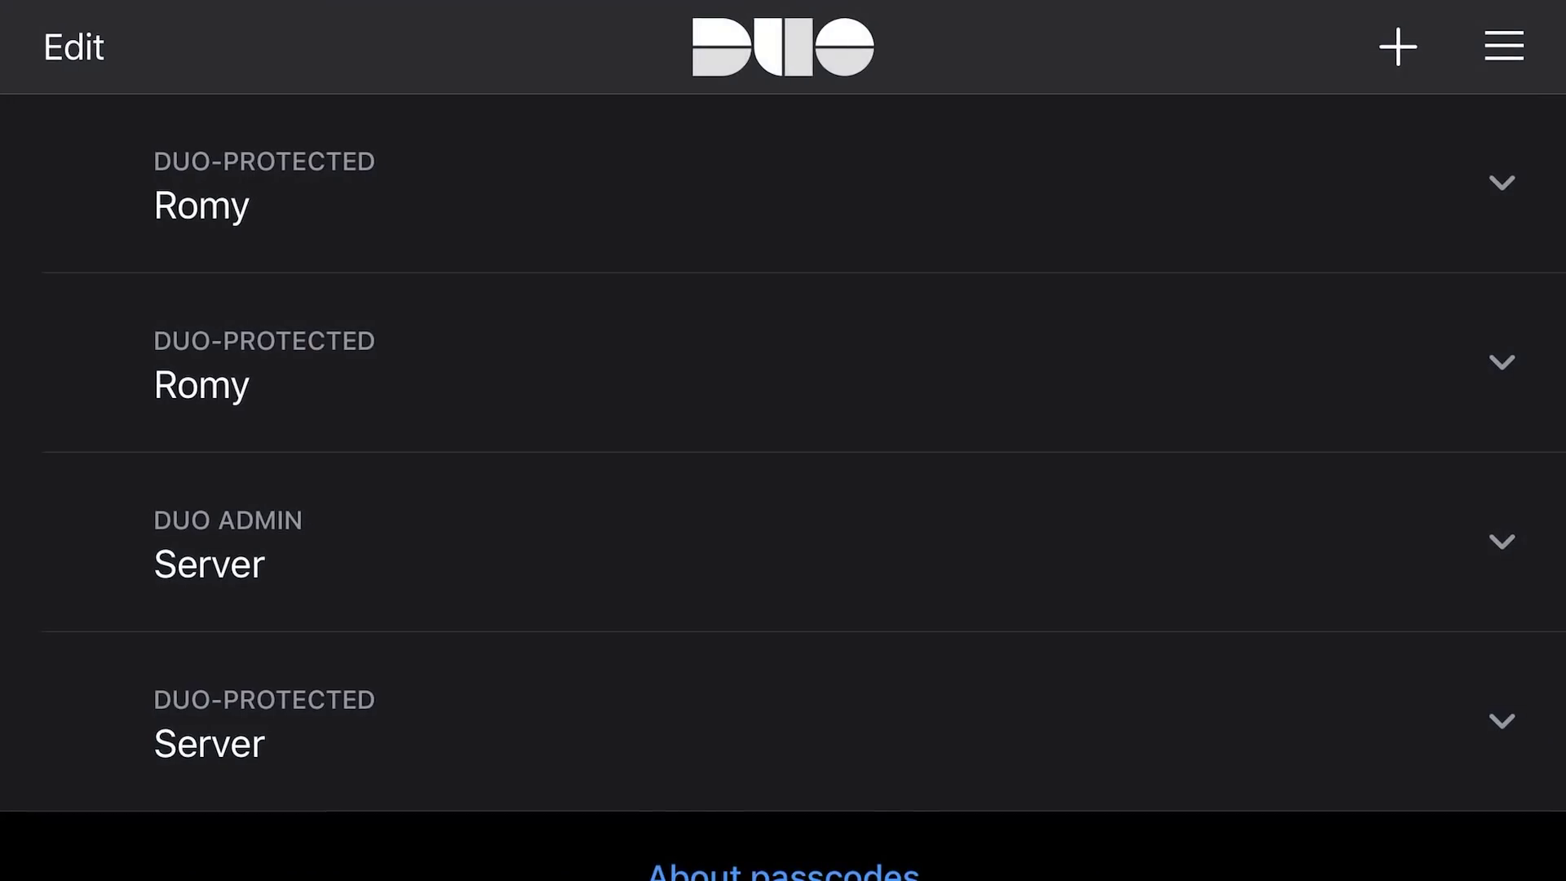
pyautogui.scroll(-2, 783, 440)
pyautogui.click(1398, 47)
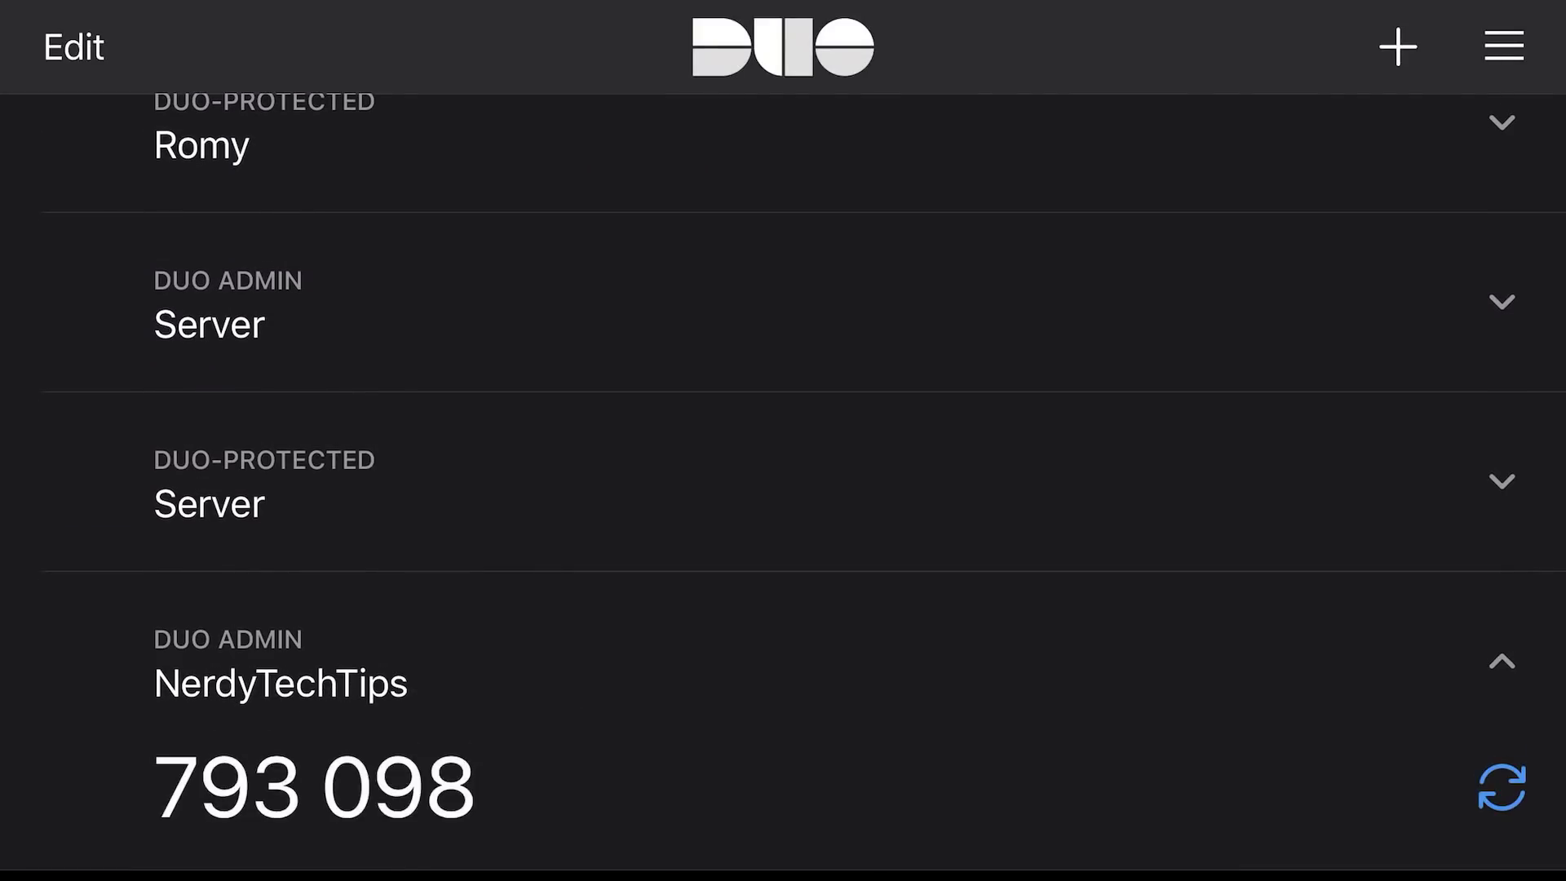
pyautogui.scroll(-3, 783, 481)
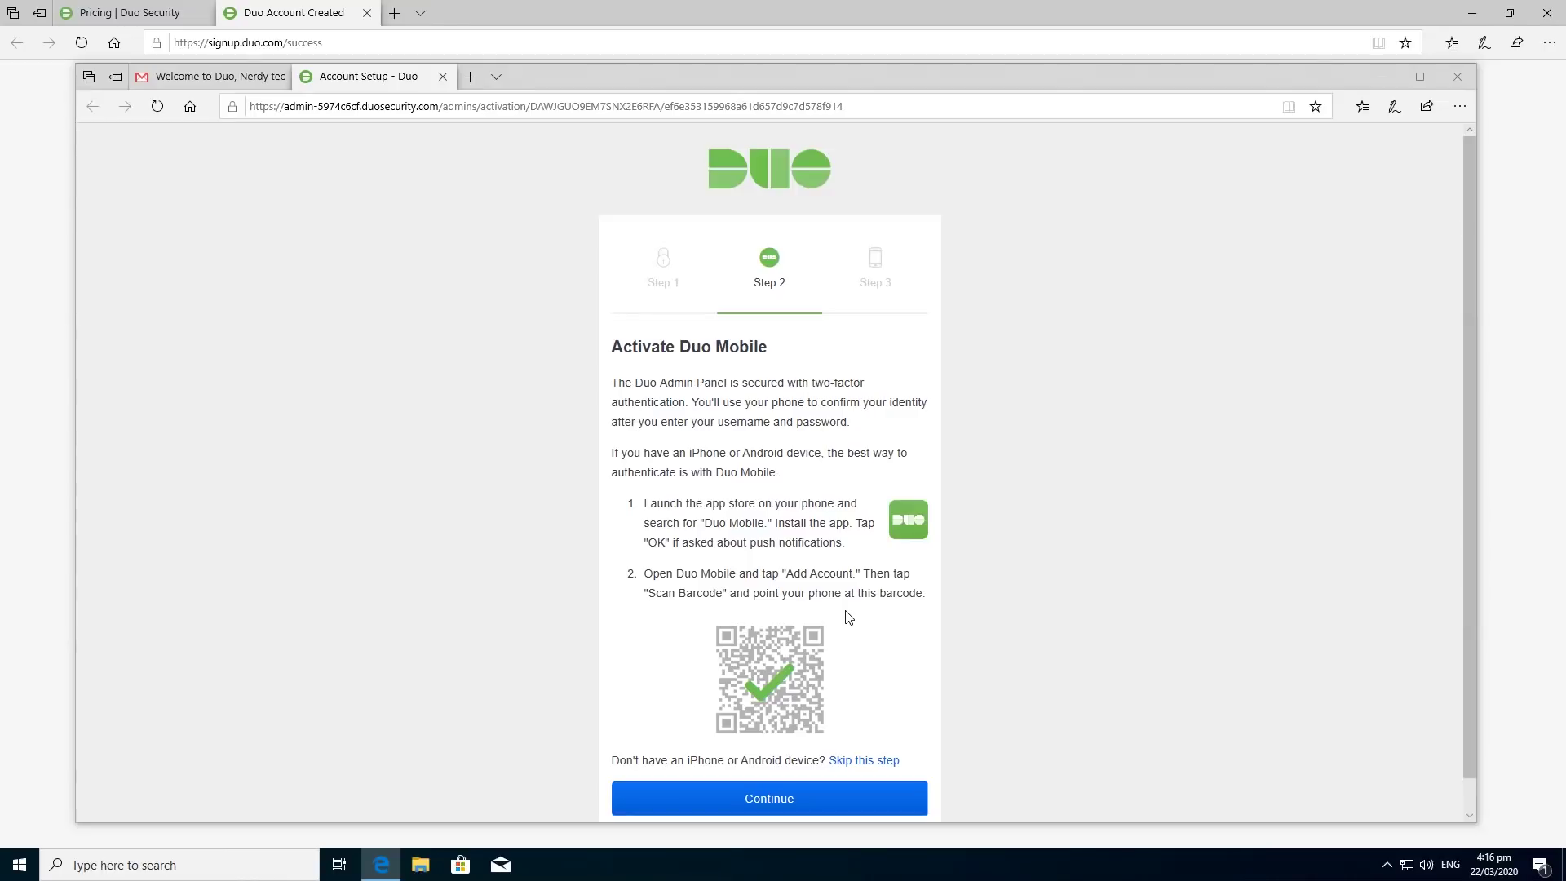
# Finish account setup with the backup phone number and send a Duo Push for the admin login.
pyautogui.click(792, 799)
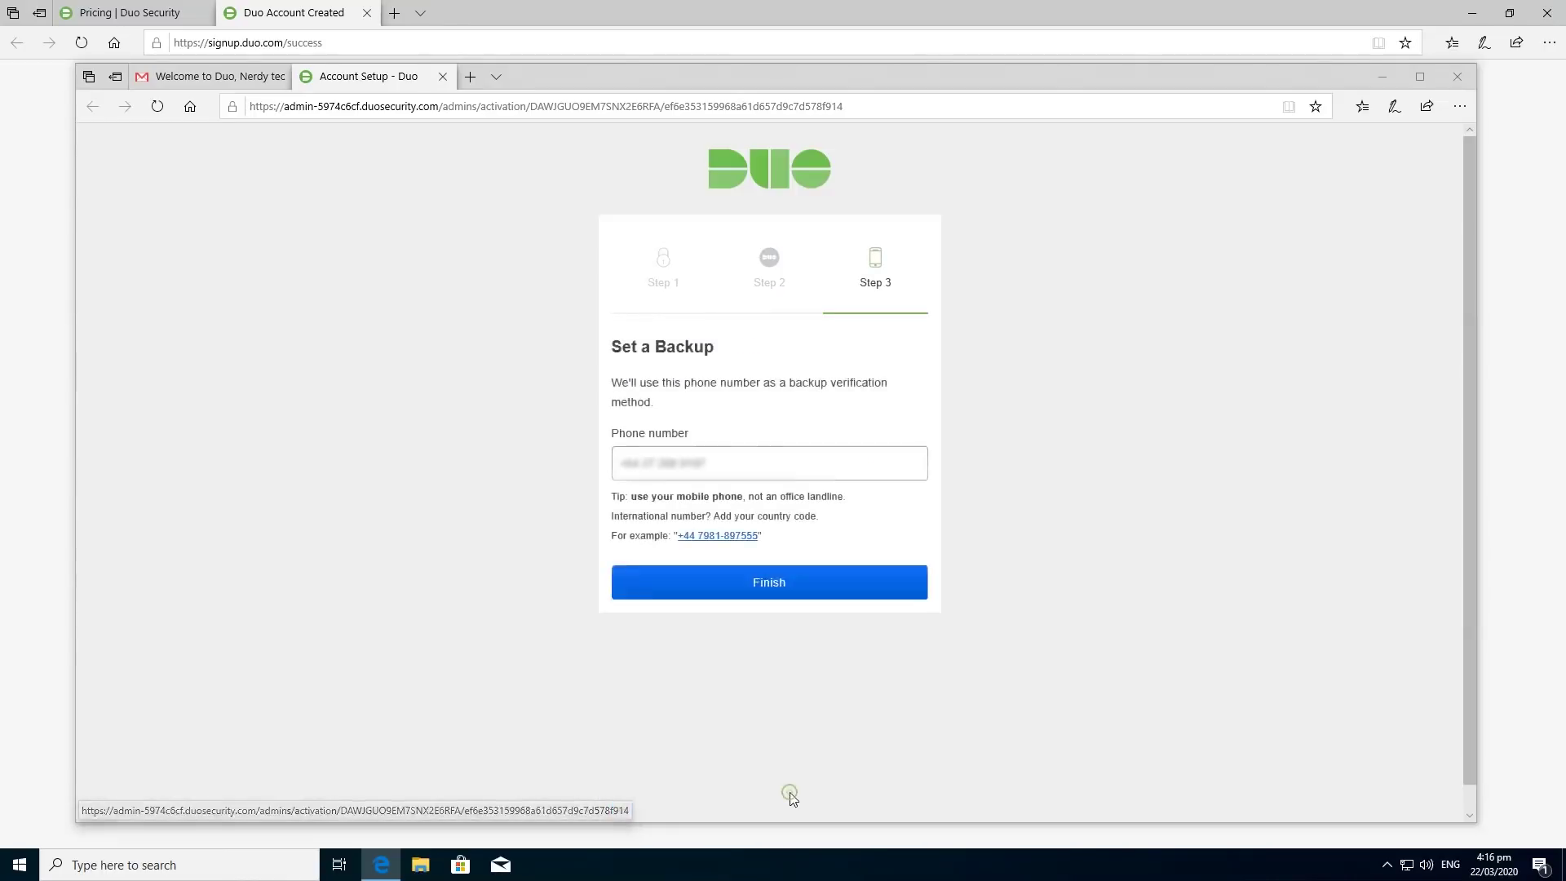
pyautogui.click(743, 590)
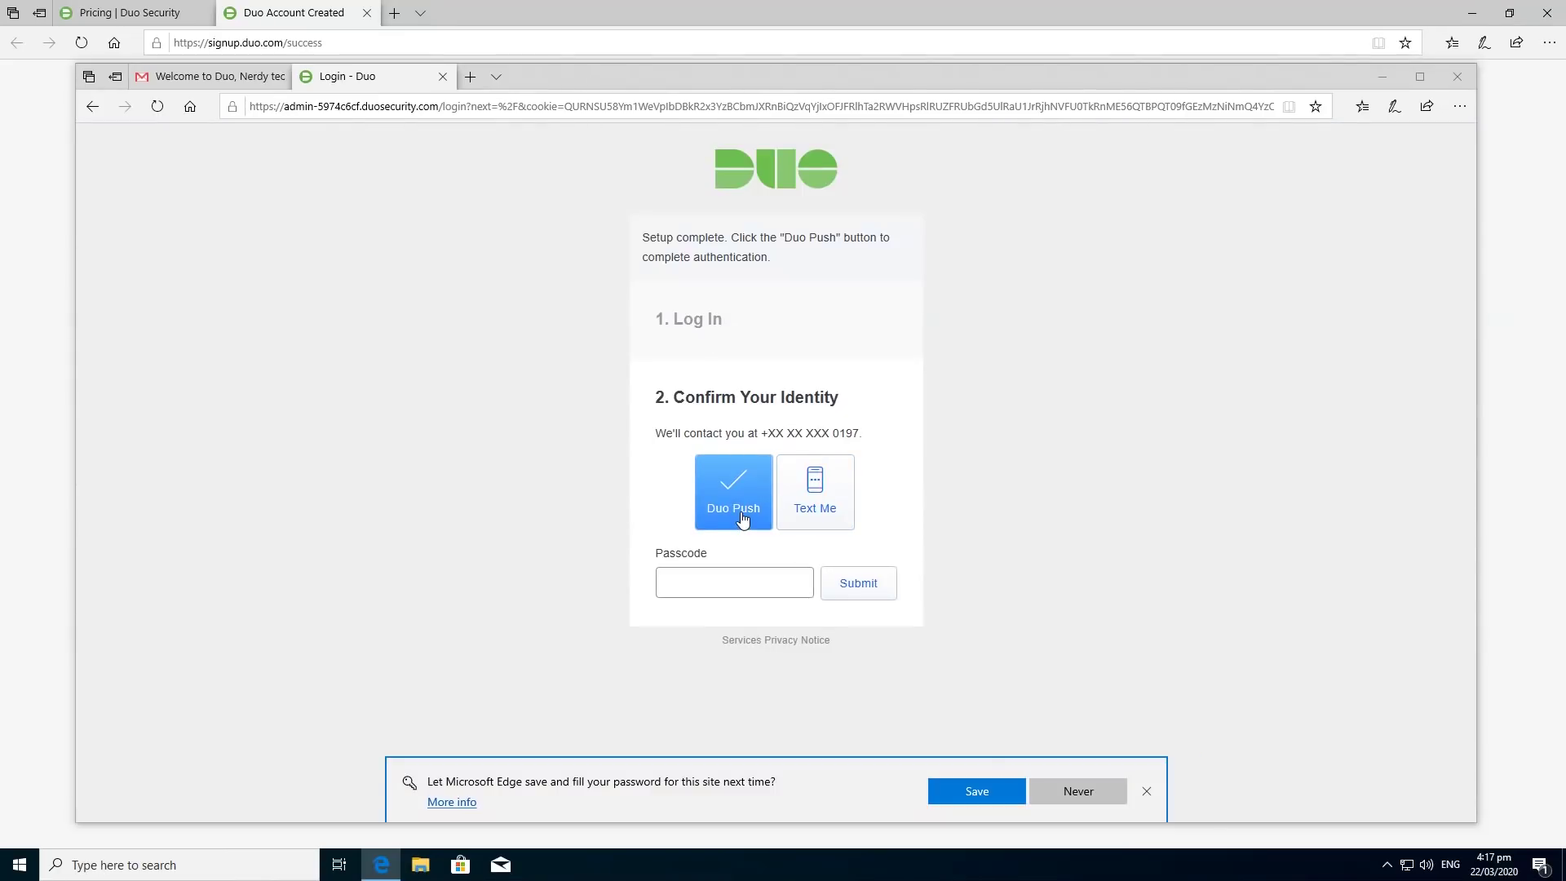
pyautogui.click(742, 520)
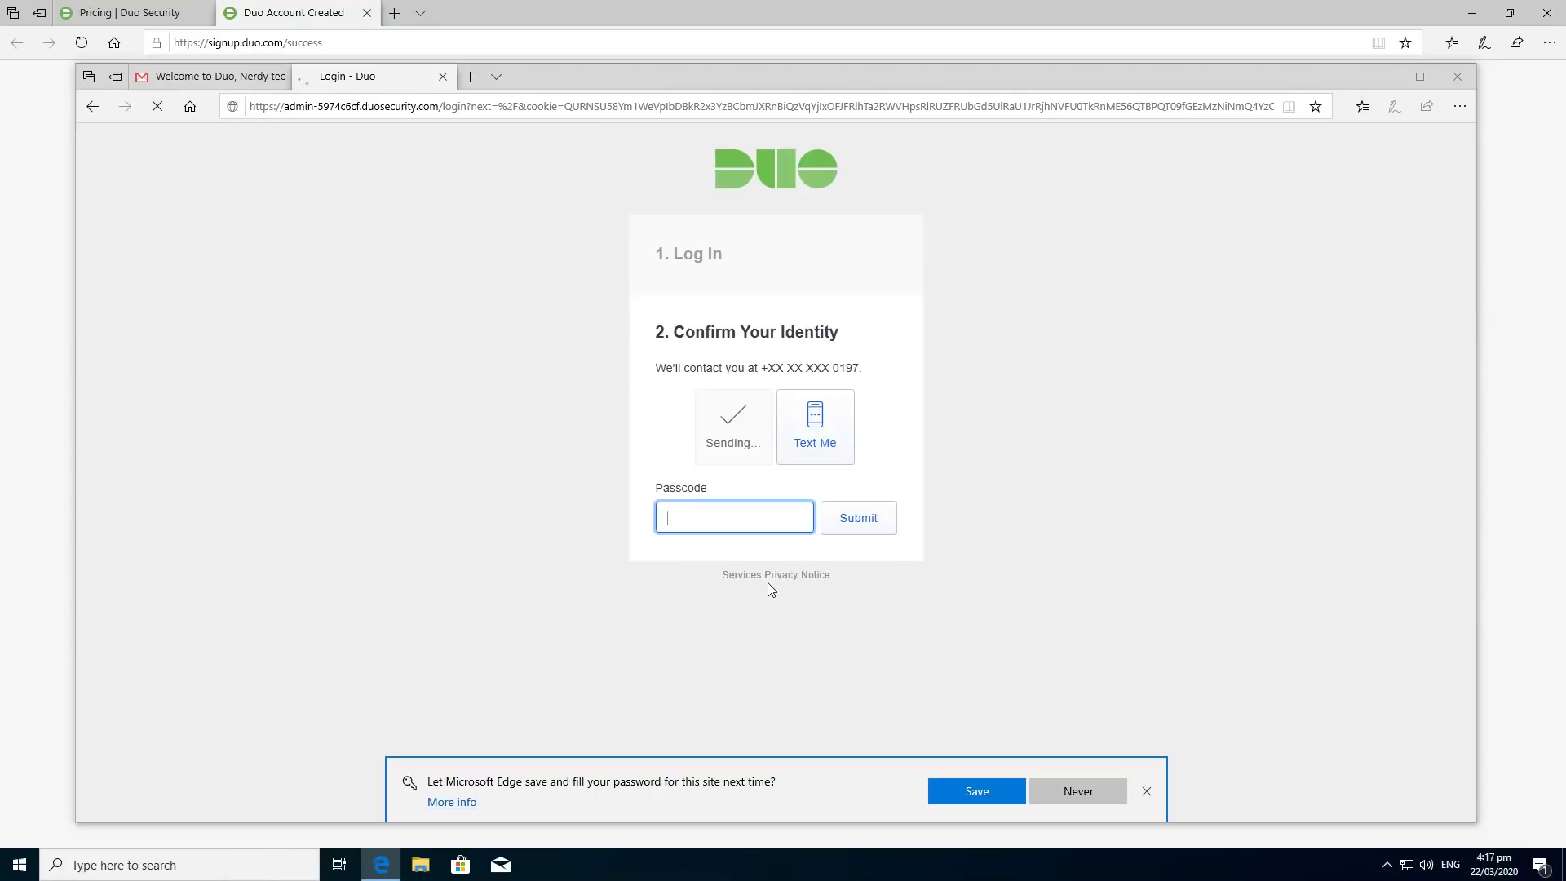
# Approve the Duo Admin Panel login request in Duo Mobile.
pyautogui.click(789, 519)
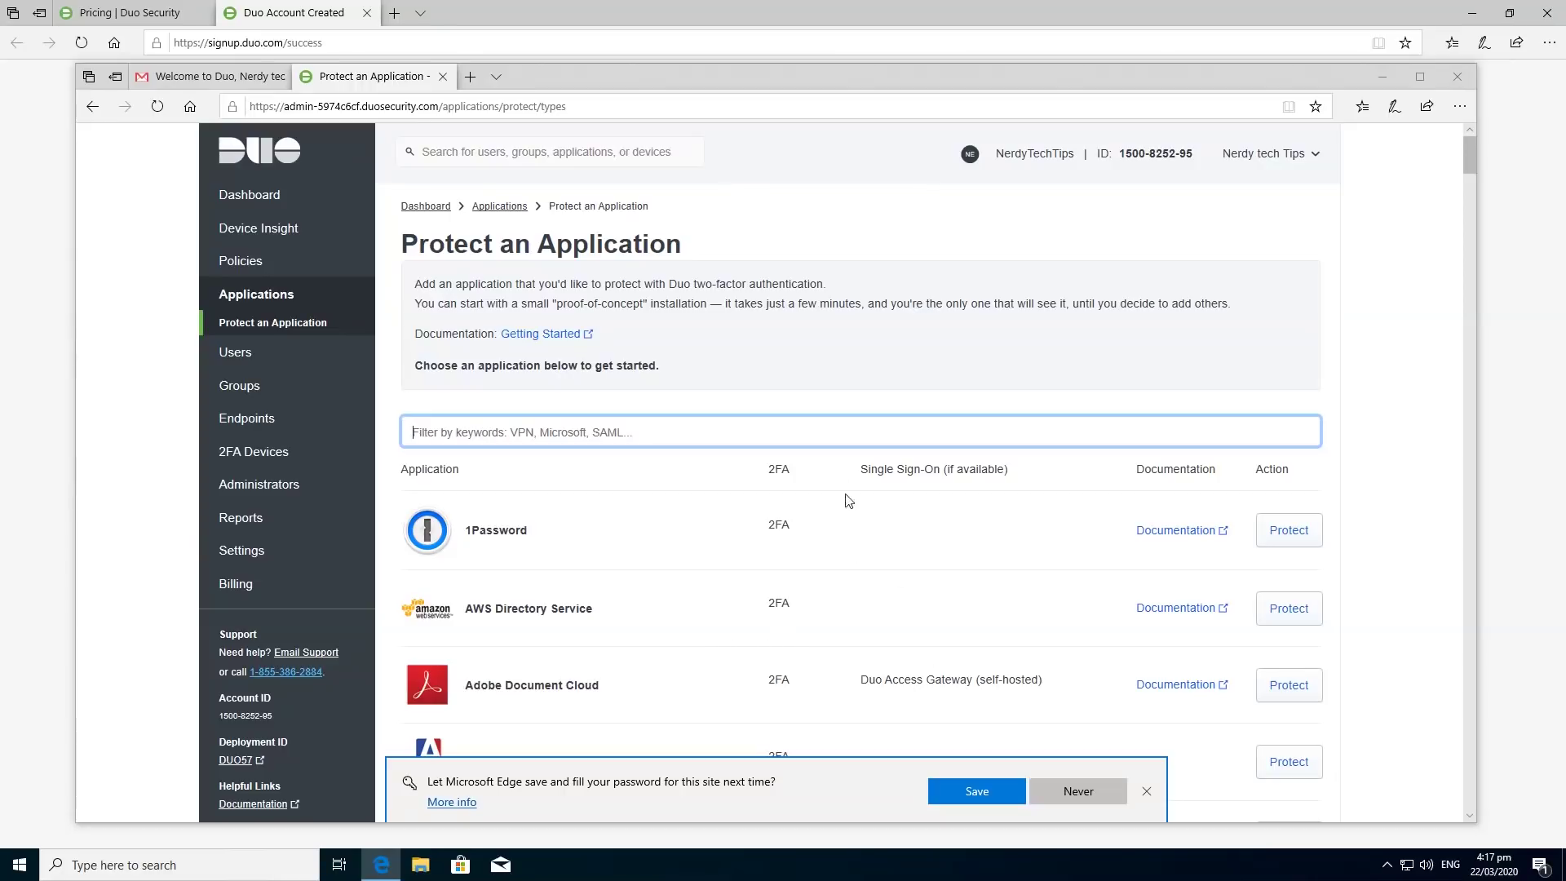
# Look over the Protect an Application list and let Edge save the Duo admin password.
pyautogui.scroll(-15, 579, 532)
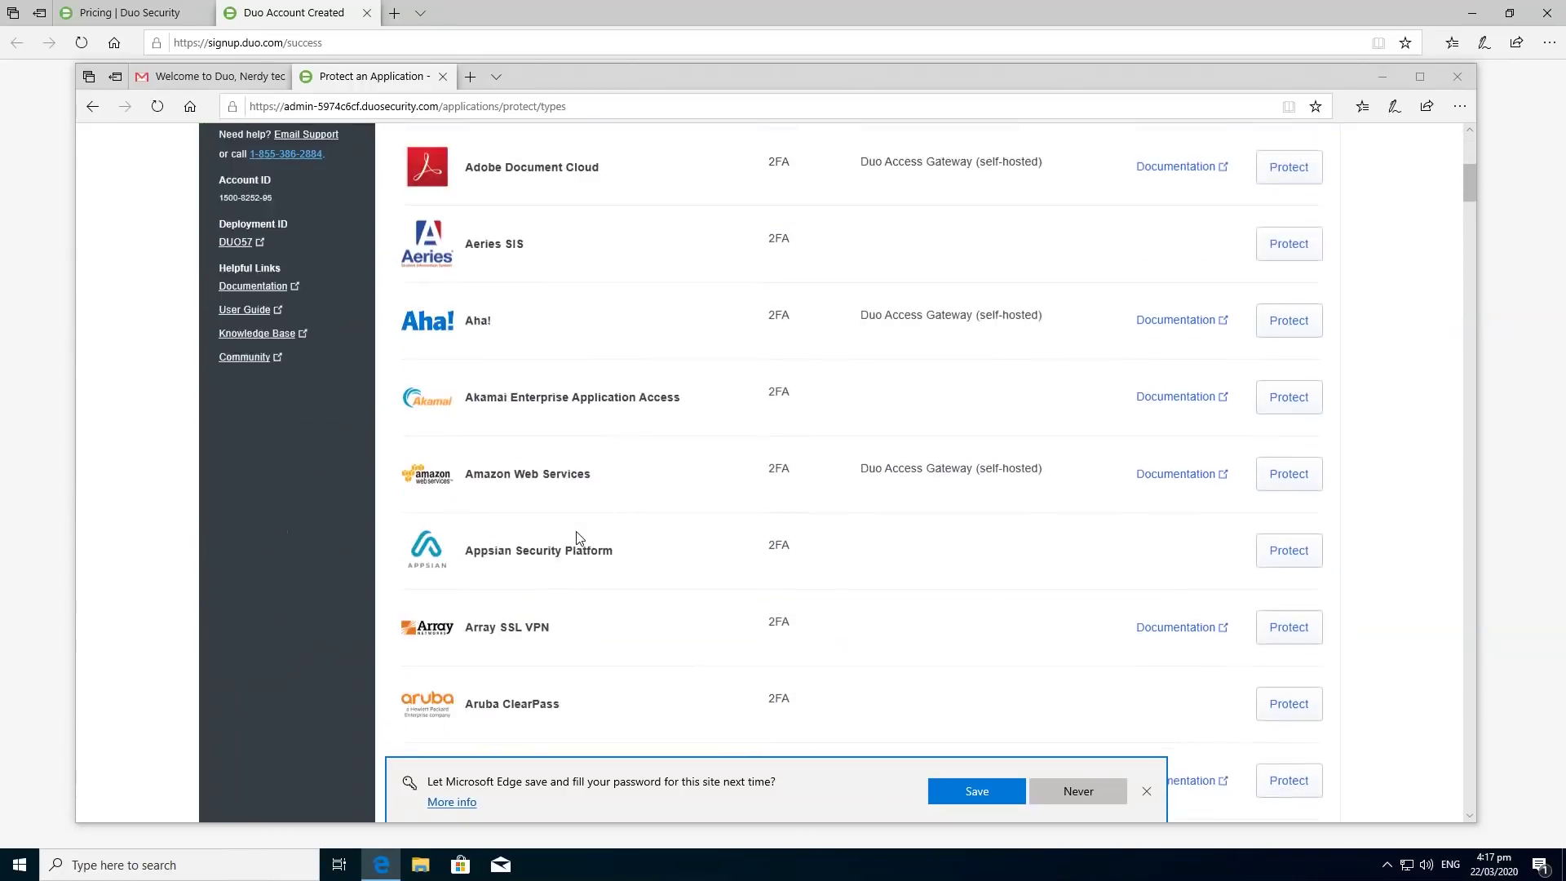
pyautogui.scroll(-8, 586, 536)
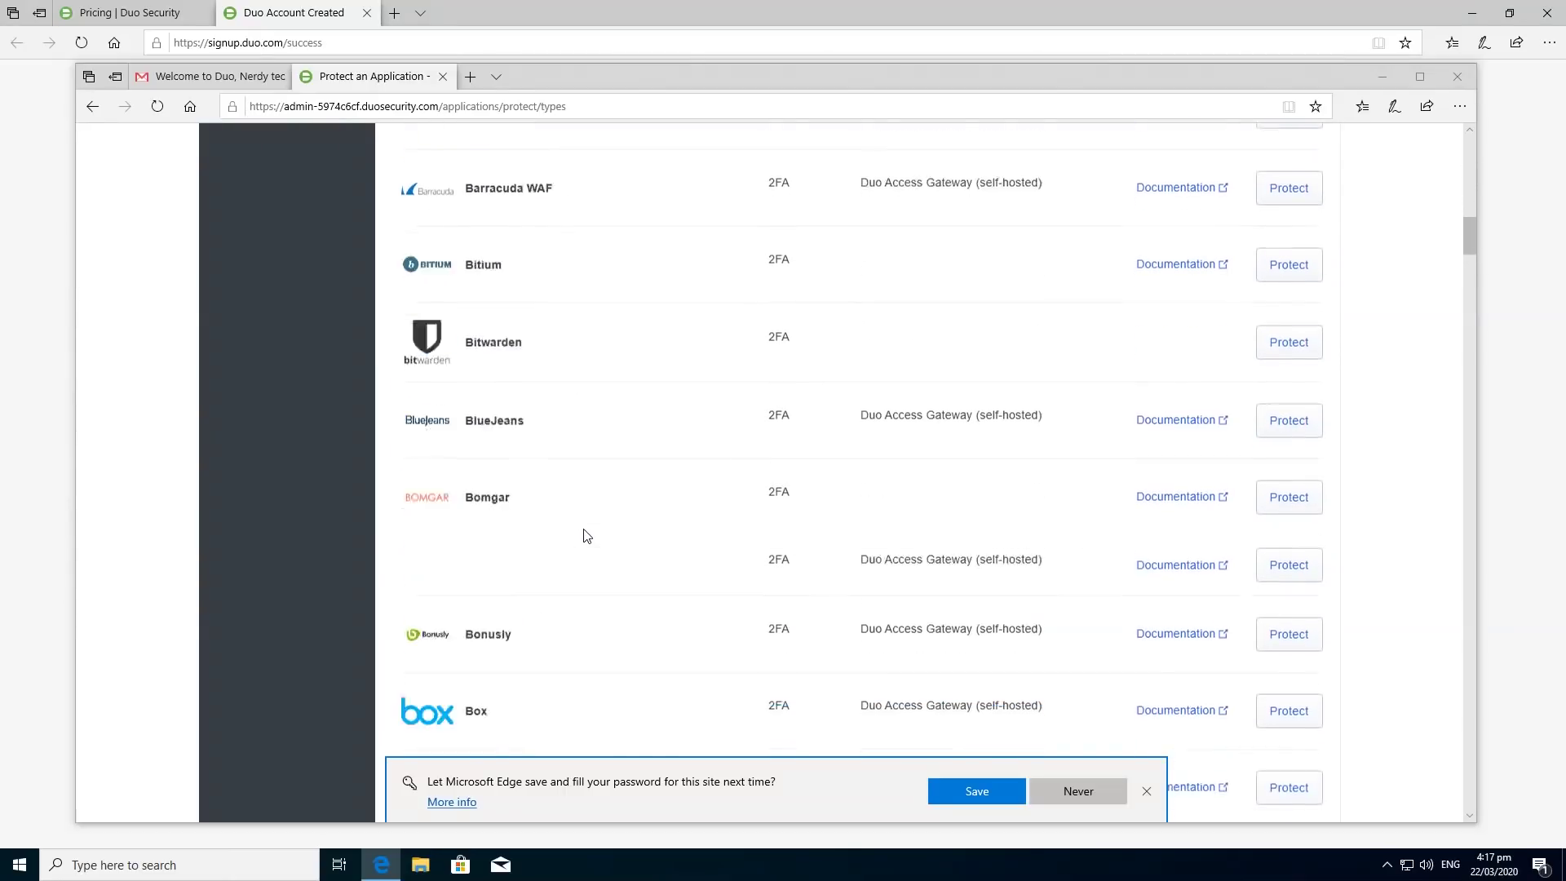
pyautogui.scroll(16, 591, 536)
pyautogui.scroll(2, 604, 534)
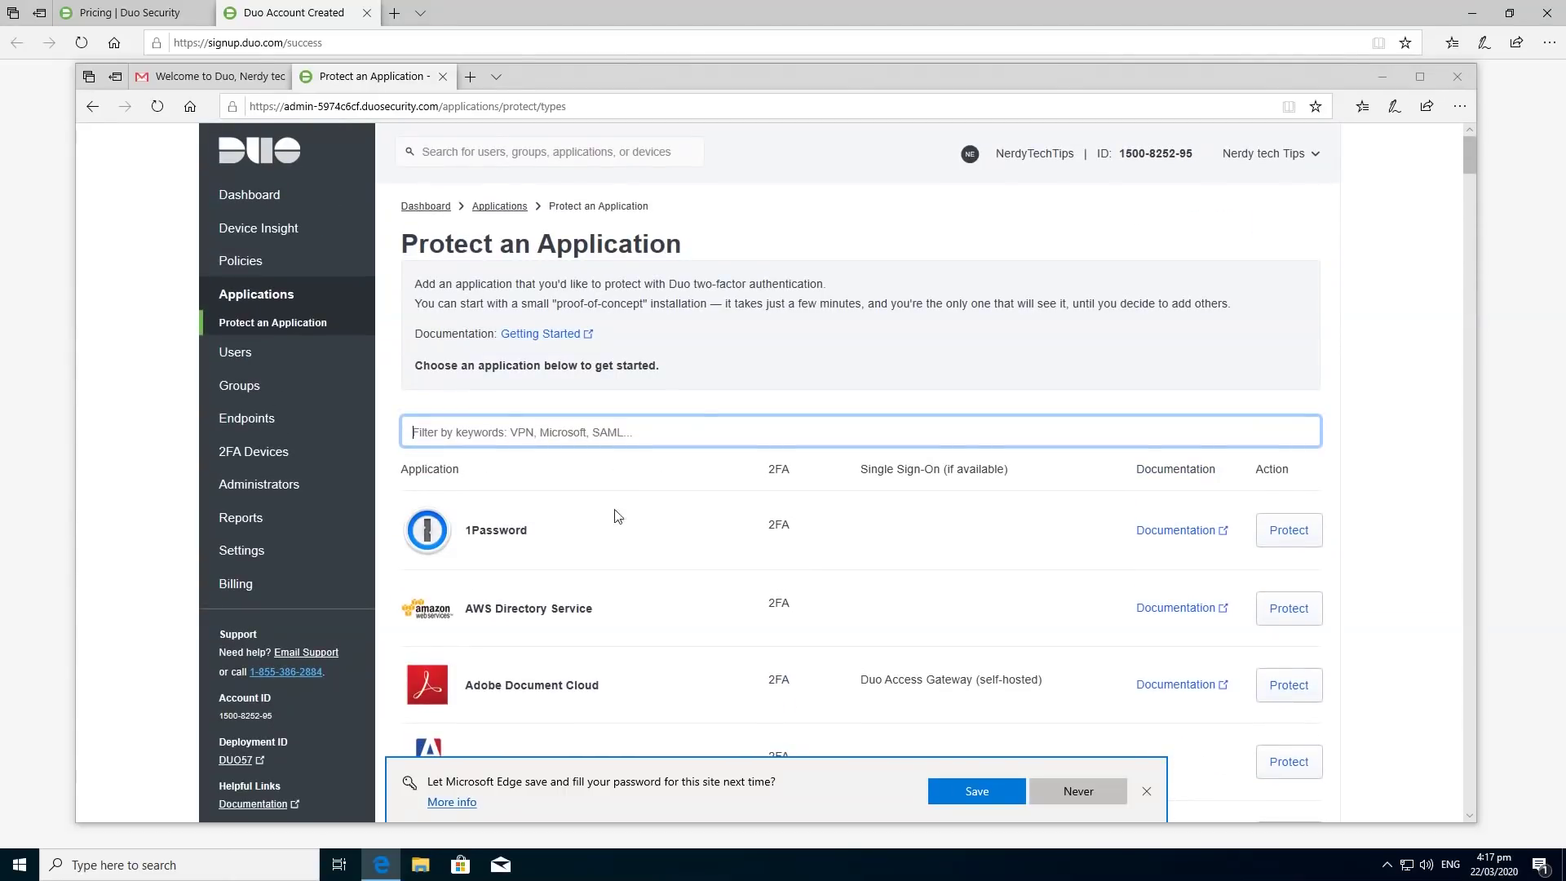
pyautogui.click(520, 150)
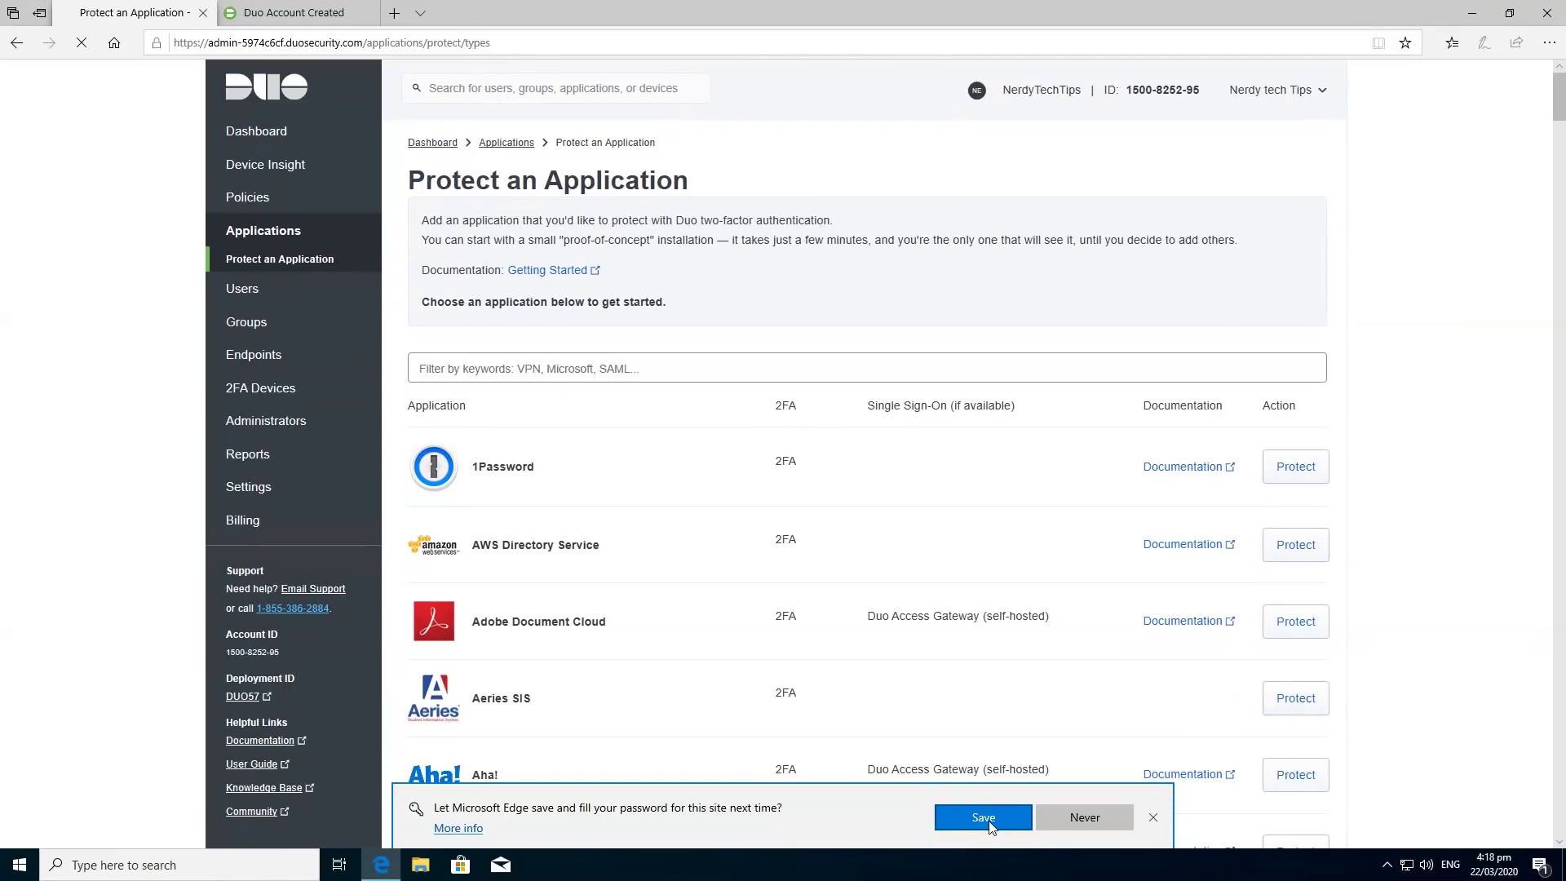
pyautogui.click(987, 820)
# Filter the applications by 'rdp' and choose Protect for Microsoft RDP.
pyautogui.click(523, 96)
pyautogui.write('ed')
pyautogui.write('p')
pyautogui.press('BackSpace')
pyautogui.press('BackSpace')
pyautogui.press('BackSpace')
pyautogui.write('r5')
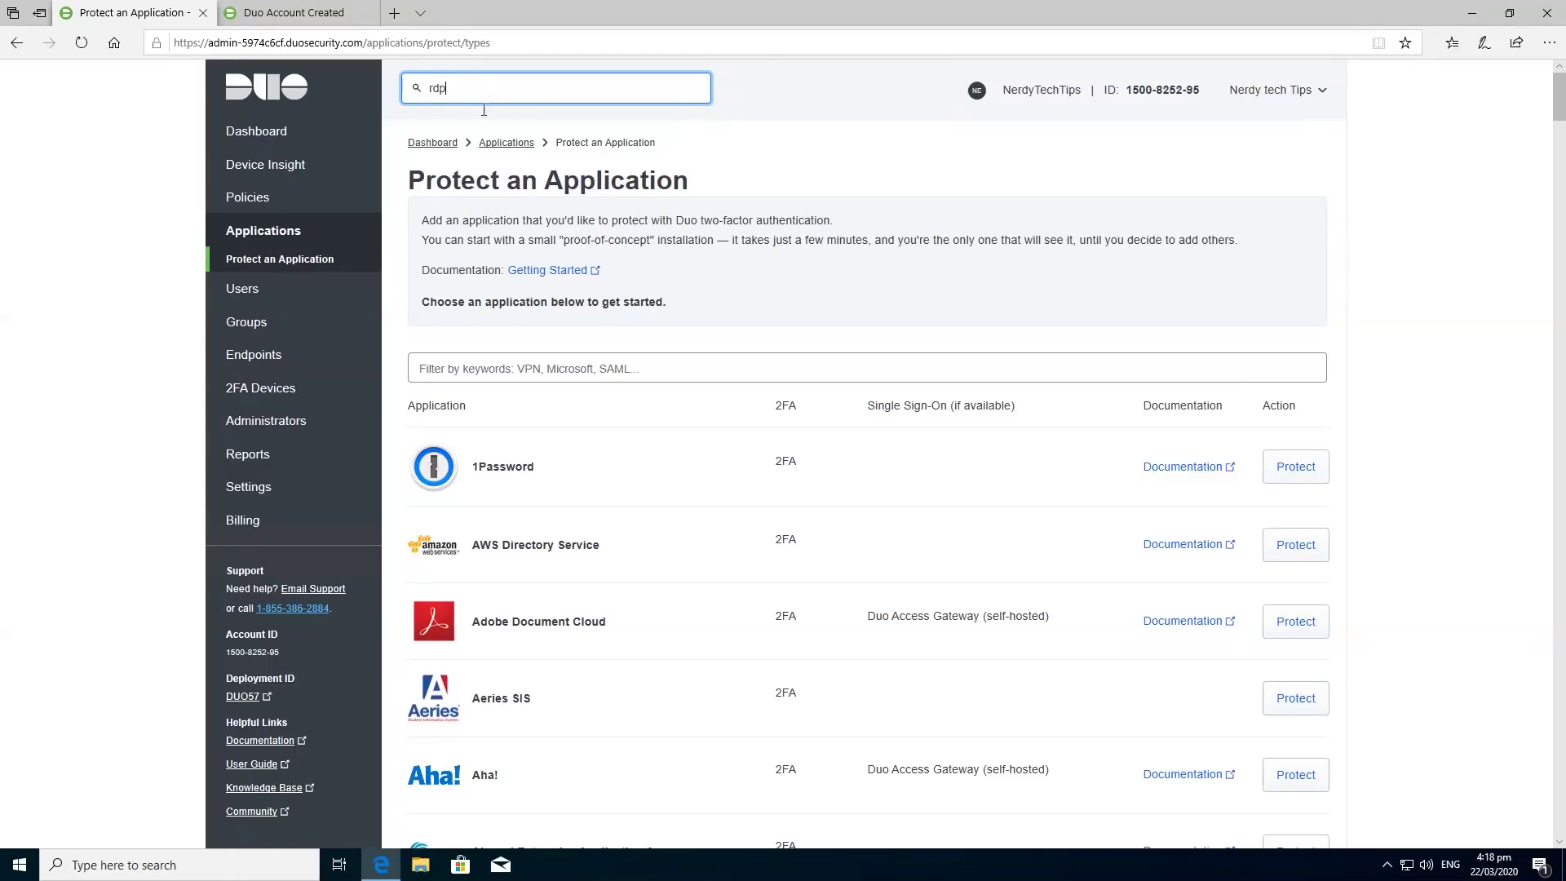
pyautogui.click(563, 375)
pyautogui.write('rdp')
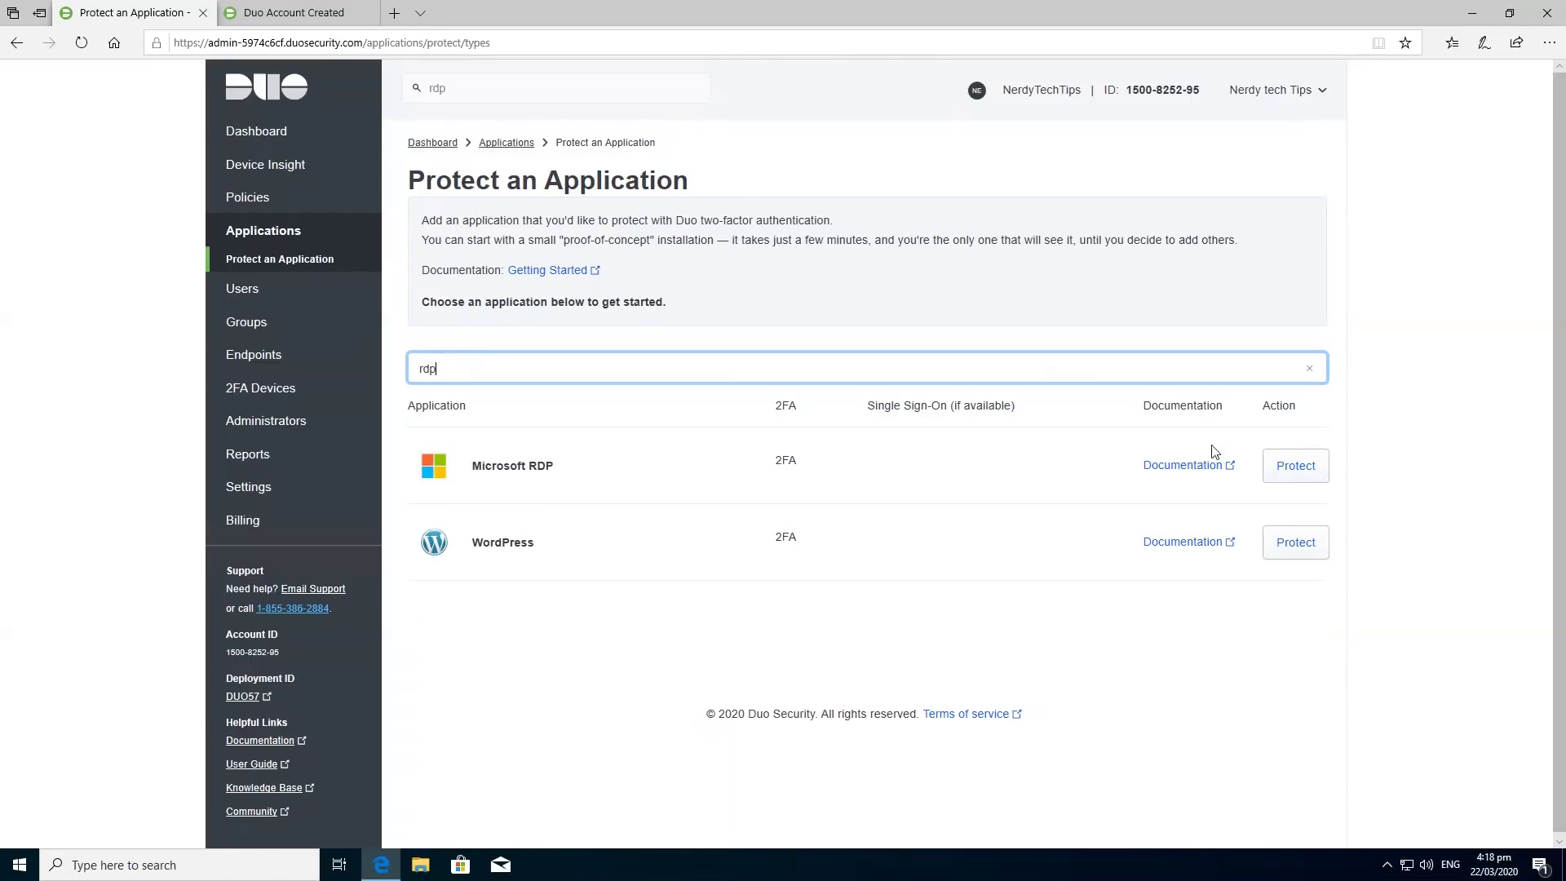
pyautogui.click(1296, 465)
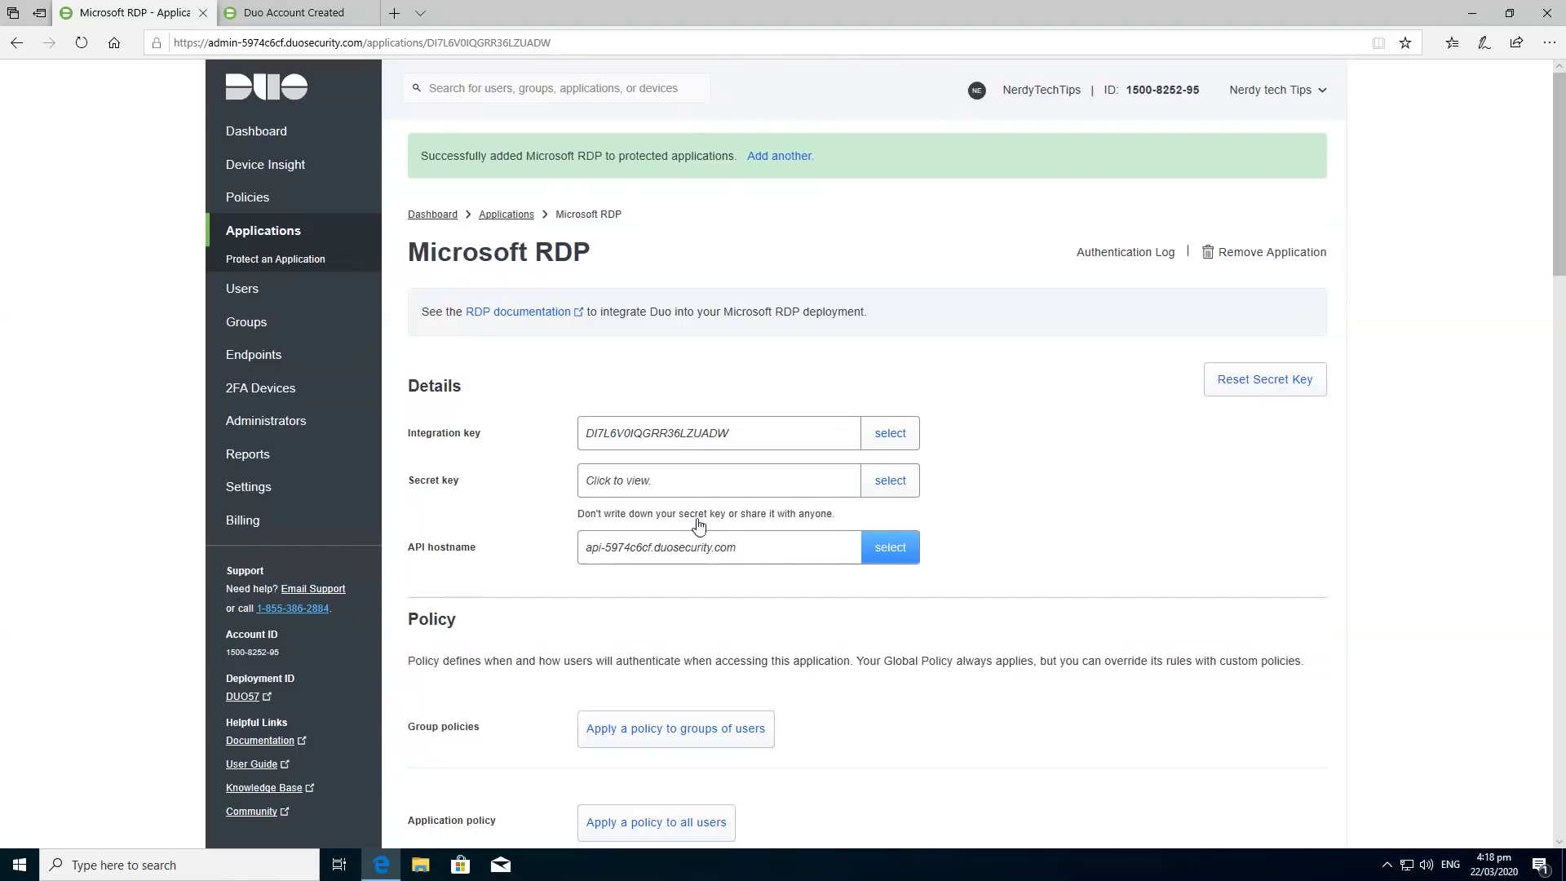
# Open Duo's RDP setup documentation from the Microsoft RDP application page.
pyautogui.click(556, 320)
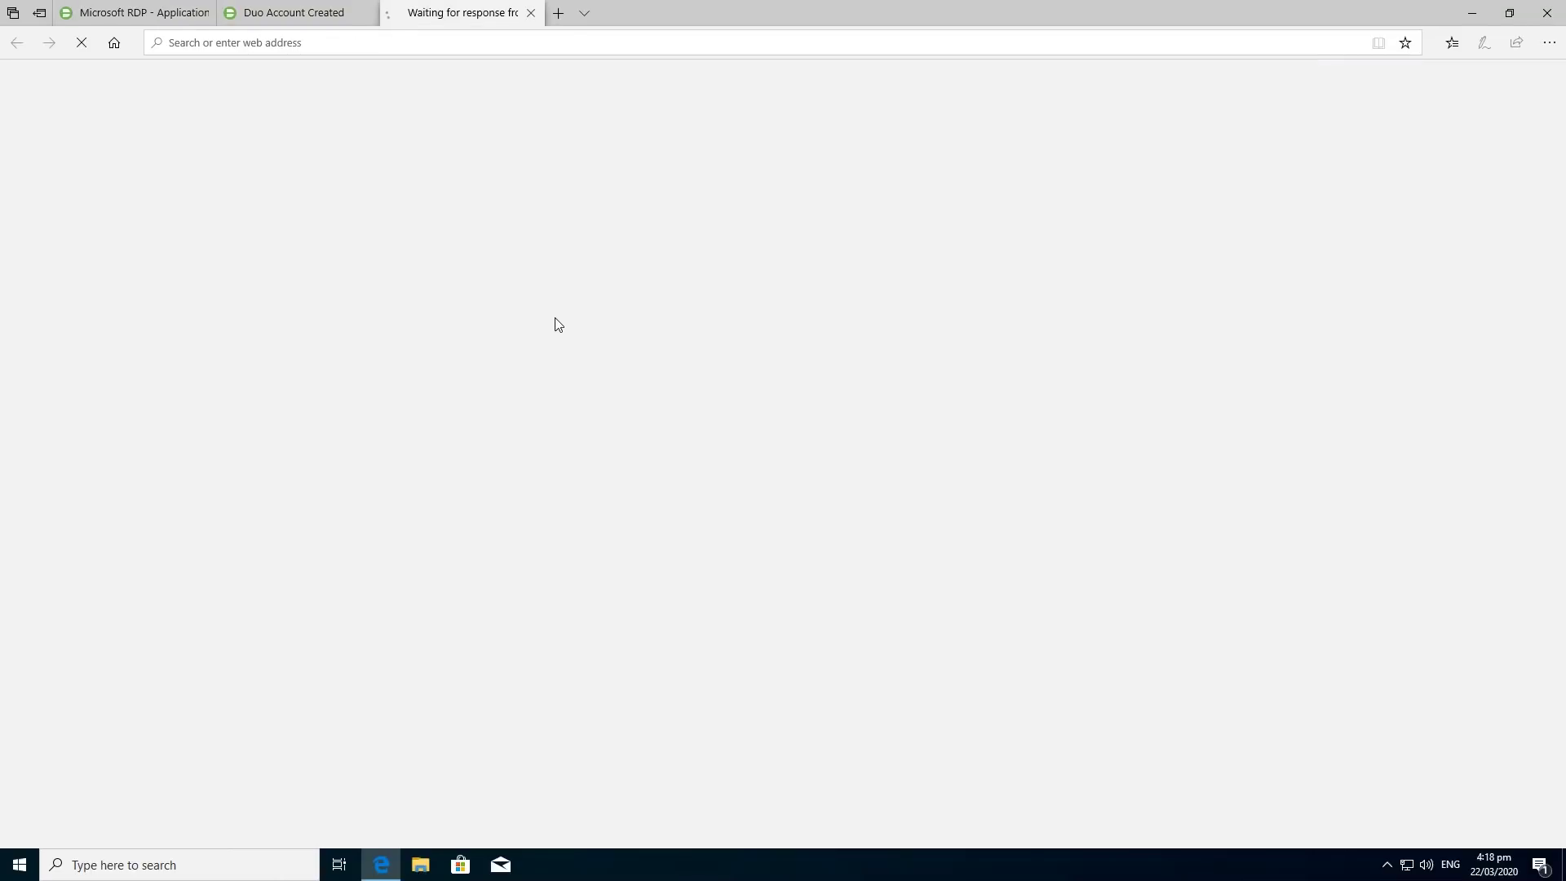
# Close the Duo Account Created tab and return to the RDP documentation tab.
pyautogui.click(291, 19)
pyautogui.click(134, 12)
pyautogui.click(367, 13)
pyautogui.click(279, 14)
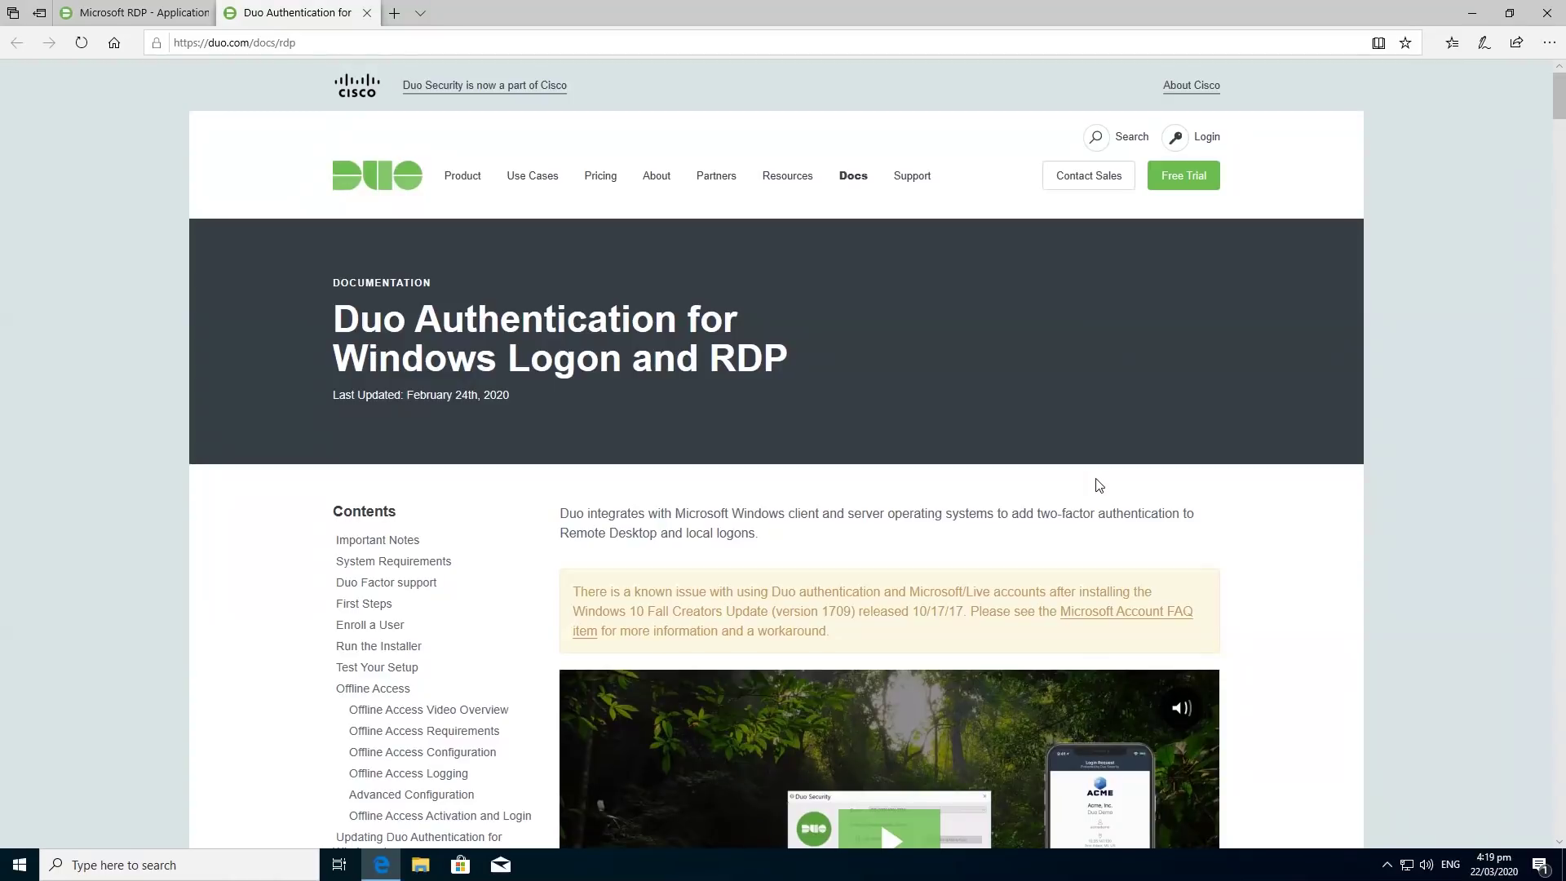
# Scroll the Windows Logon and RDP guide down to its First Steps section.
pyautogui.scroll(-7, 1339, 576)
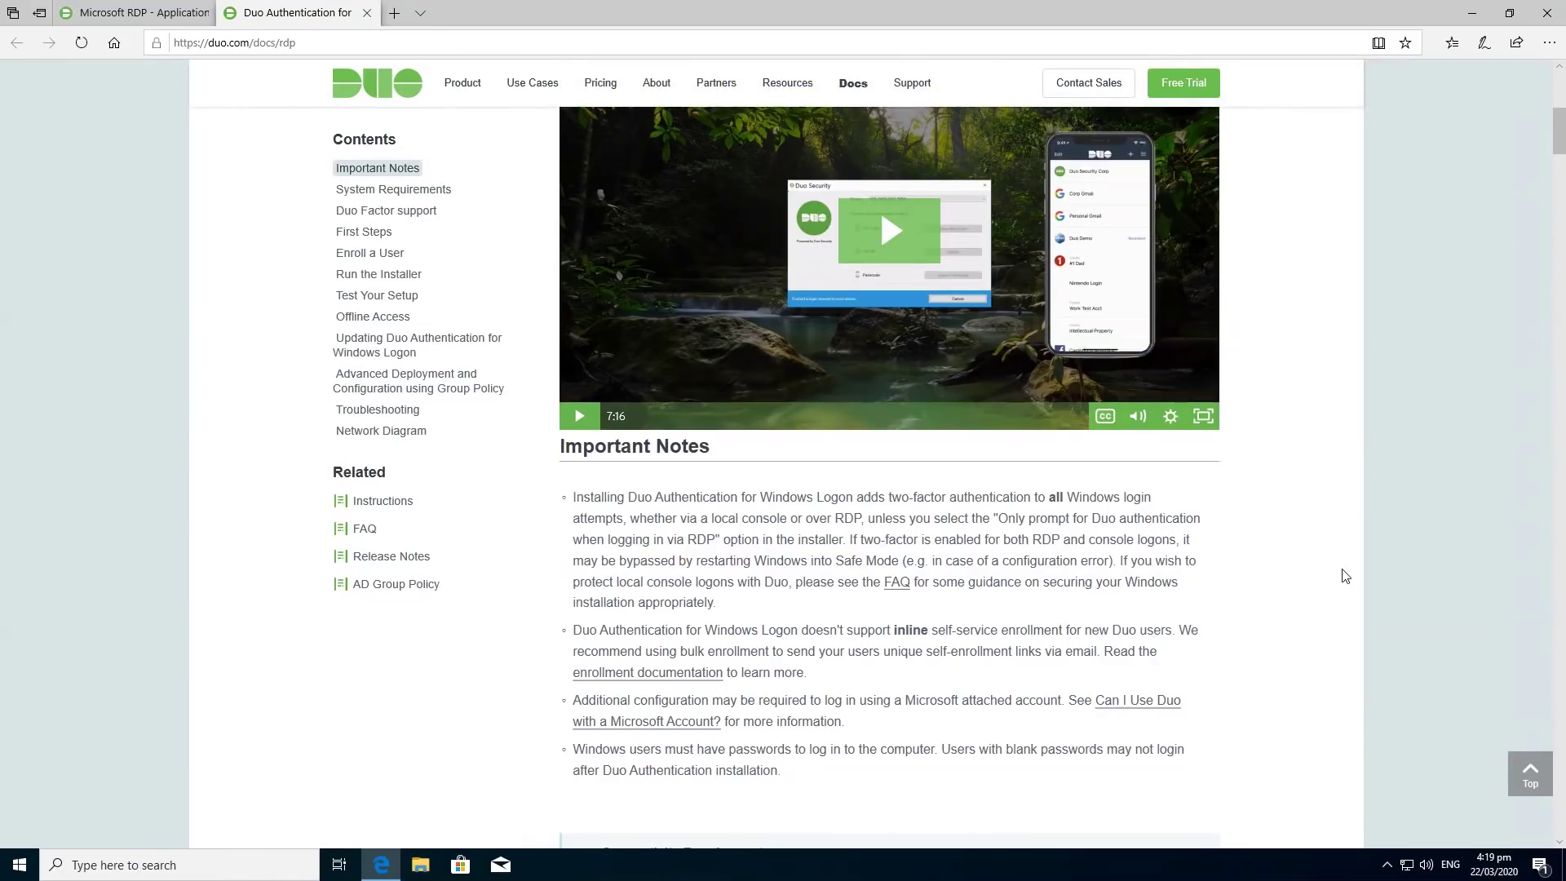
pyautogui.scroll(-6, 1345, 577)
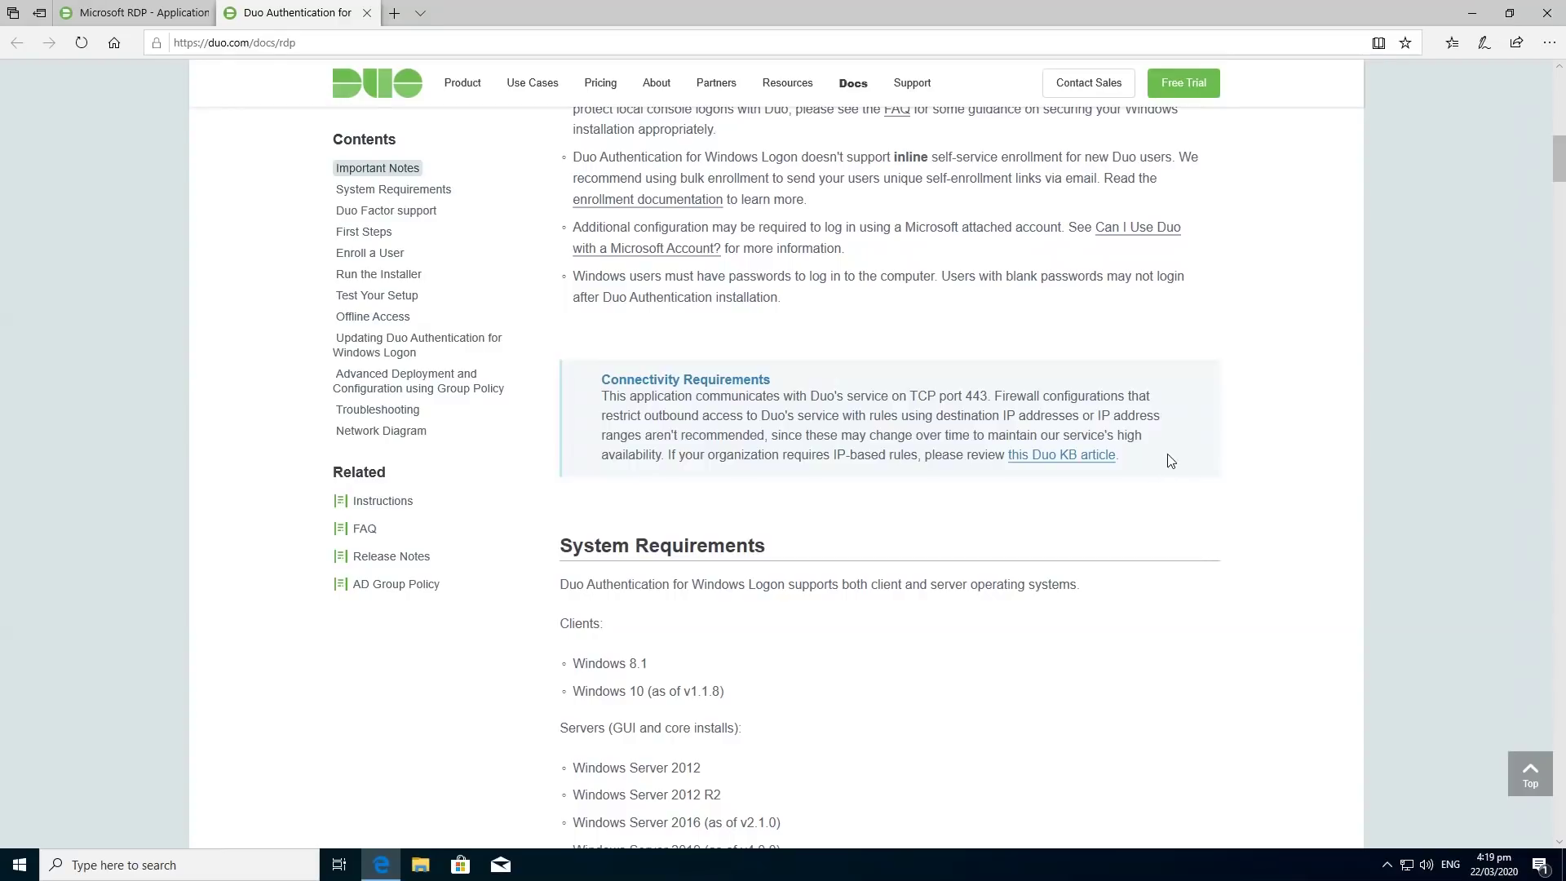
pyautogui.scroll(-3, 1096, 456)
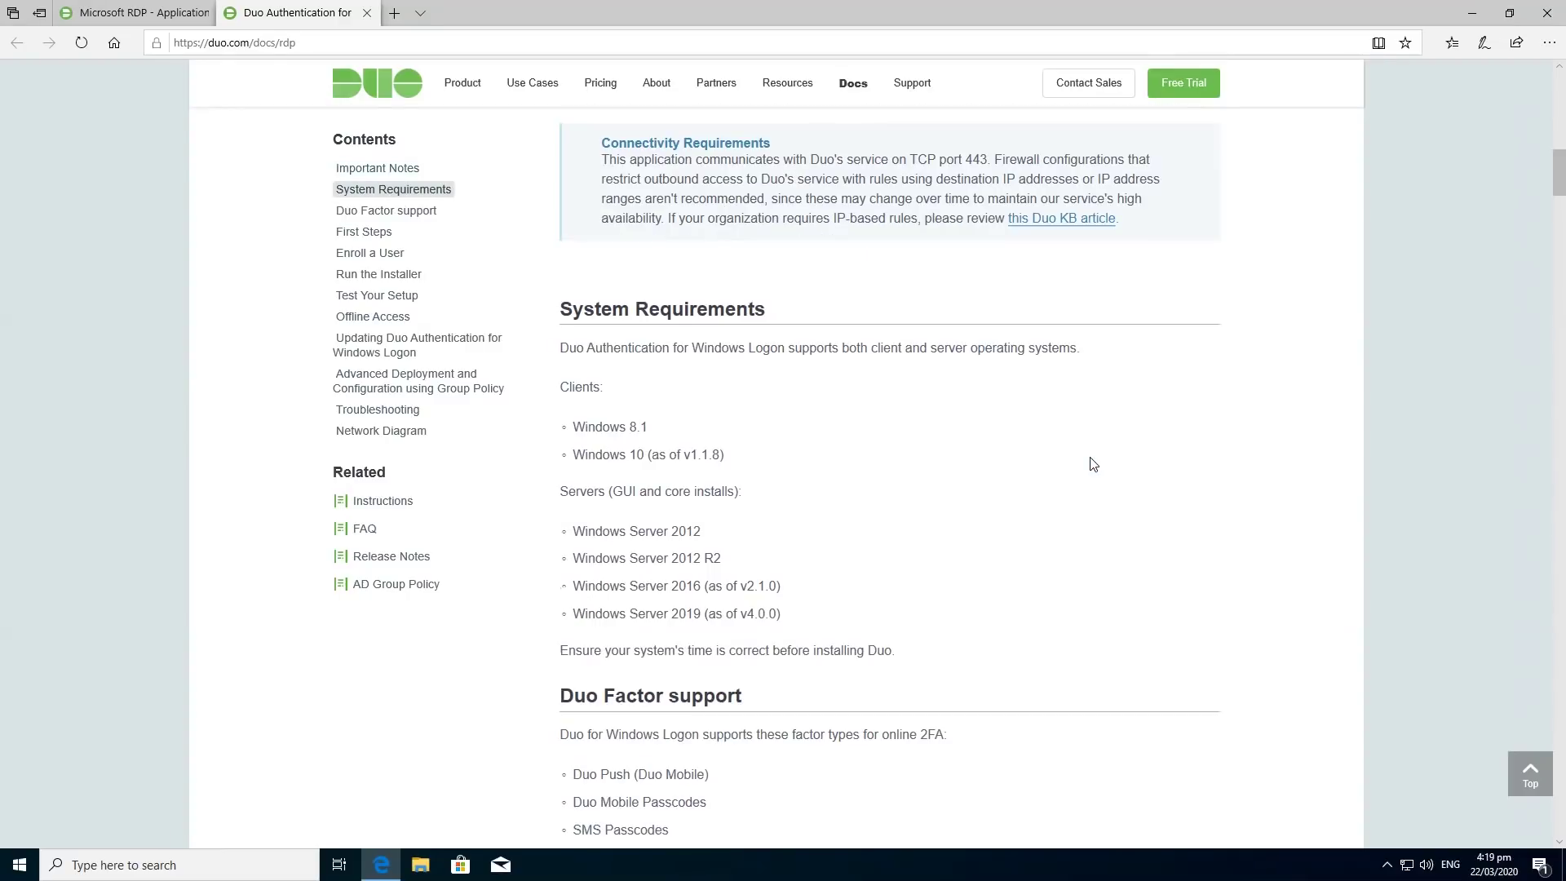
pyautogui.scroll(-6, 1096, 466)
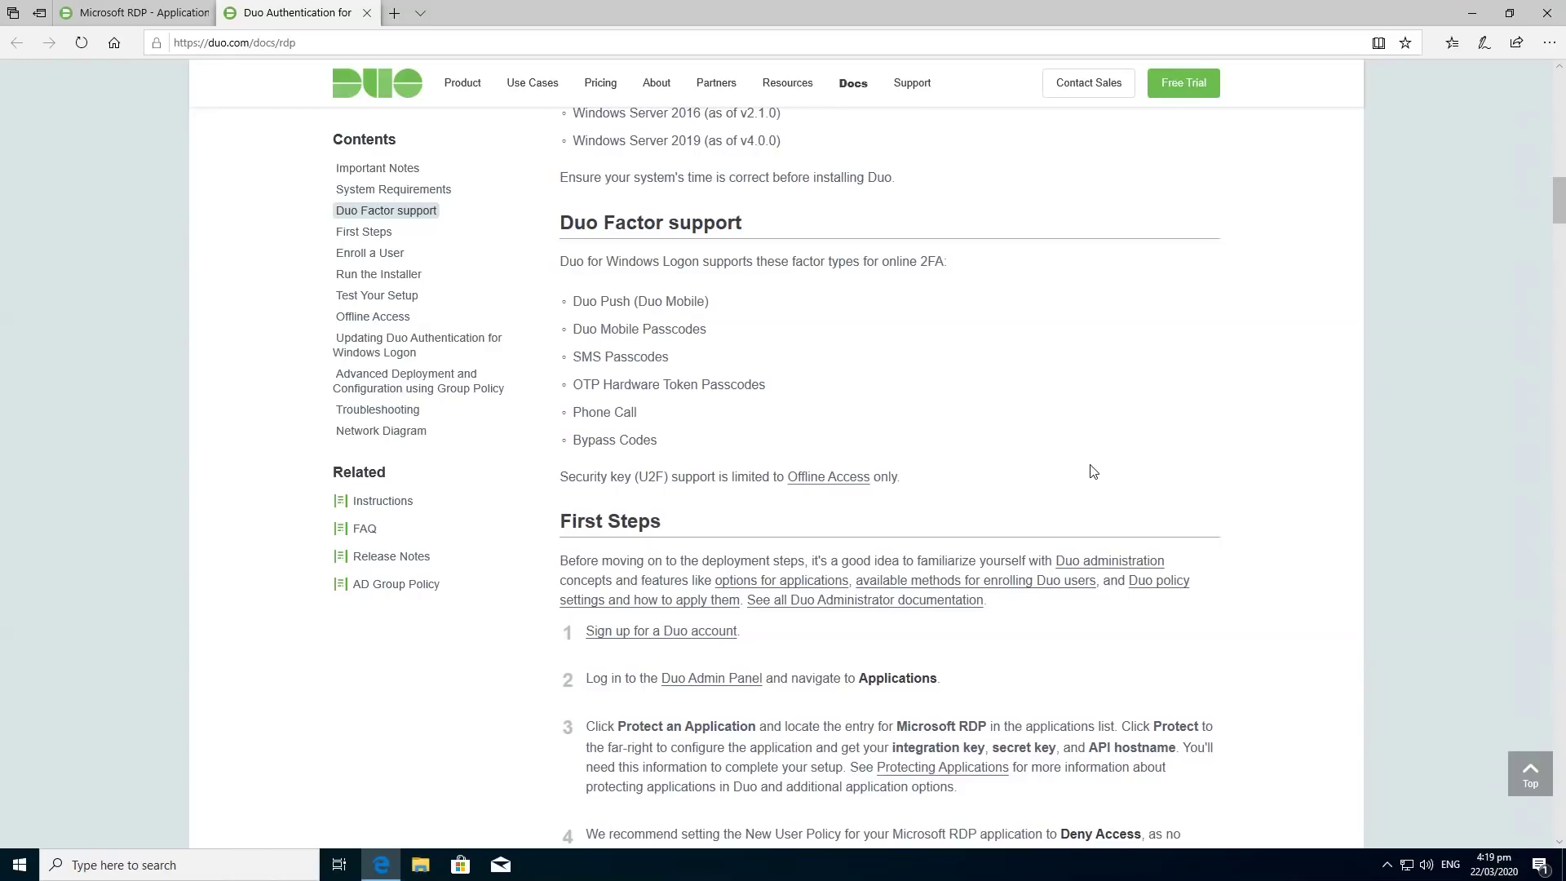
pyautogui.scroll(-3, 1093, 472)
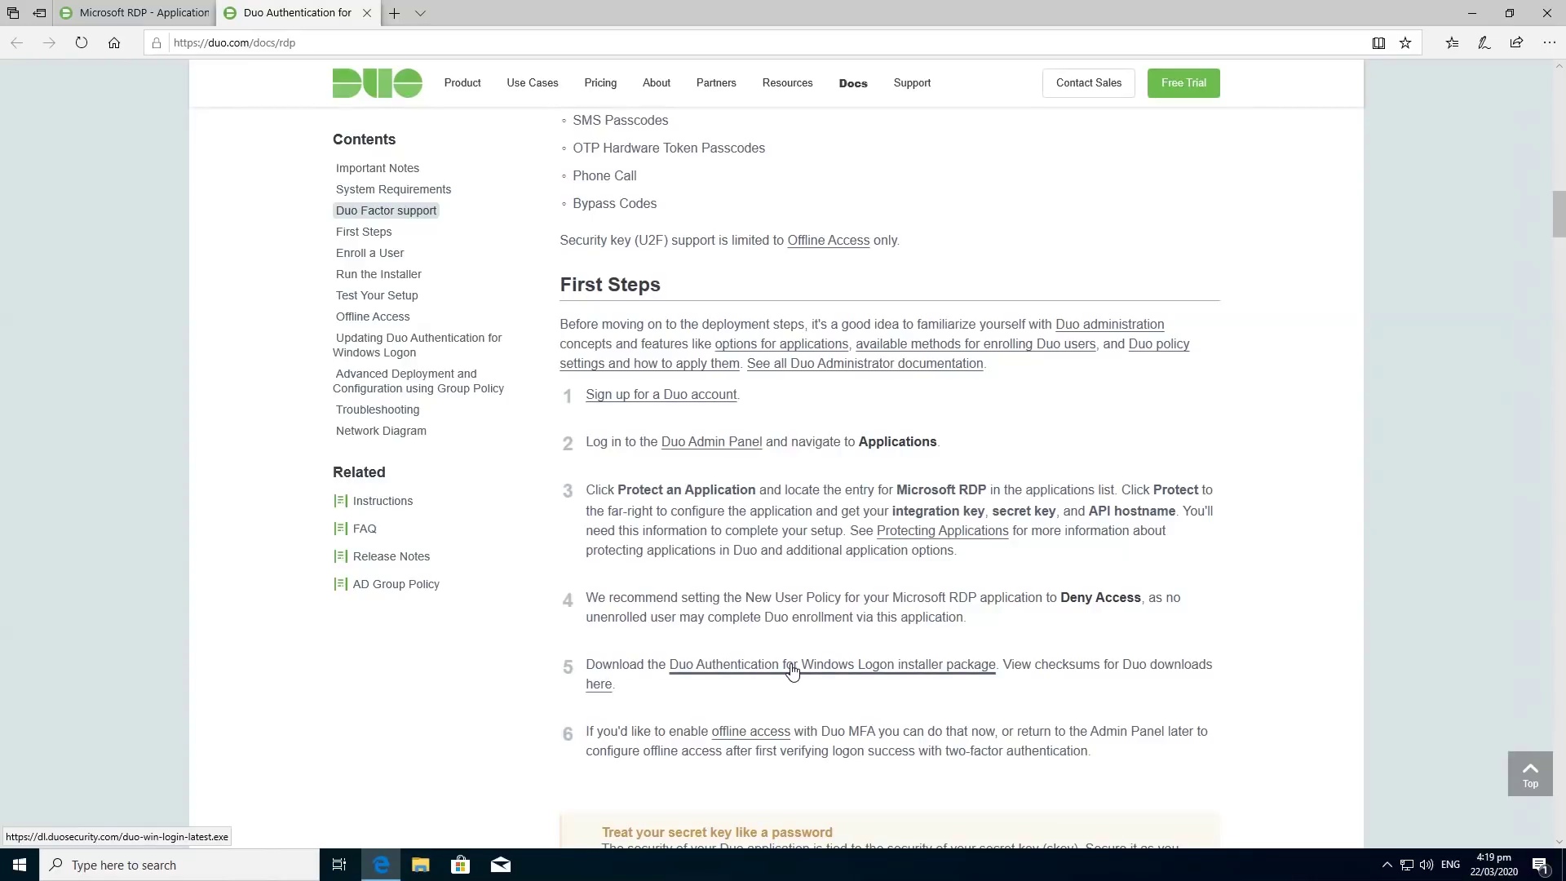
# Download and run the Duo Windows Logon installer, approving UAC, up to the connectivity check.
pyautogui.click(792, 670)
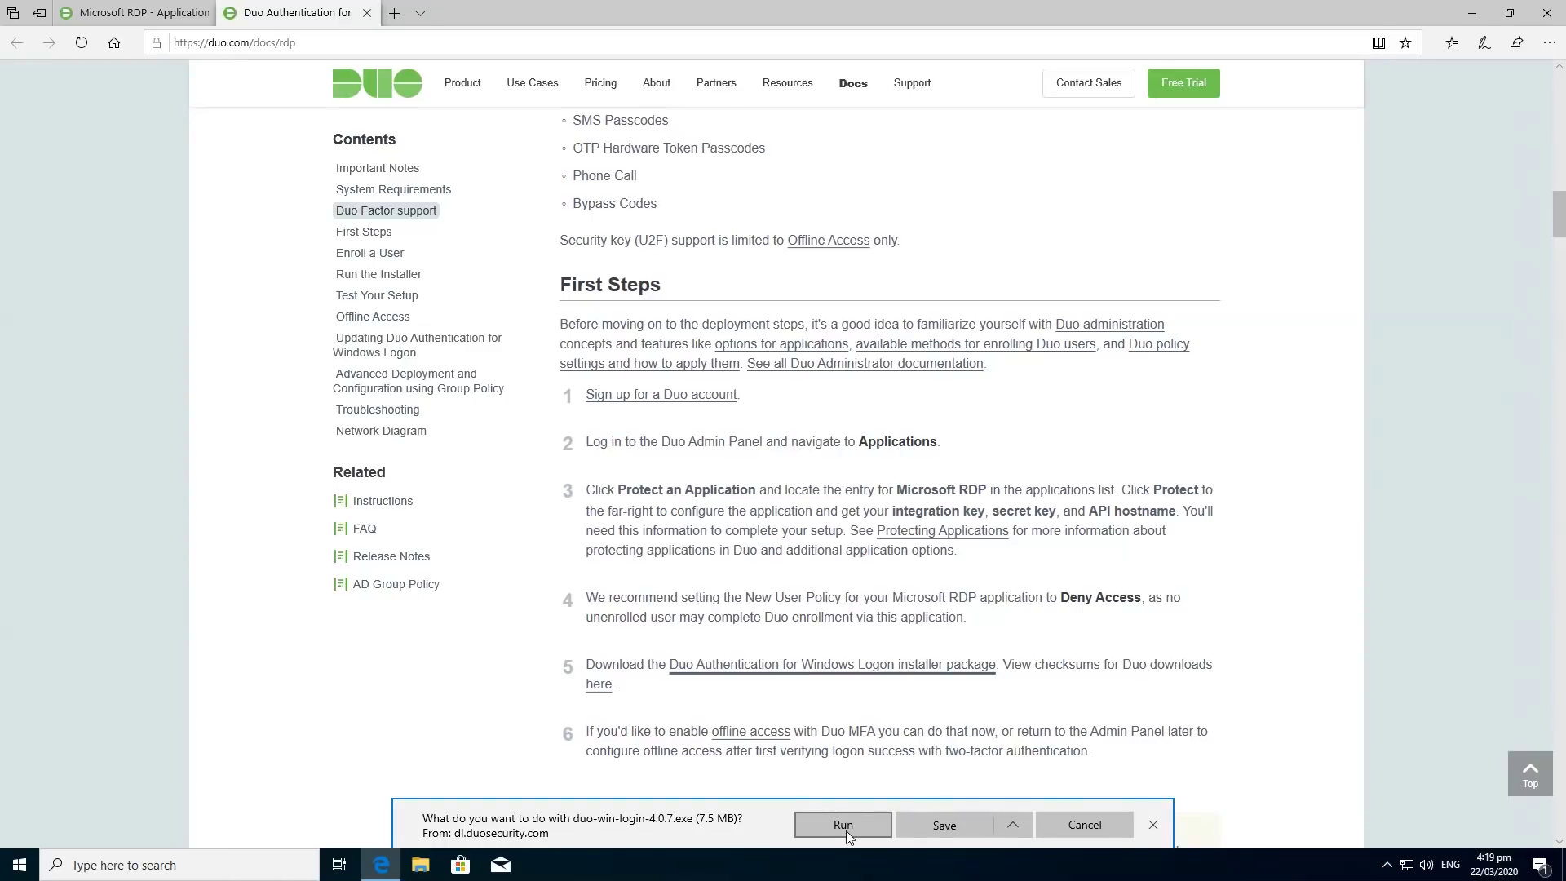
pyautogui.click(845, 826)
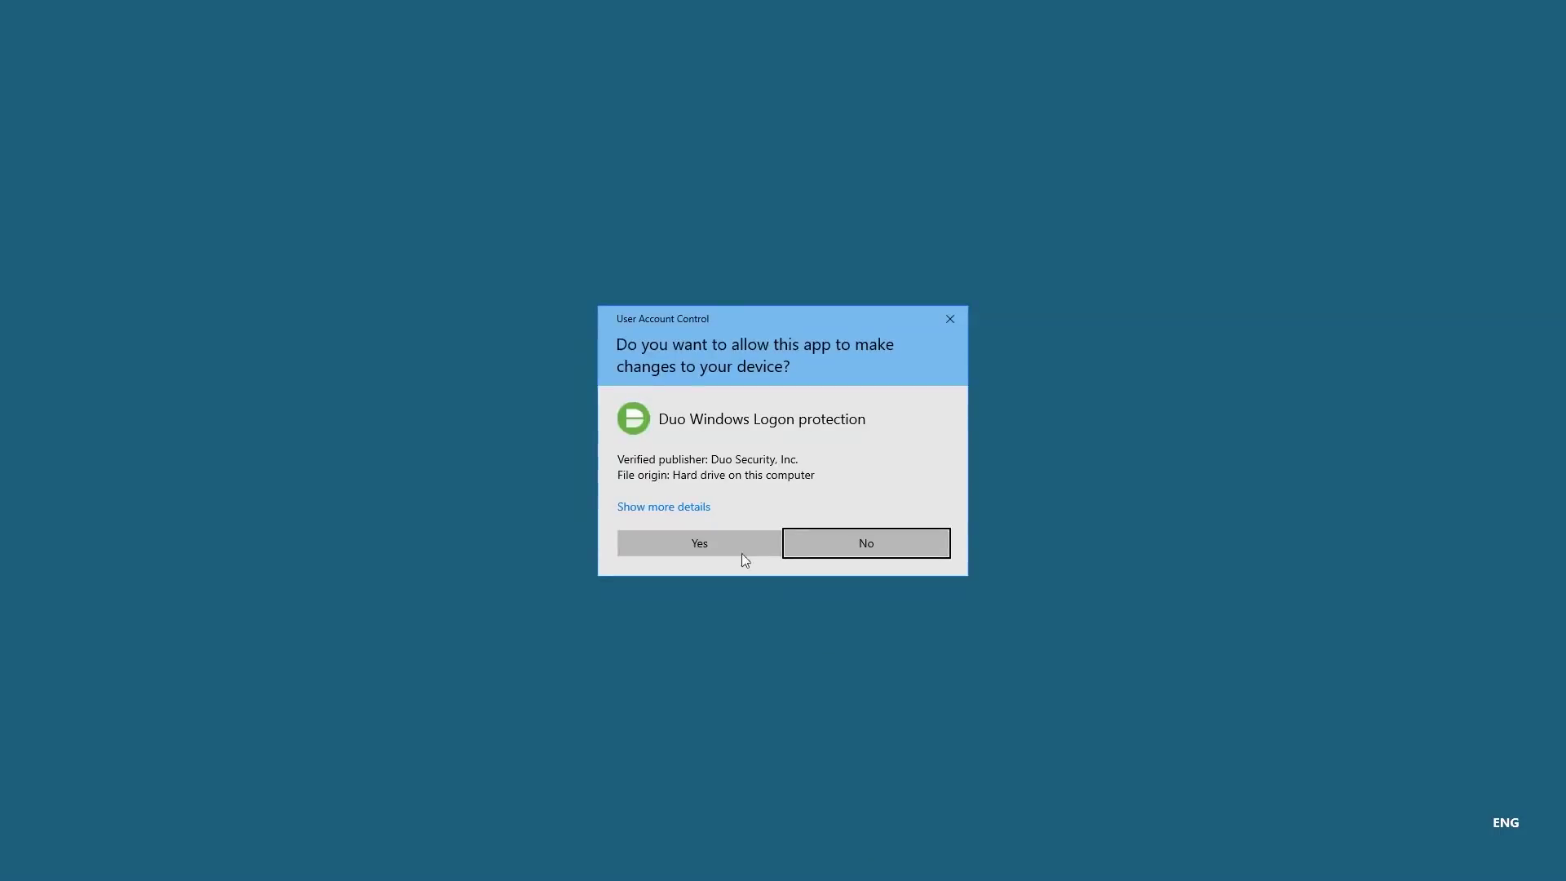
pyautogui.click(725, 551)
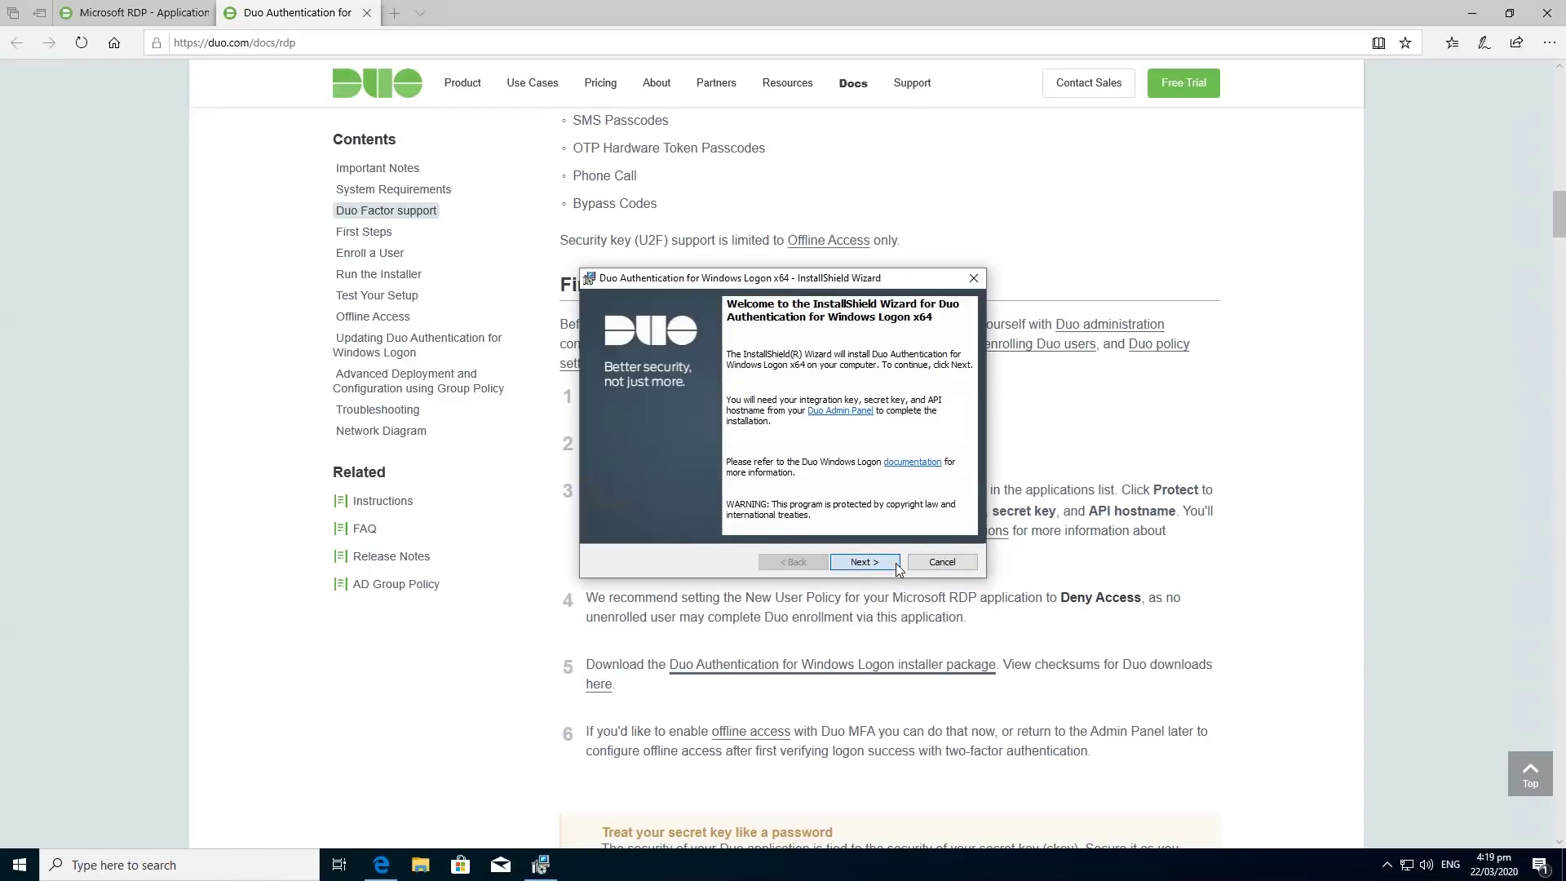
pyautogui.click(893, 562)
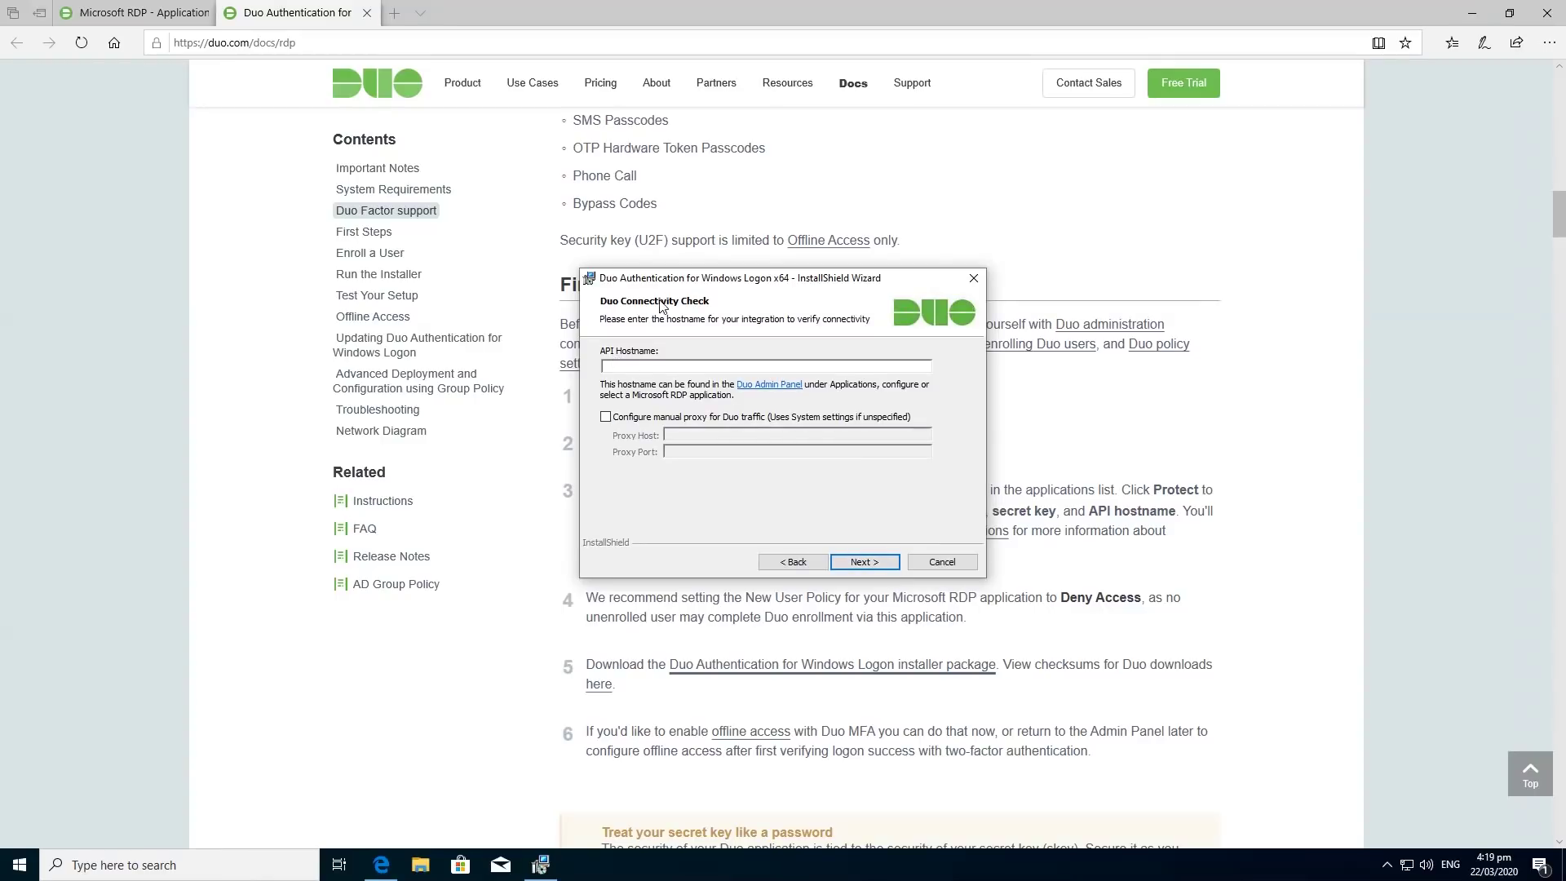
# Place the installer window on the right and dock Edge to the left half.
pyautogui.moveTo(626, 283); pyautogui.dragTo(1004, 306)
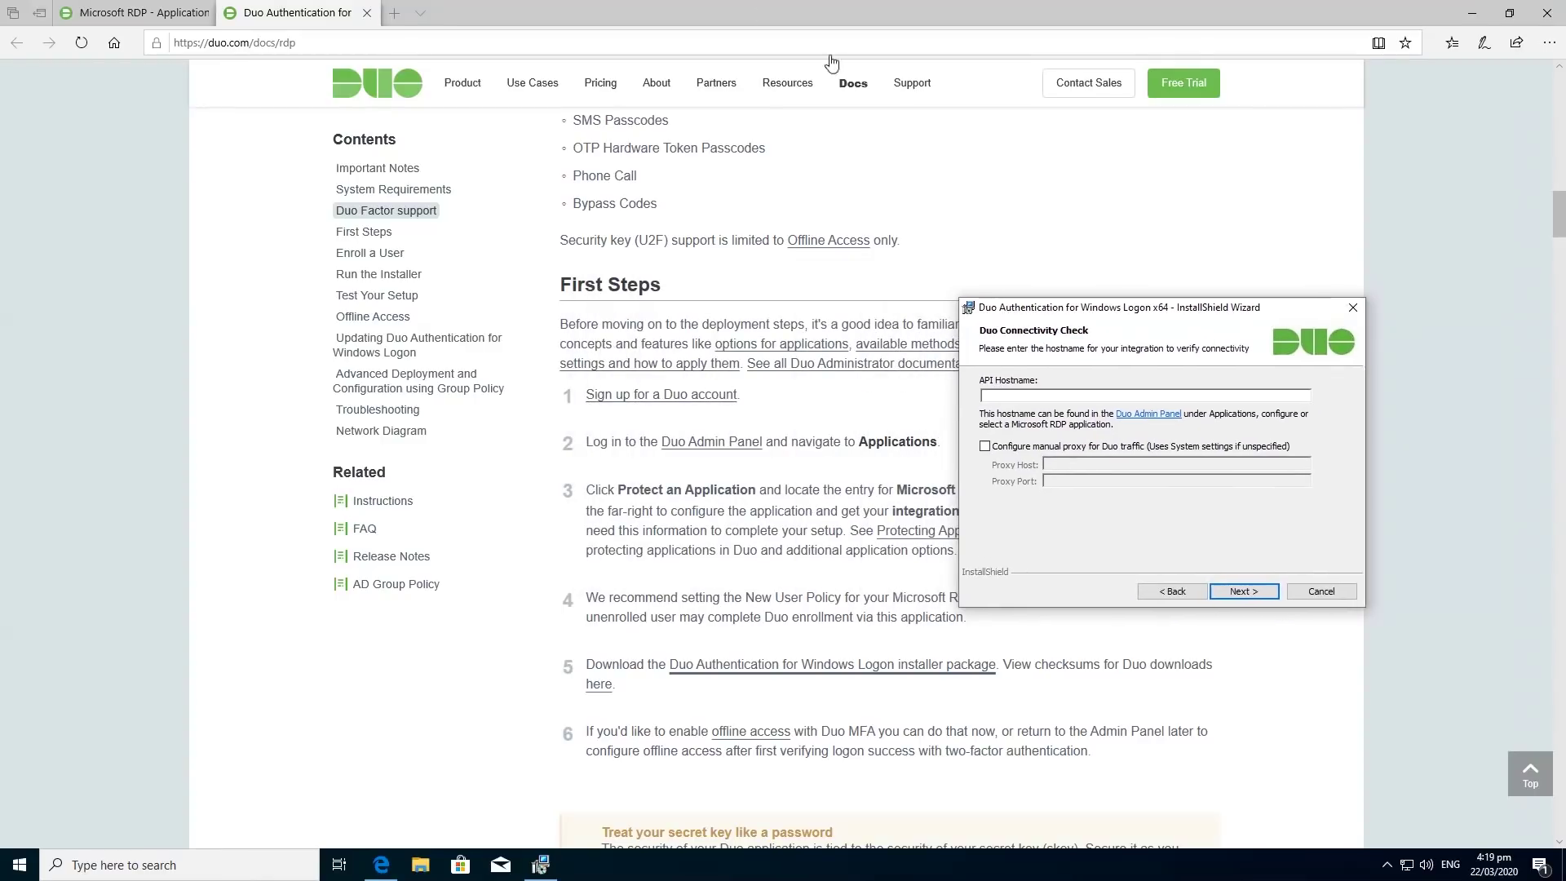
pyautogui.click(693, 11)
pyautogui.moveTo(694, 12); pyautogui.dragTo(0, 98)
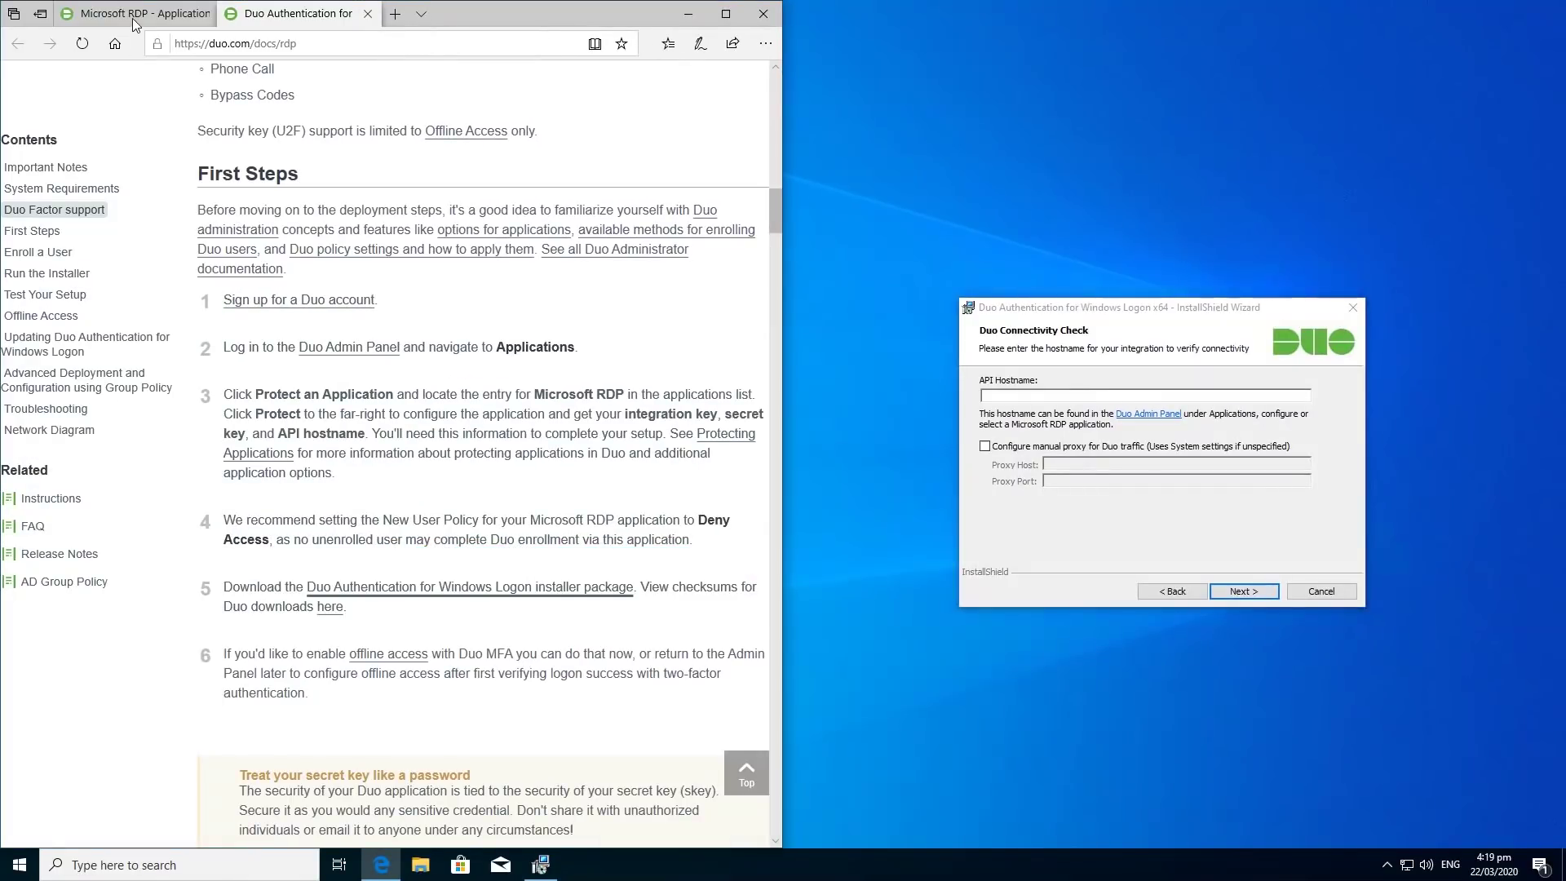
# Copy the API hostname from the Microsoft RDP page into the installer's connectivity check.
pyautogui.click(135, 16)
pyautogui.moveTo(1003, 318); pyautogui.dragTo(885, 260)
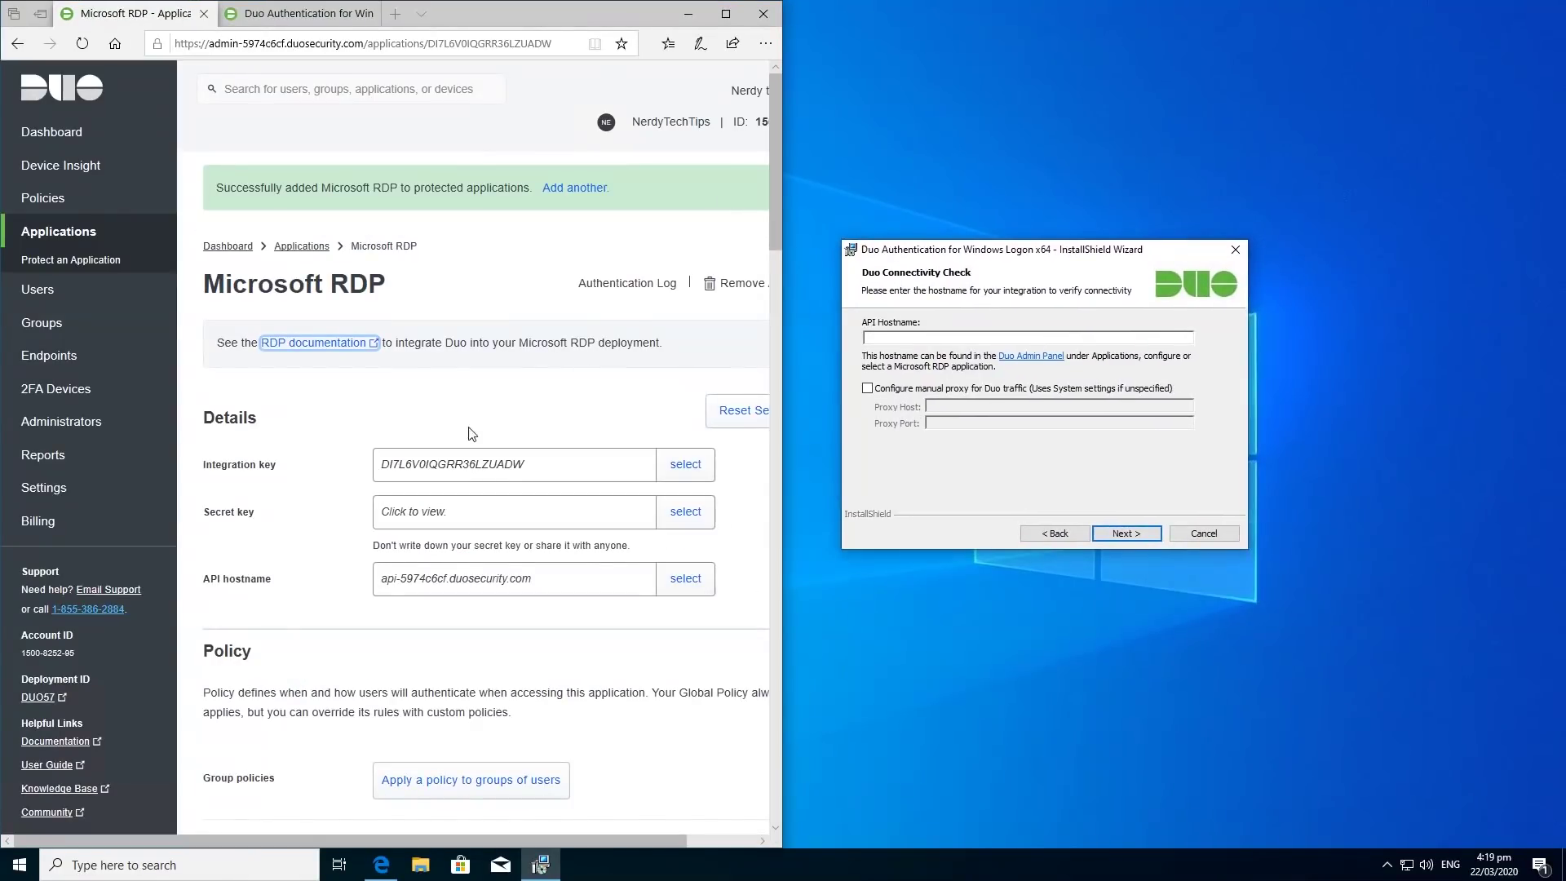
pyautogui.click(684, 581)
pyautogui.hotkey('ctrl', 'c')
pyautogui.rightClick(515, 577)
pyautogui.click(540, 593)
pyautogui.click(887, 338)
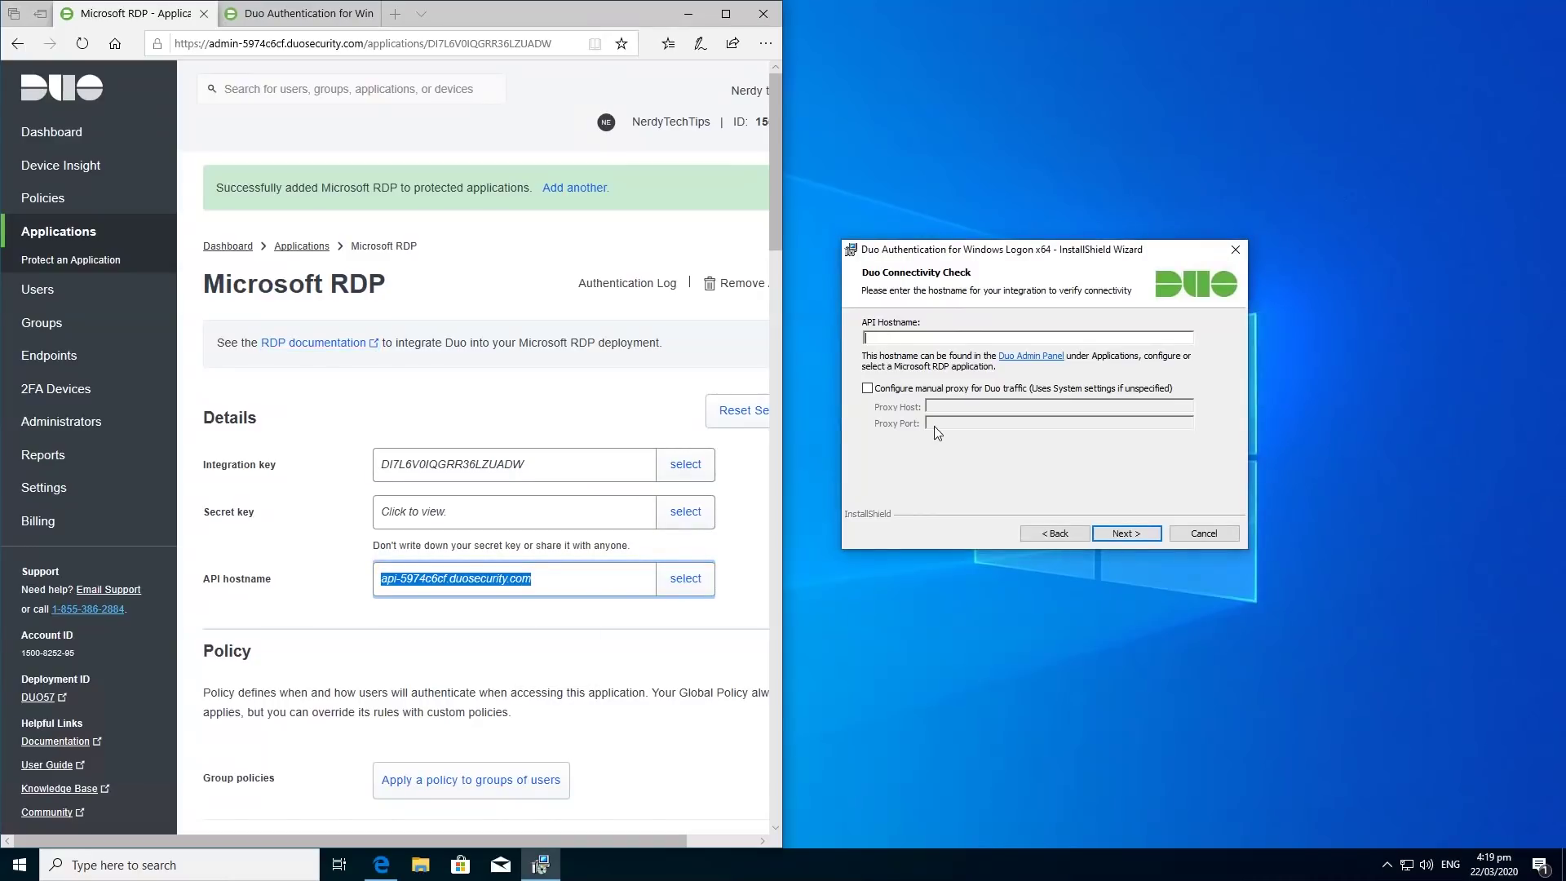
pyautogui.hotkey('ctrl', 'v')
pyautogui.click(1127, 533)
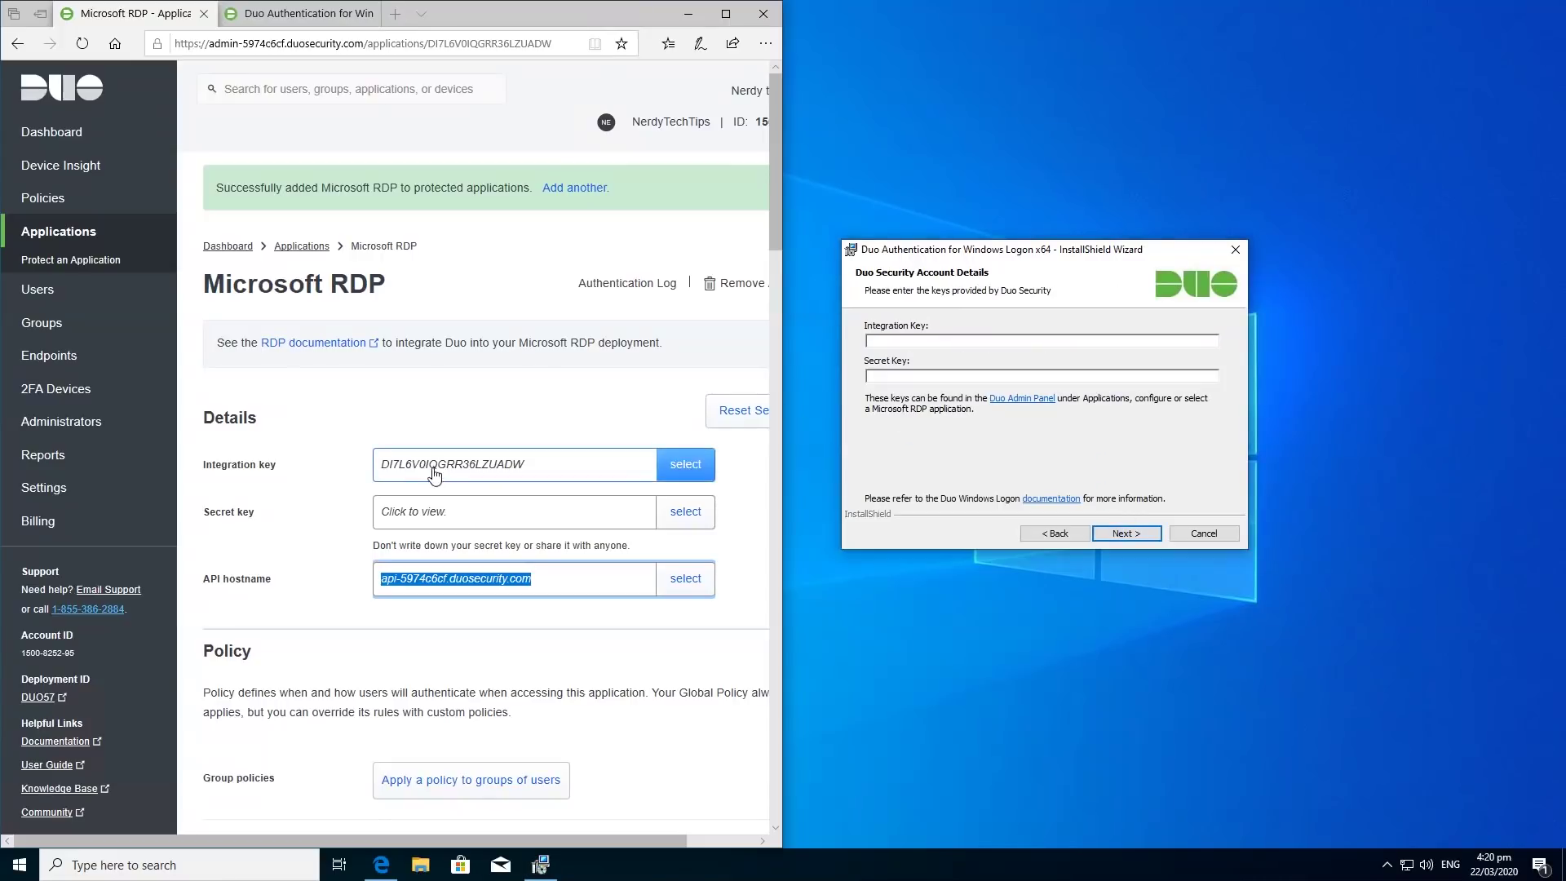
# Paste the integration key and secret key from the Admin Panel into the installer.
pyautogui.click(702, 469)
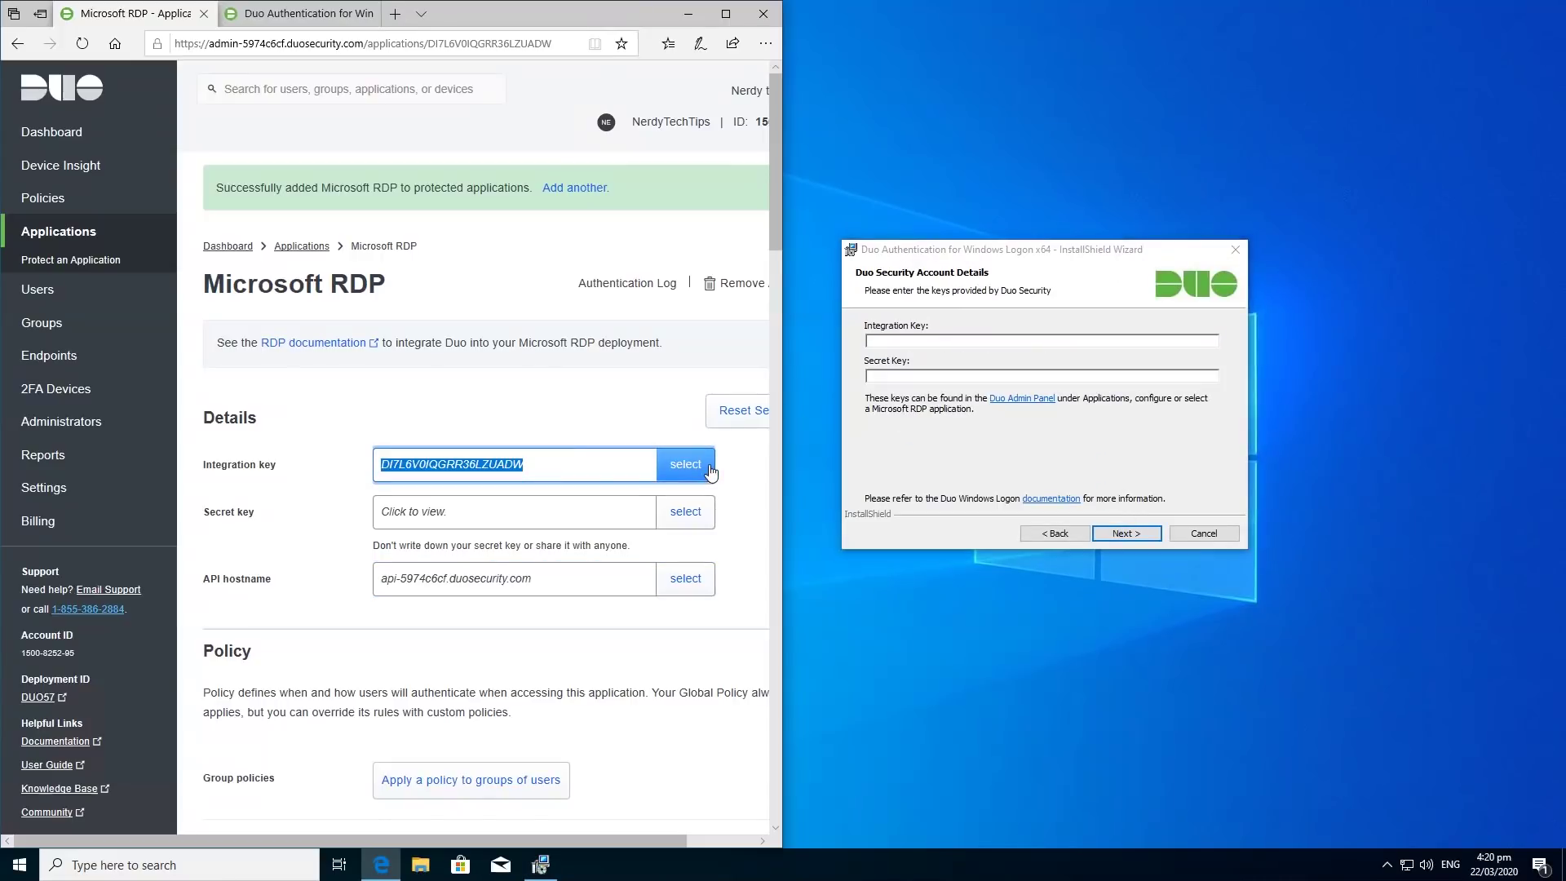
pyautogui.rightClick(488, 471)
pyautogui.click(514, 487)
pyautogui.click(951, 340)
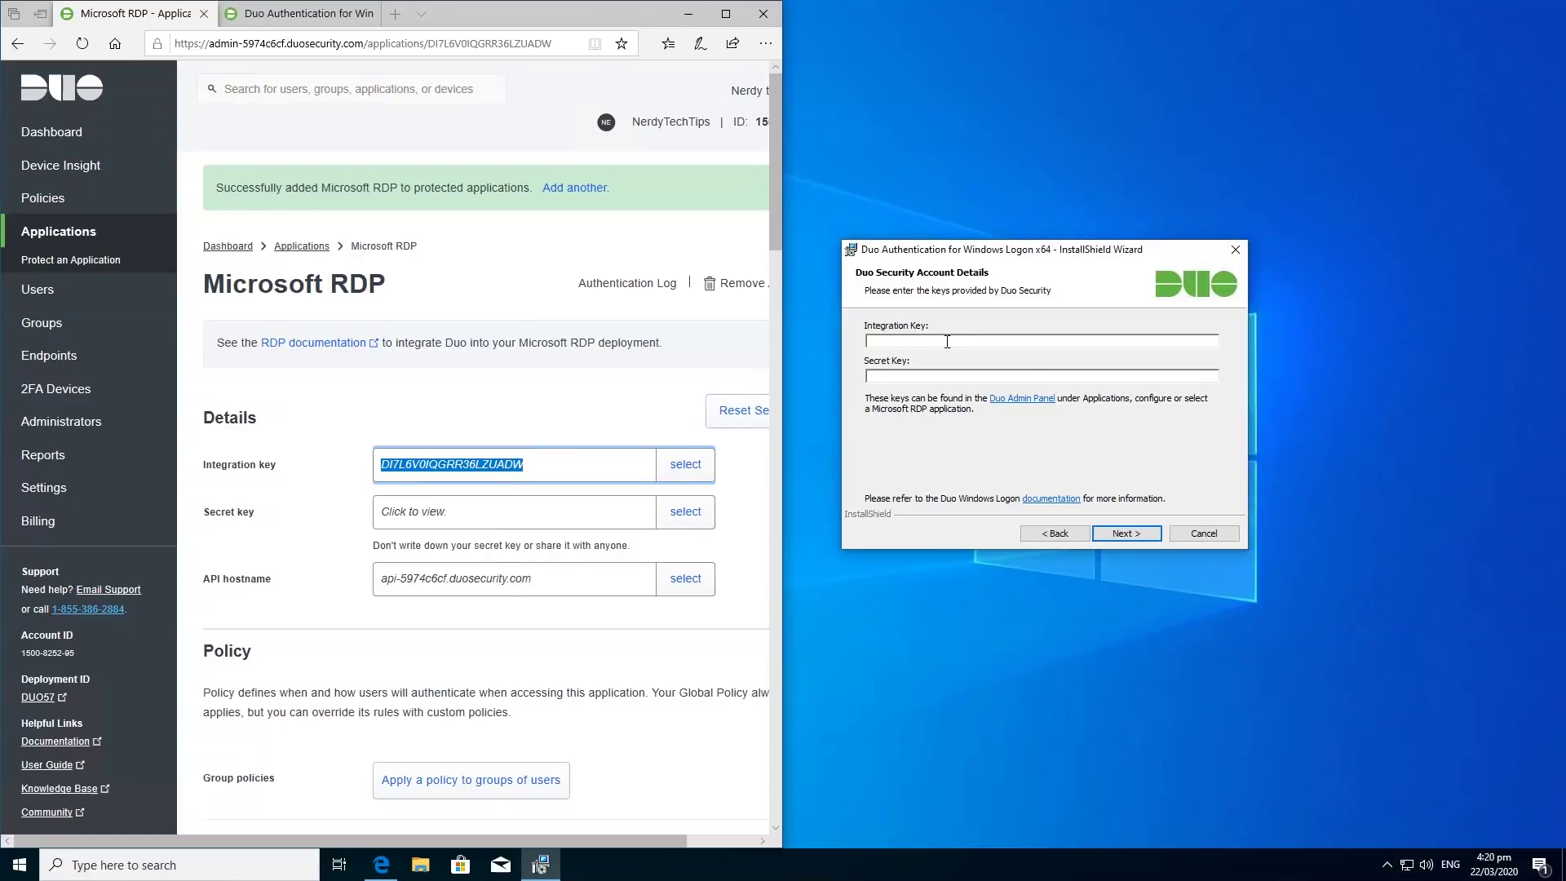
pyautogui.hotkey('ctrl', 'v')
pyautogui.click(685, 514)
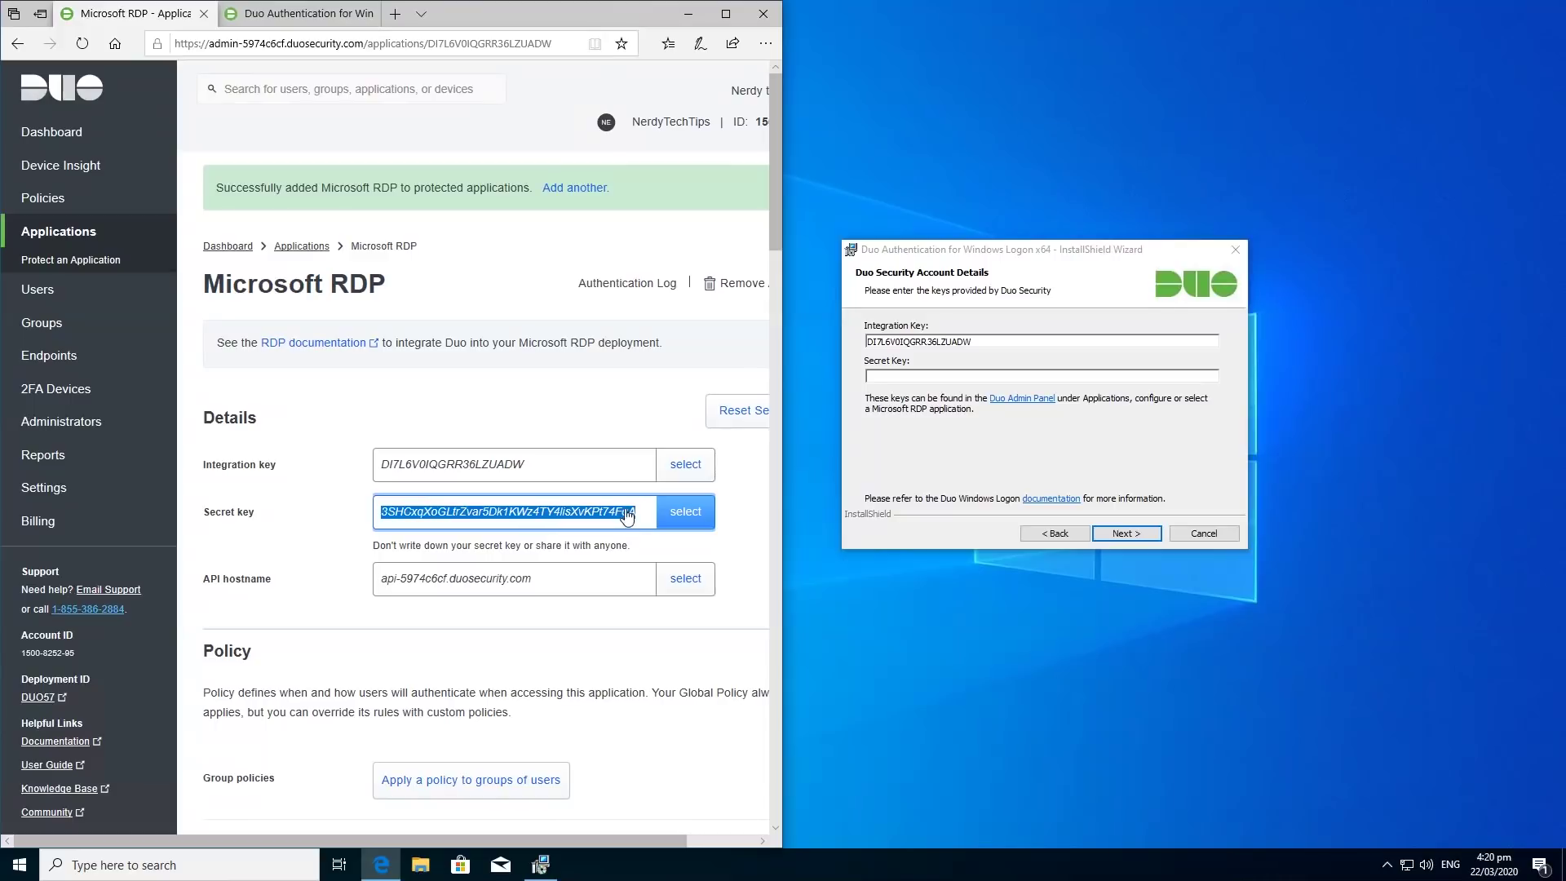
pyautogui.click(887, 377)
pyautogui.hotkey('ctrl', 'v')
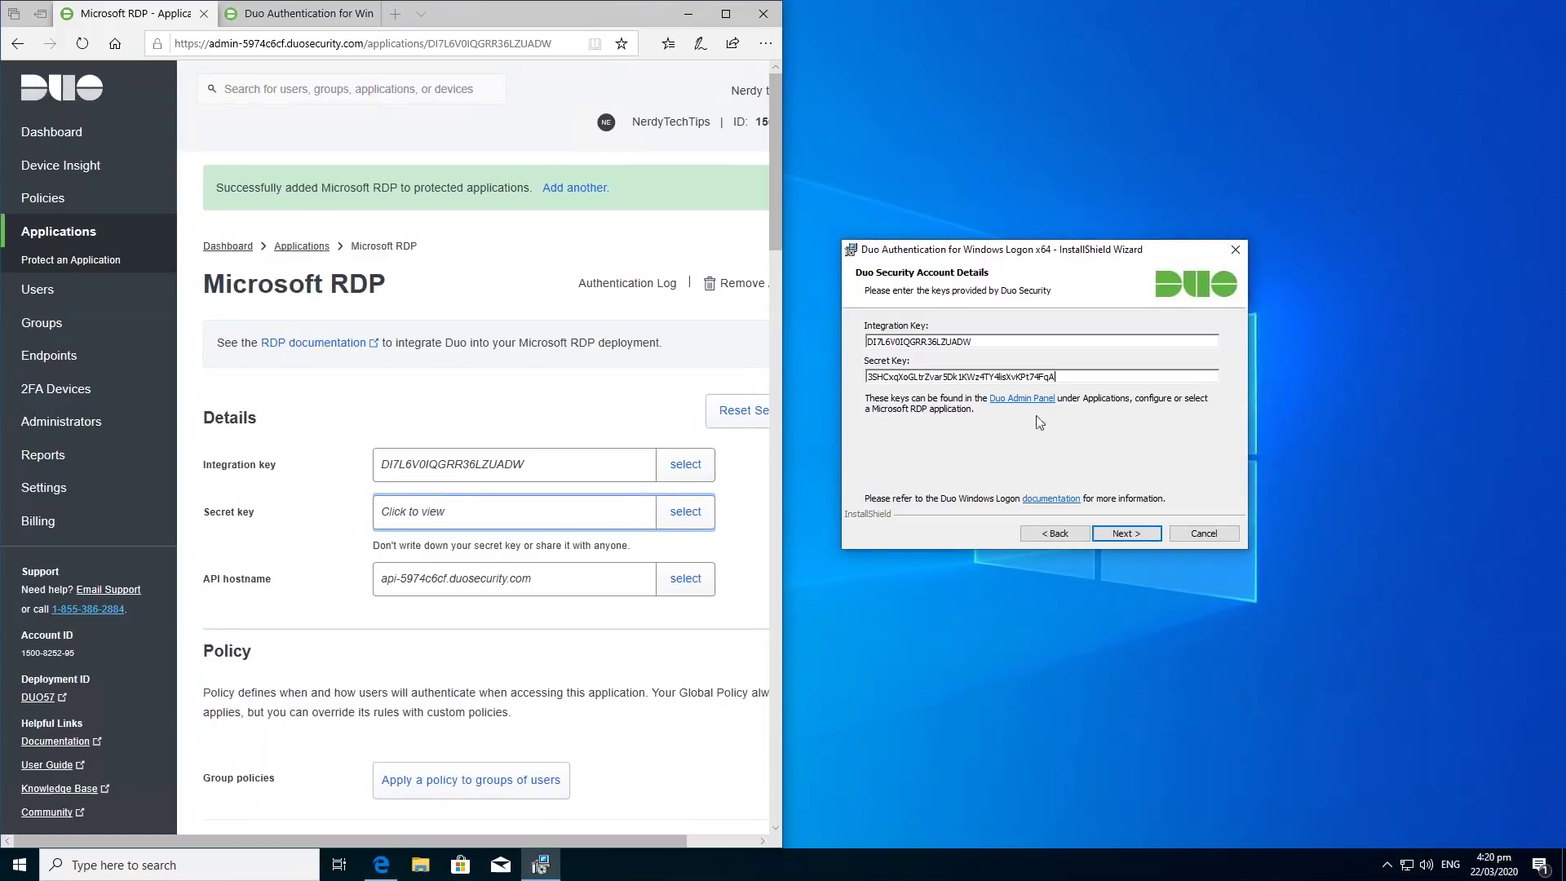
pyautogui.click(1126, 534)
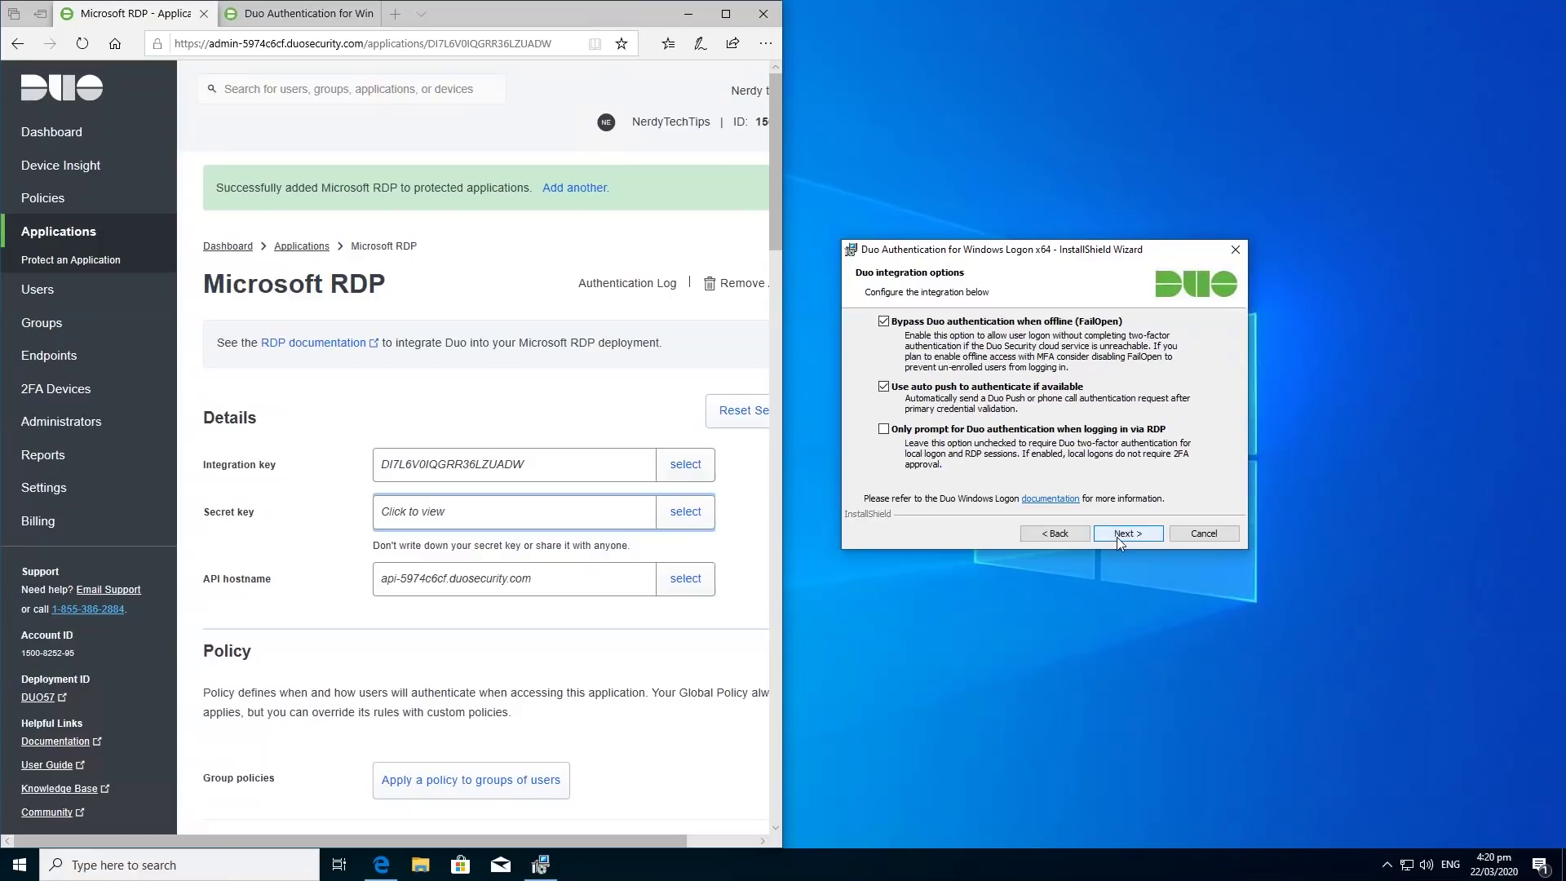
# Enable RDP-only Duo prompting, leave smart card support off, and install Duo for Windows Logon.
pyautogui.click(884, 430)
pyautogui.click(1128, 533)
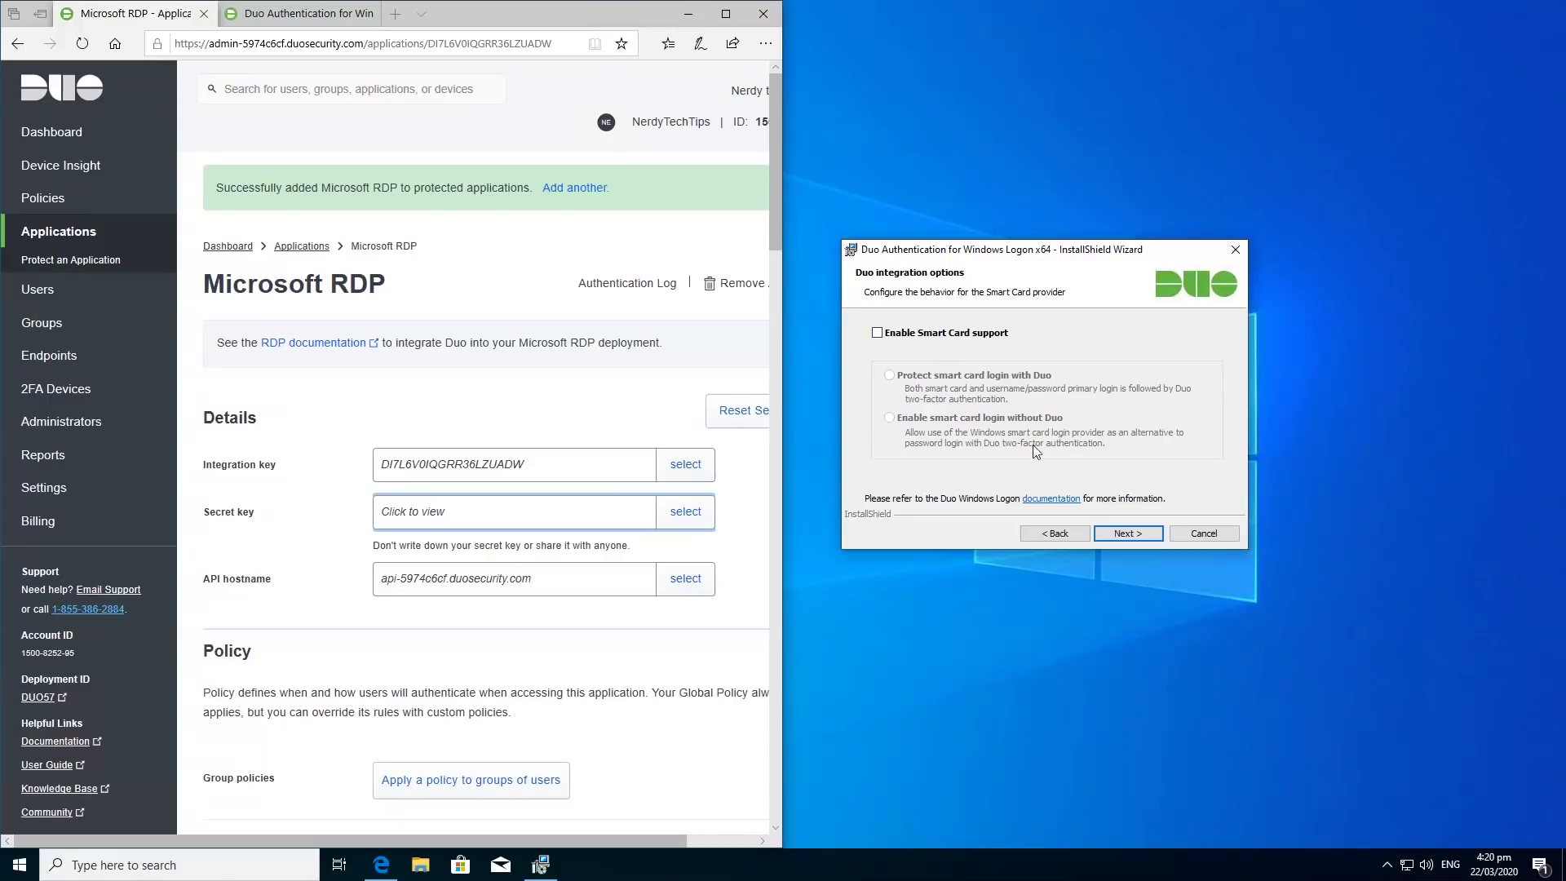
pyautogui.click(1128, 533)
pyautogui.click(1142, 539)
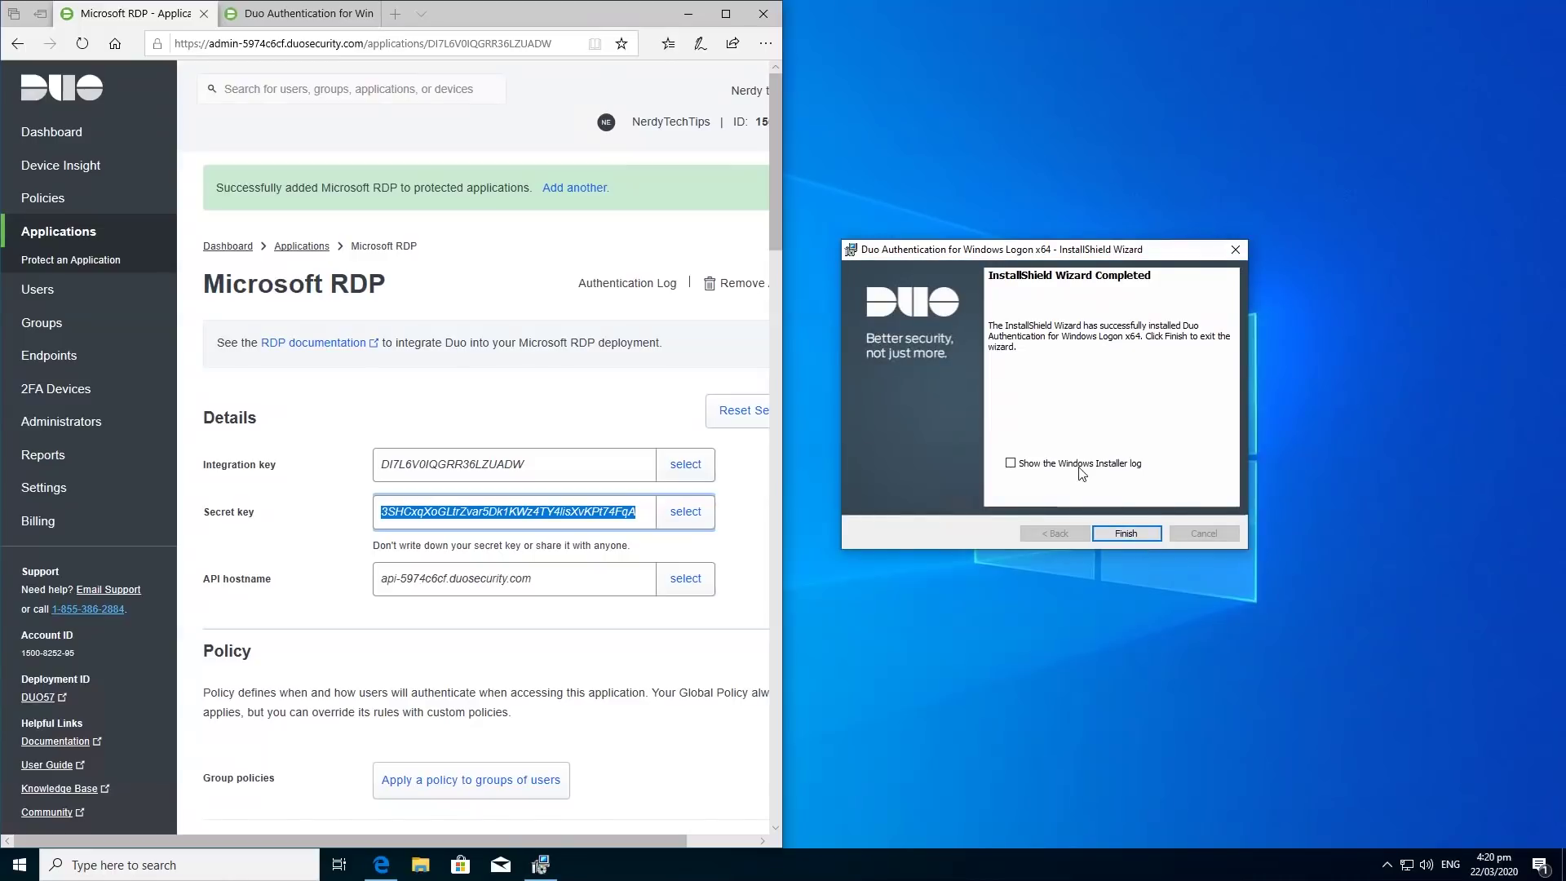
pyautogui.click(1126, 533)
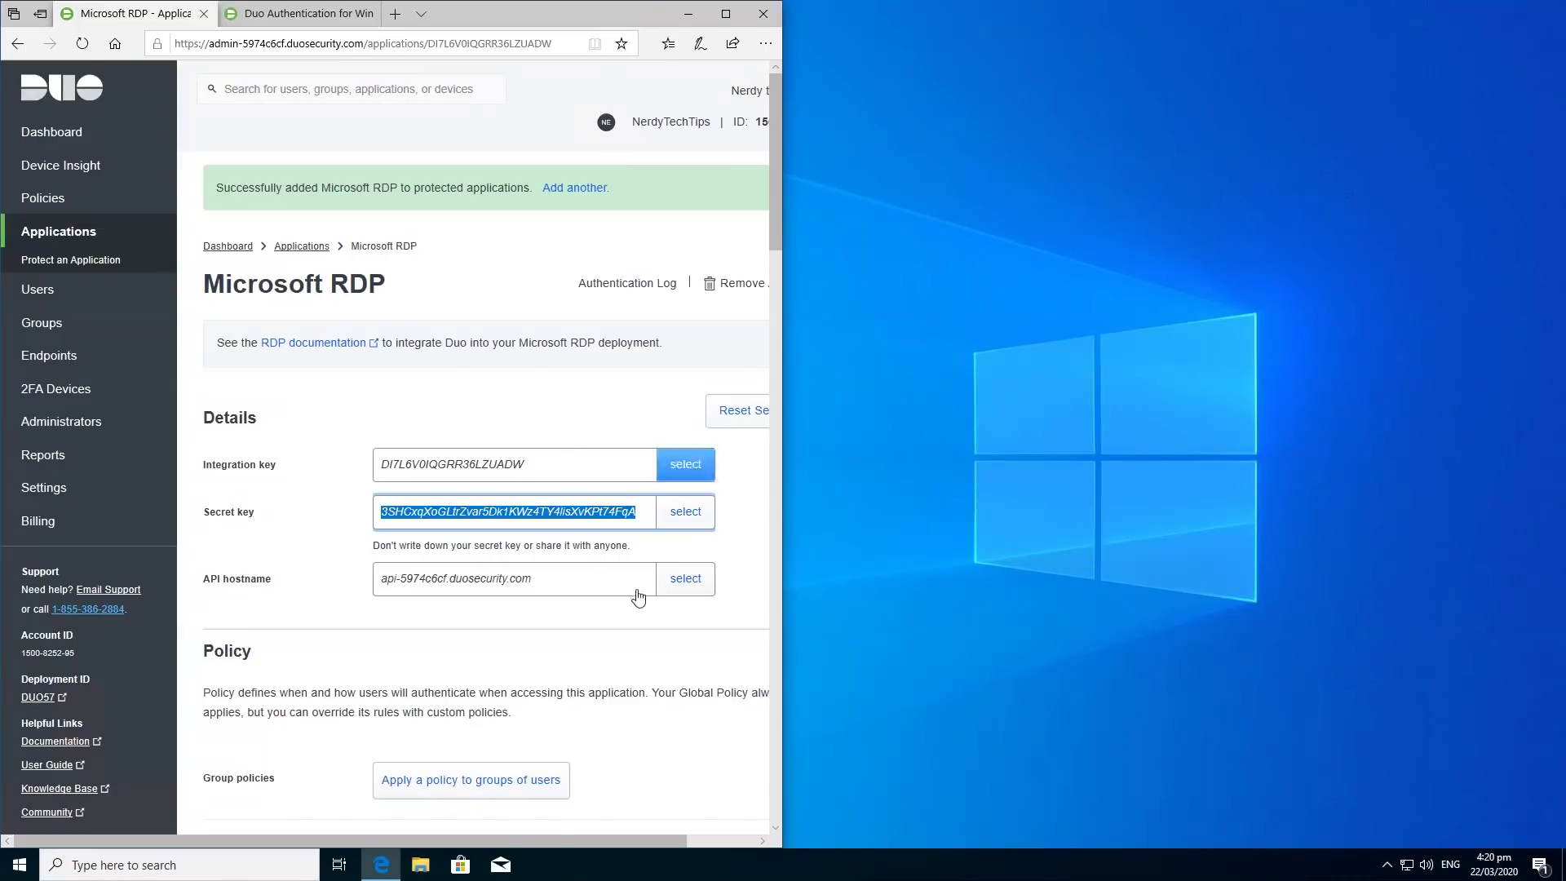
pyautogui.click(600, 649)
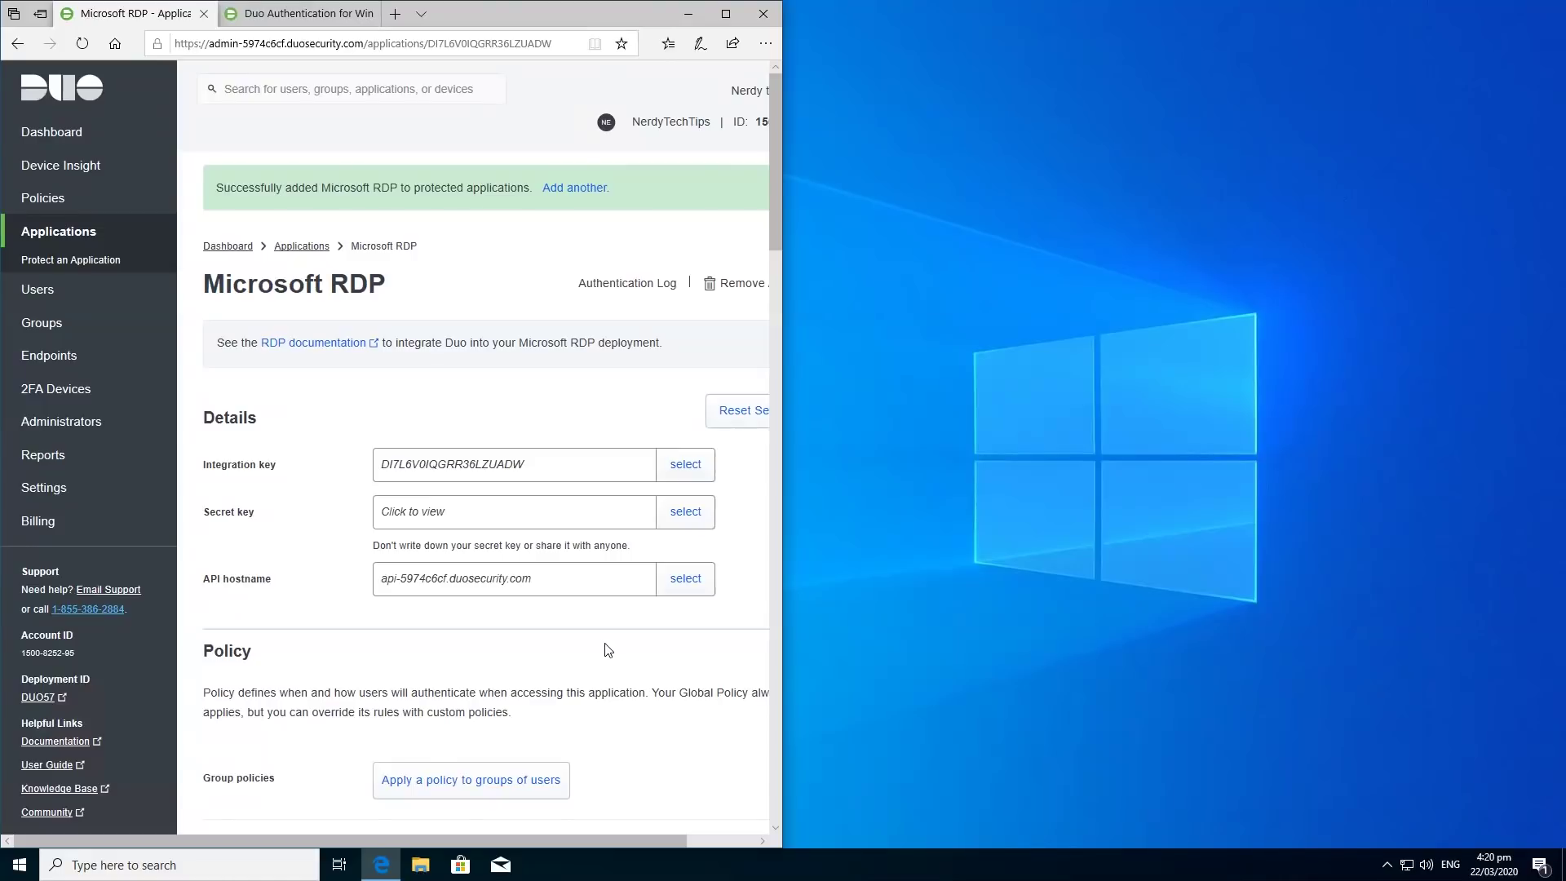
# Open the Duo Users page, showing 0 users, in a maximized Edge window.
pyautogui.scroll(-15, 608, 650)
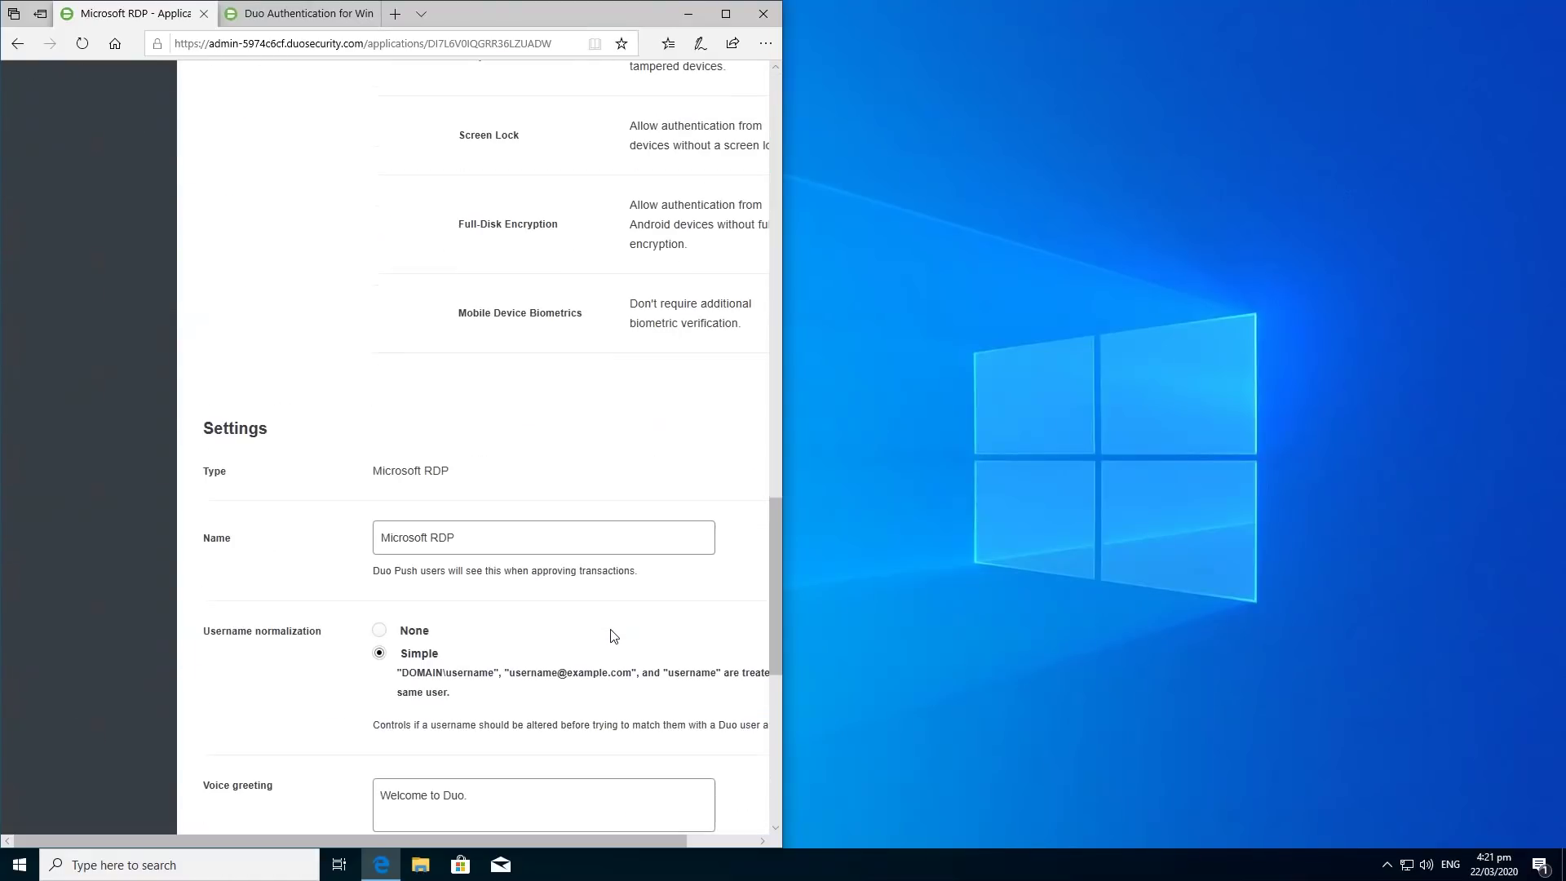
pyautogui.scroll(-2, 614, 636)
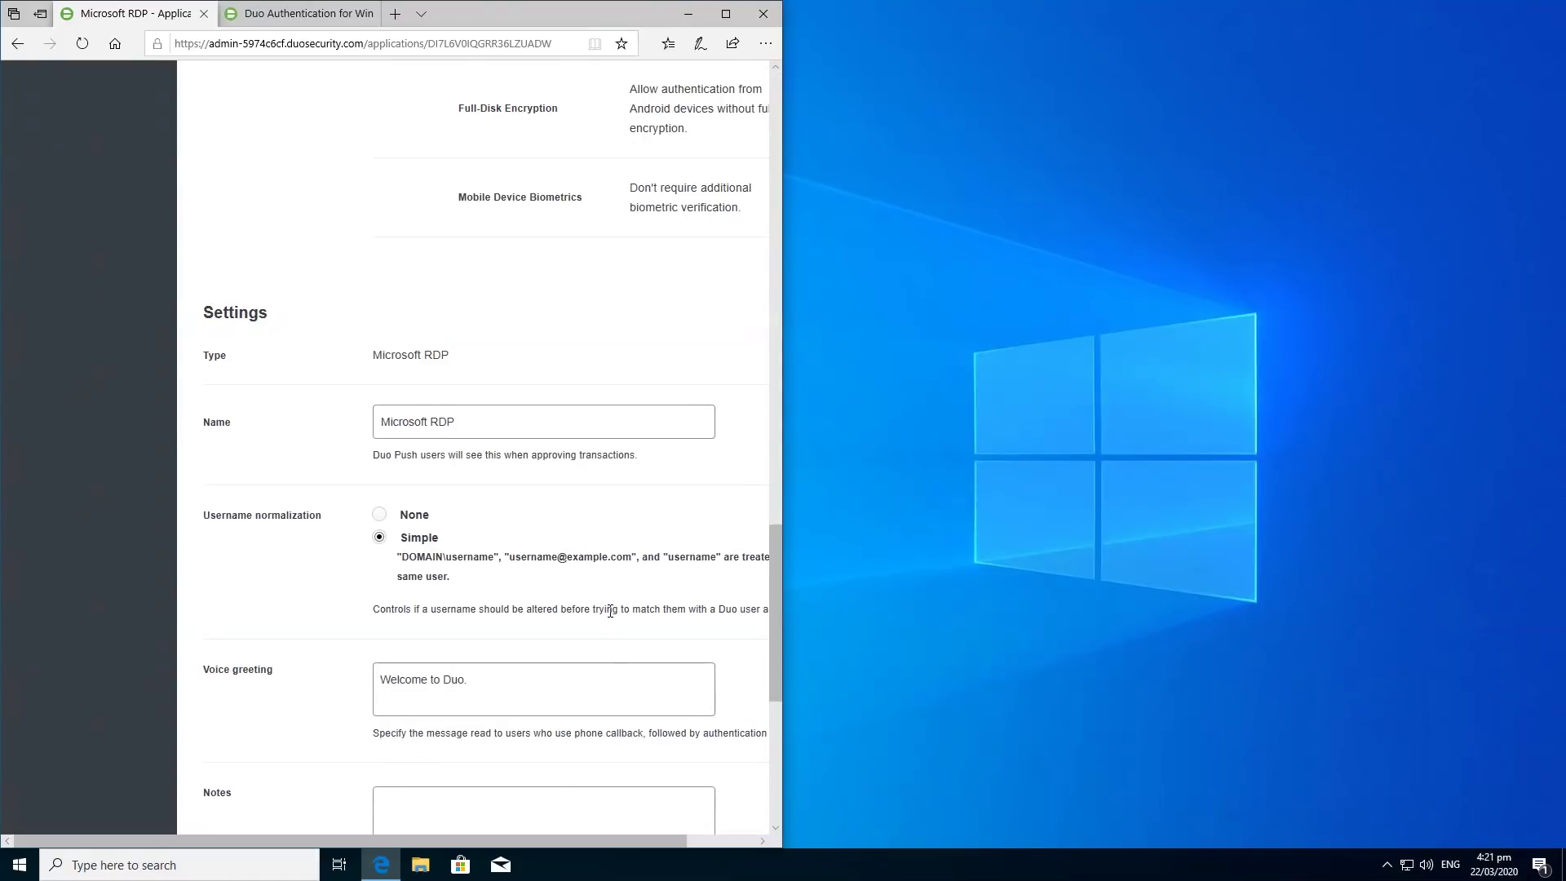
pyautogui.scroll(2, 610, 611)
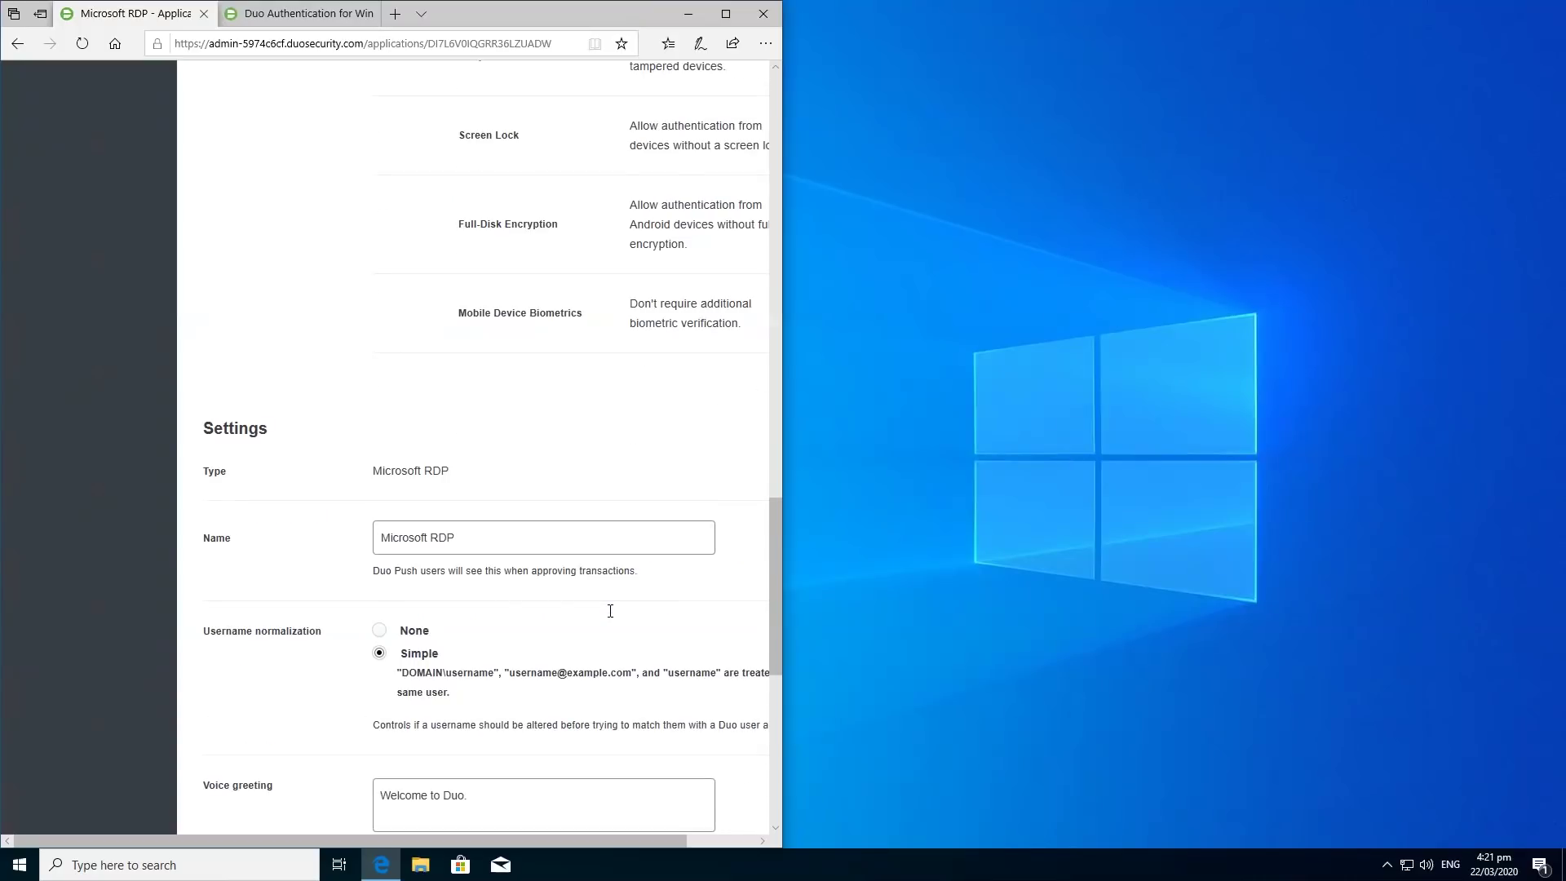
pyautogui.scroll(15, 610, 611)
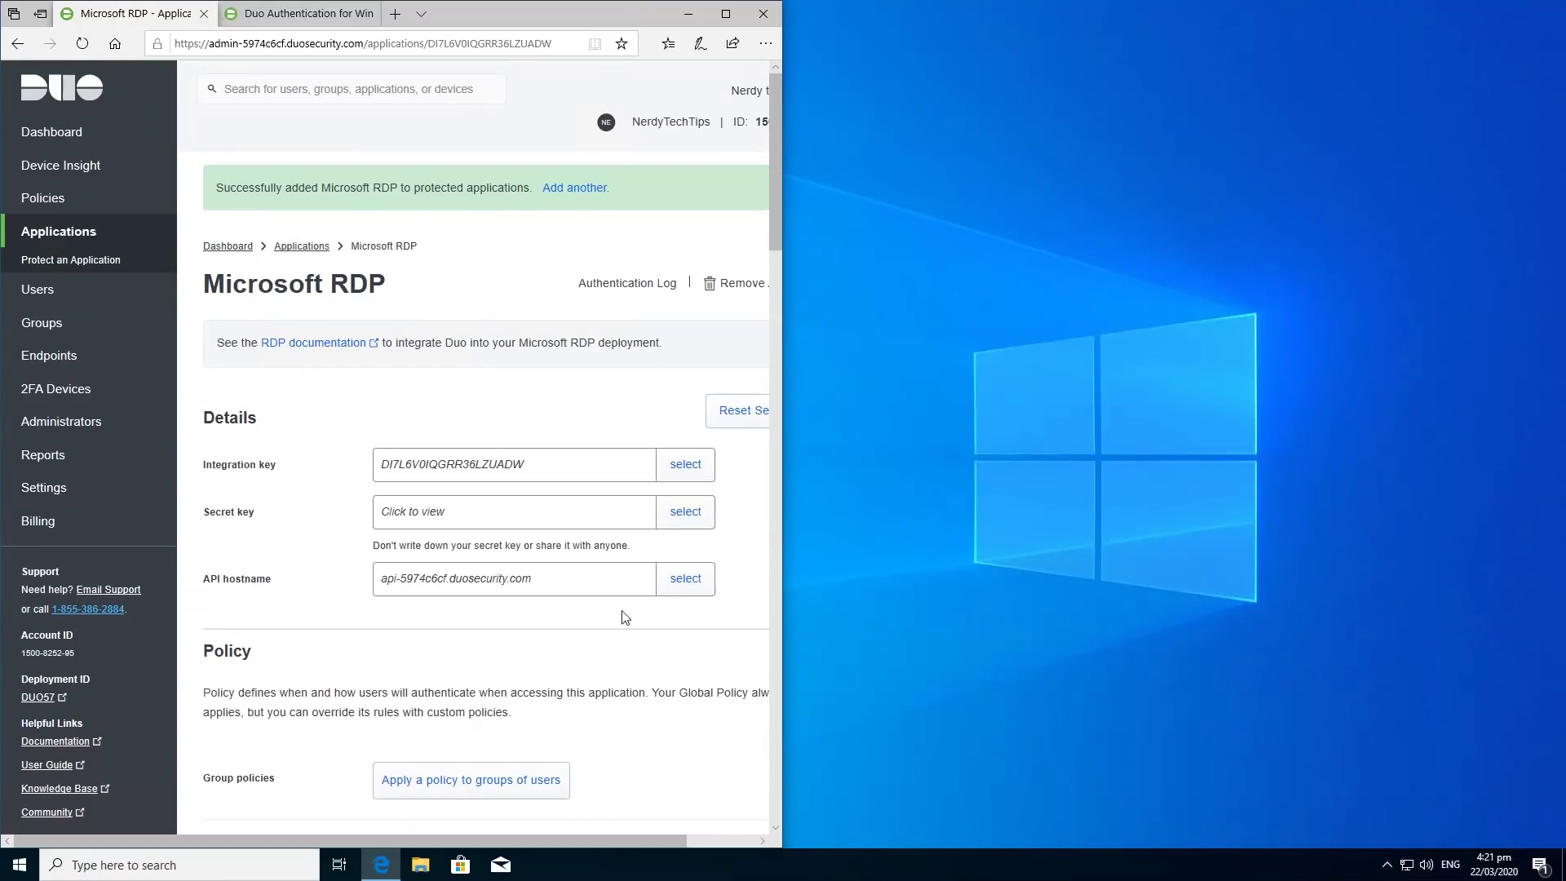
pyautogui.click(85, 300)
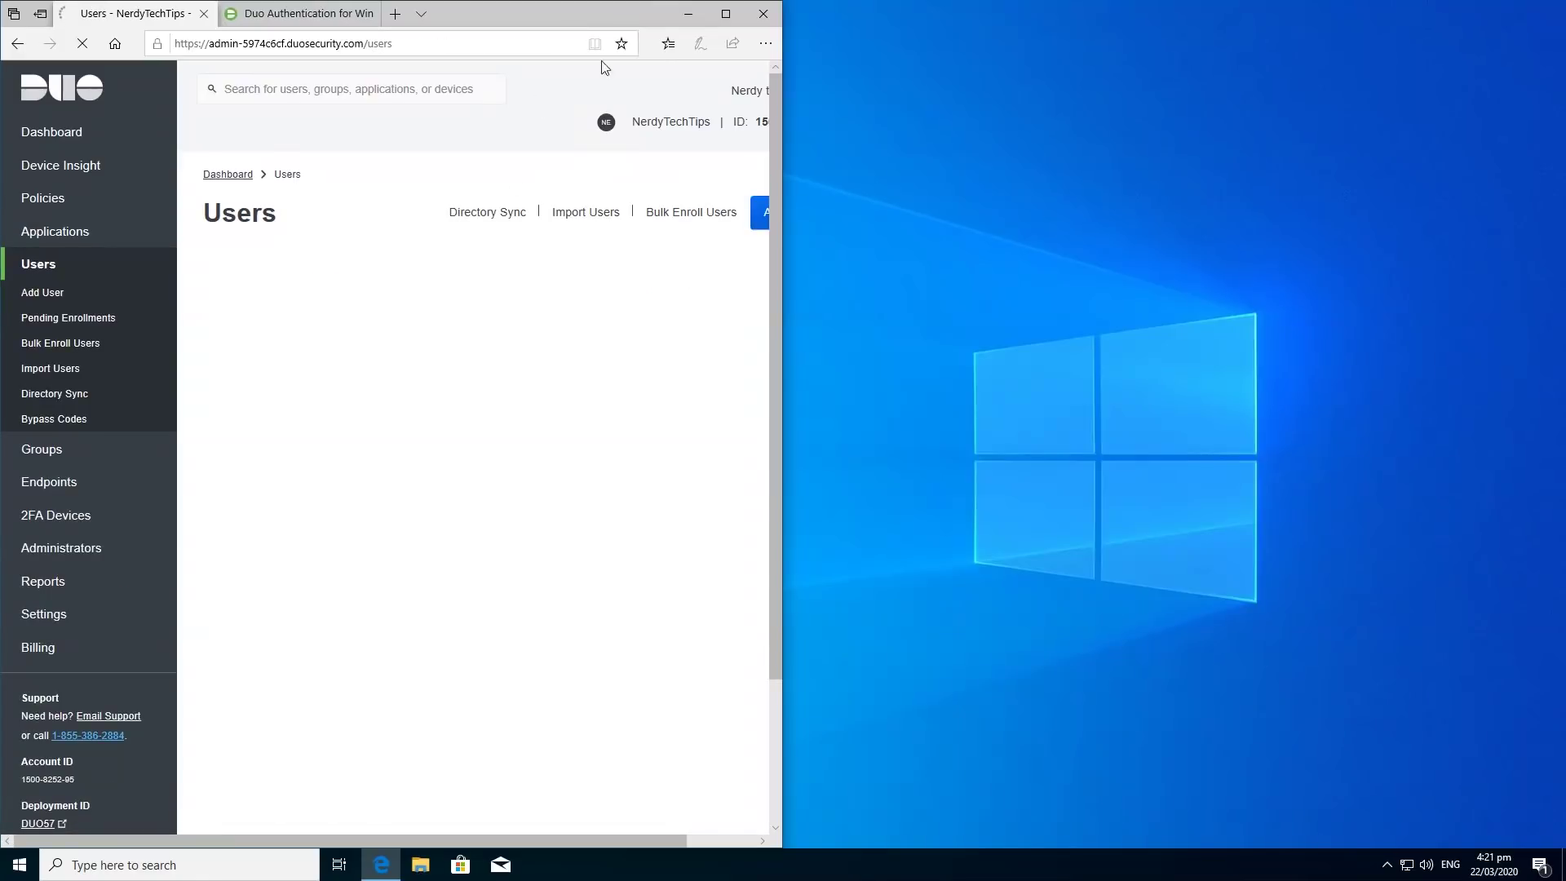
pyautogui.click(725, 13)
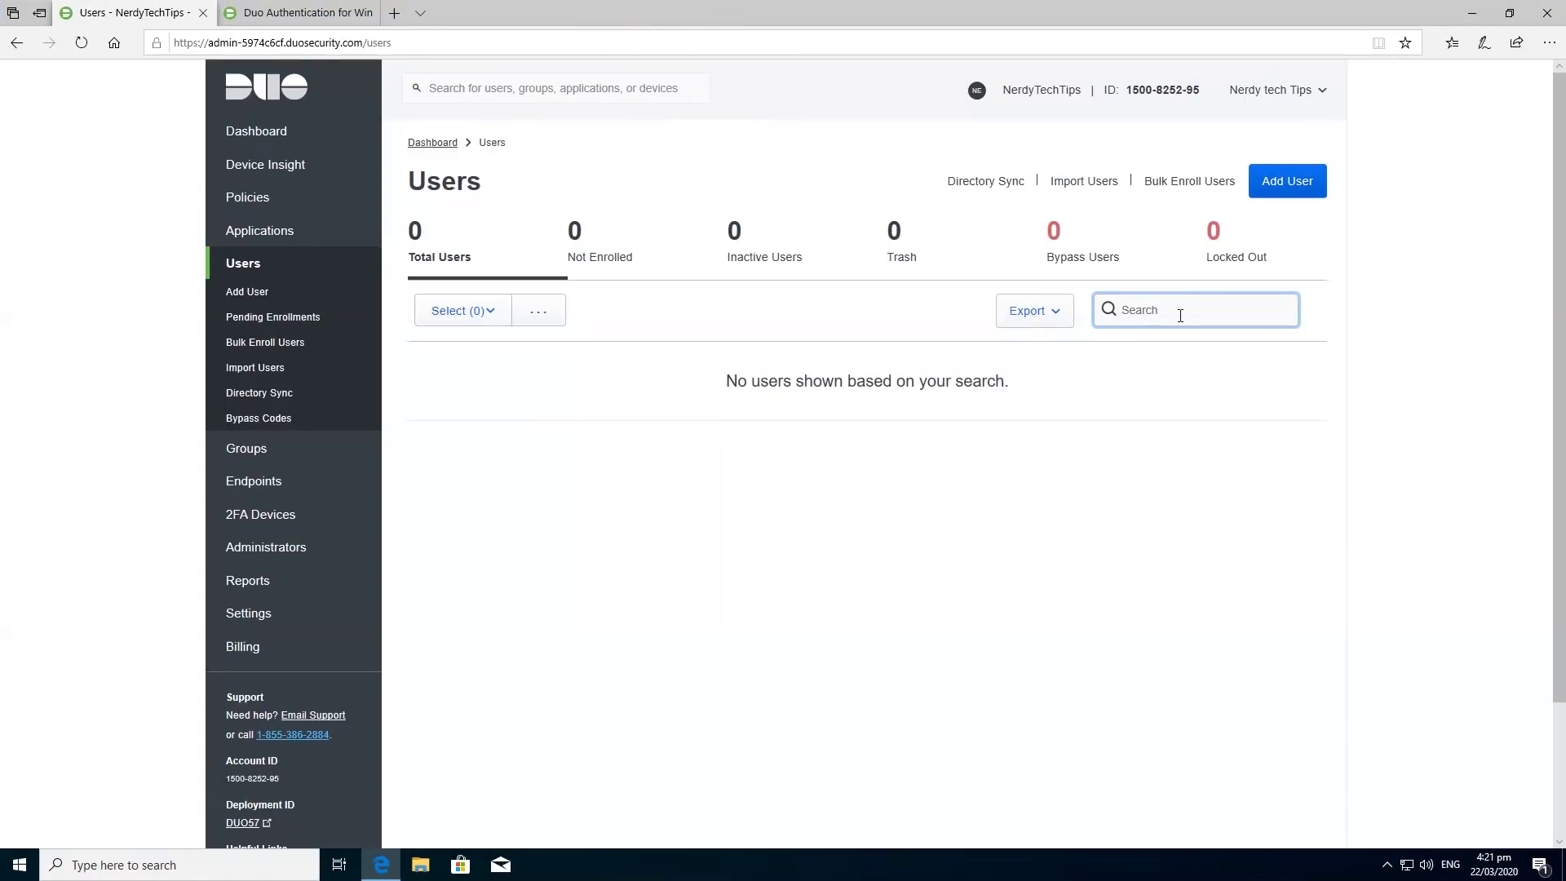
pyautogui.click(19, 865)
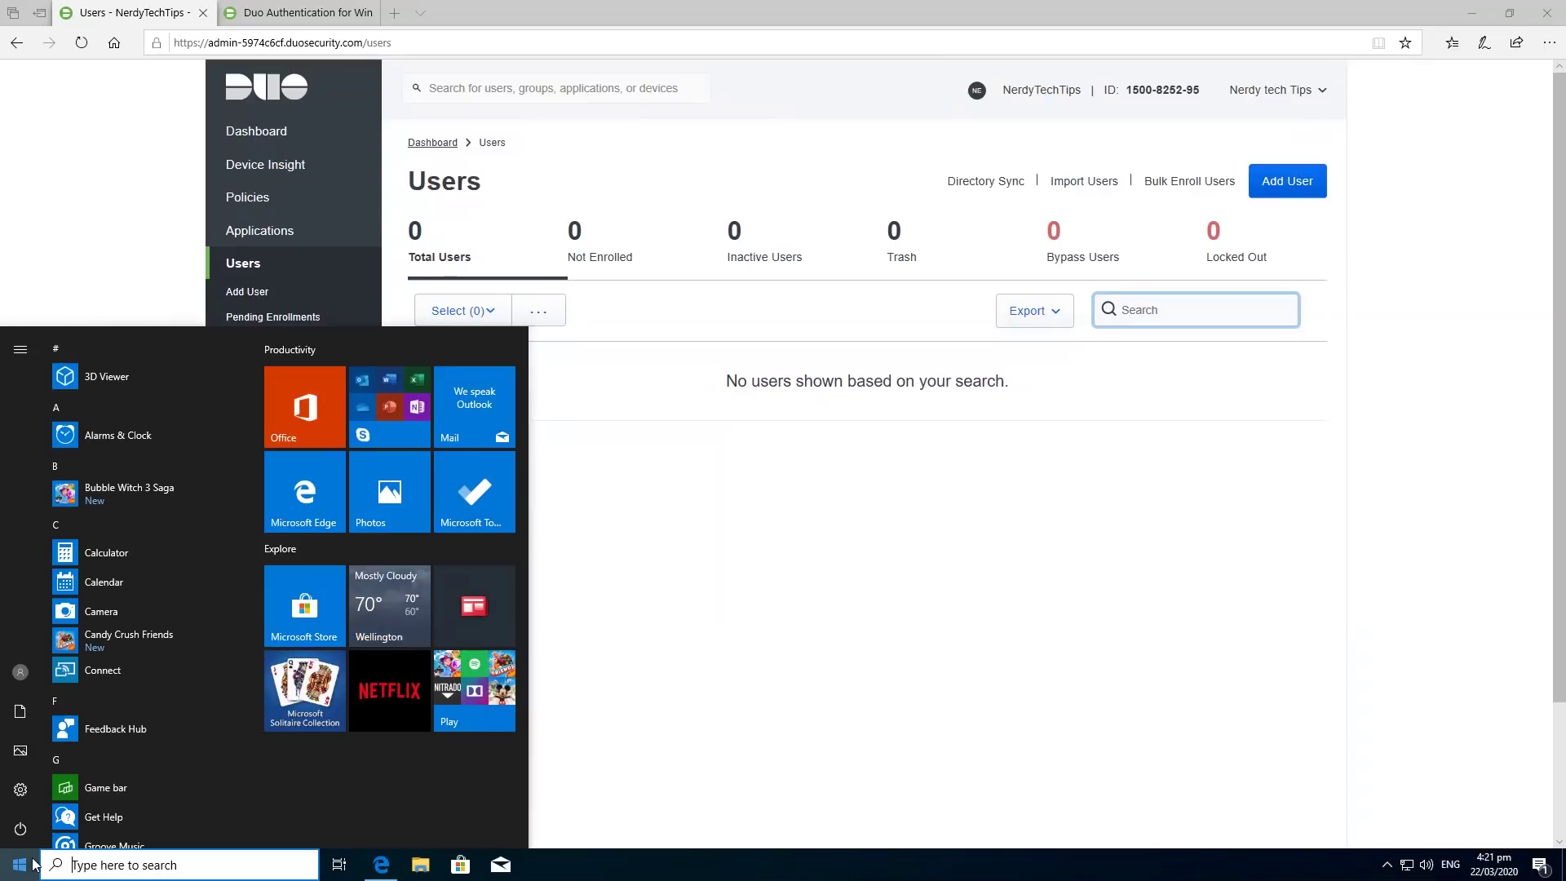
# Open the Windows account settings to see the local administrator account's name.
pyautogui.click(16, 672)
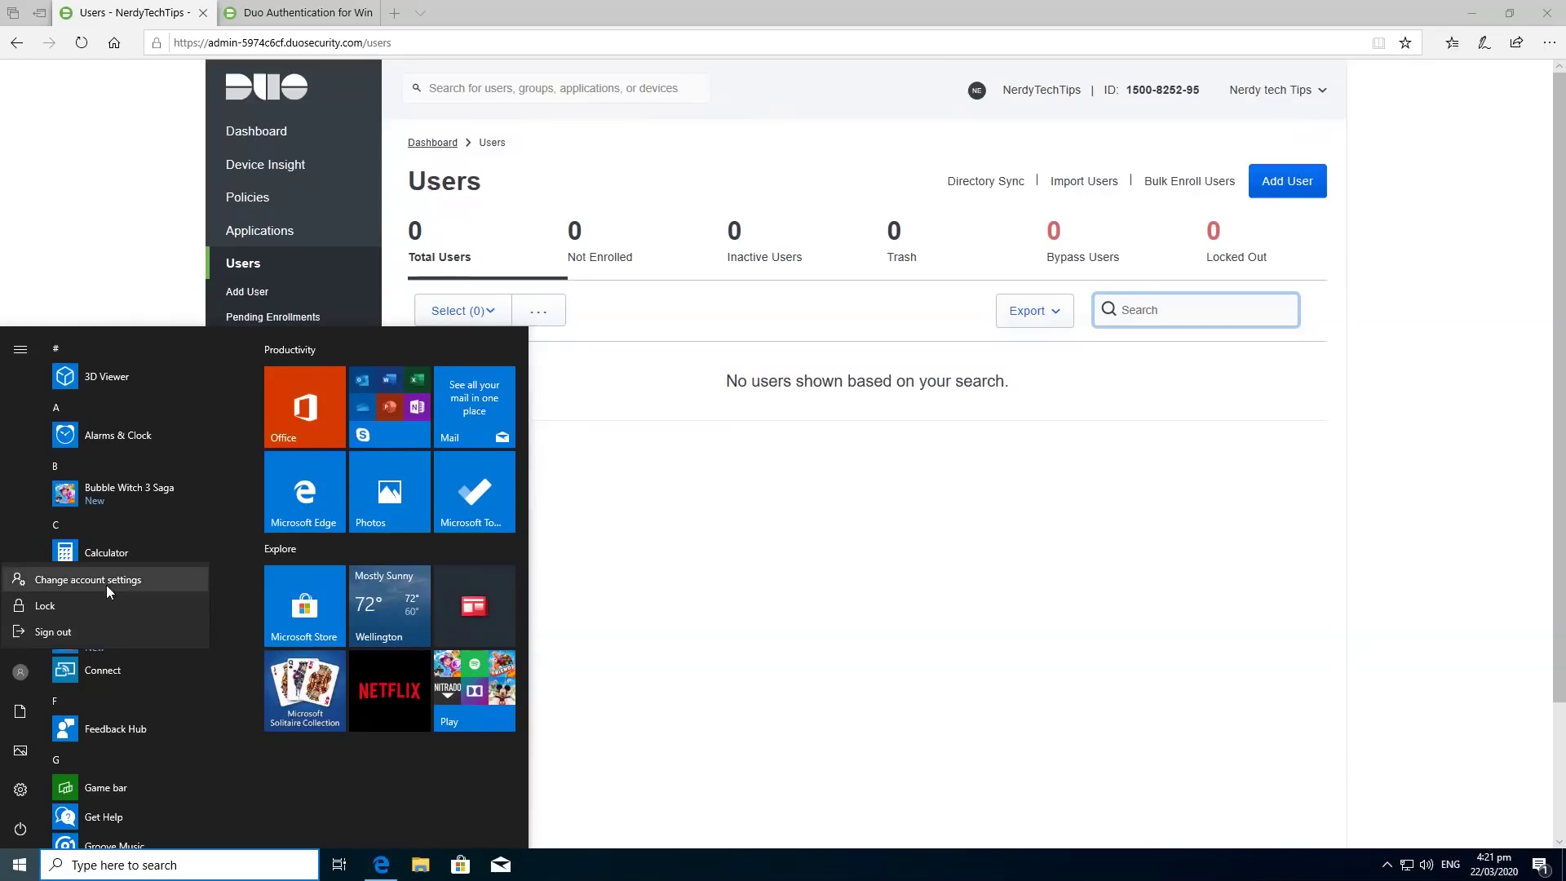
pyautogui.click(108, 579)
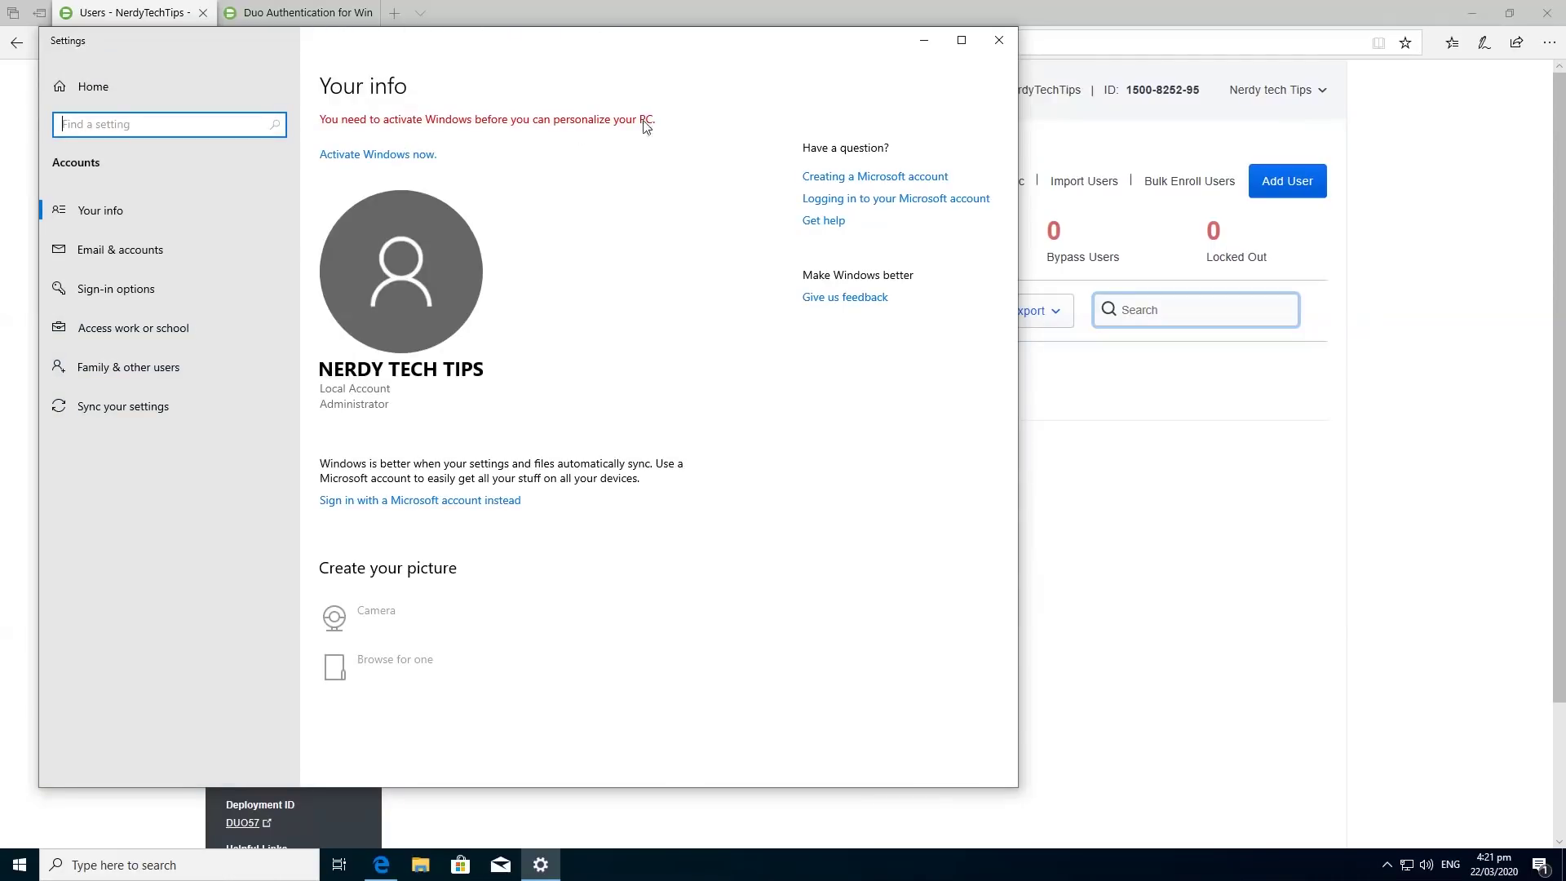
pyautogui.click(1287, 181)
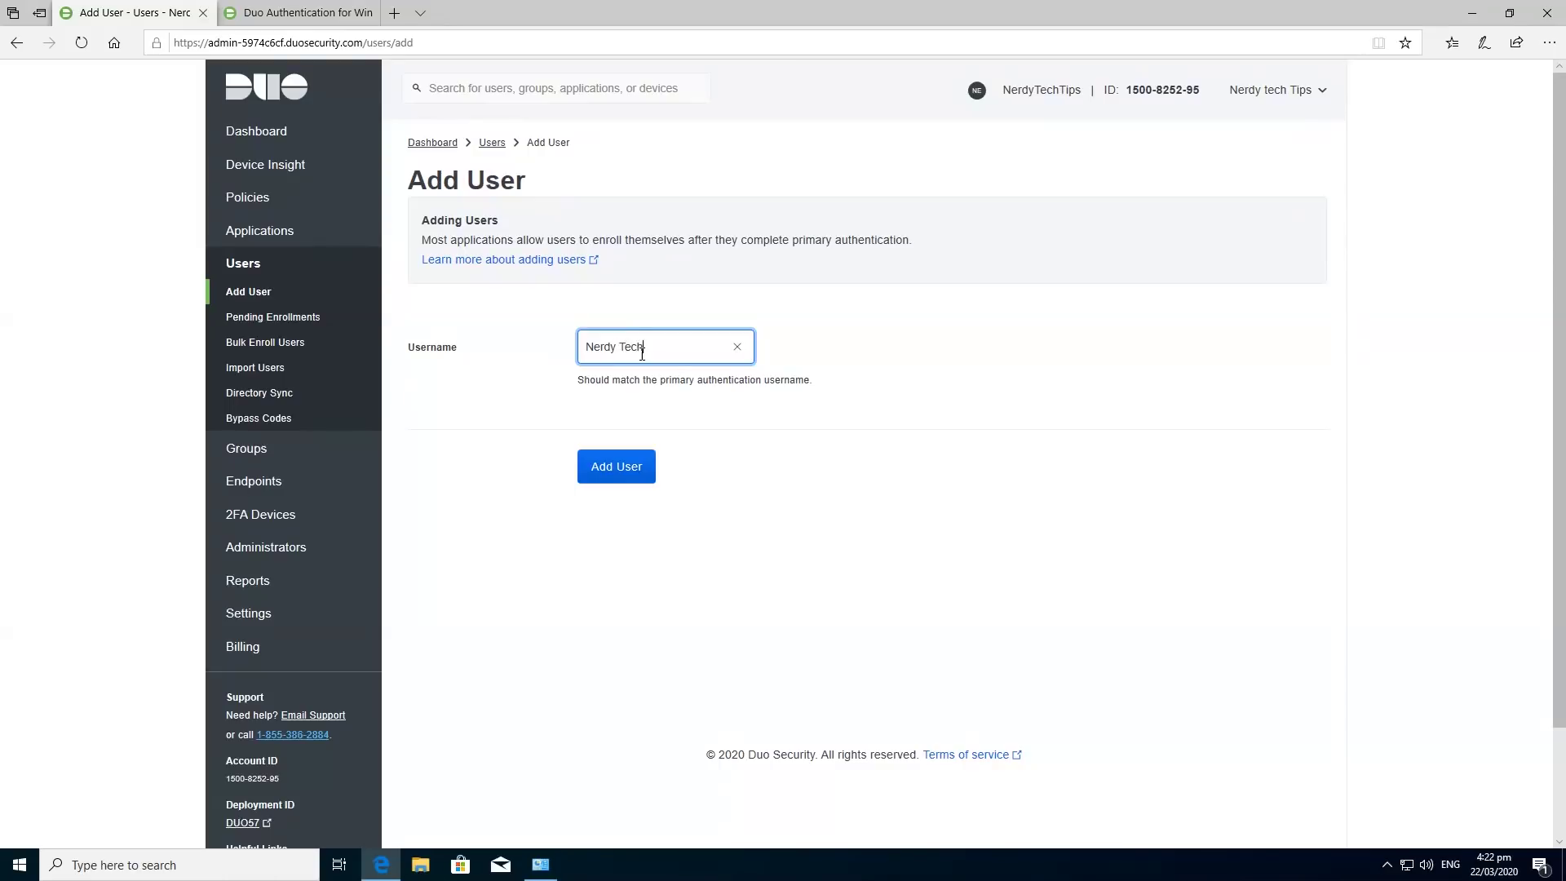
# Create a Duo user whose username matches the Windows account name.
pyautogui.write('ps')
pyautogui.click(626, 468)
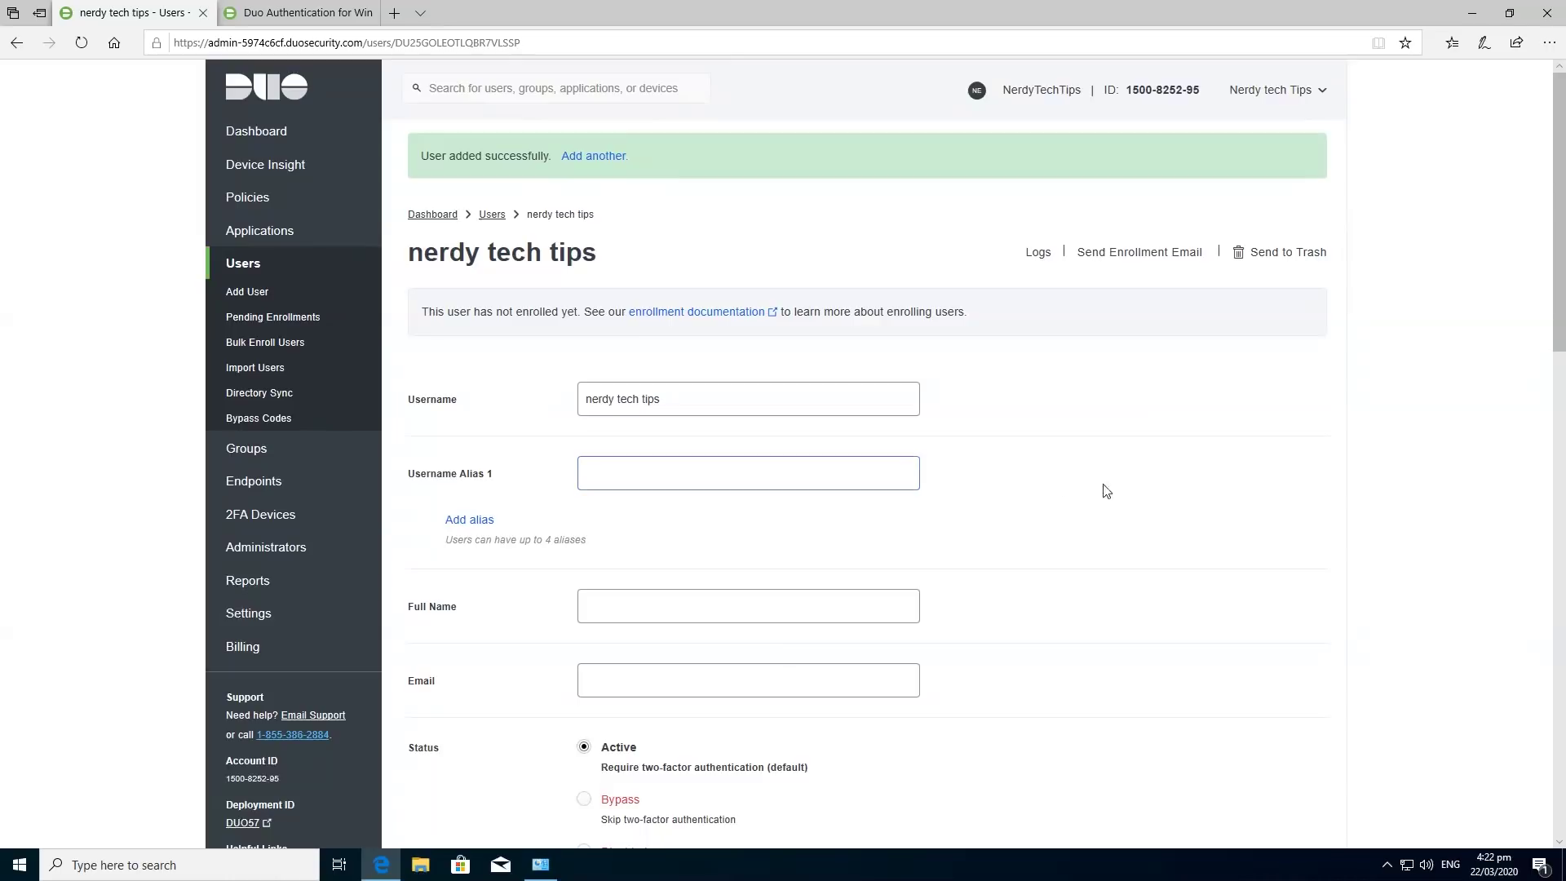
pyautogui.scroll(-4, 1156, 490)
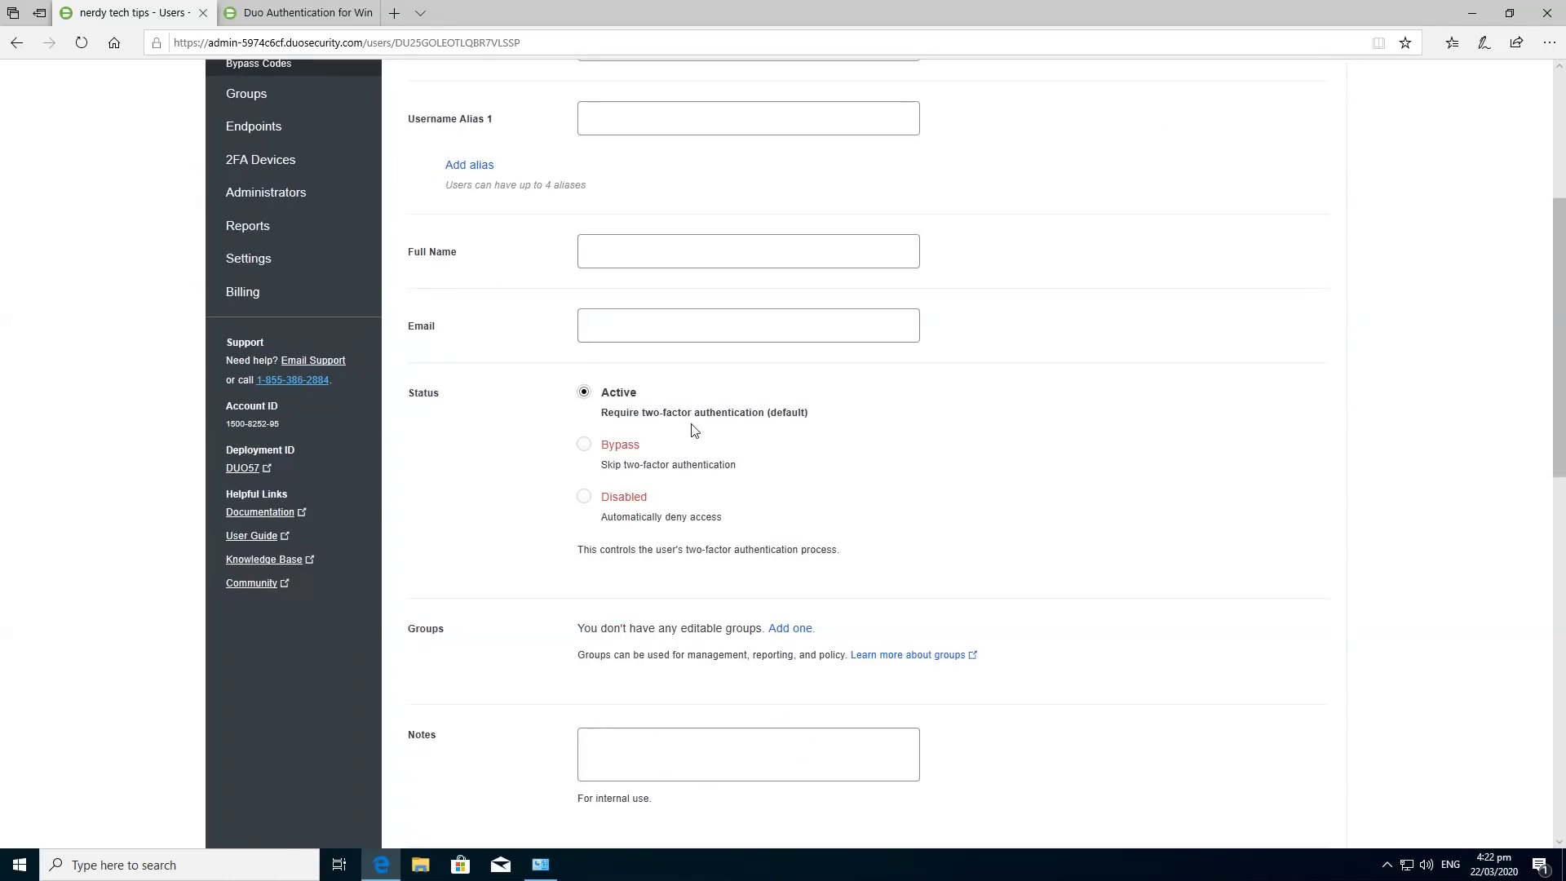
pyautogui.scroll(-3, 747, 434)
pyautogui.scroll(5, 1030, 531)
# Fill the user's full name and e-mail from autofill and save the changes.
pyautogui.scroll(2, 1292, 552)
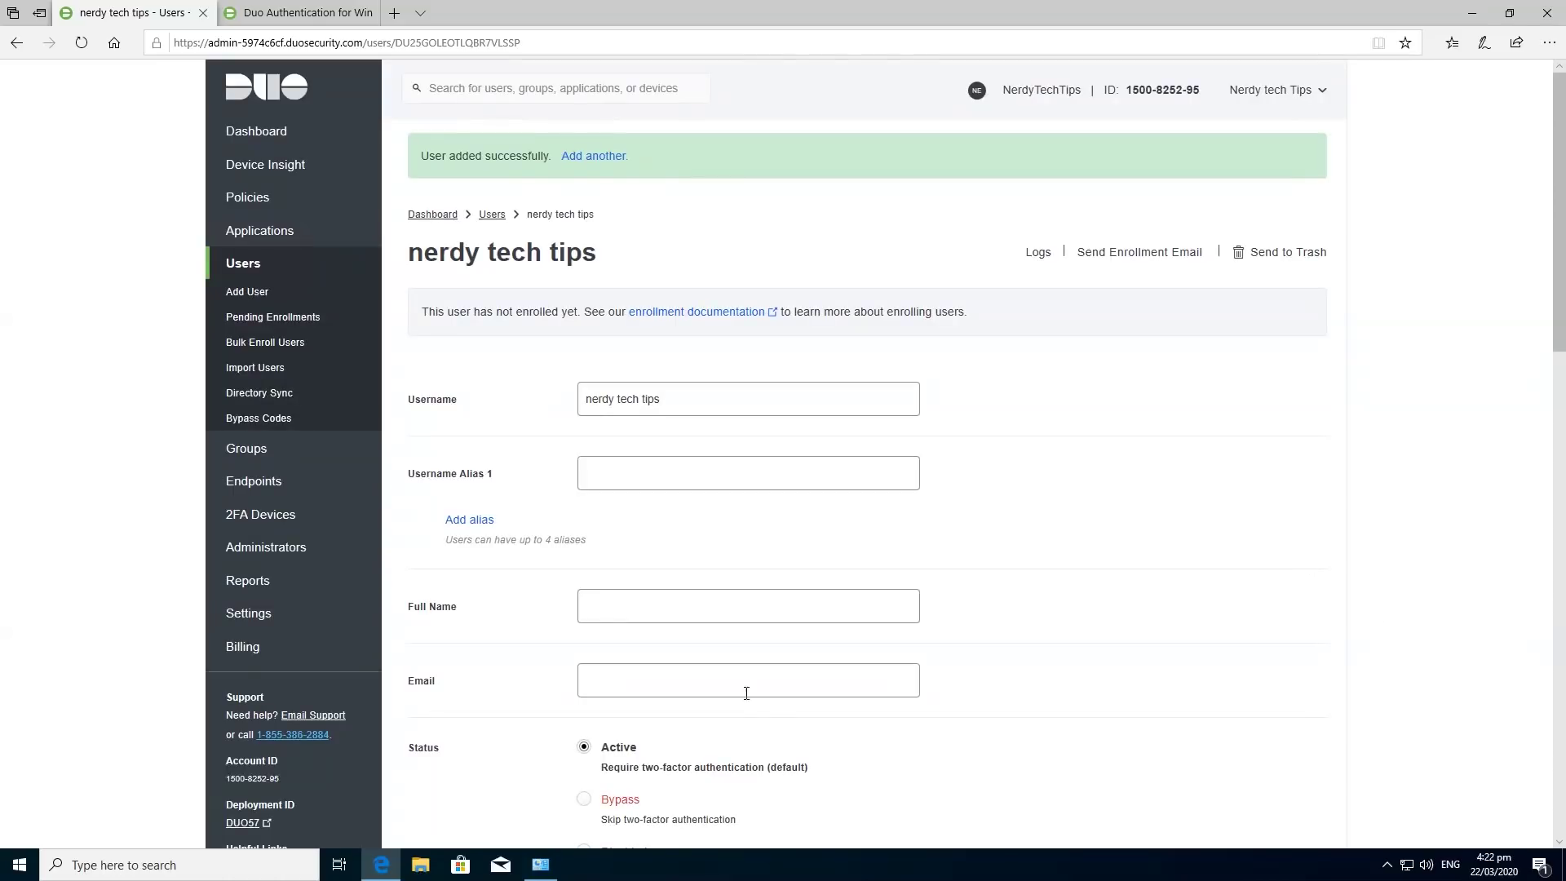
pyautogui.click(746, 690)
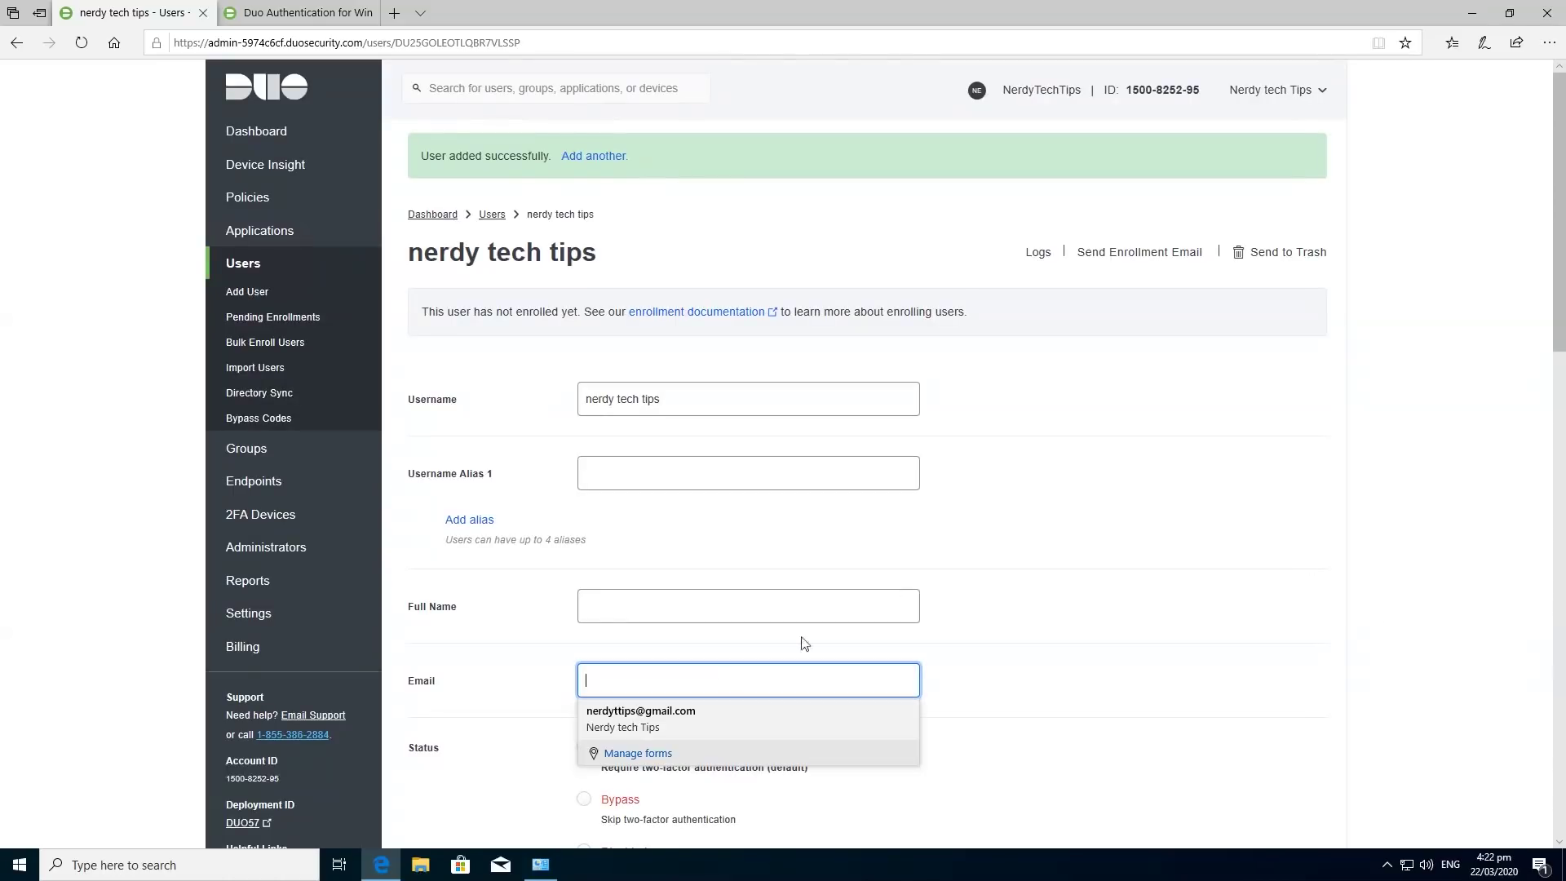
pyautogui.click(675, 717)
pyautogui.click(1178, 654)
pyautogui.scroll(-9, 925, 657)
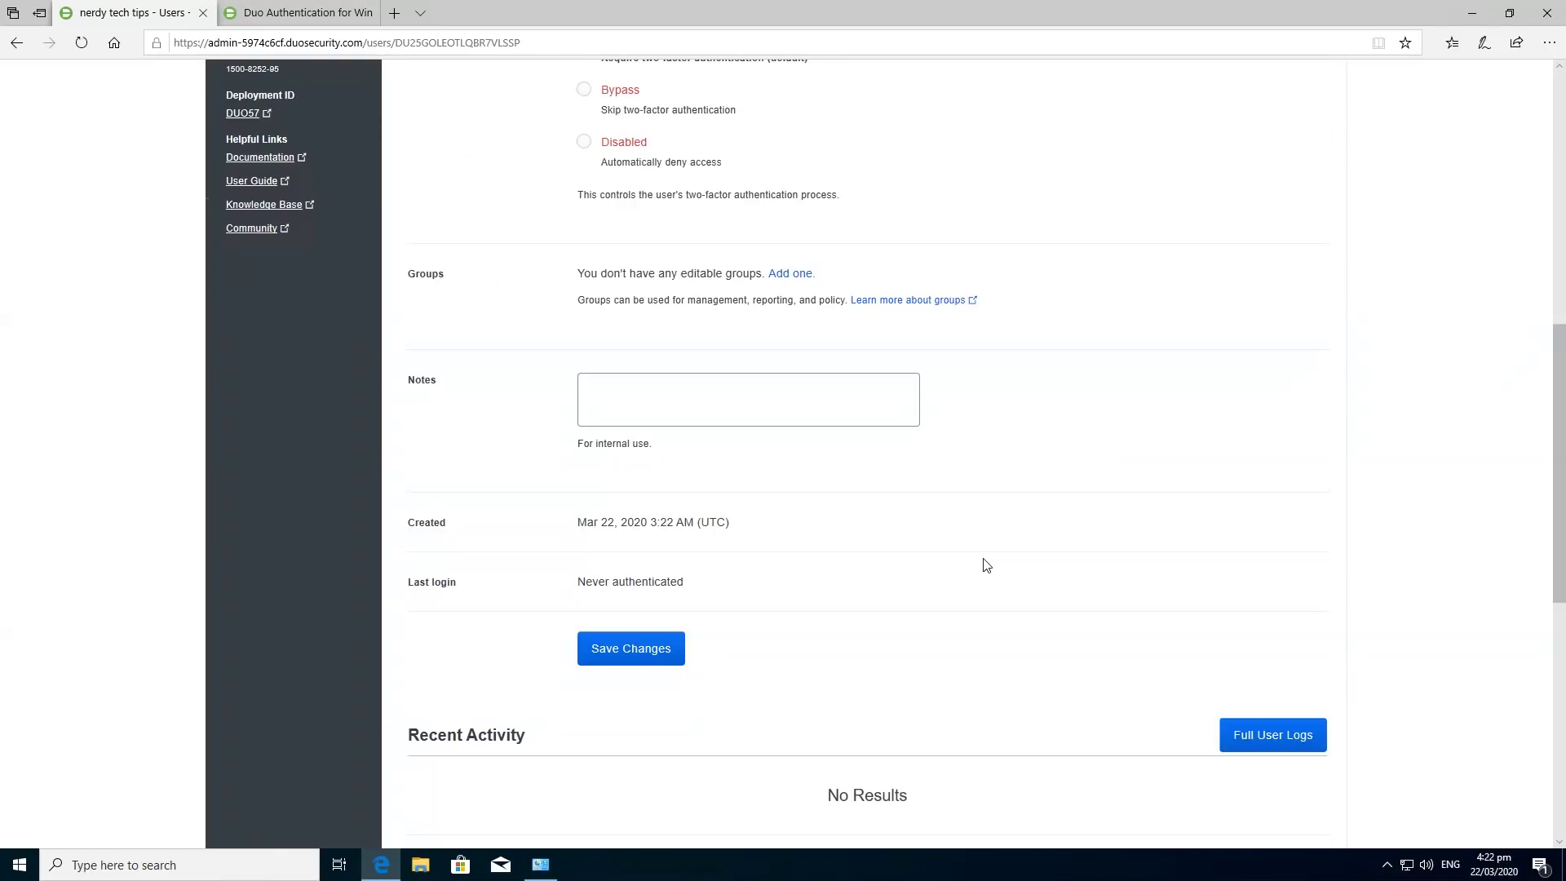
pyautogui.scroll(-4, 895, 554)
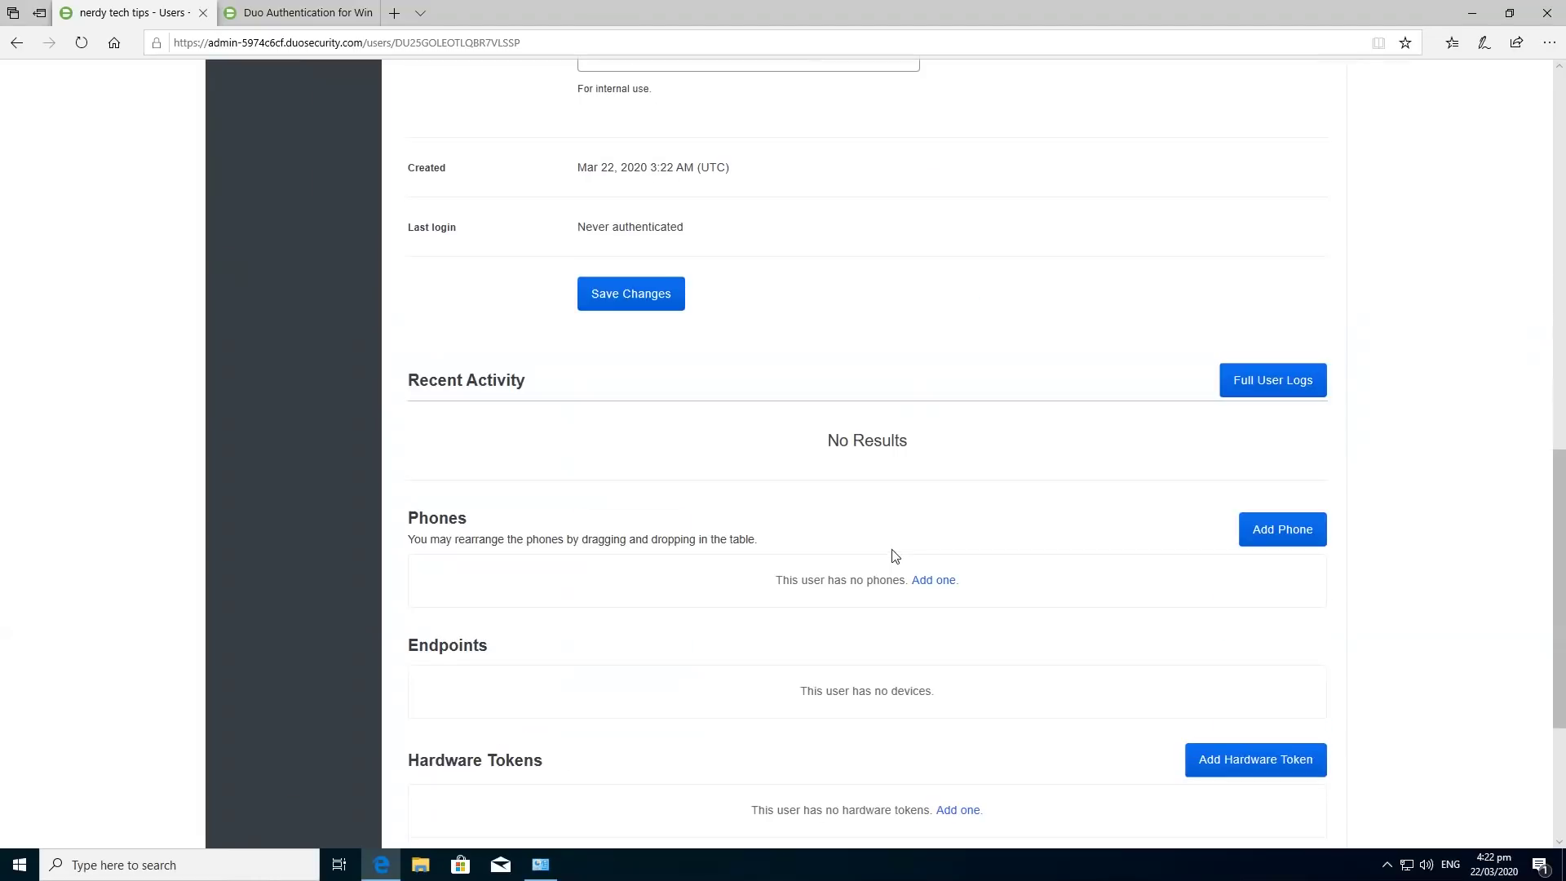
pyautogui.scroll(6, 712, 517)
pyautogui.click(661, 785)
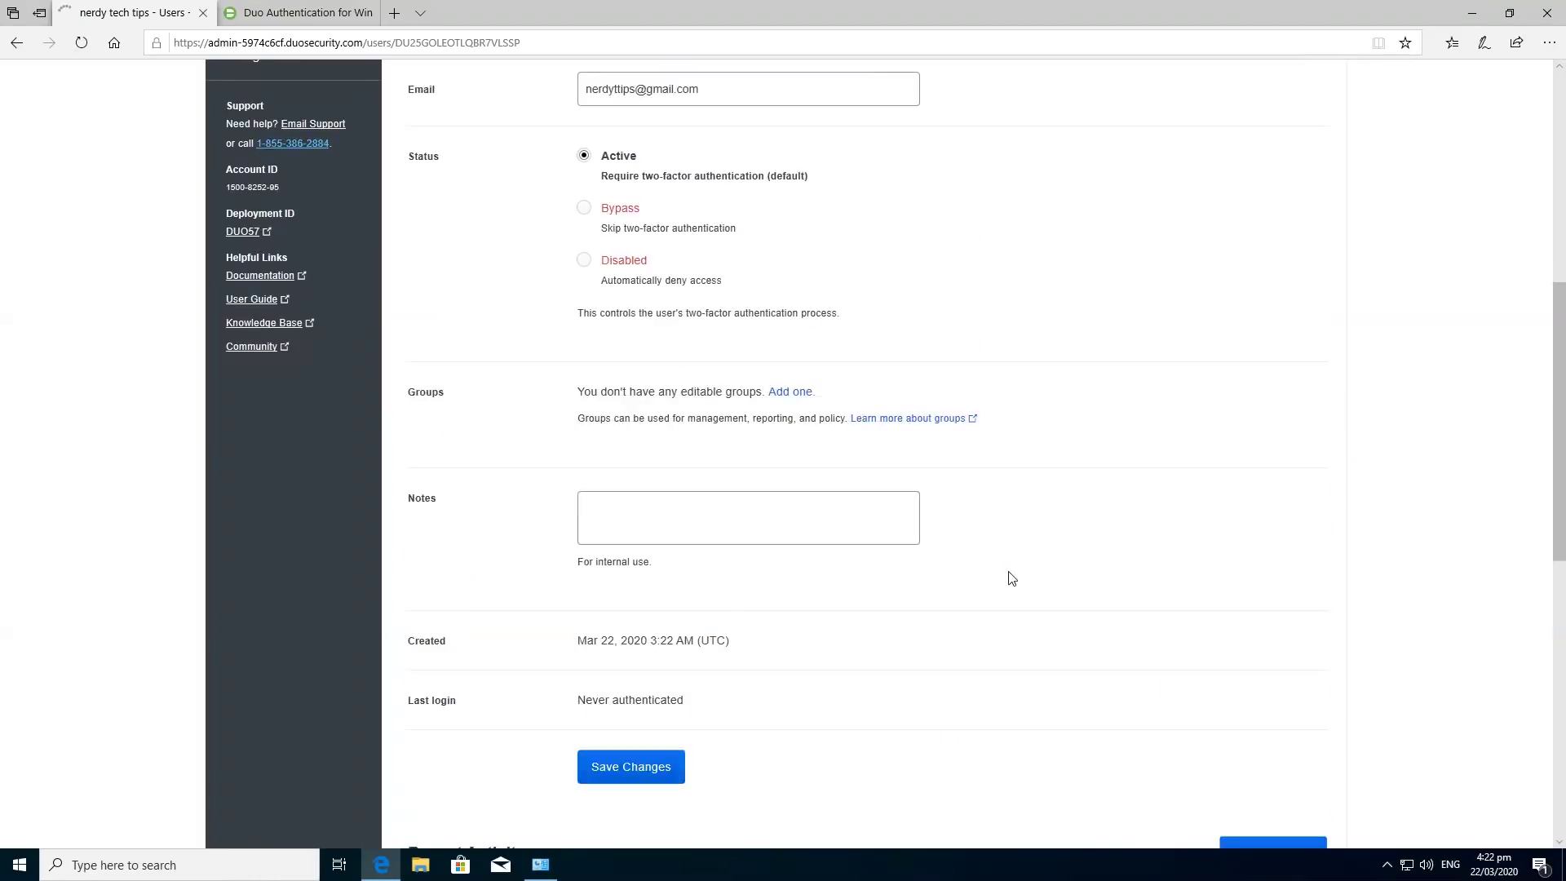
pyautogui.scroll(-7, 1012, 579)
pyautogui.scroll(10, 979, 600)
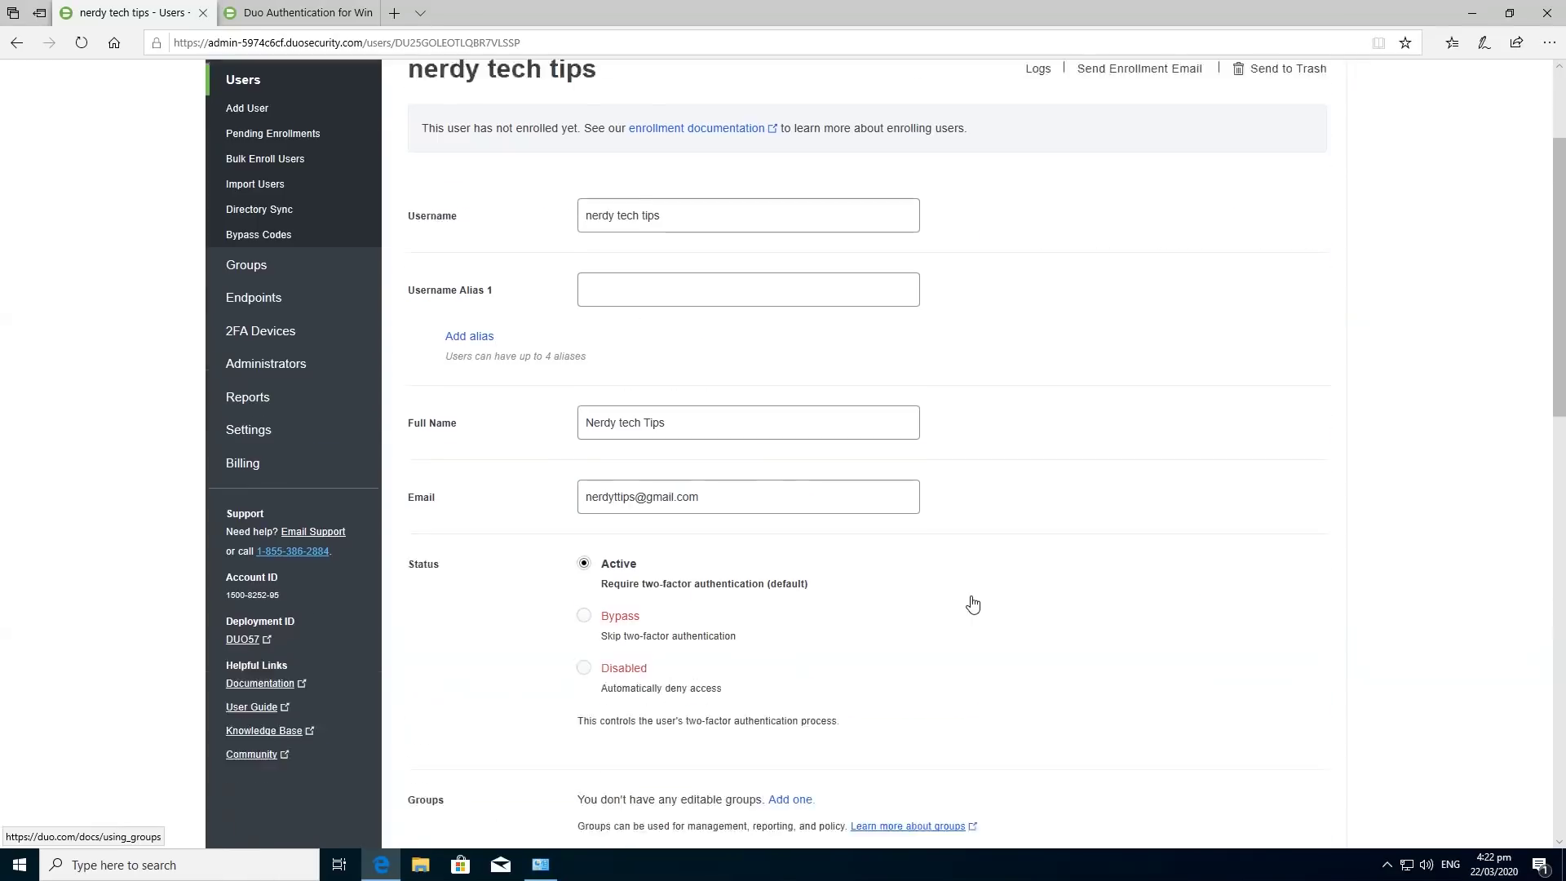
pyautogui.scroll(3, 972, 604)
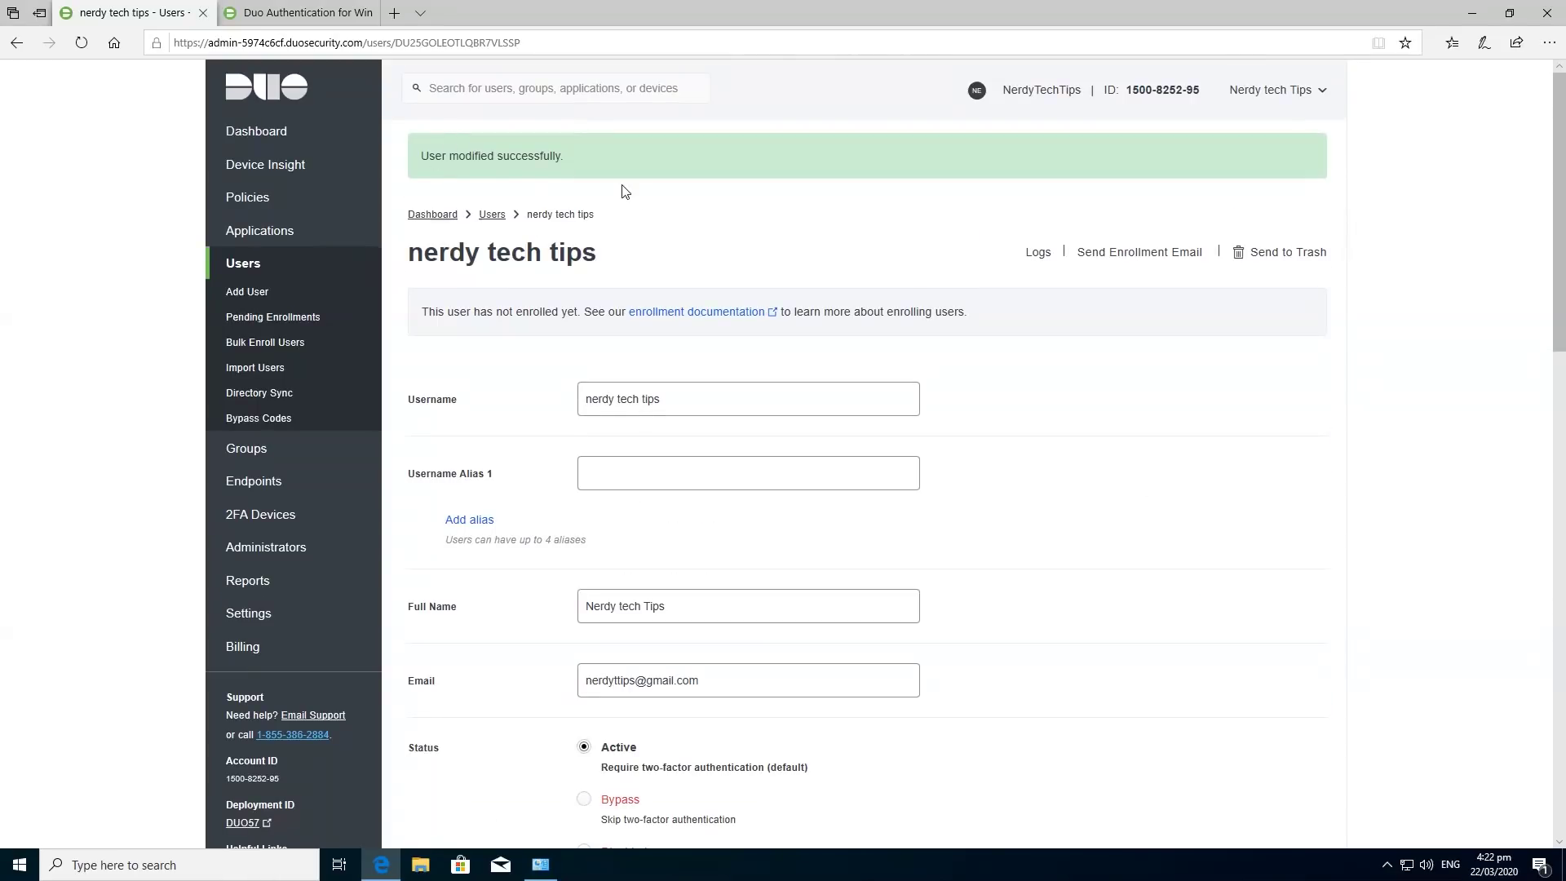
# Send the user a Duo enrollment e-mail and open it in the Gmail inbox.
pyautogui.click(1146, 254)
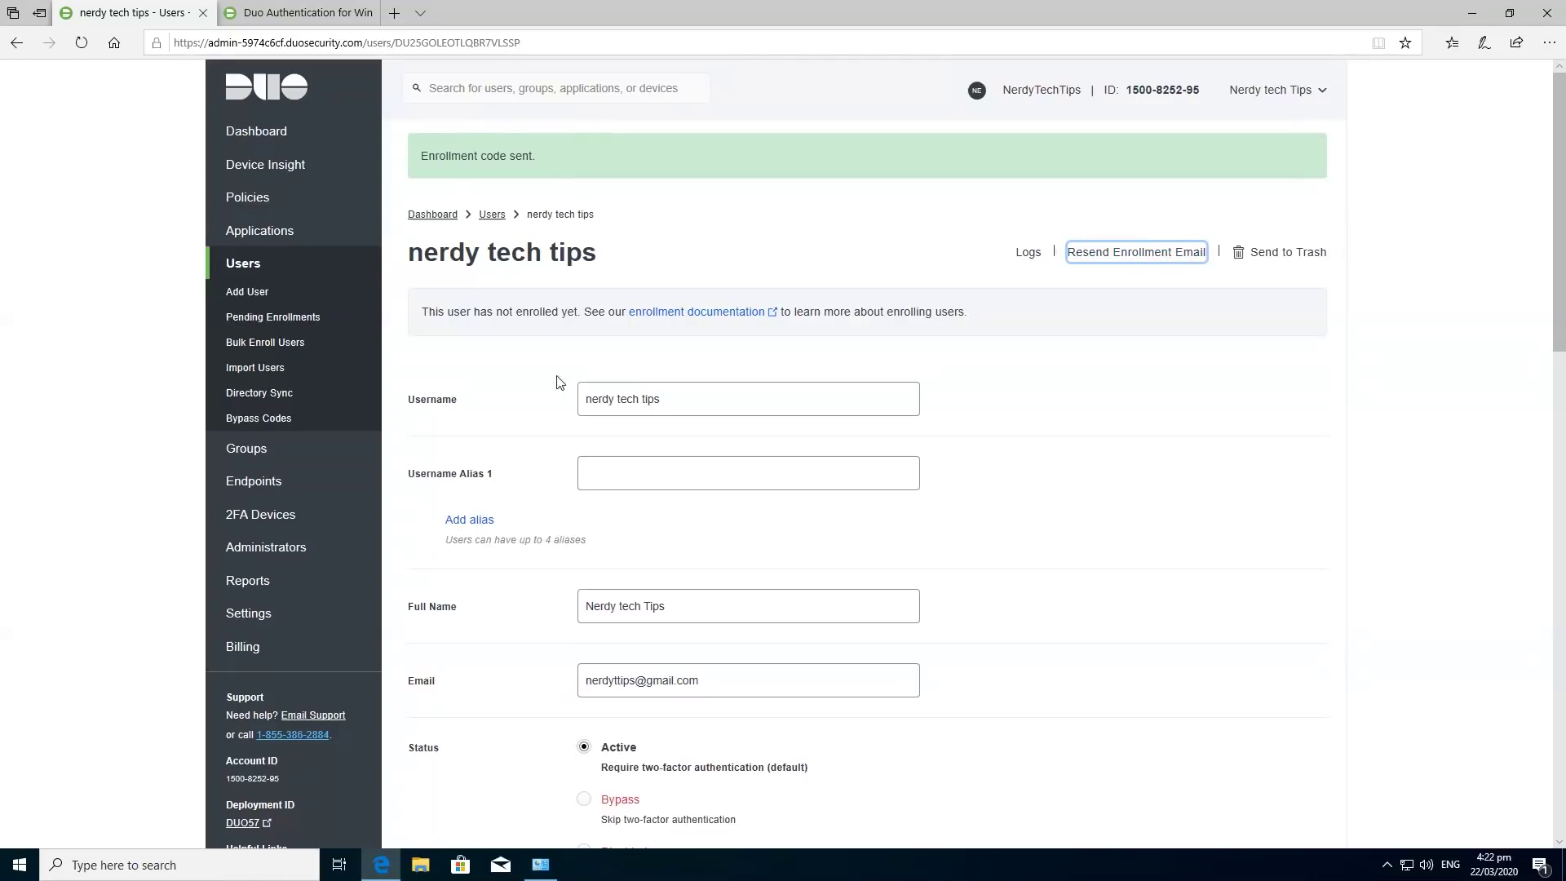
pyautogui.moveTo(1565, 269); pyautogui.dragTo(555, 92)
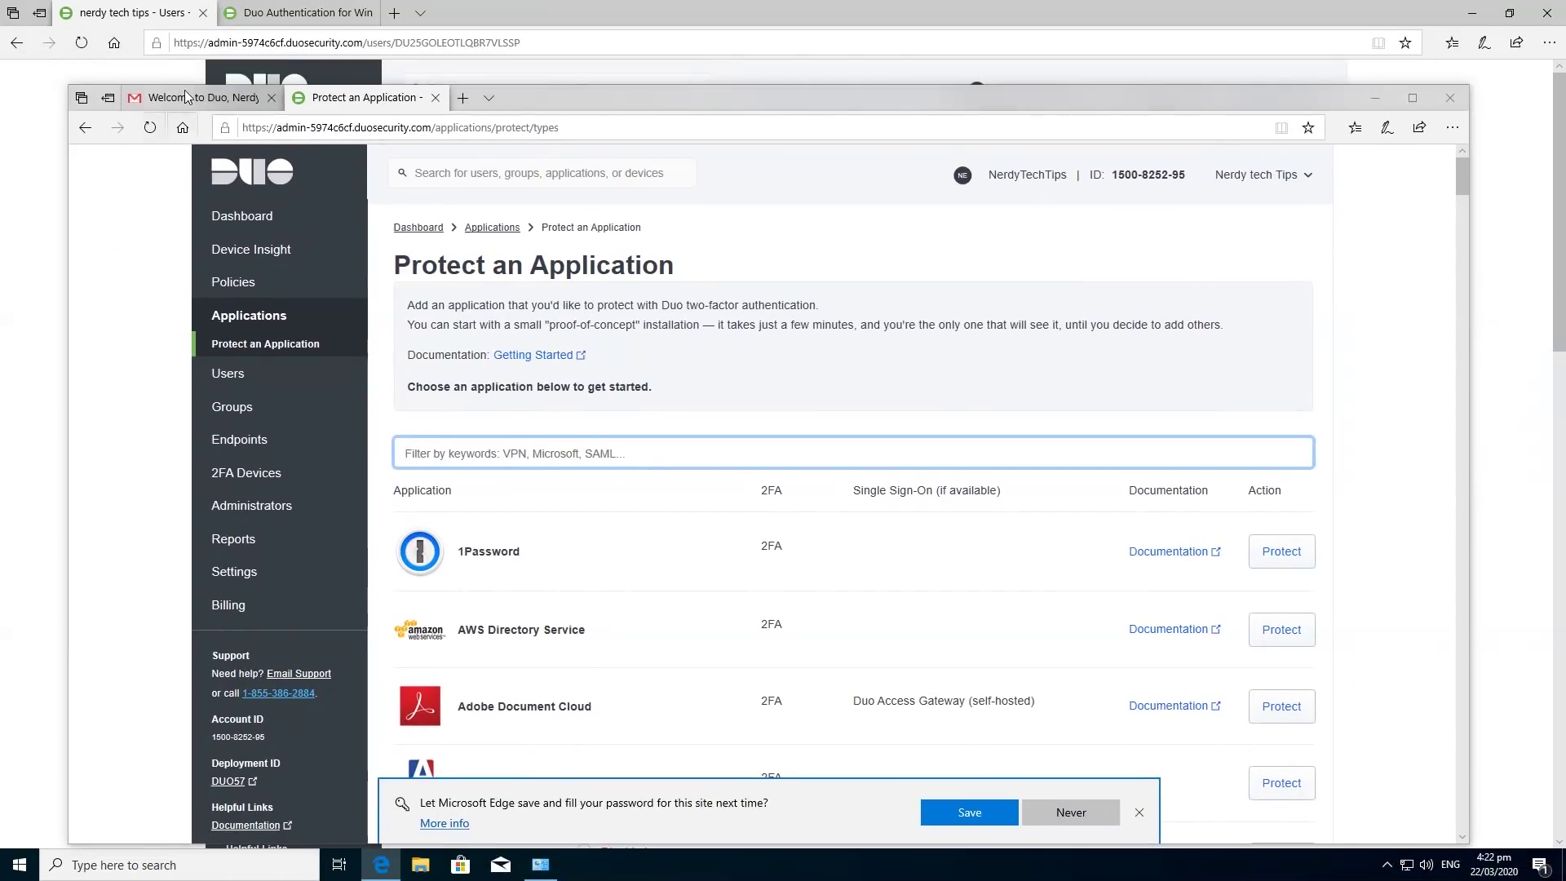
pyautogui.click(186, 97)
pyautogui.click(166, 284)
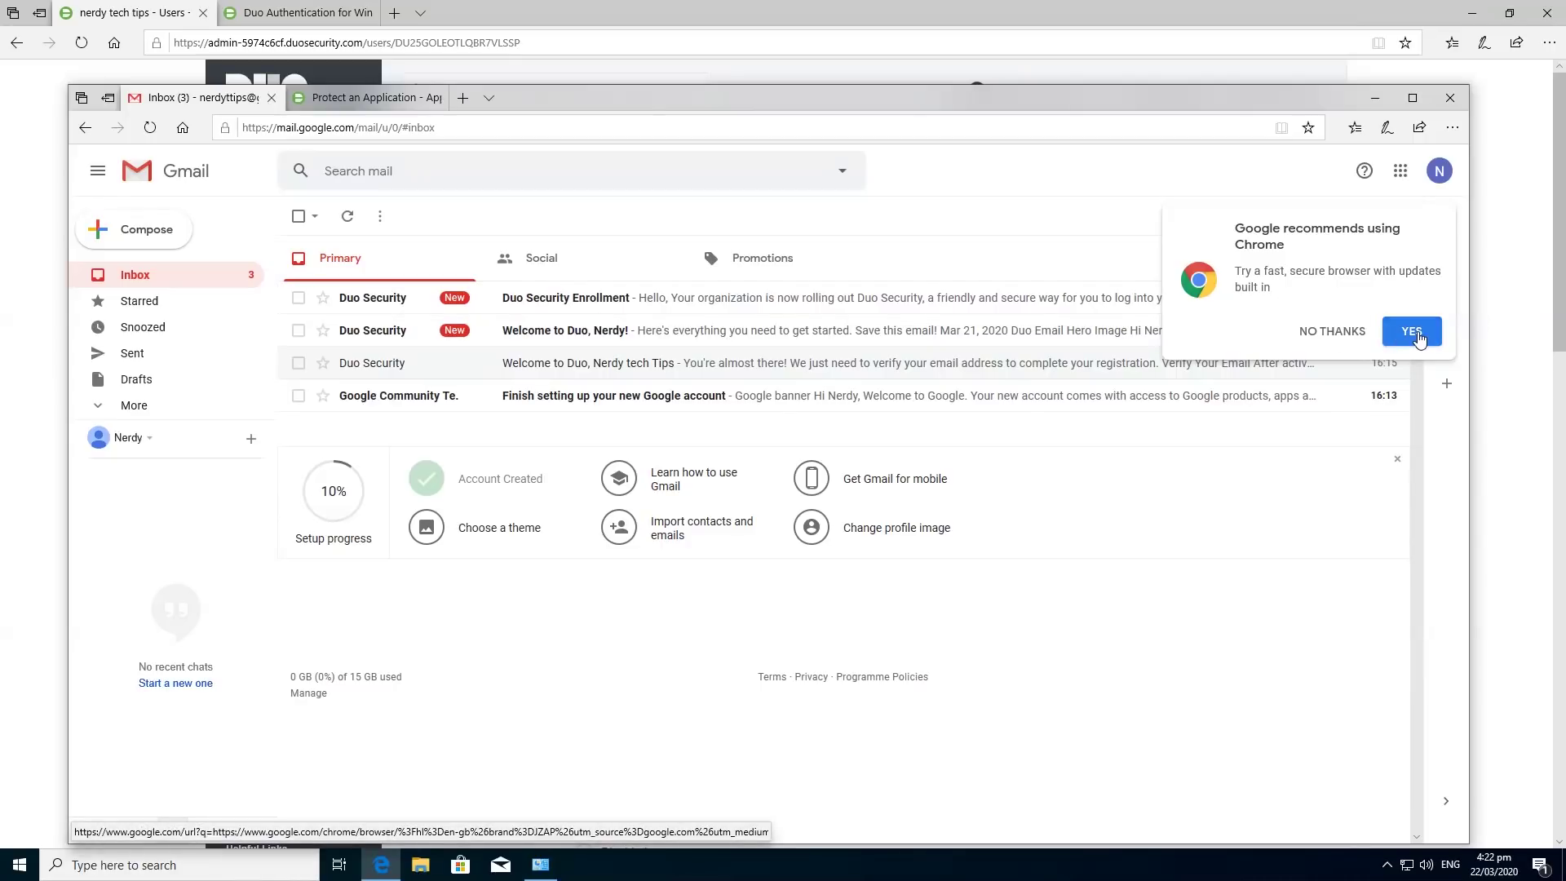
pyautogui.click(1336, 331)
pyautogui.click(682, 298)
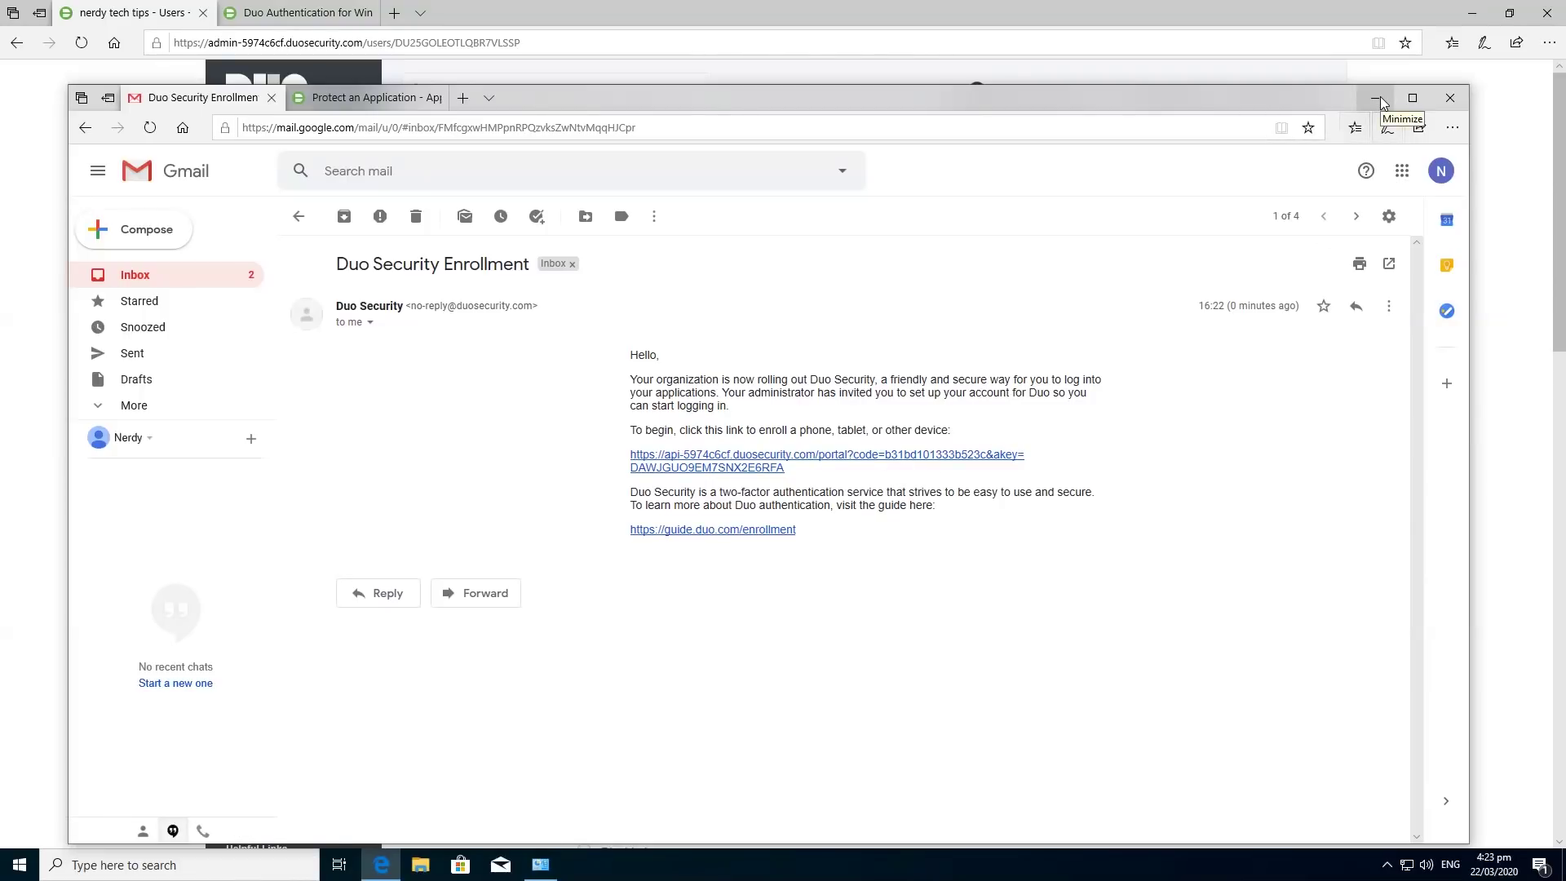
# Minimize Gmail and return to the user's Duo page to add a phone.
pyautogui.click(1379, 98)
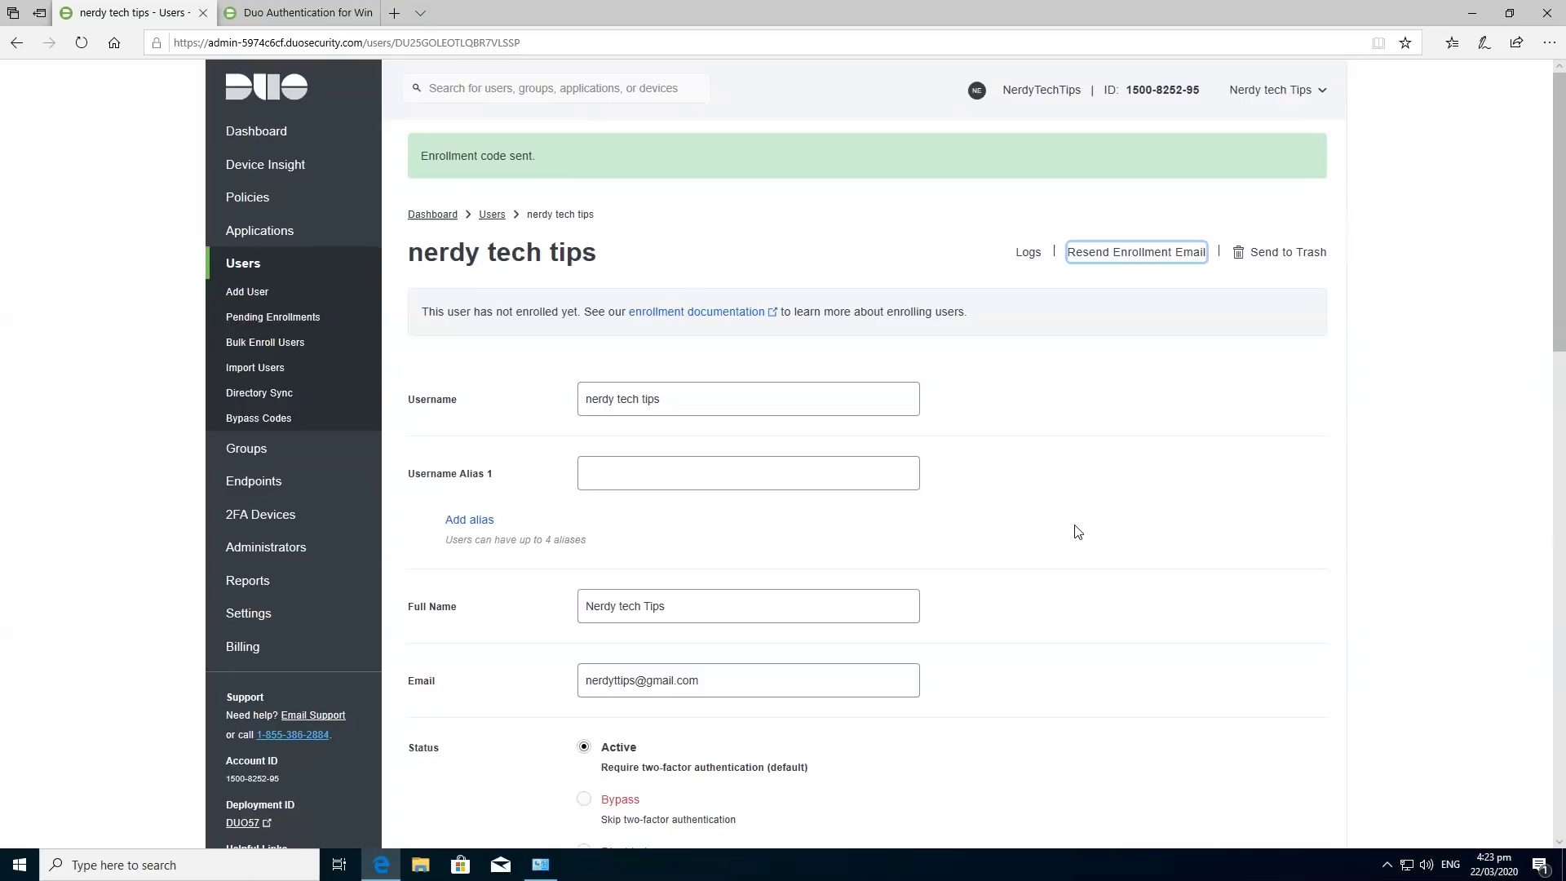
pyautogui.scroll(-10, 1080, 527)
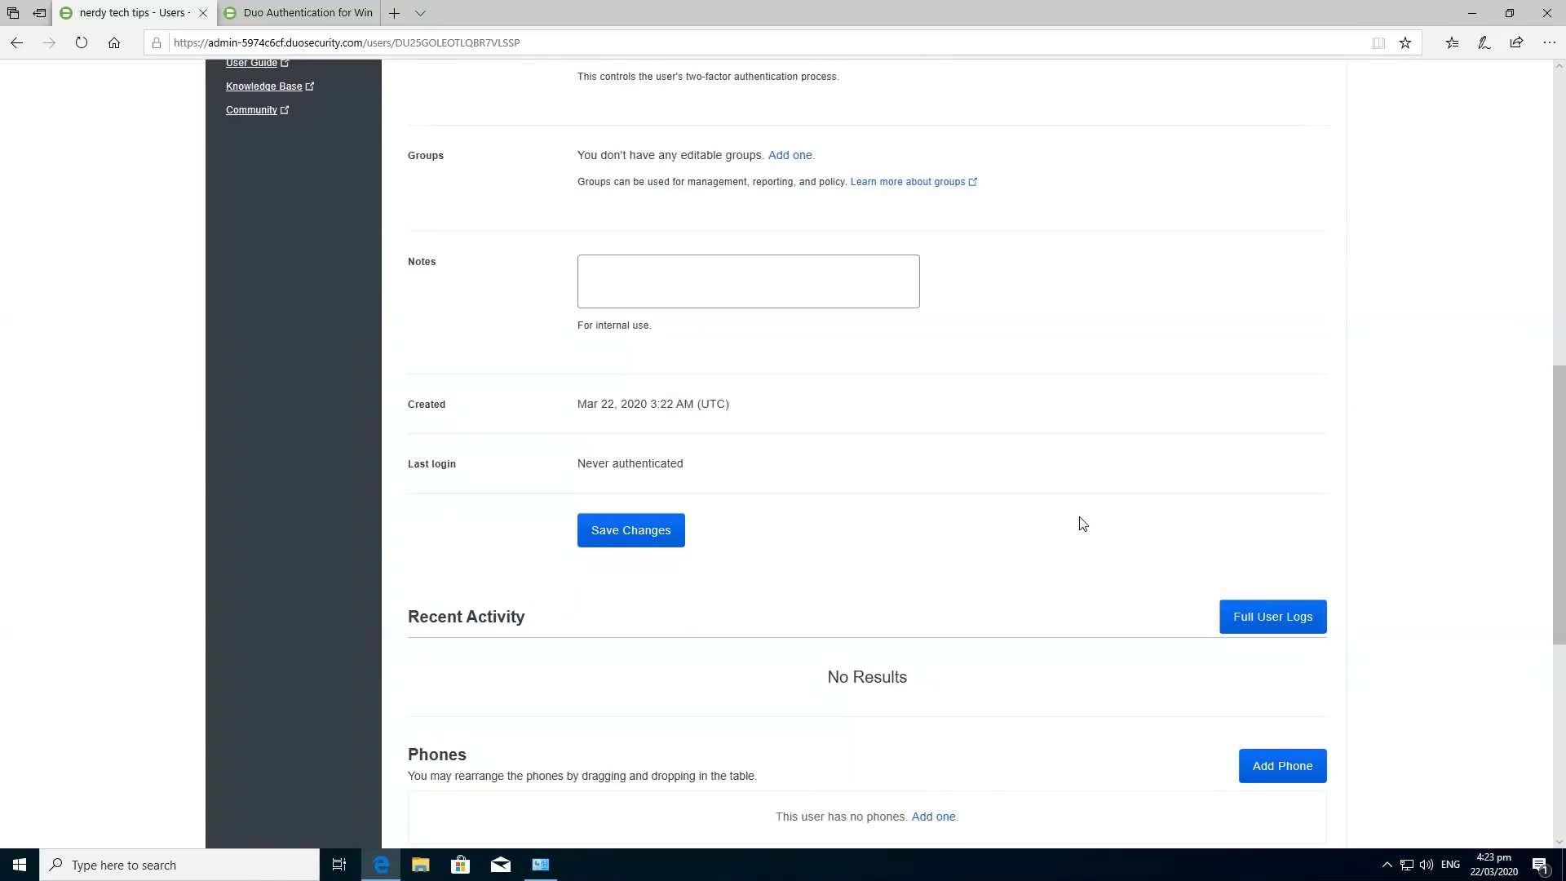
pyautogui.scroll(-6, 1082, 523)
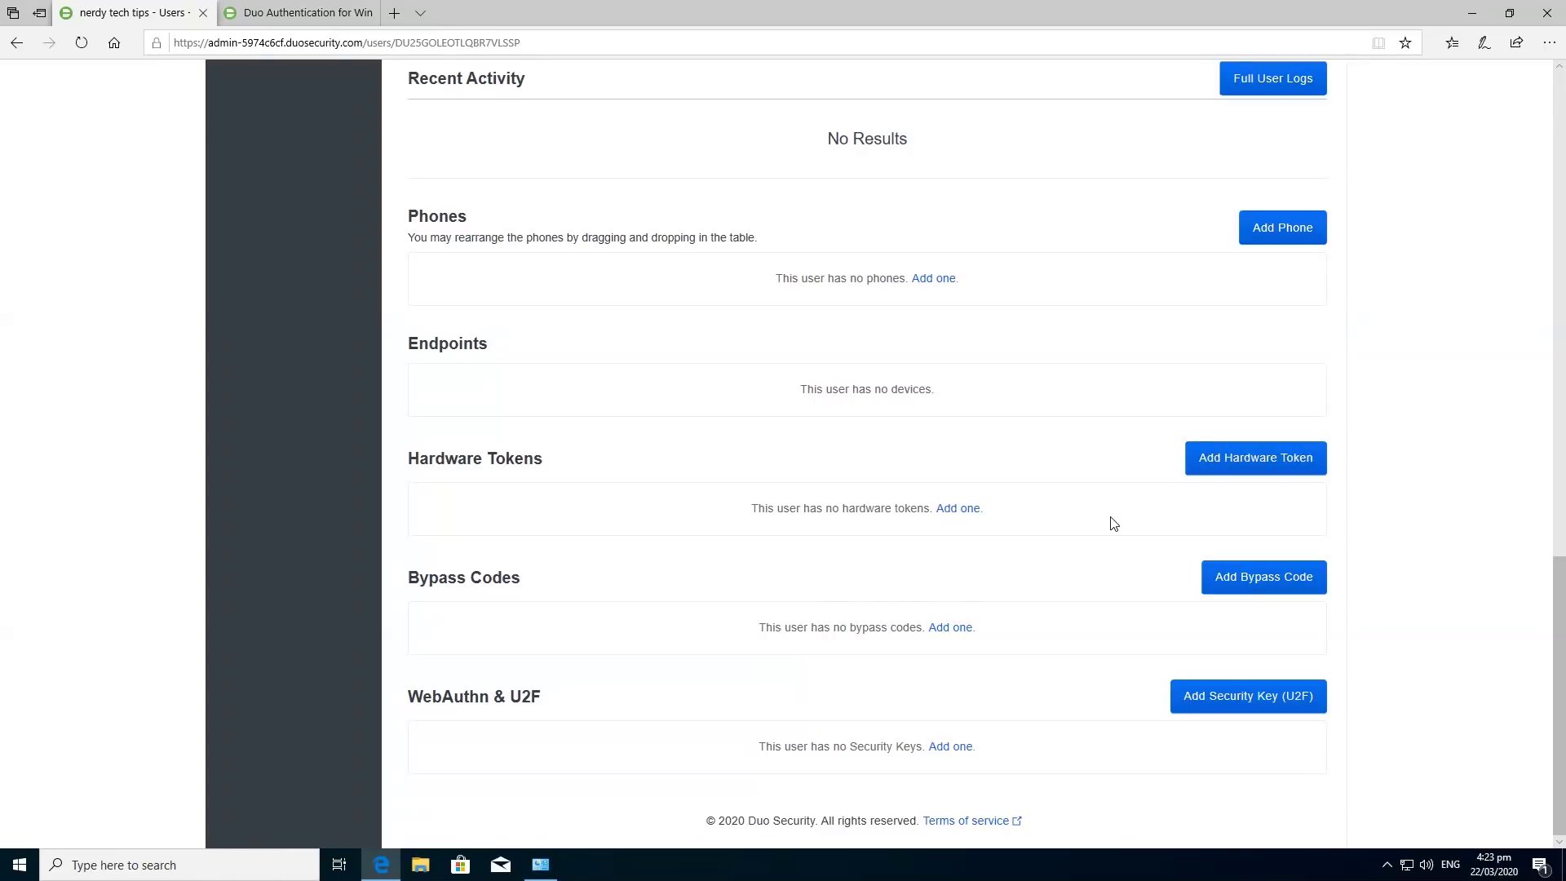
pyautogui.click(1304, 241)
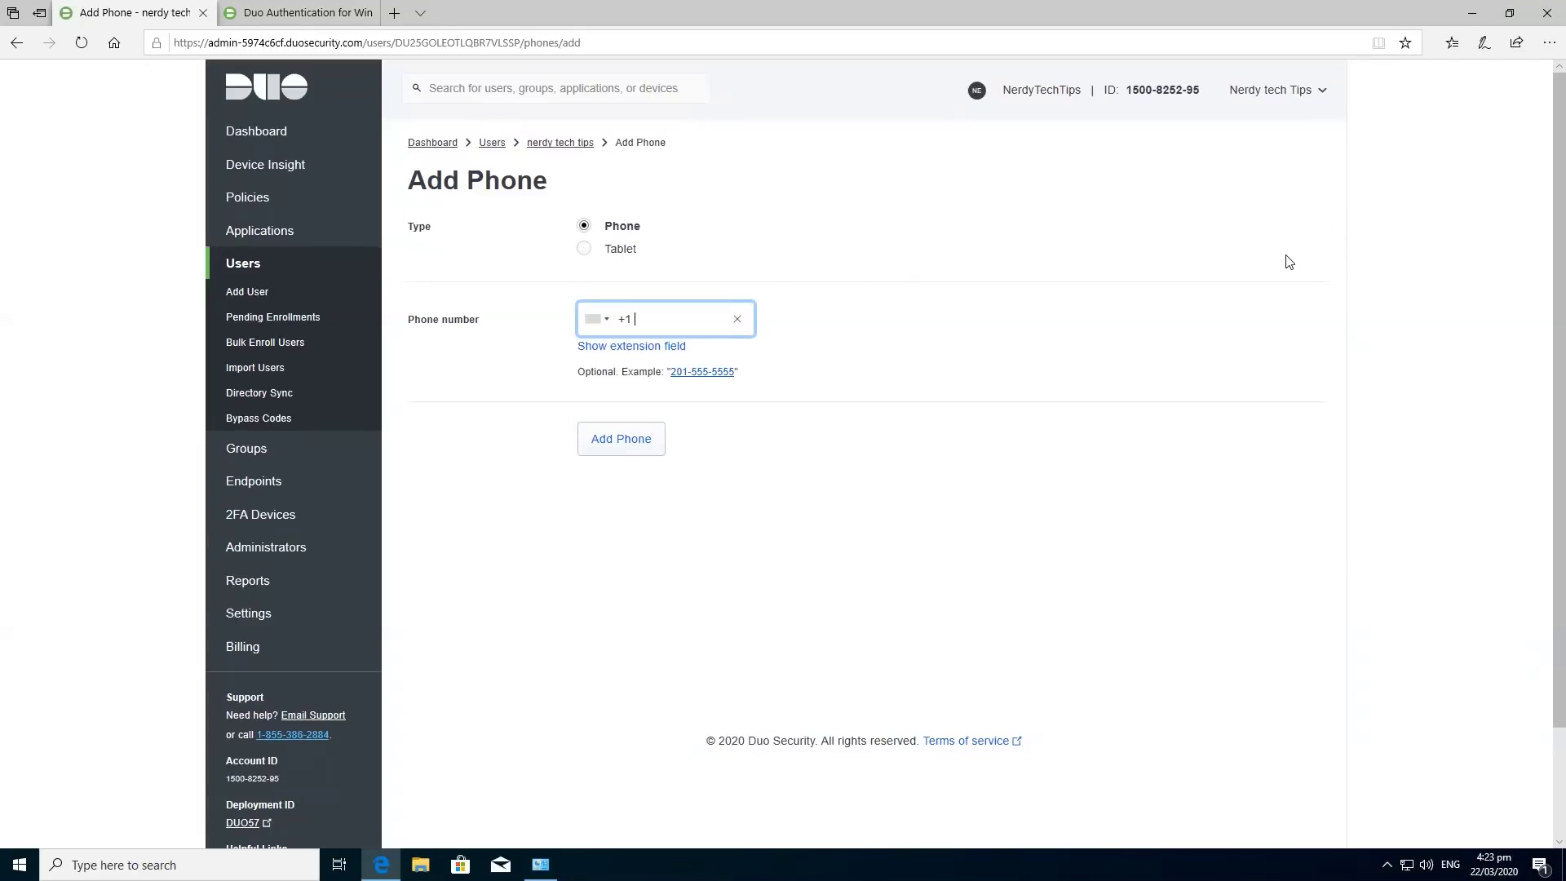
# Add the user's +64 New Zealand mobile number as a phone device.
pyautogui.click(613, 325)
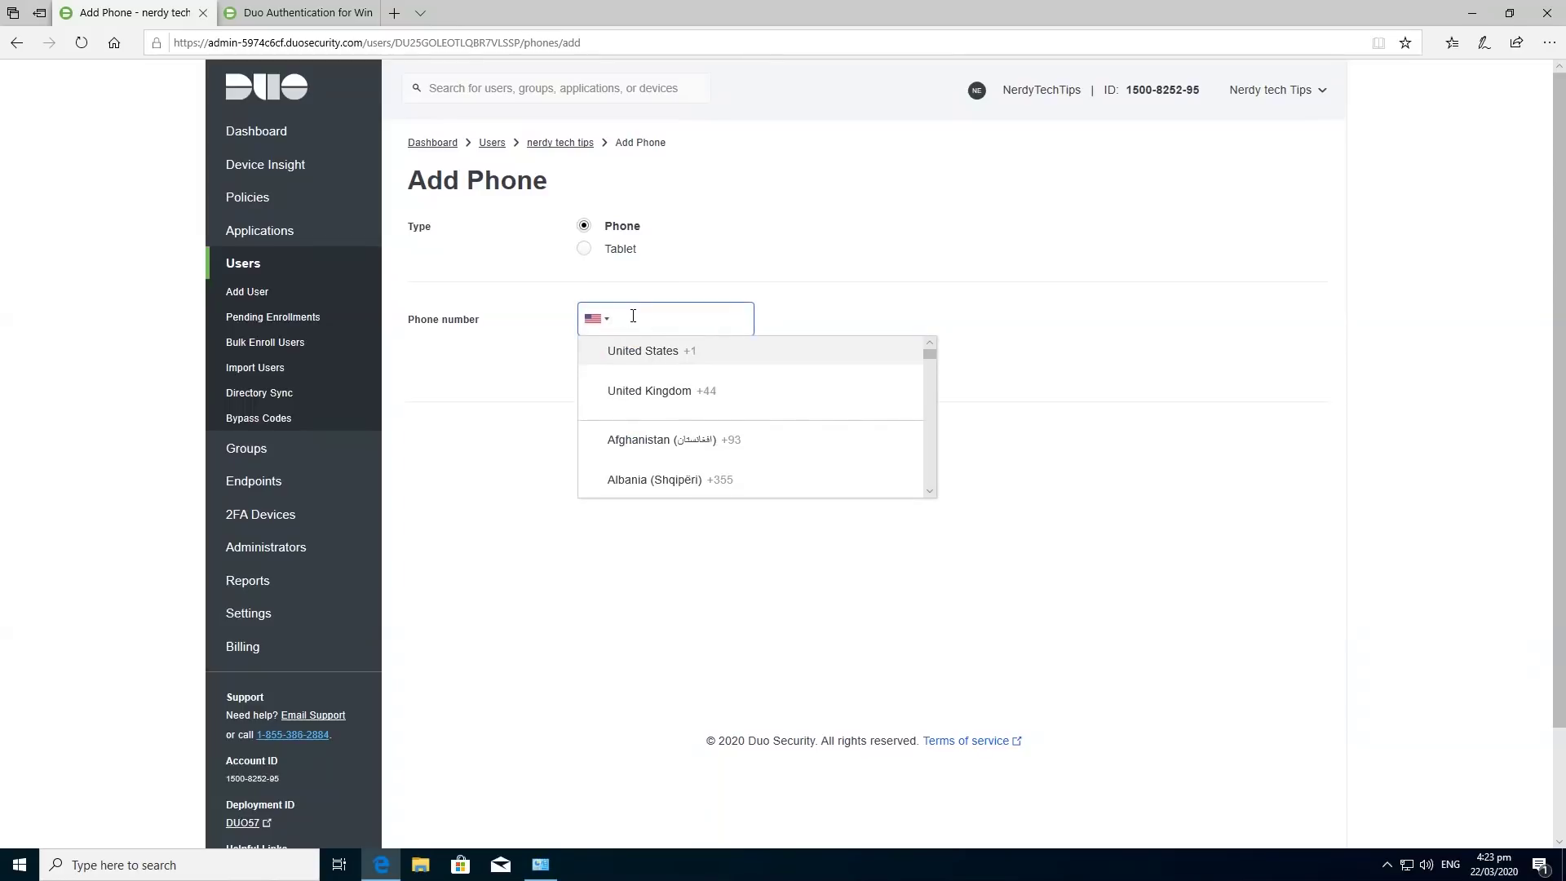
pyautogui.click(633, 317)
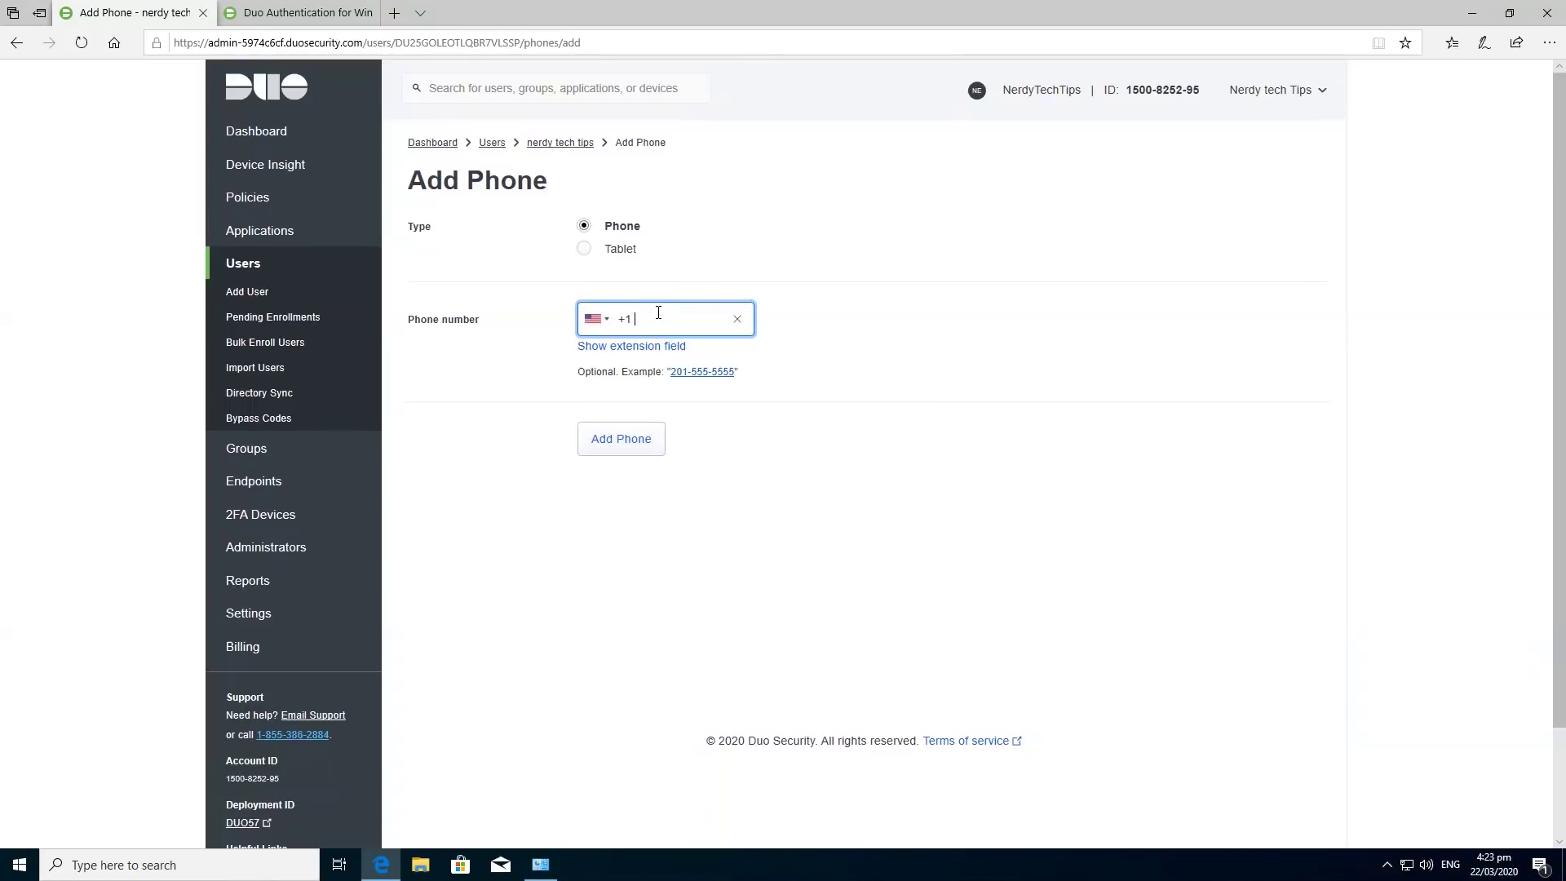
pyautogui.press('BackSpace')
pyautogui.click(643, 438)
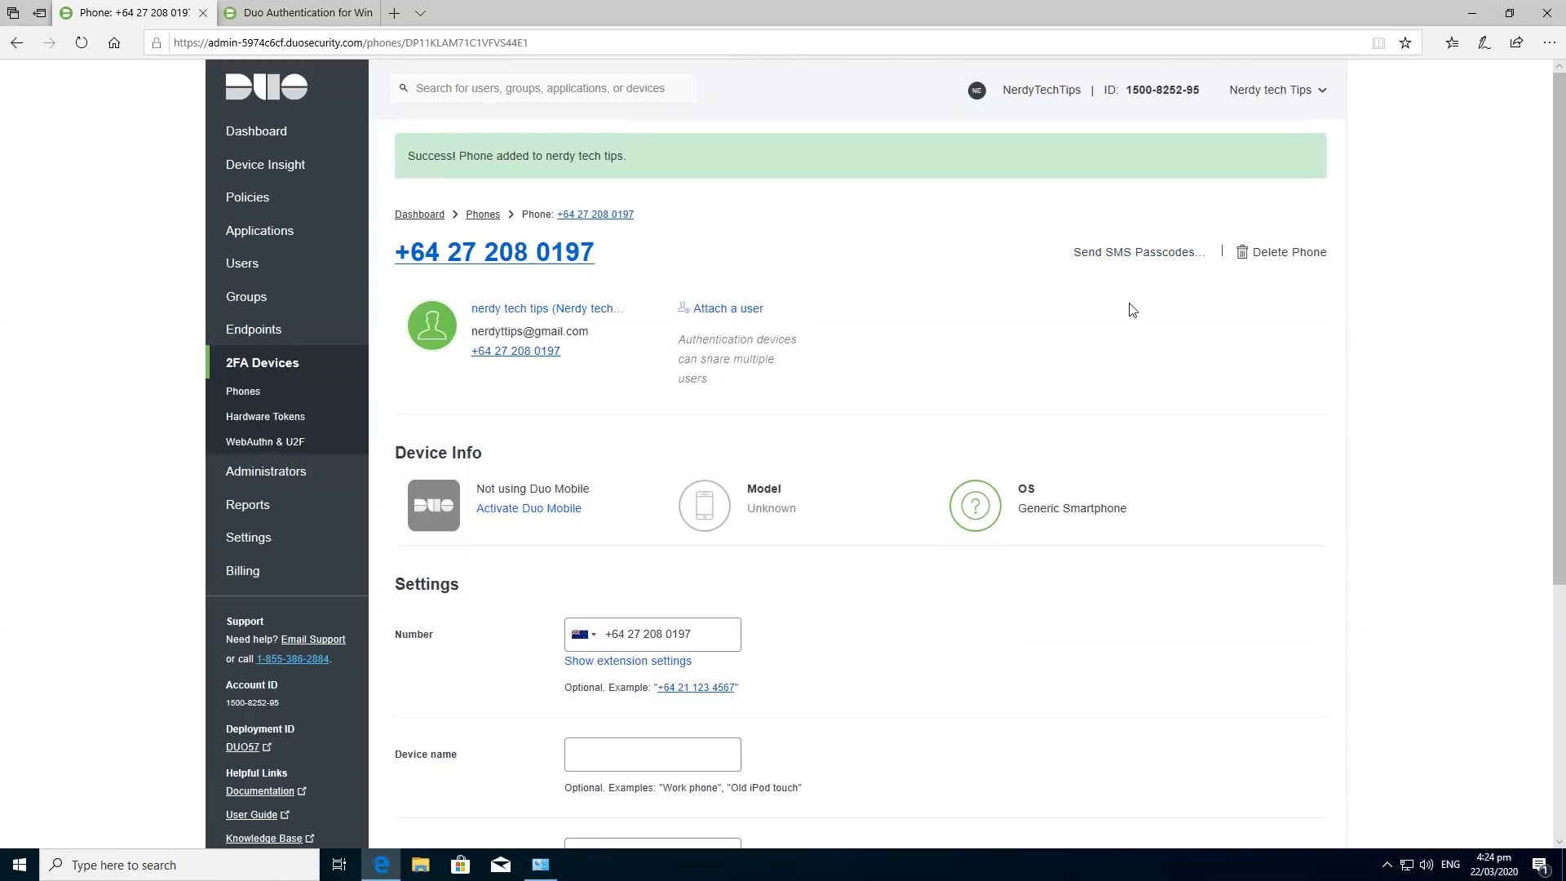
# Save the phone as a Mobile device on the Generic Smartphone platform.
pyautogui.scroll(-5, 1121, 404)
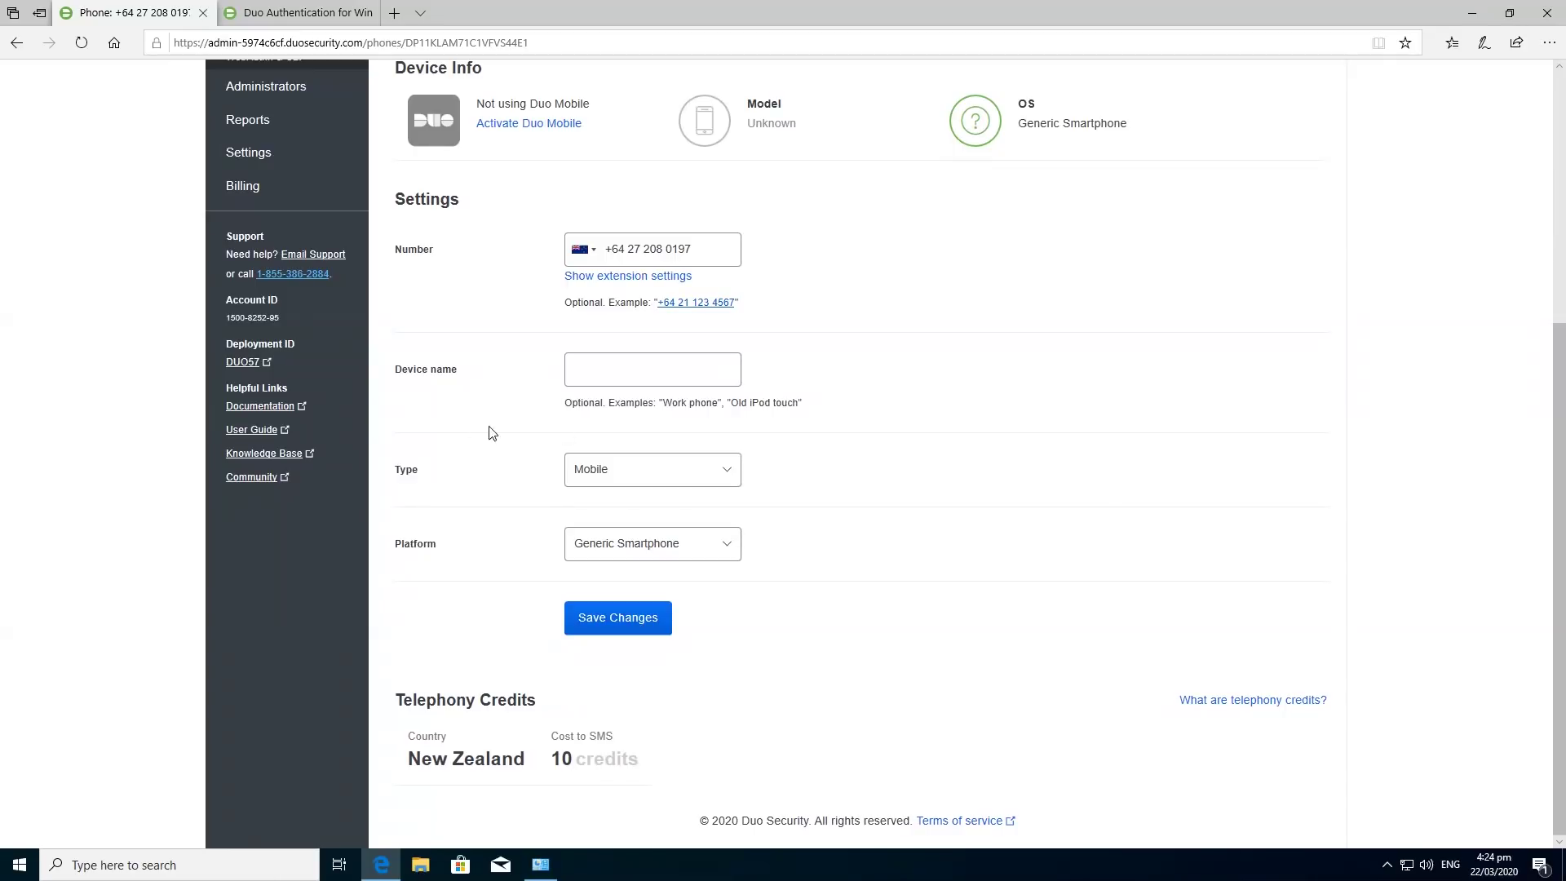
pyautogui.click(579, 366)
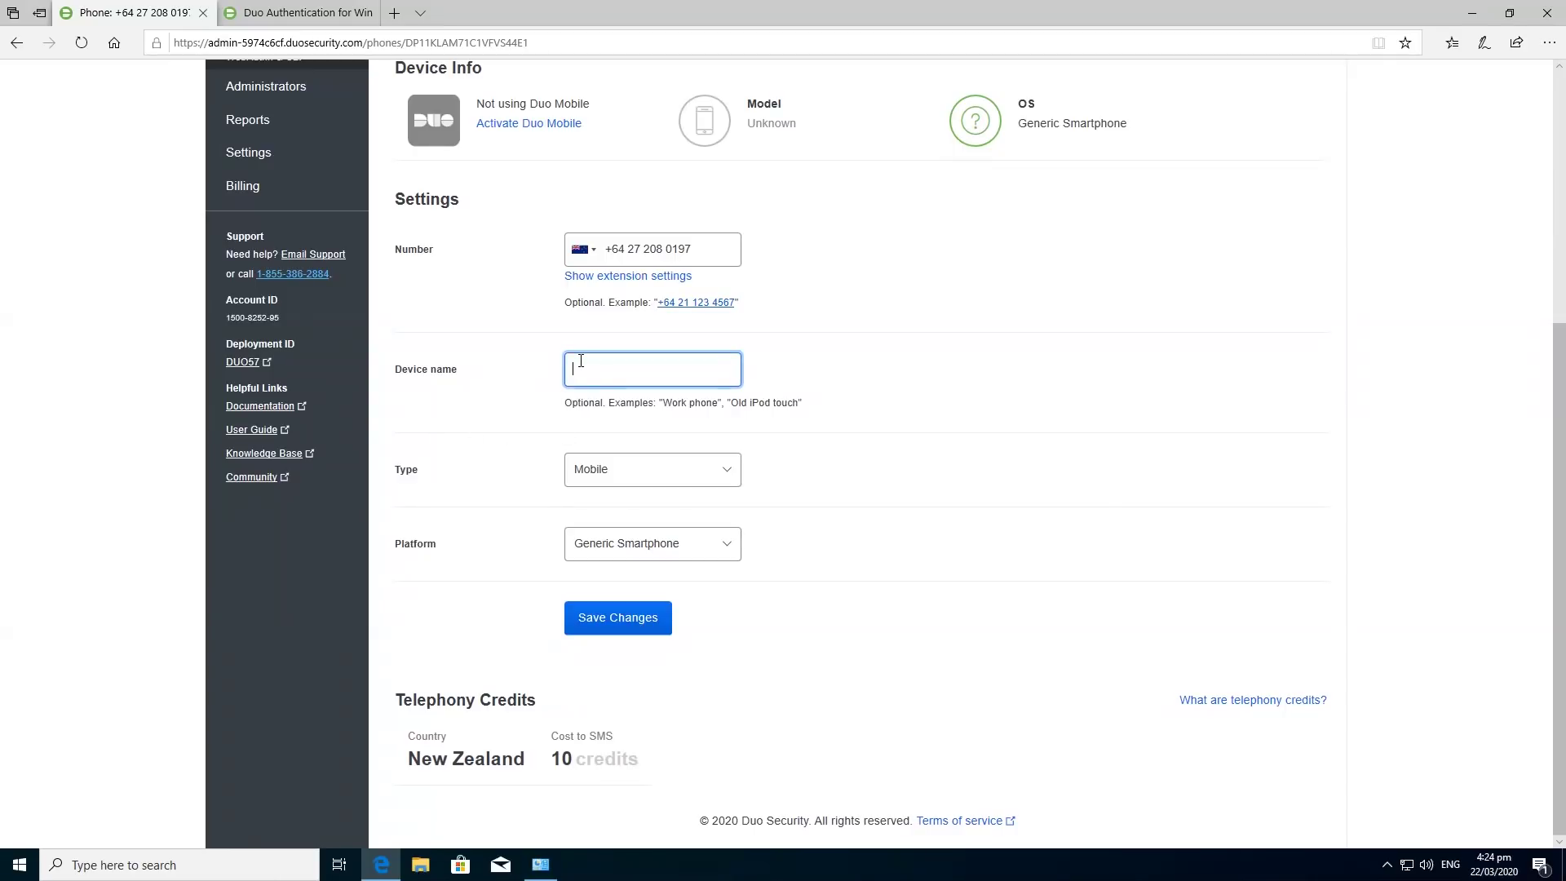
pyautogui.click(718, 558)
pyautogui.click(722, 548)
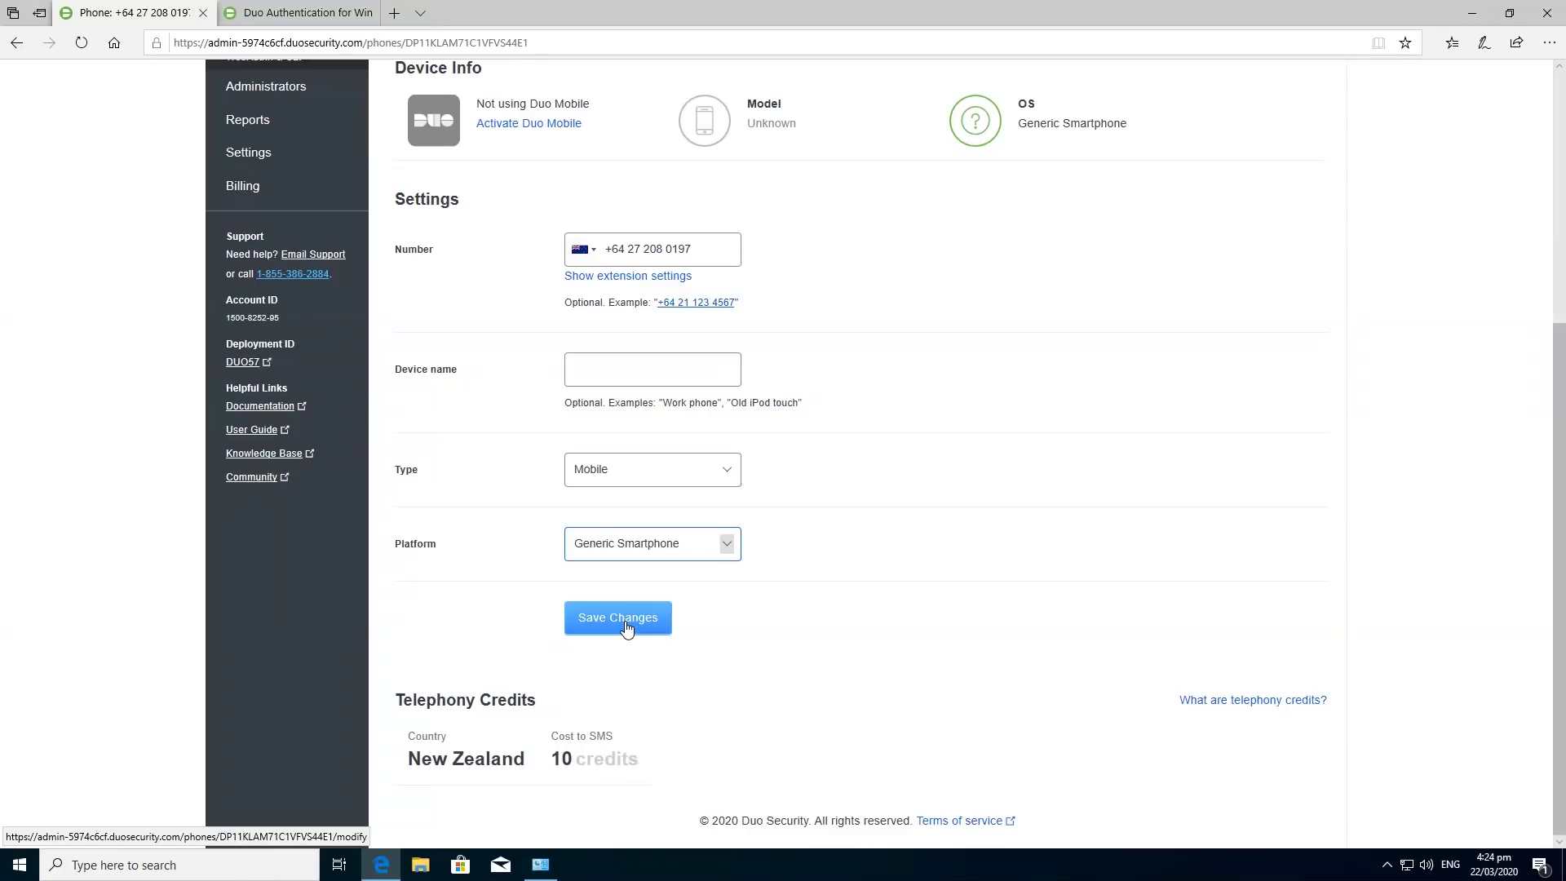
pyautogui.click(626, 624)
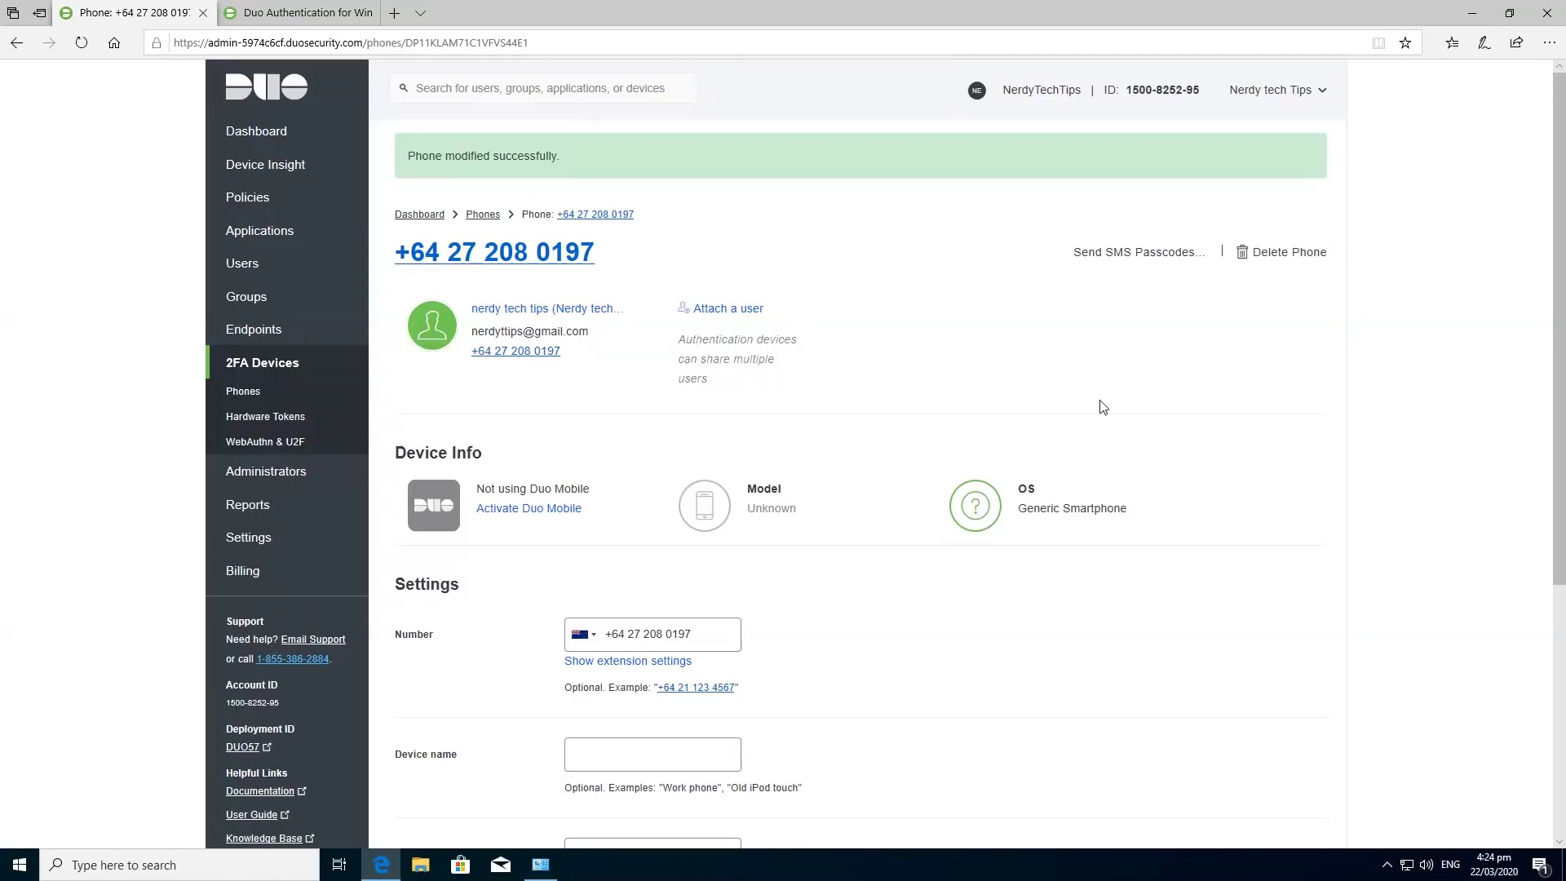
pyautogui.click(560, 508)
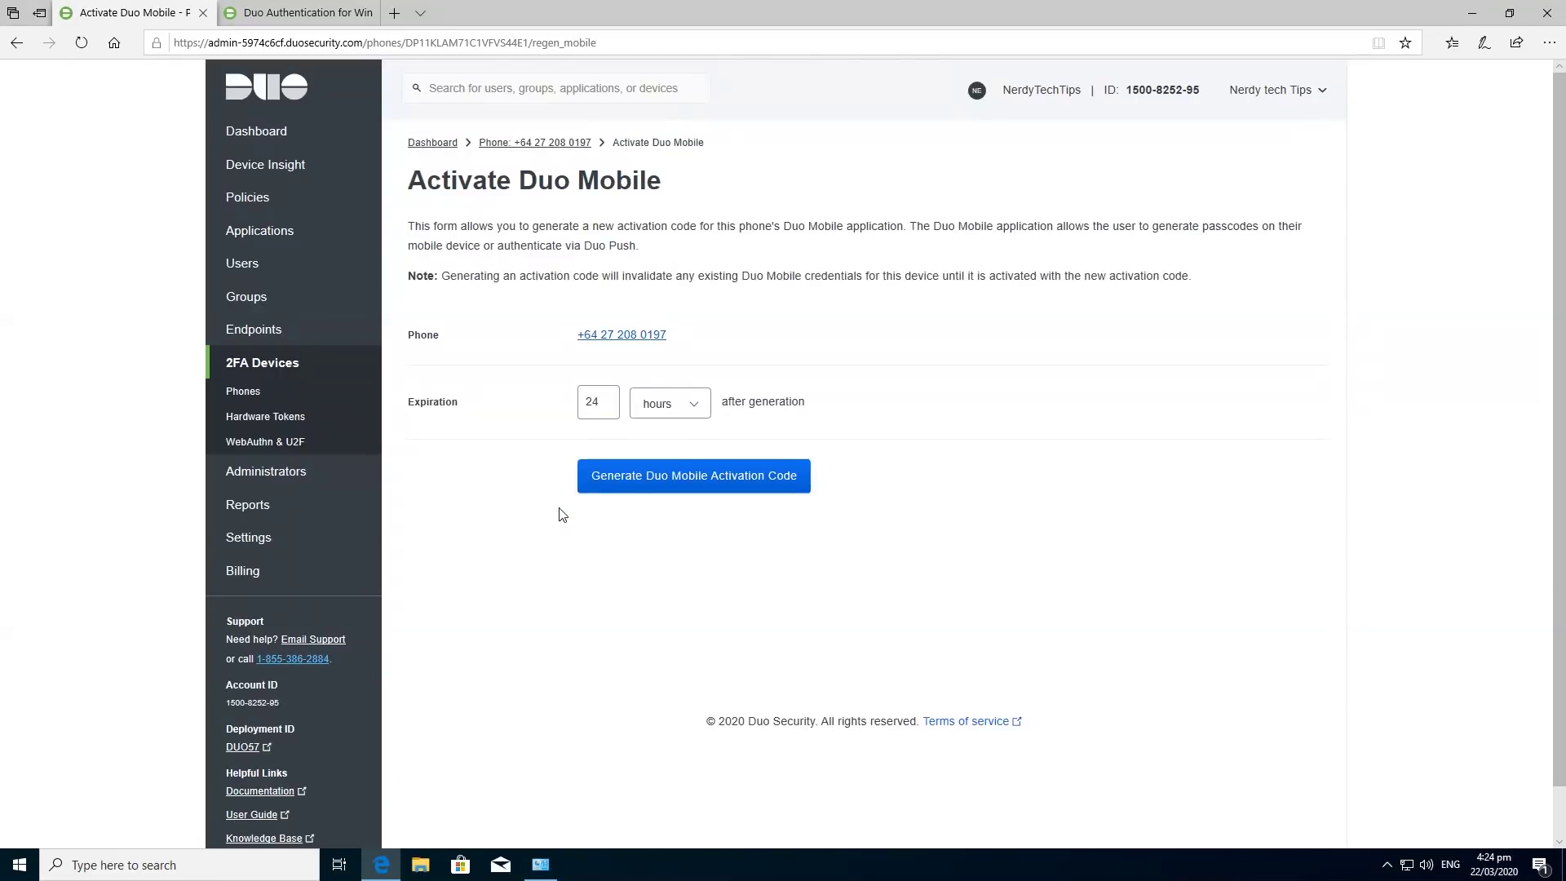
# Generate the Duo Mobile activation code, SMS the install instructions to the phone, then minimize Edge.
pyautogui.click(659, 483)
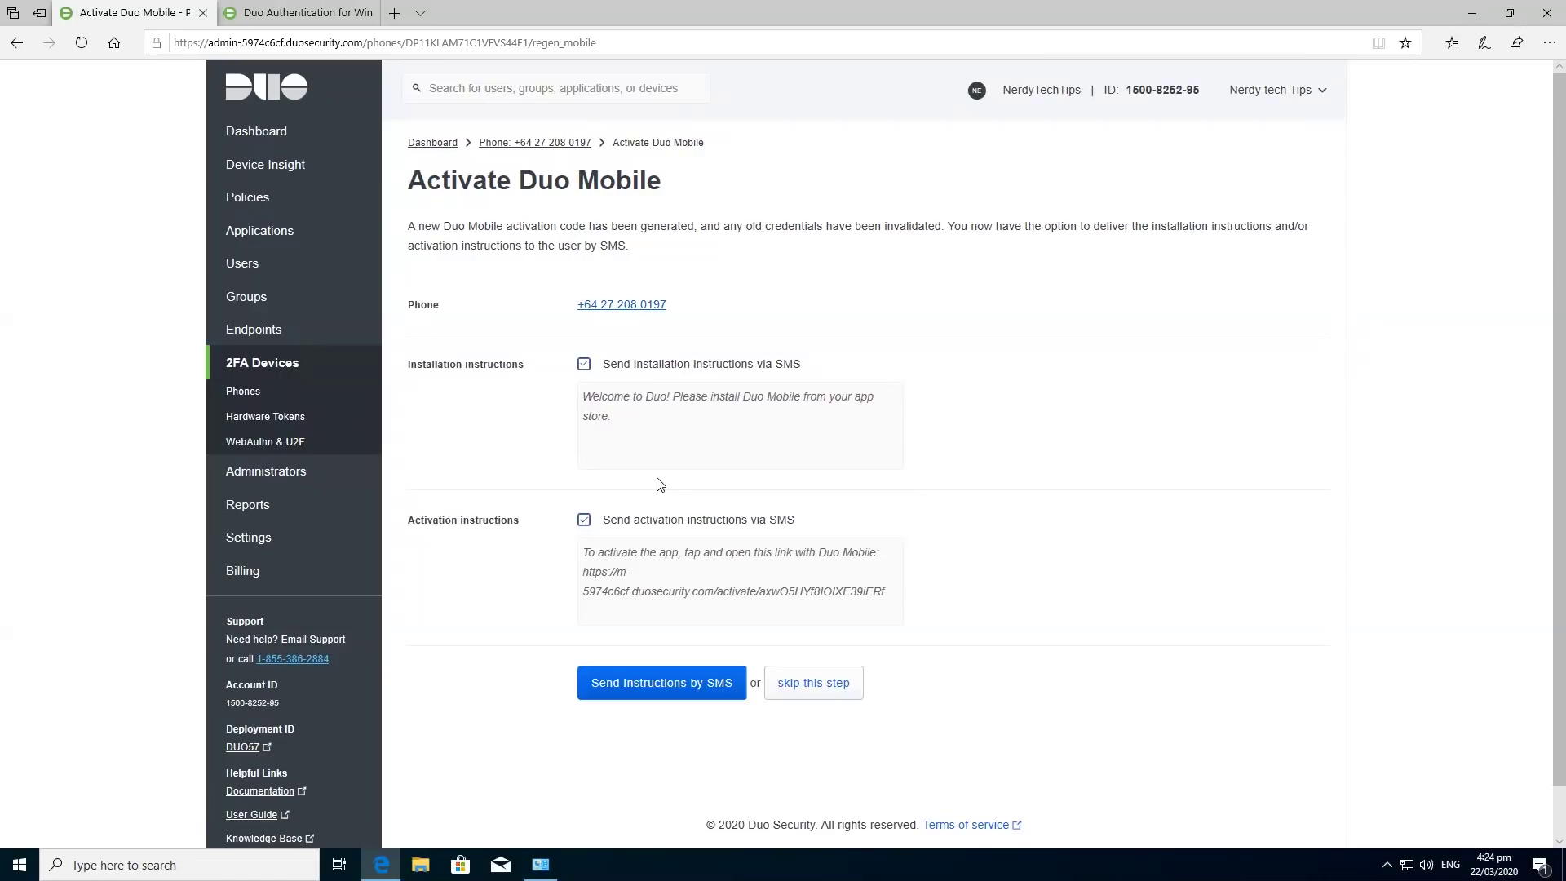
pyautogui.click(716, 693)
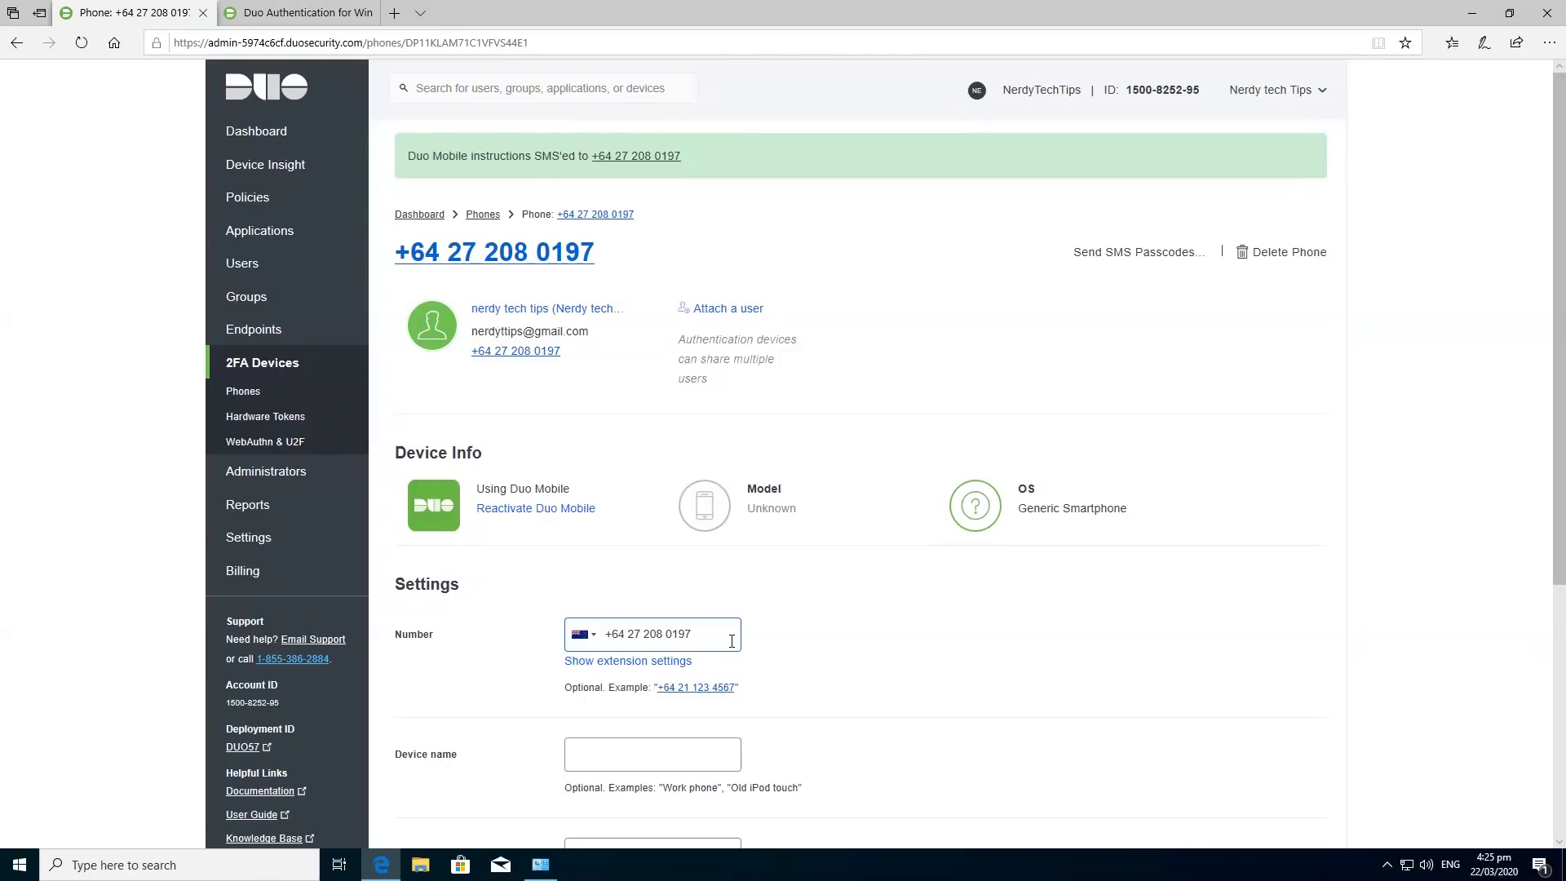
pyautogui.click(1469, 15)
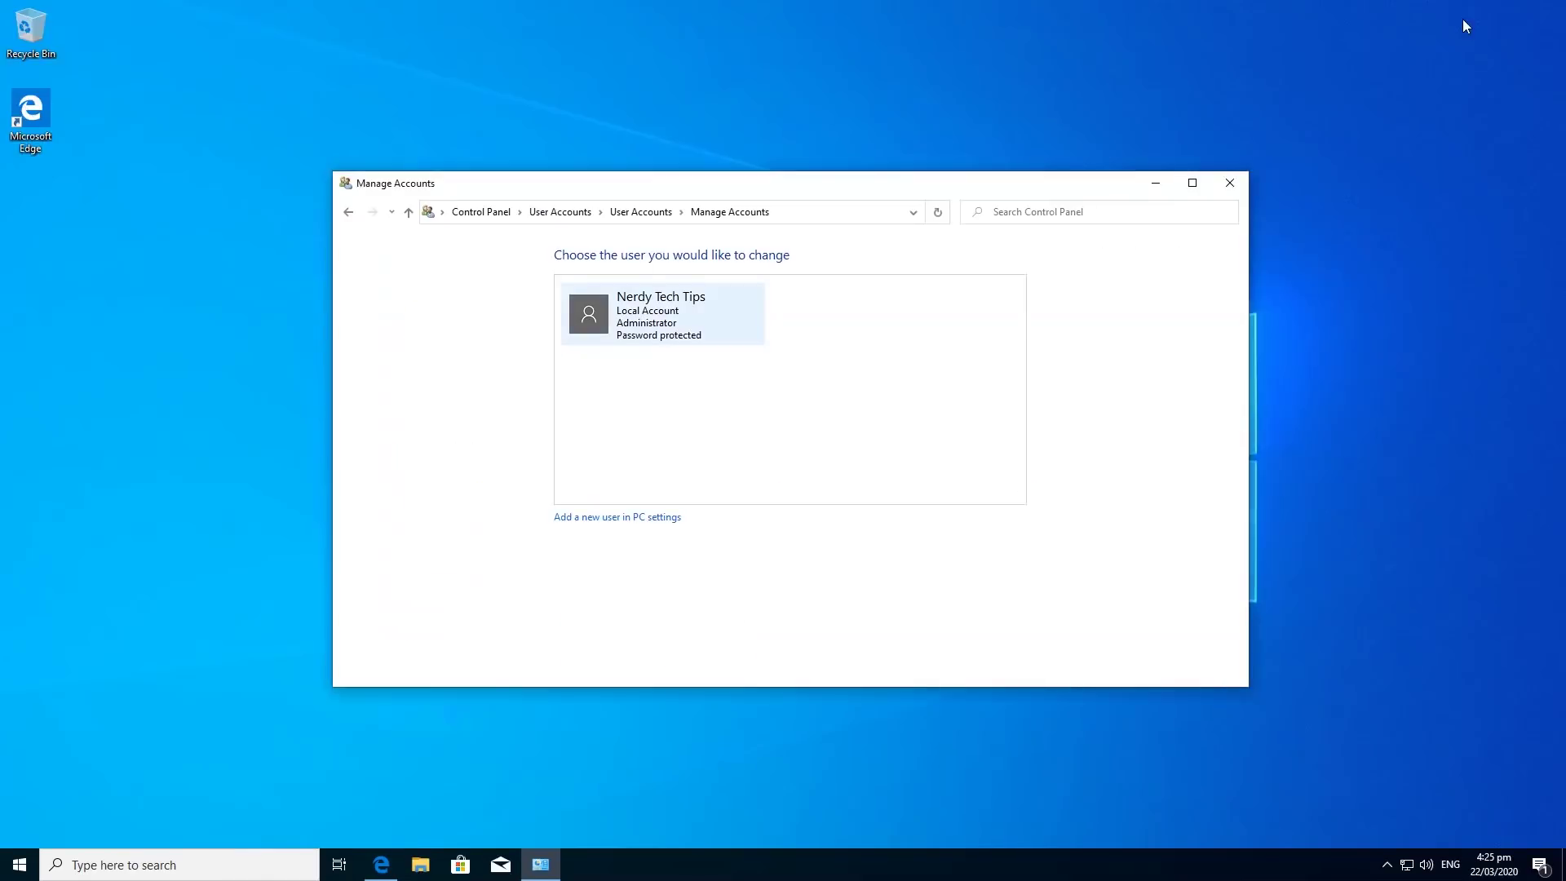
# Close Manage Accounts, minimize the VM, and enter 192.168.50.16 in Remote Desktop Connection.
pyautogui.click(1230, 183)
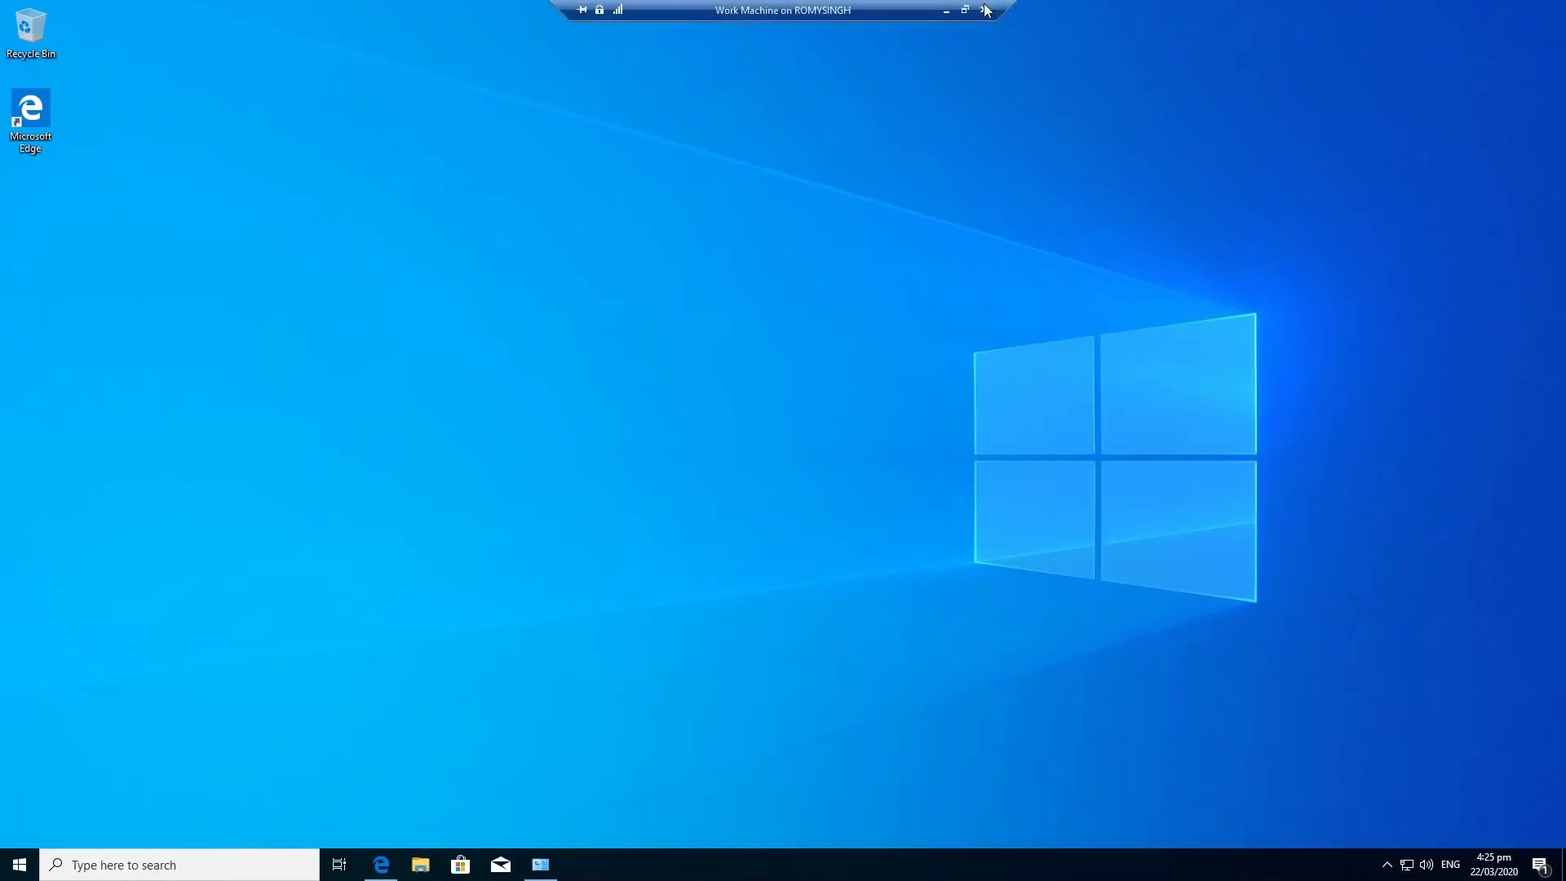
pyautogui.click(946, 12)
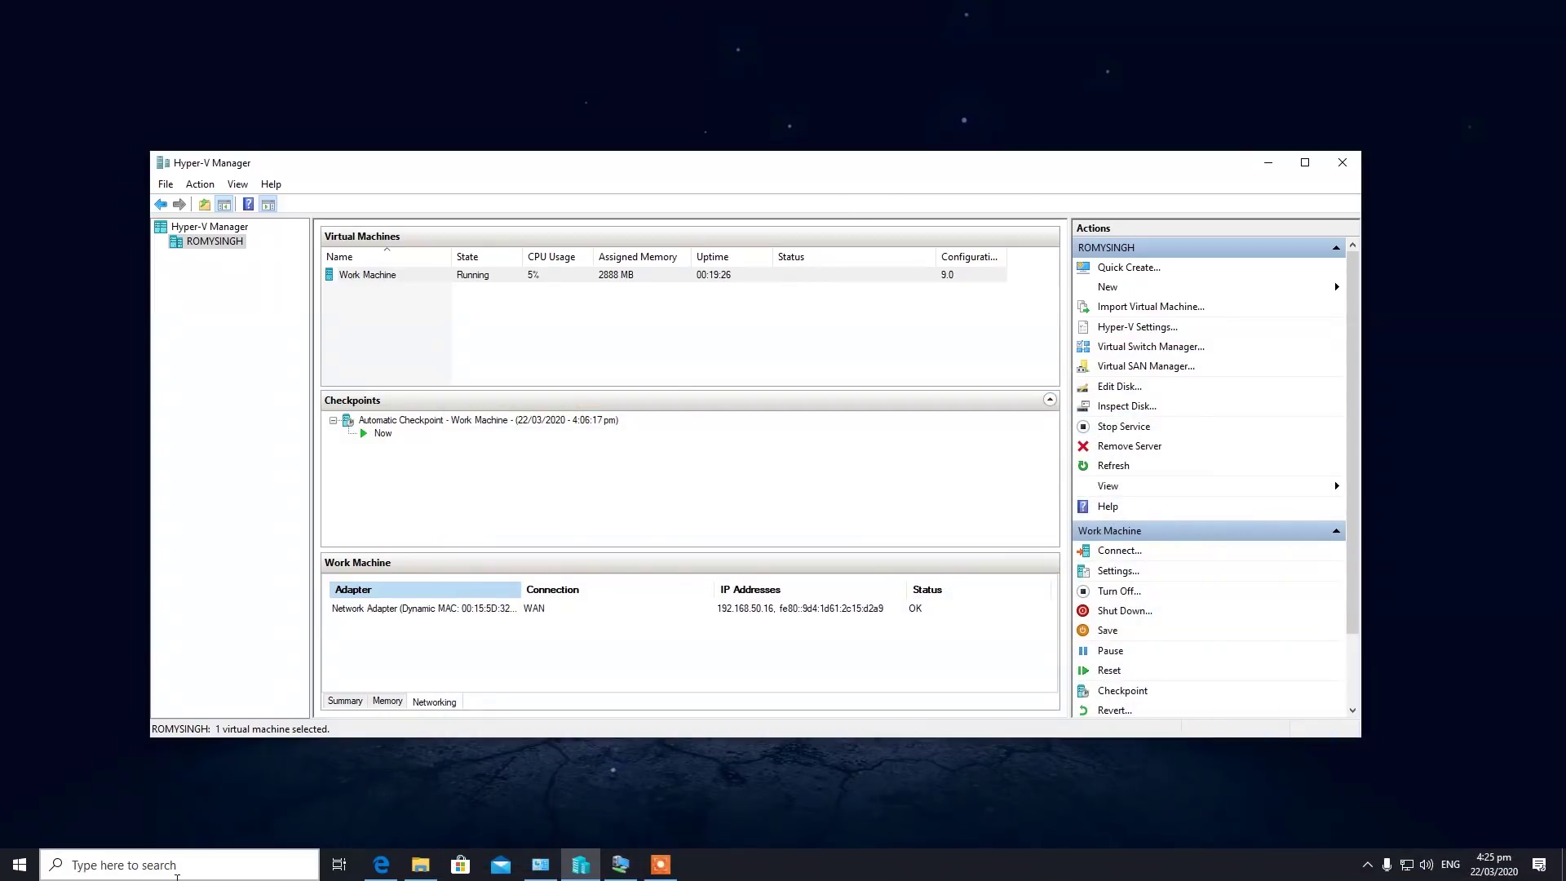
pyautogui.click(177, 867)
pyautogui.write('r')
pyautogui.click(184, 424)
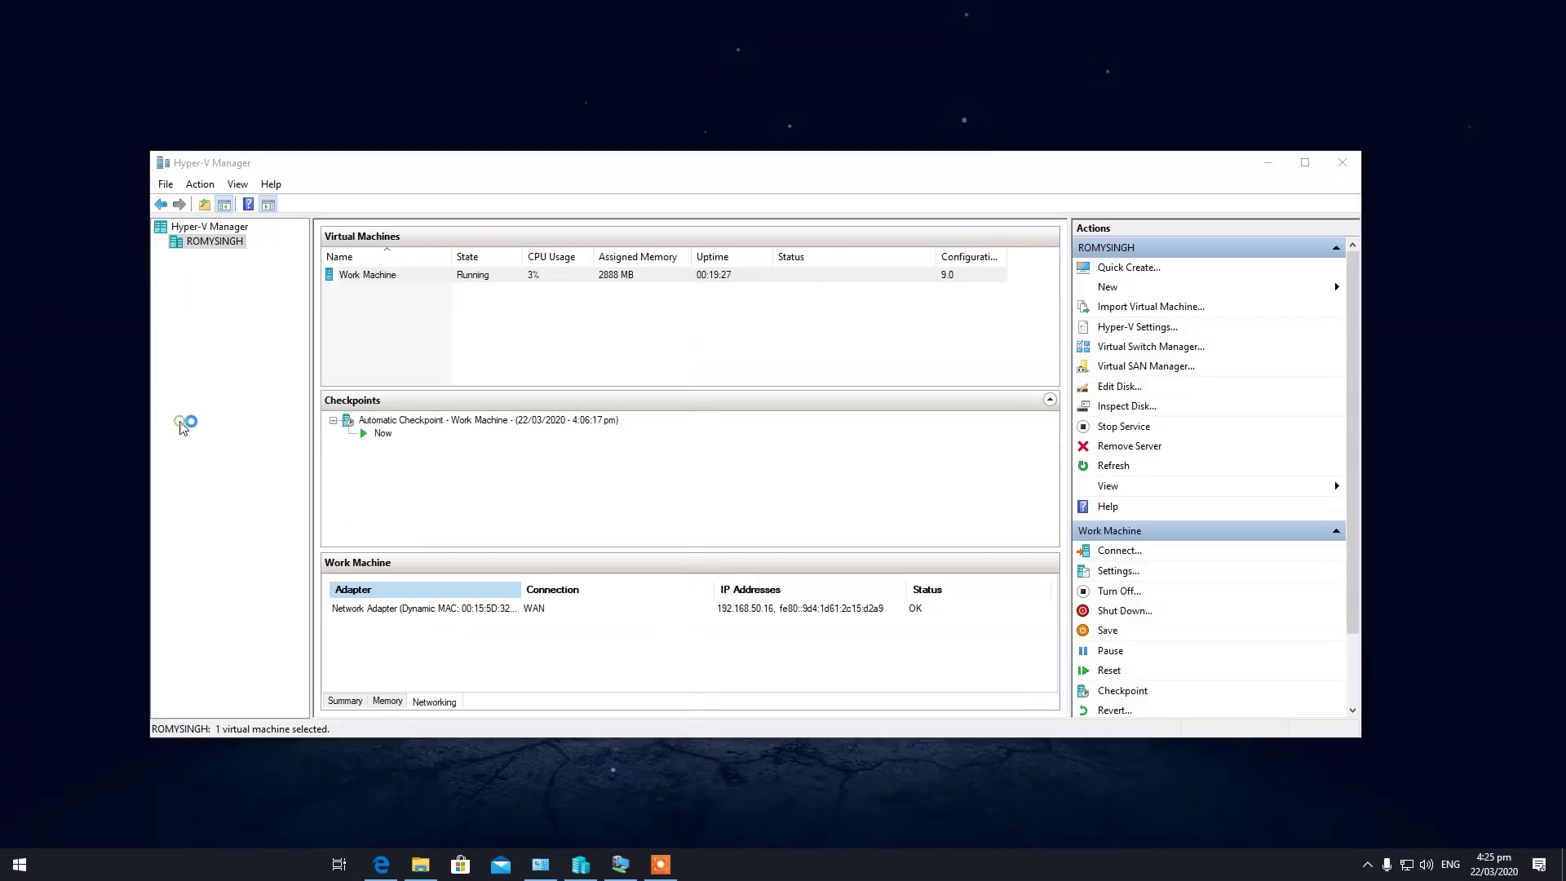
pyautogui.write('192.168.1.5')
pyautogui.moveTo(734, 265); pyautogui.dragTo(722, 268)
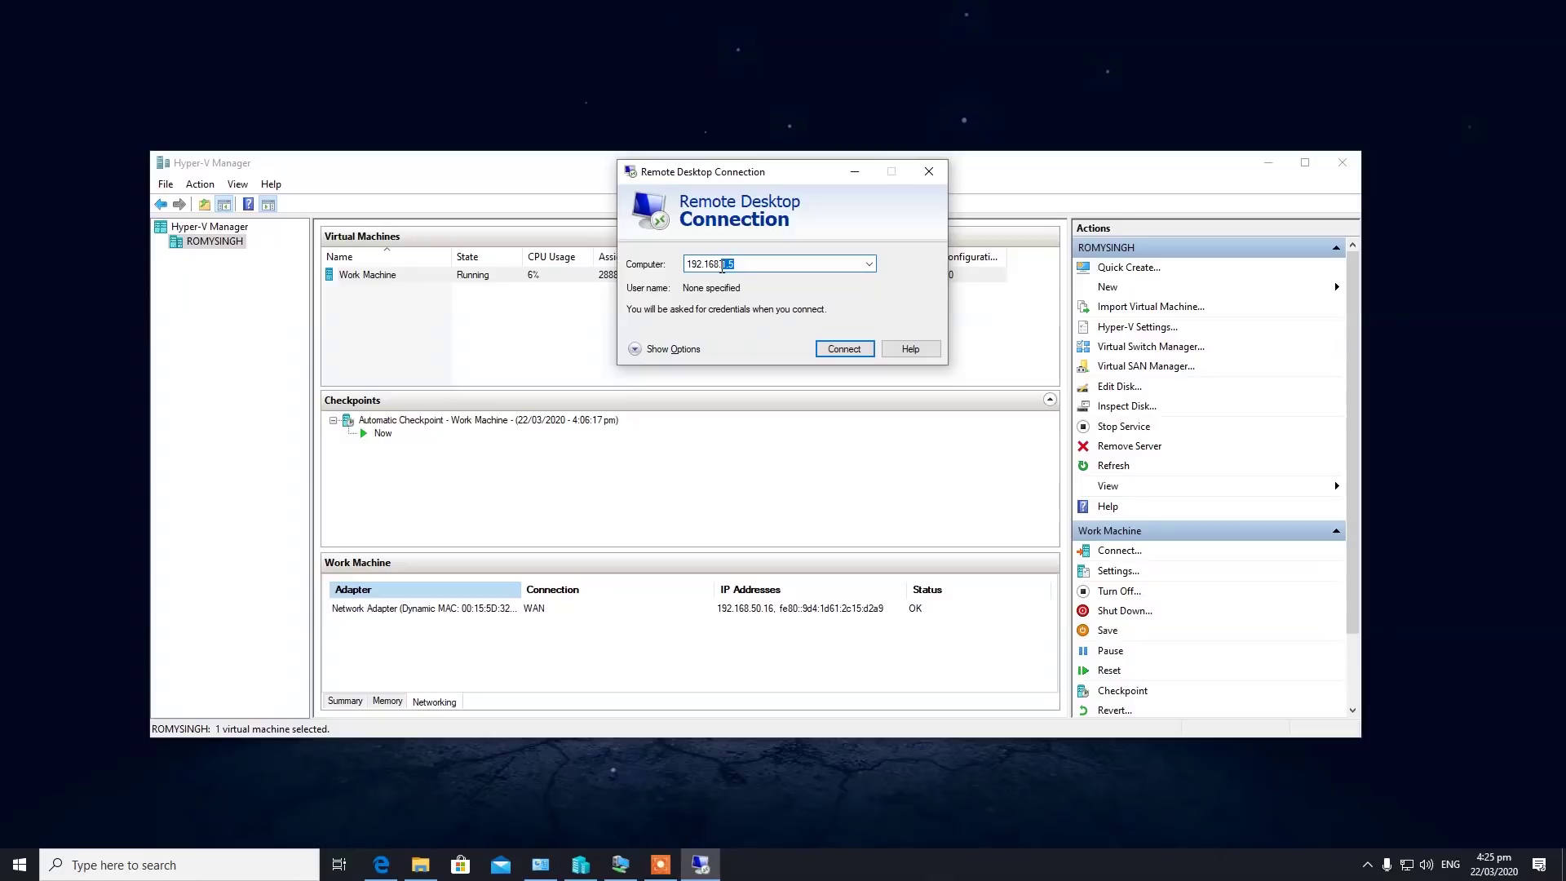
pyautogui.write('50.16')
# Connect and sign in with the work machine account's username and password.
pyautogui.click(858, 342)
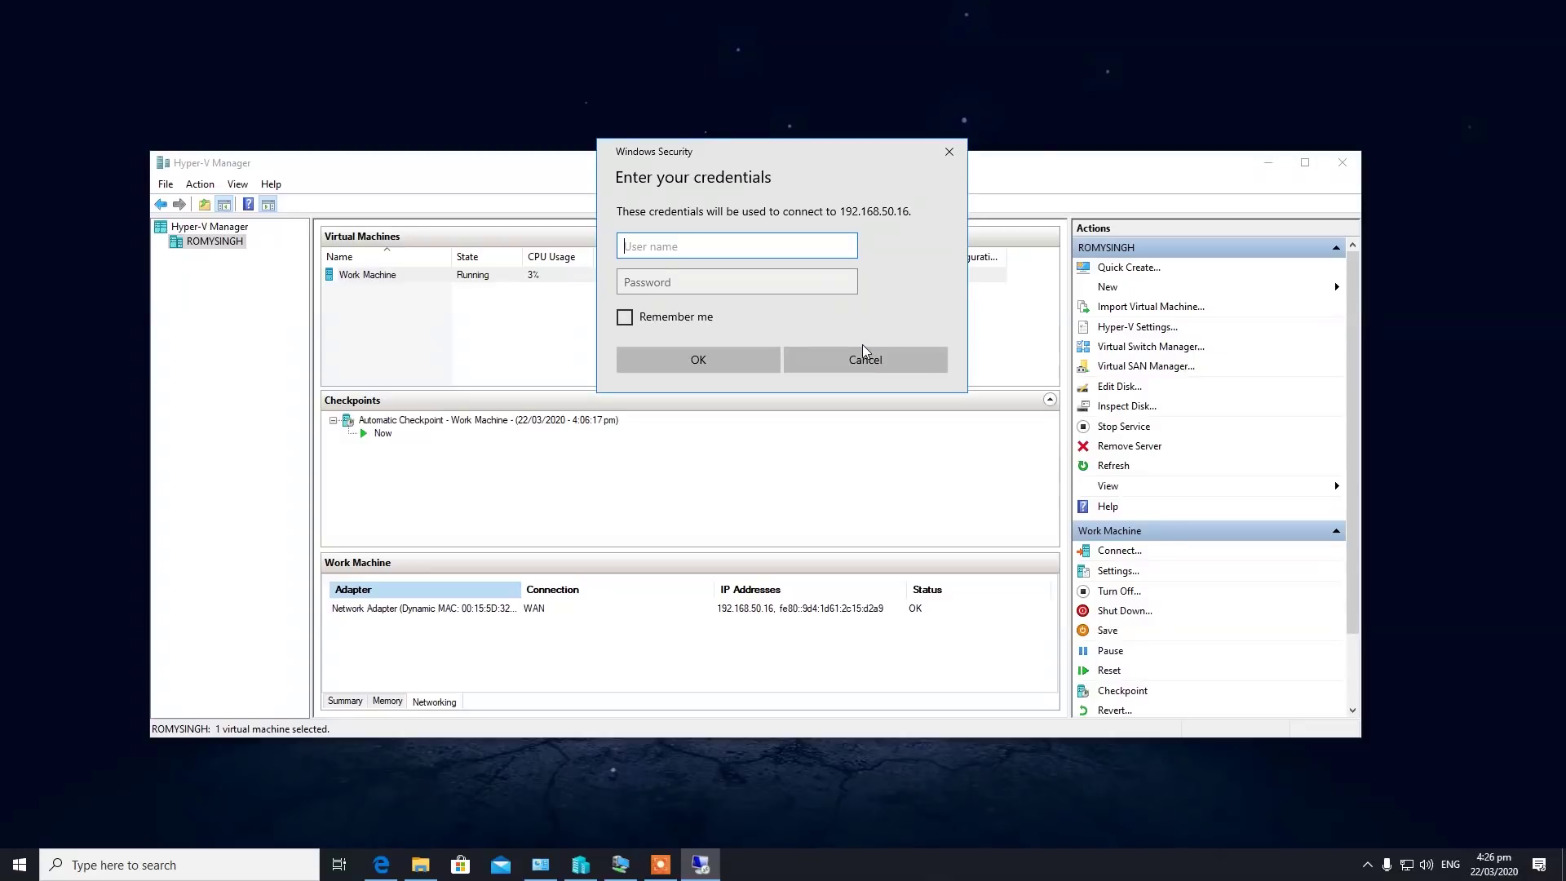
pyautogui.write('Nerdy Tech Tips')
pyautogui.press('Tab')
pyautogui.write('•••')
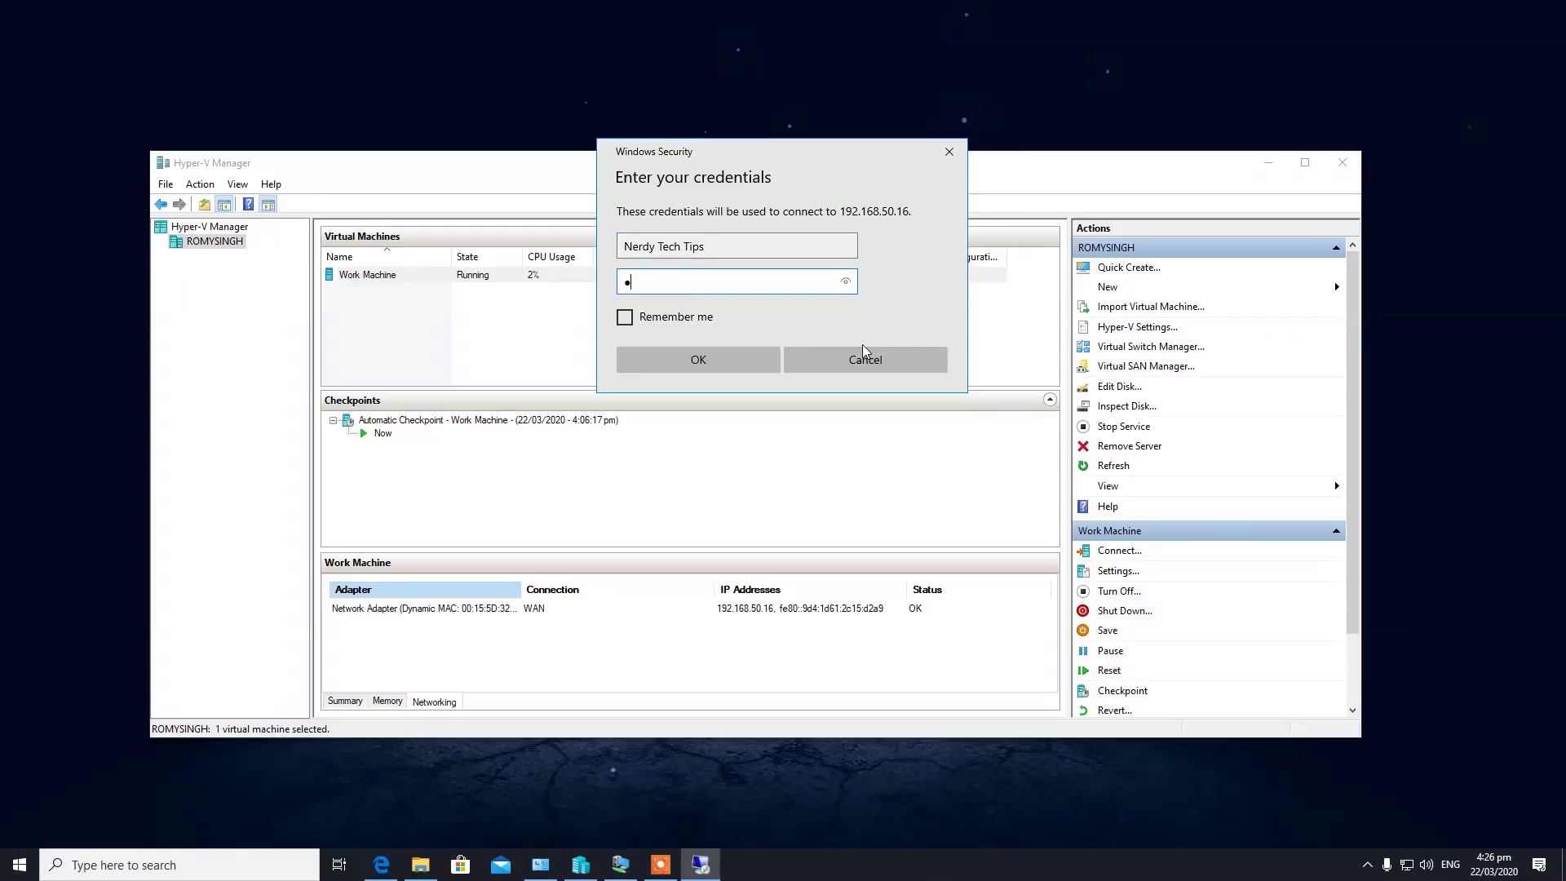
pyautogui.write('••')
pyautogui.click(709, 361)
# Accept the certificate warning, wait for the remote desktop, then minimize the RDP session.
pyautogui.click(856, 407)
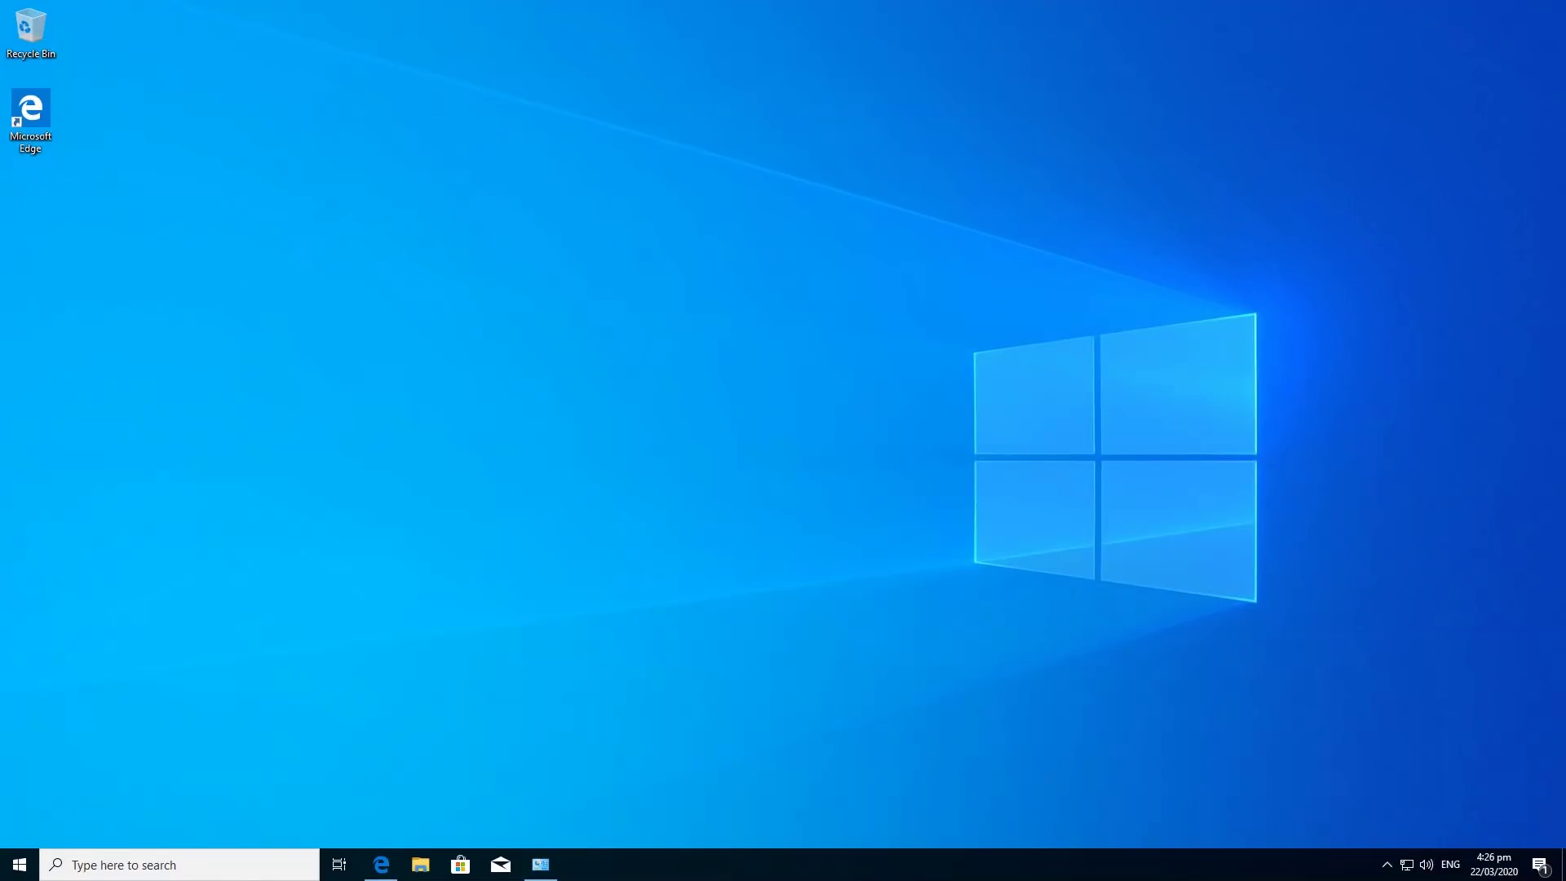
pyautogui.moveTo(714, 1)
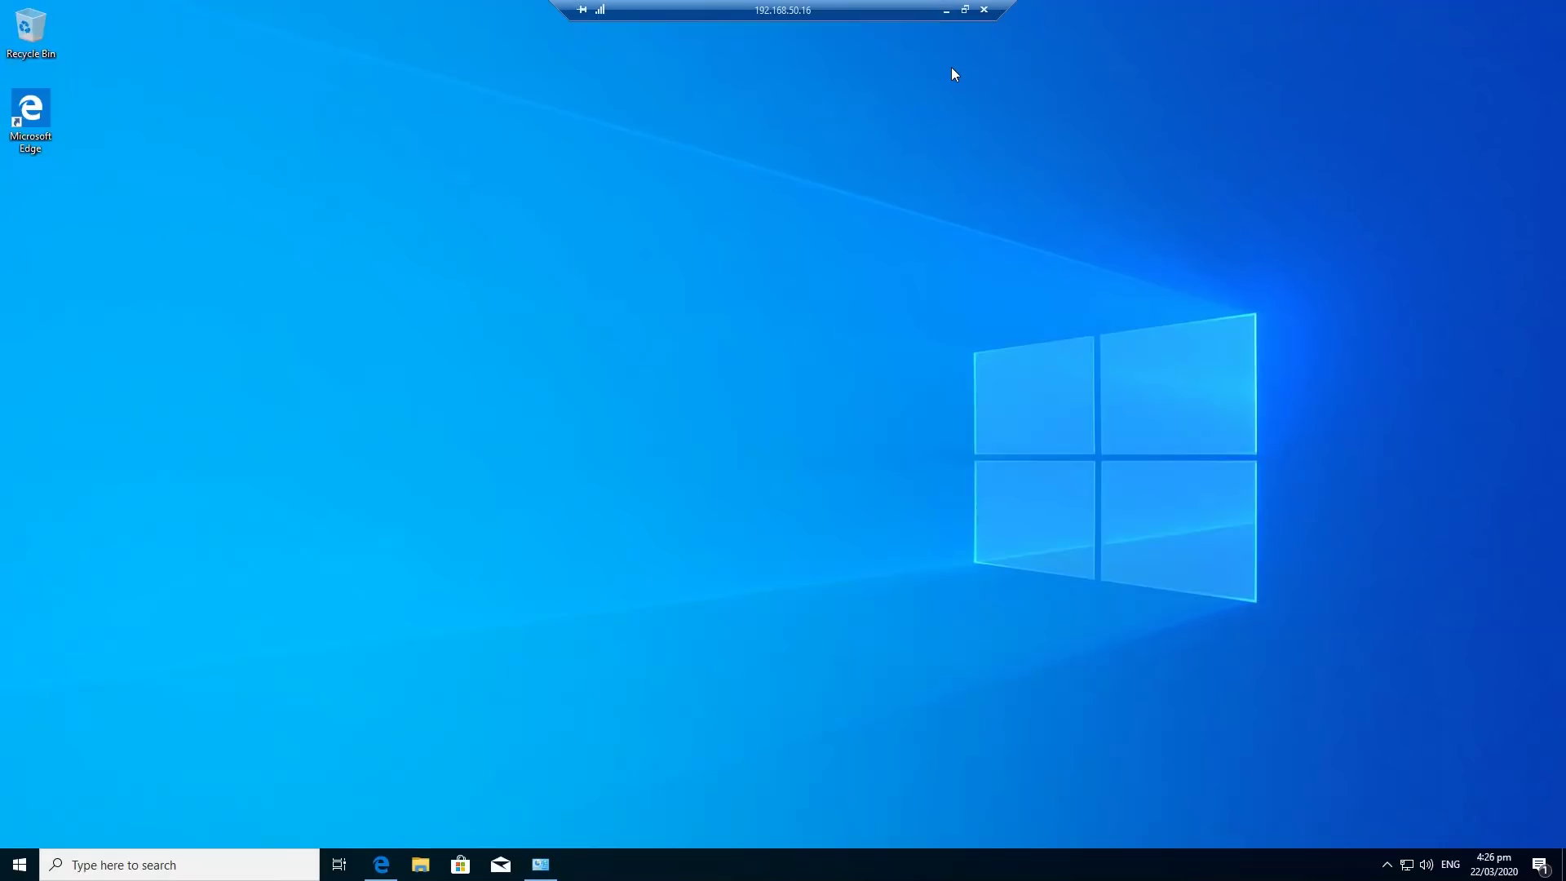
pyautogui.moveTo(987, 8)
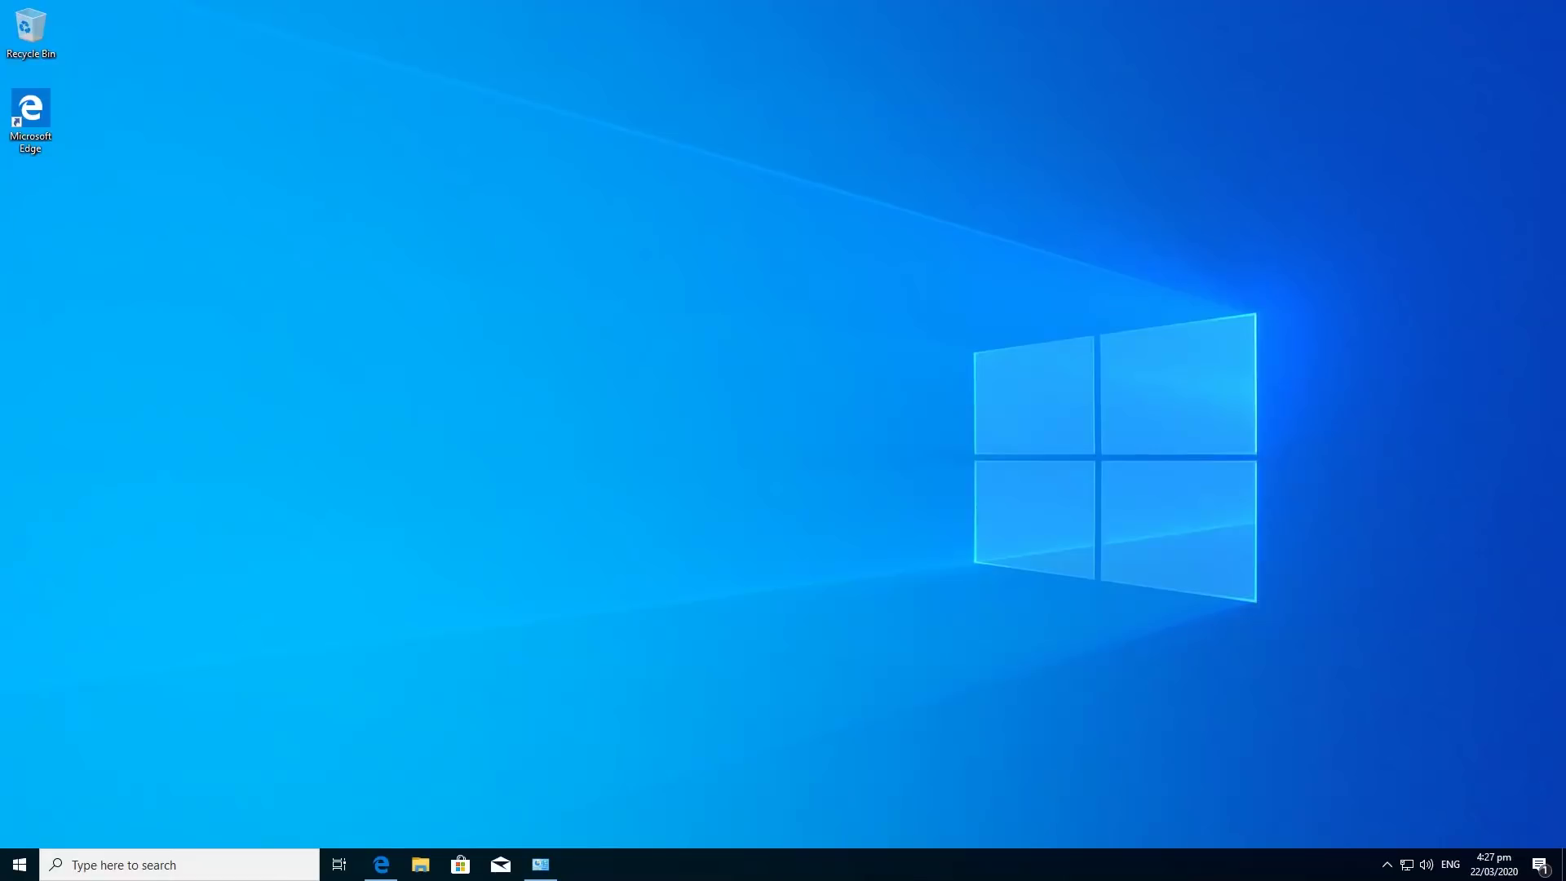
pyautogui.moveTo(888, 7)
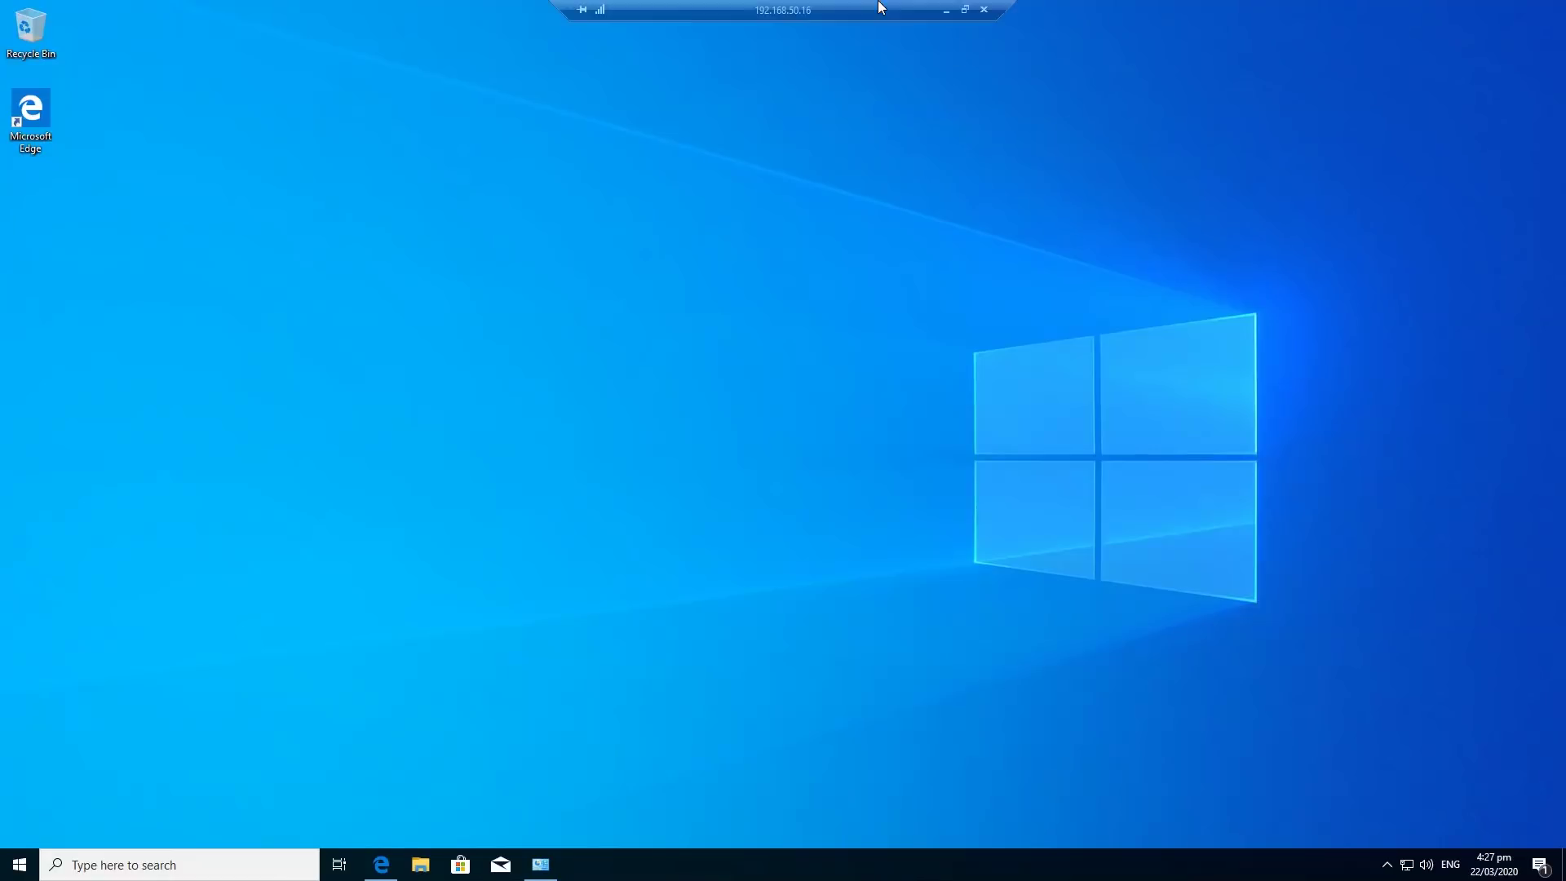
pyautogui.click(948, 10)
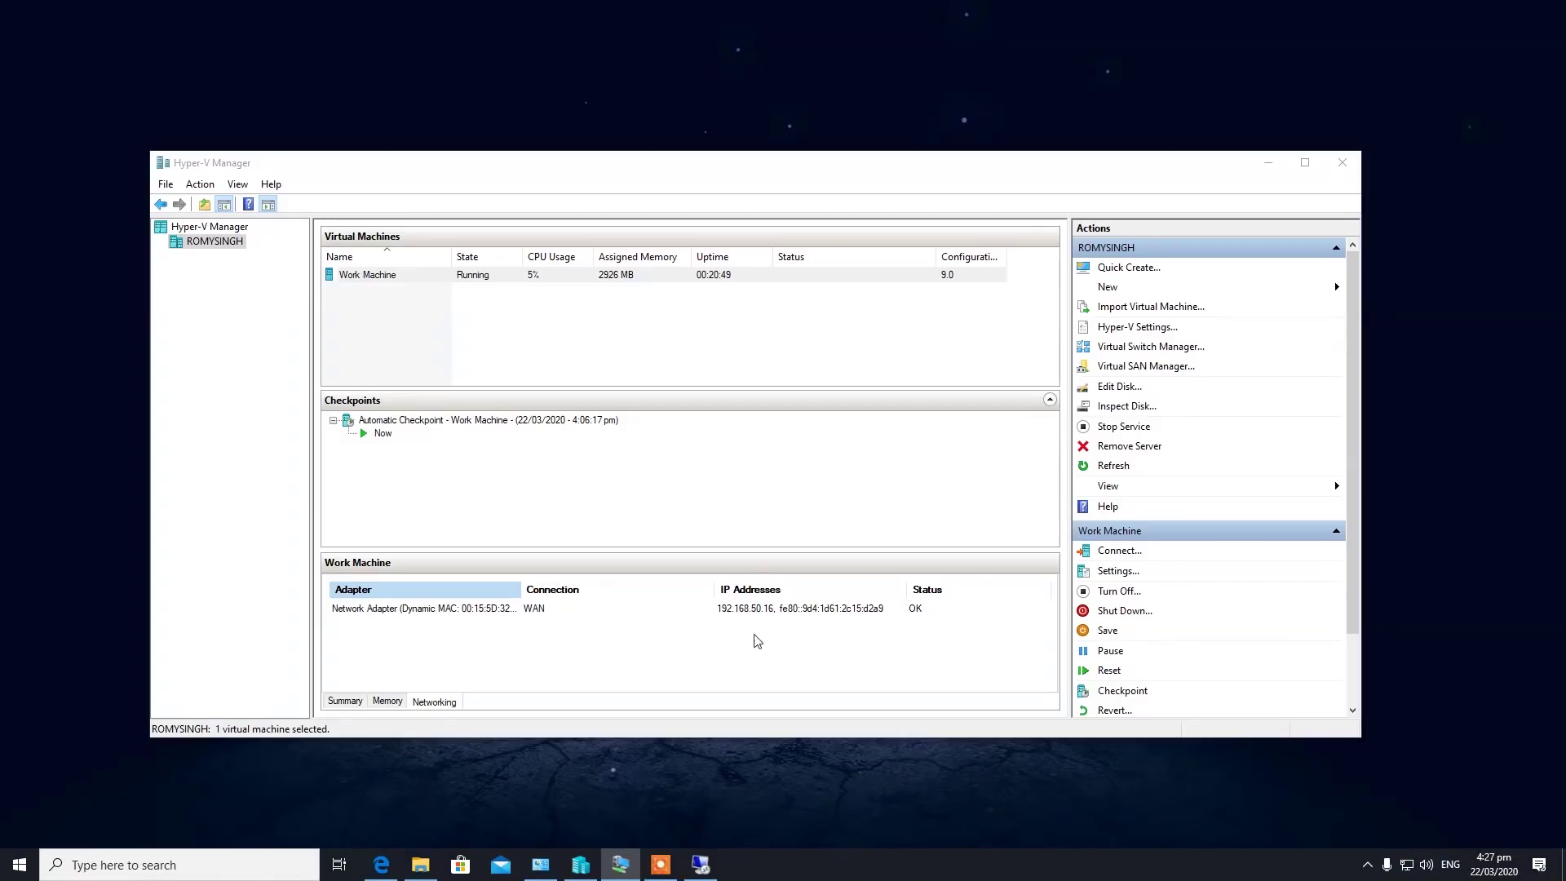
# Search the web for noip.
pyautogui.moveTo(674, 875)
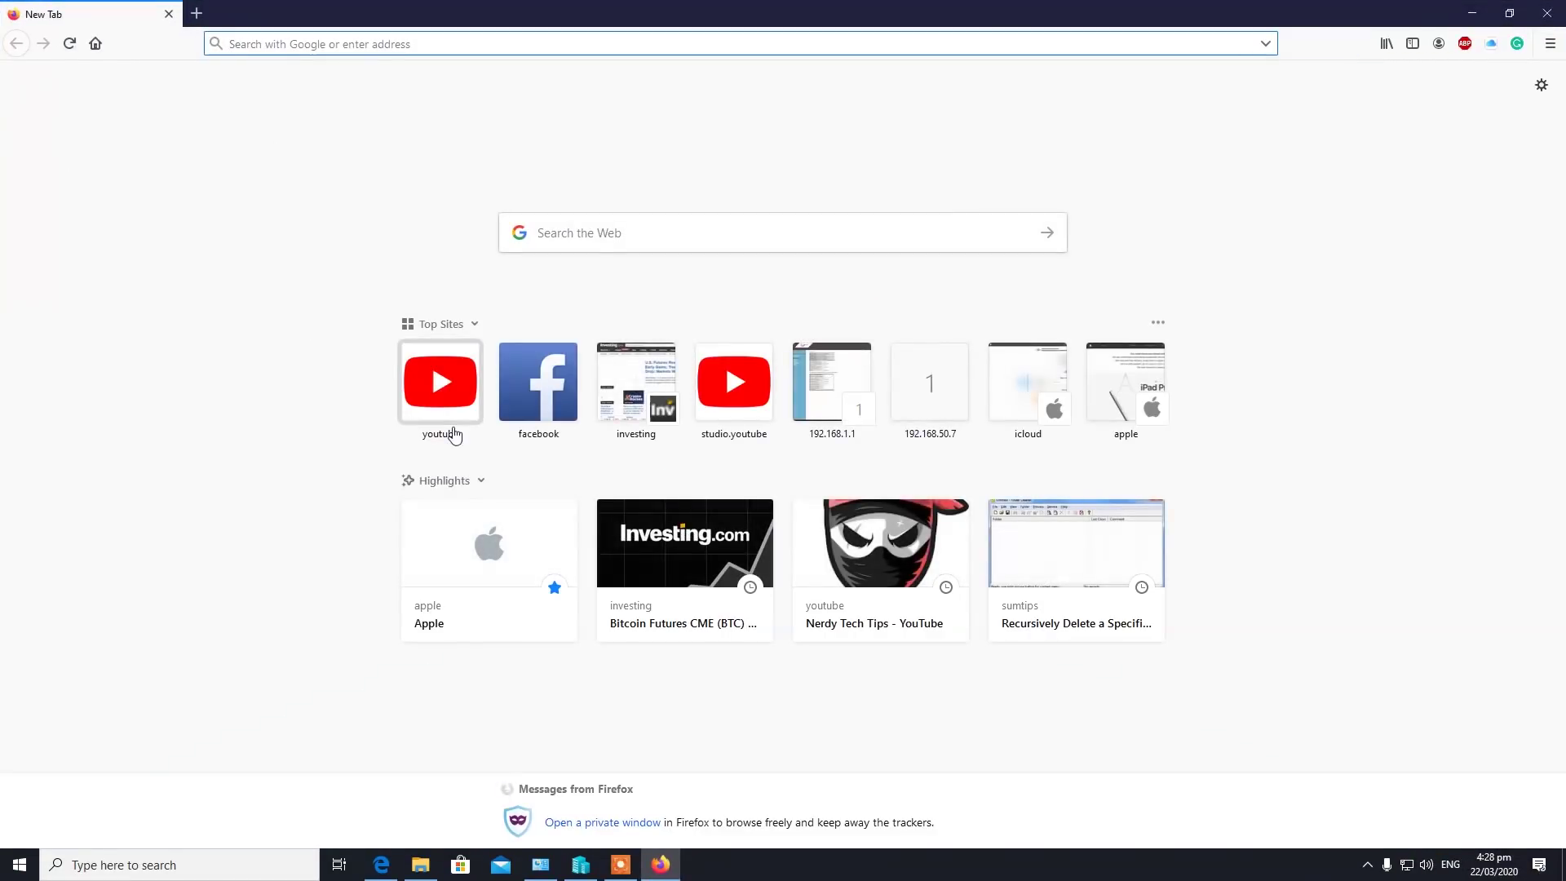
pyautogui.click(530, 232)
pyautogui.write('noo')
pyautogui.press('BackSpace')
pyautogui.write('ip')
pyautogui.press('Return')
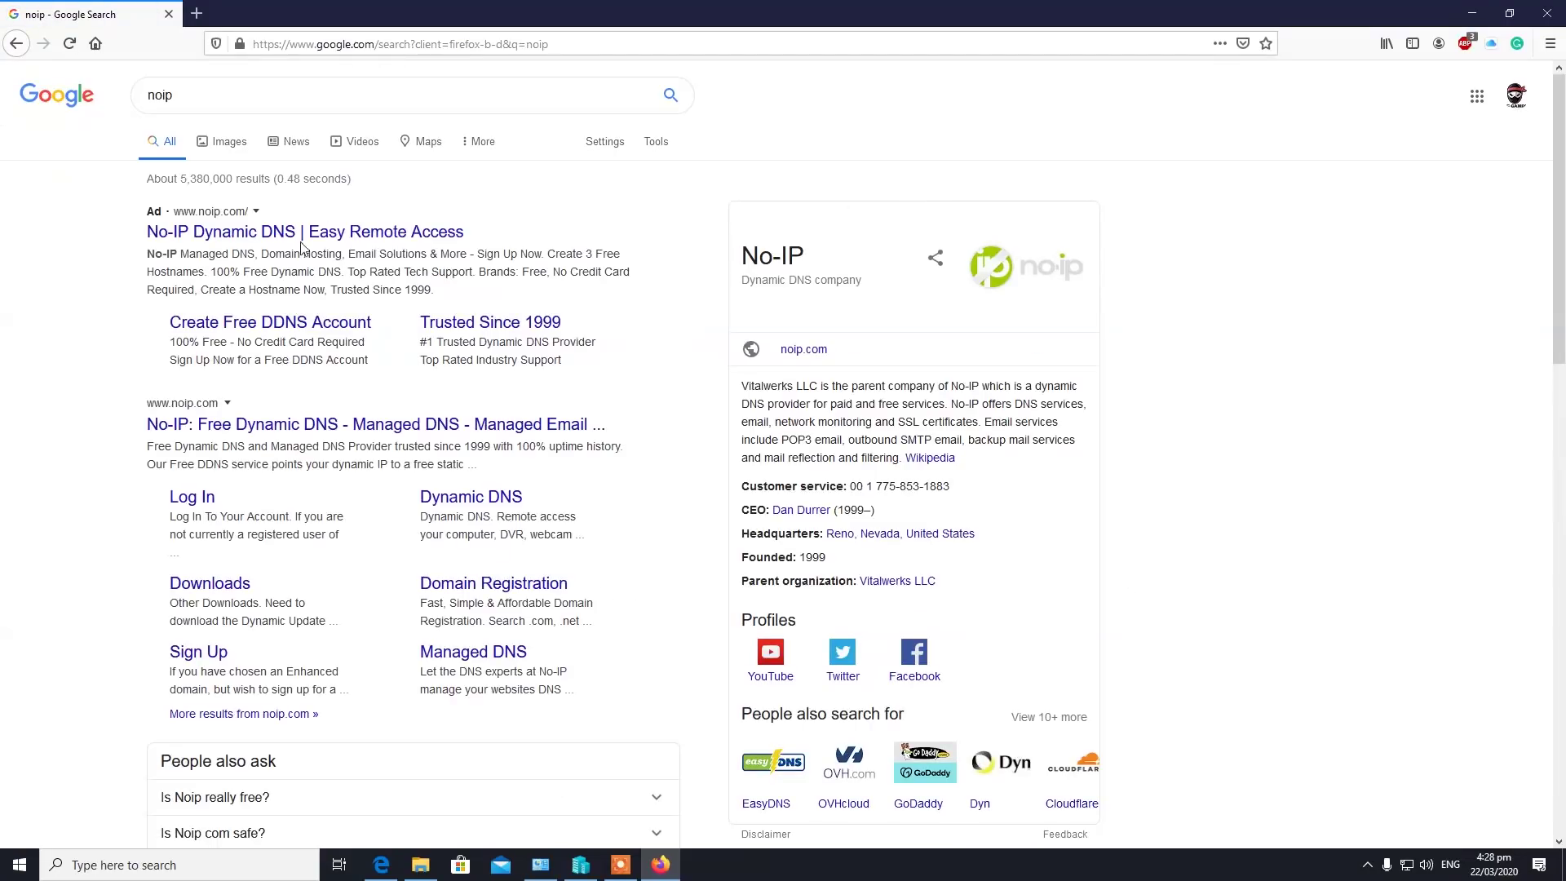
# Open noip.com and expand the free hostname domain dropdown.
pyautogui.click(256, 427)
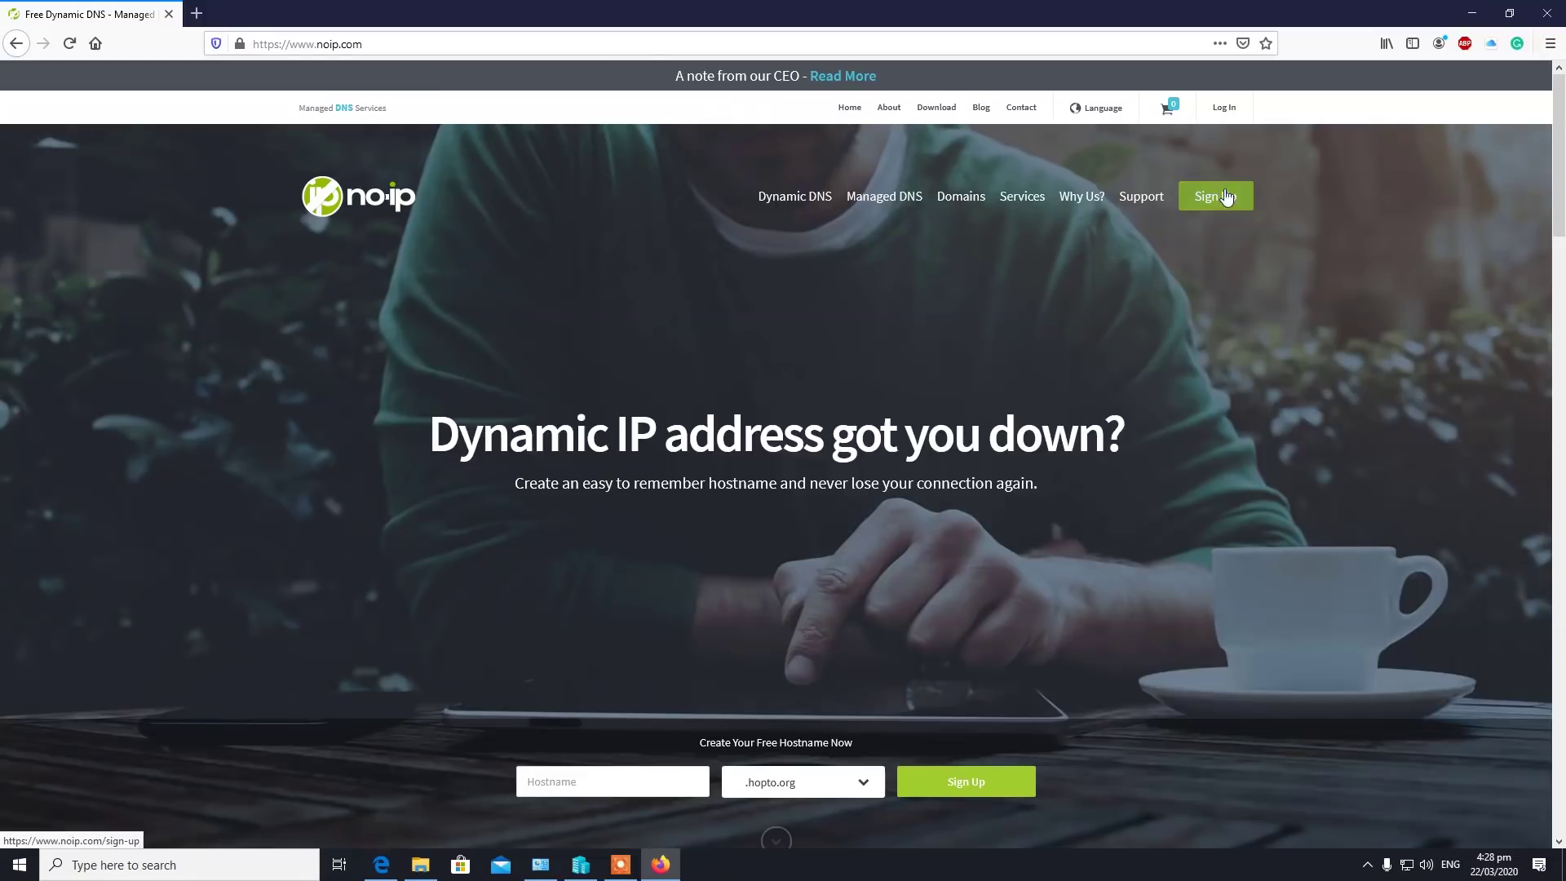
pyautogui.scroll(-5, 1286, 516)
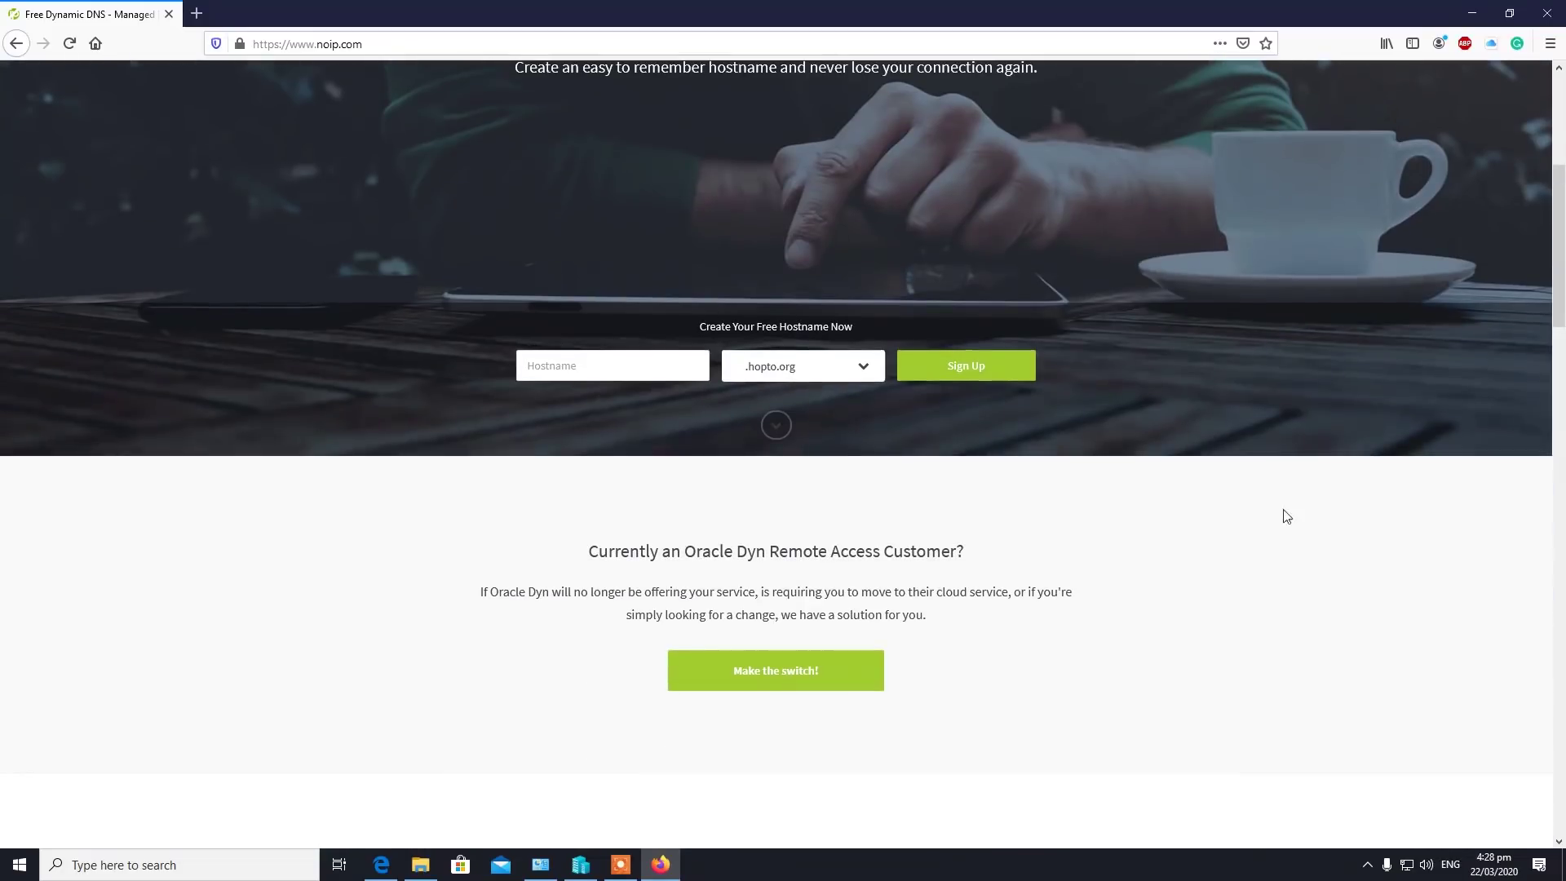
pyautogui.click(863, 373)
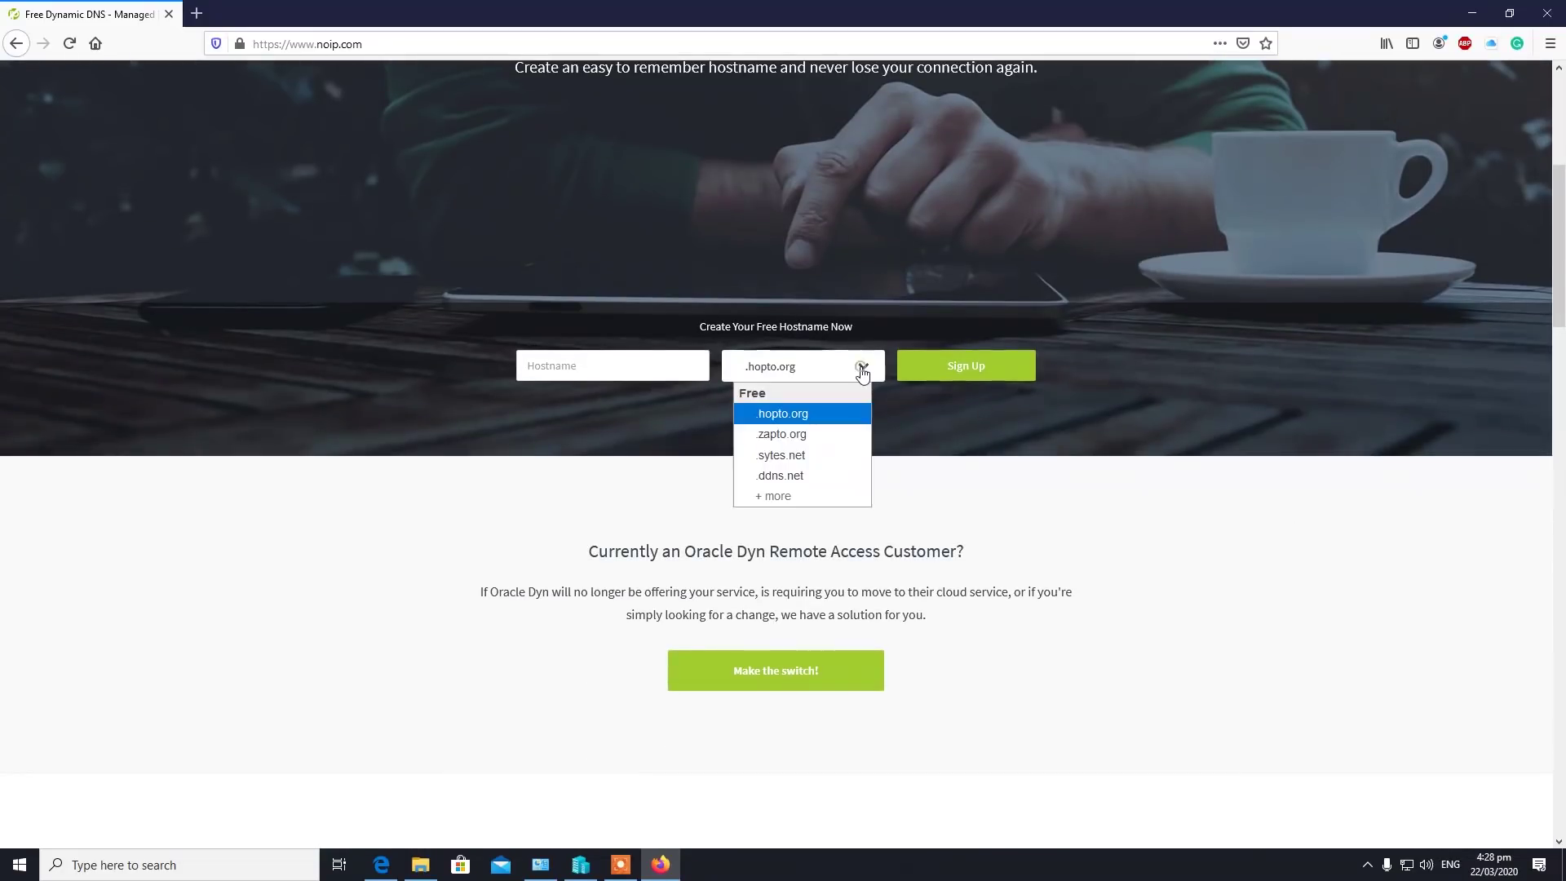
# Pick ddns.net, replace the unavailable test name dfdfdf with nerdy, and sign up.
pyautogui.click(805, 481)
pyautogui.click(590, 372)
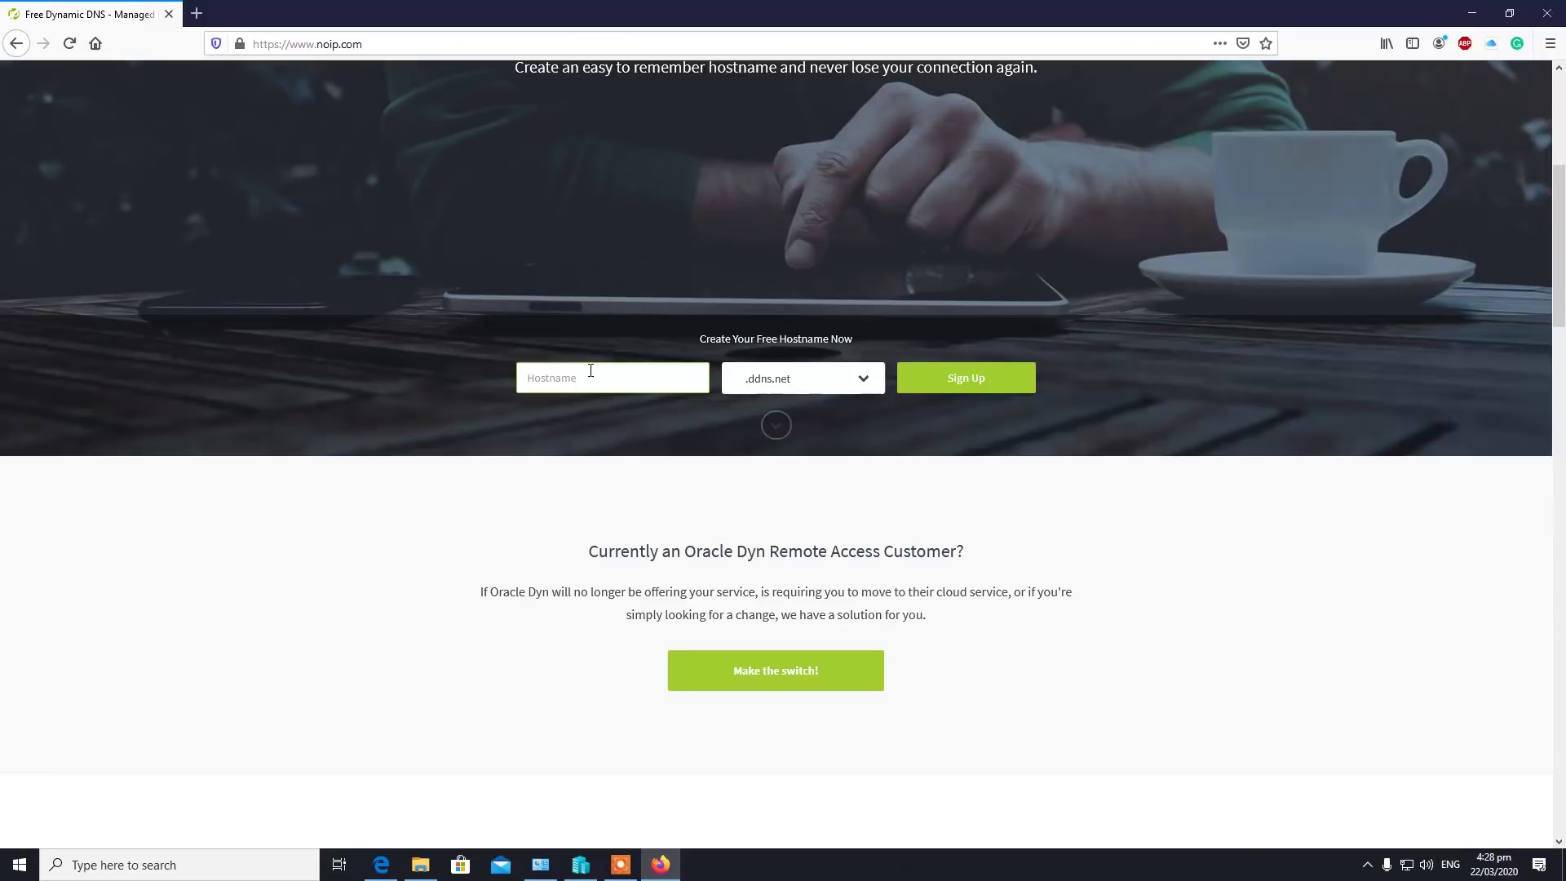
pyautogui.write('dfdfdf')
pyautogui.click(975, 377)
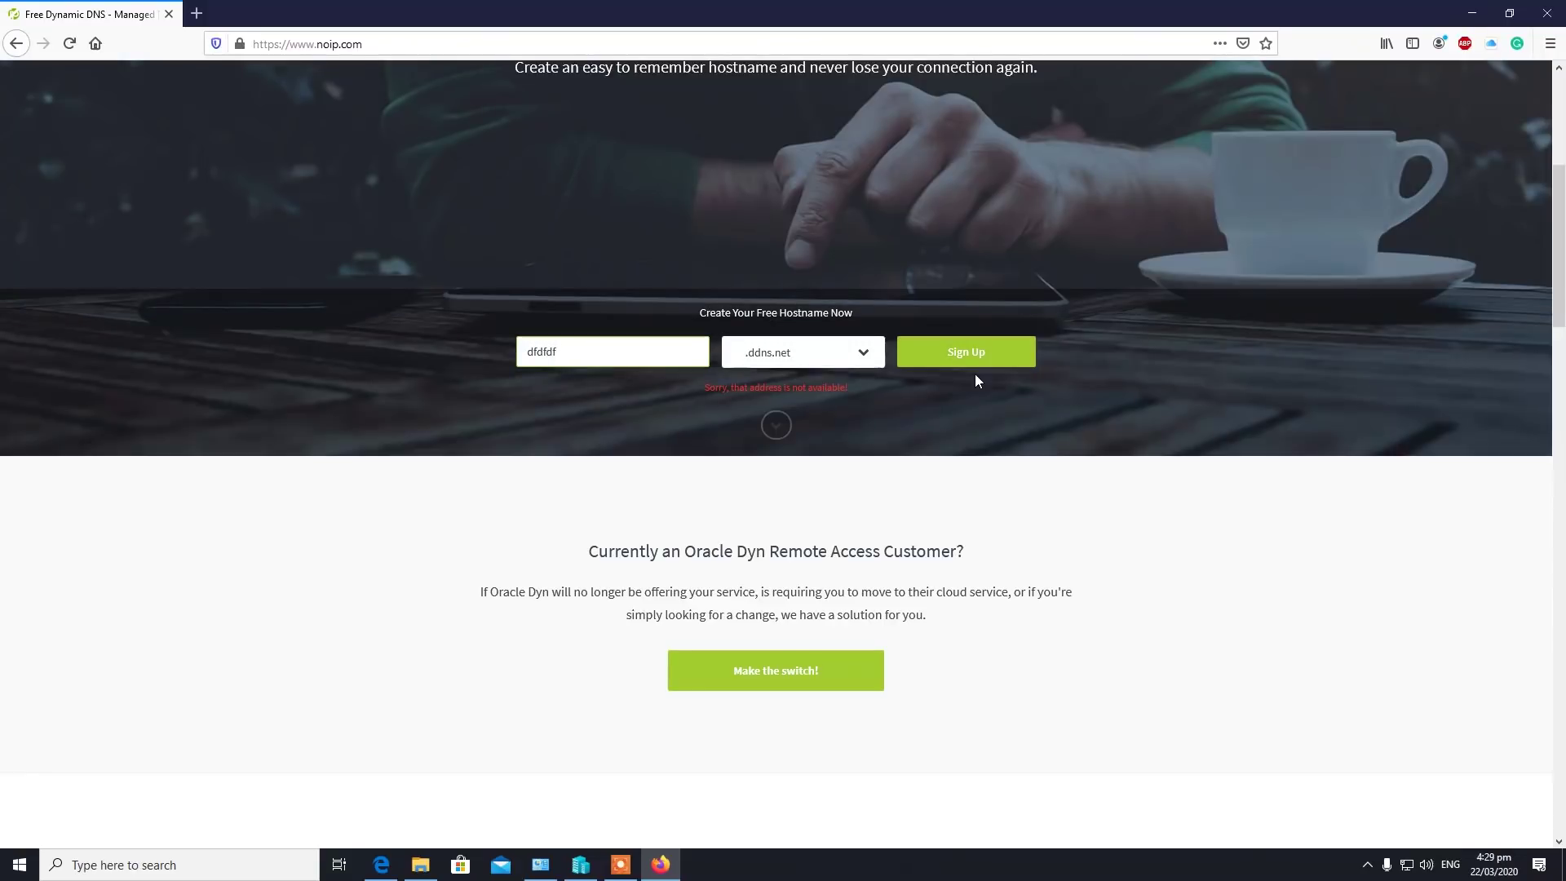
pyautogui.doubleClick(601, 351)
pyautogui.write('nerdy')
pyautogui.press('BackSpace')
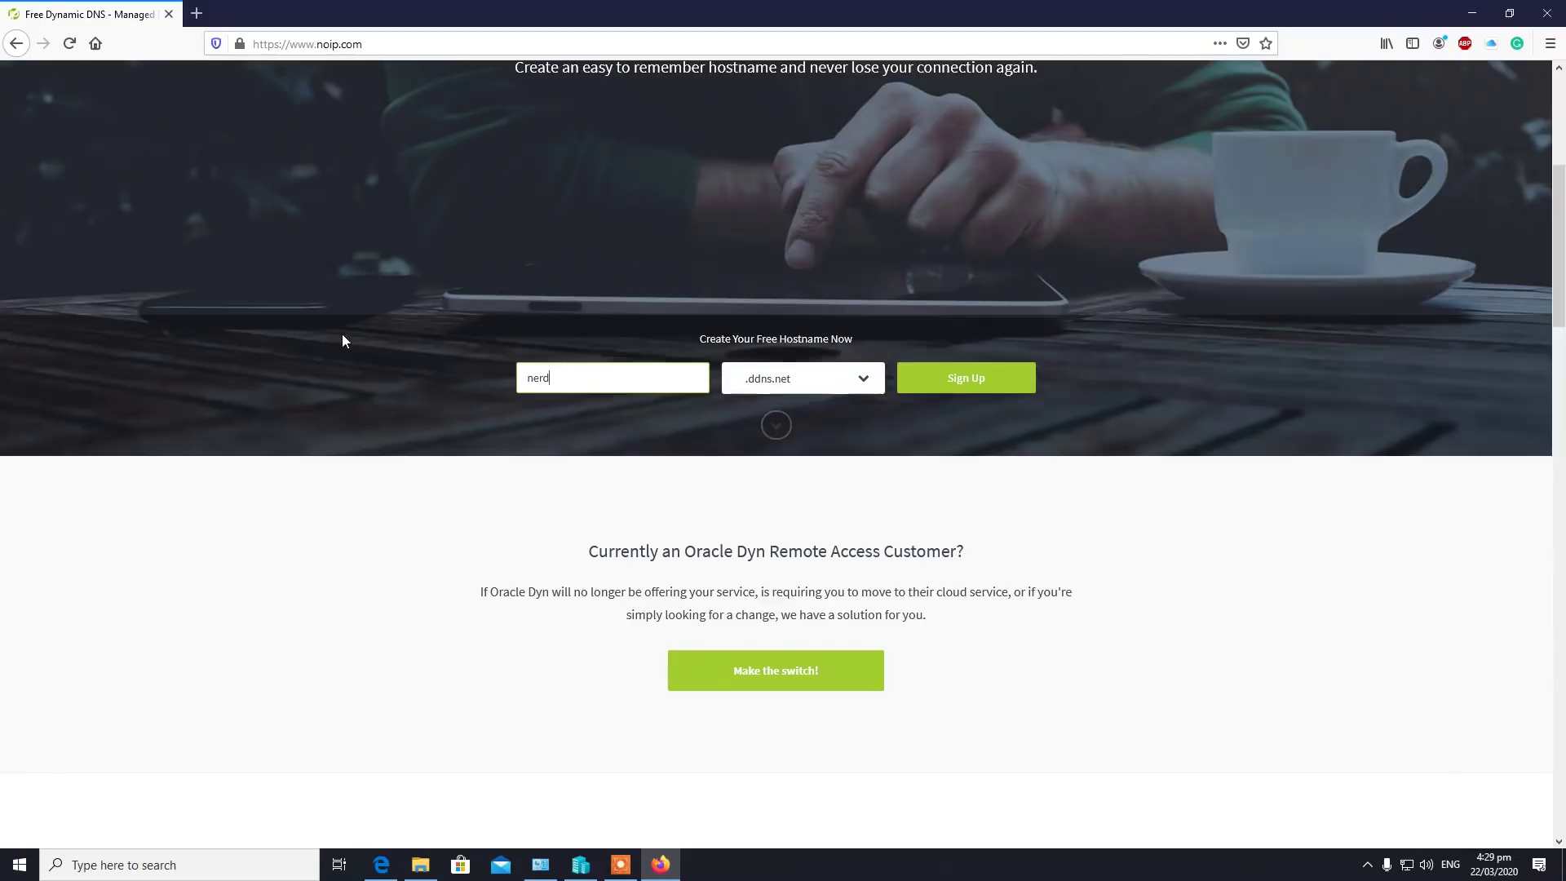
pyautogui.write('t')
pyautogui.press('BackSpace')
pyautogui.write('y')
pyautogui.click(925, 446)
pyautogui.click(966, 379)
# Fill in the account e-mail and password and submit the sign-up form.
pyautogui.click(506, 291)
pyautogui.click(473, 364)
pyautogui.write('•••••••••••')
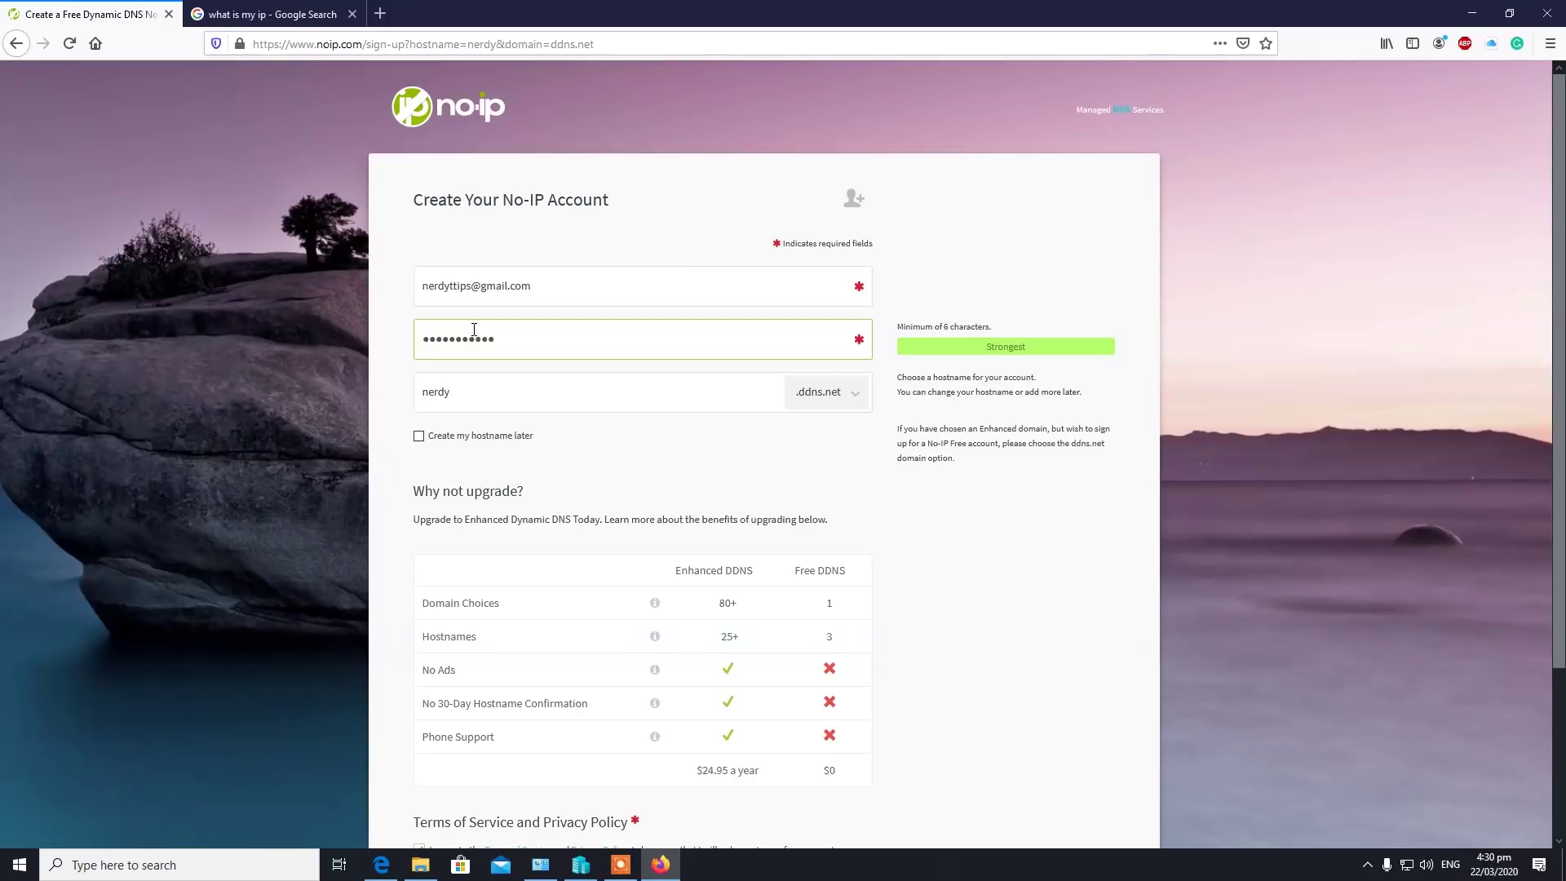
pyautogui.scroll(-2, 789, 607)
pyautogui.click(687, 764)
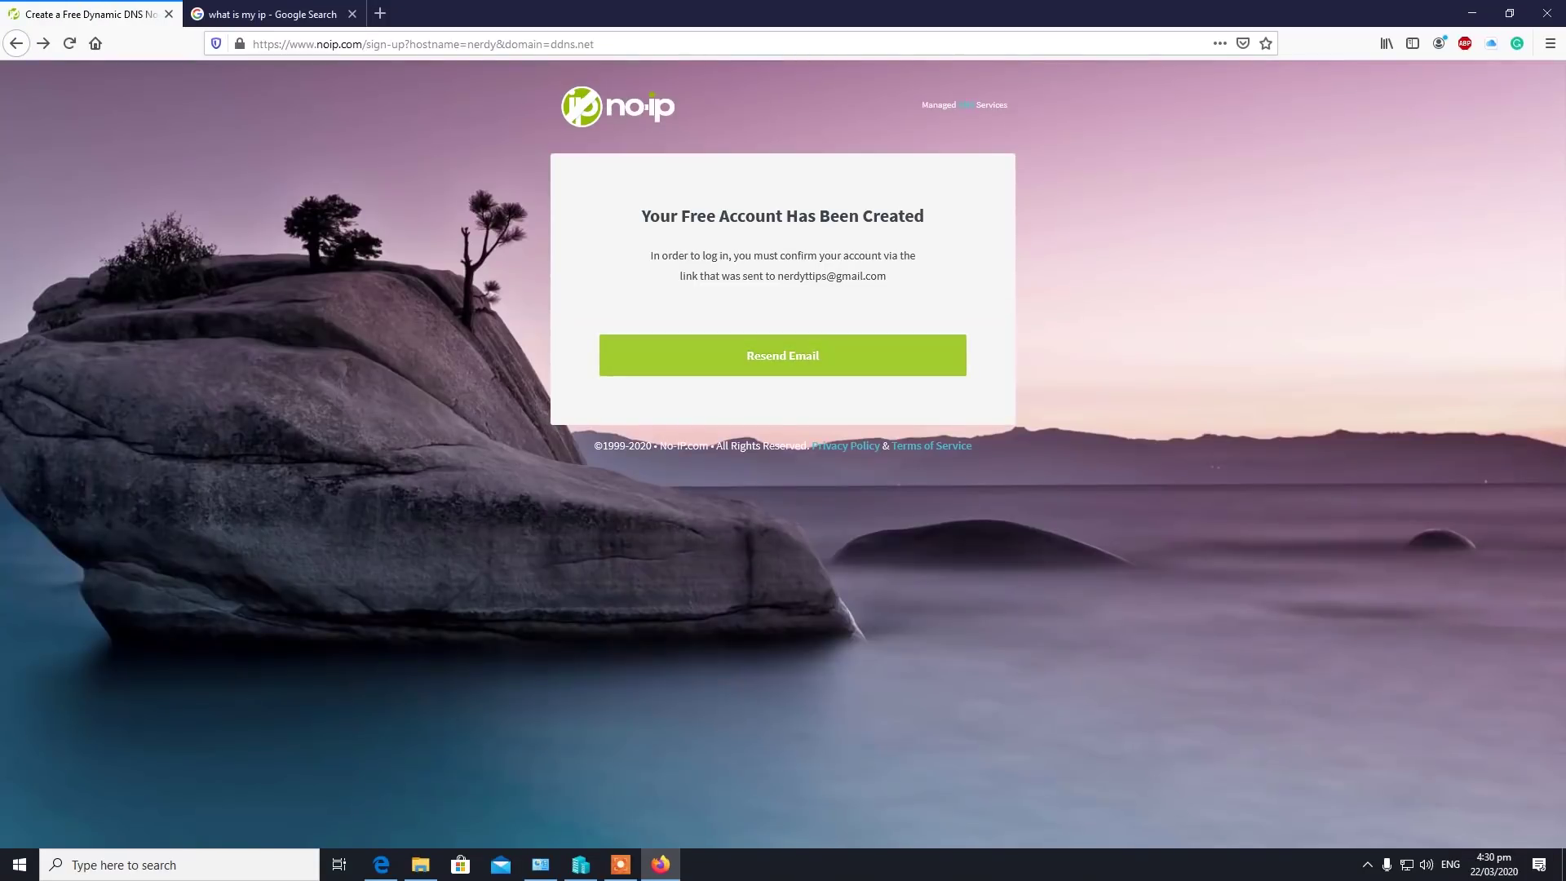
pyautogui.hotkey('alt', 'Tab')
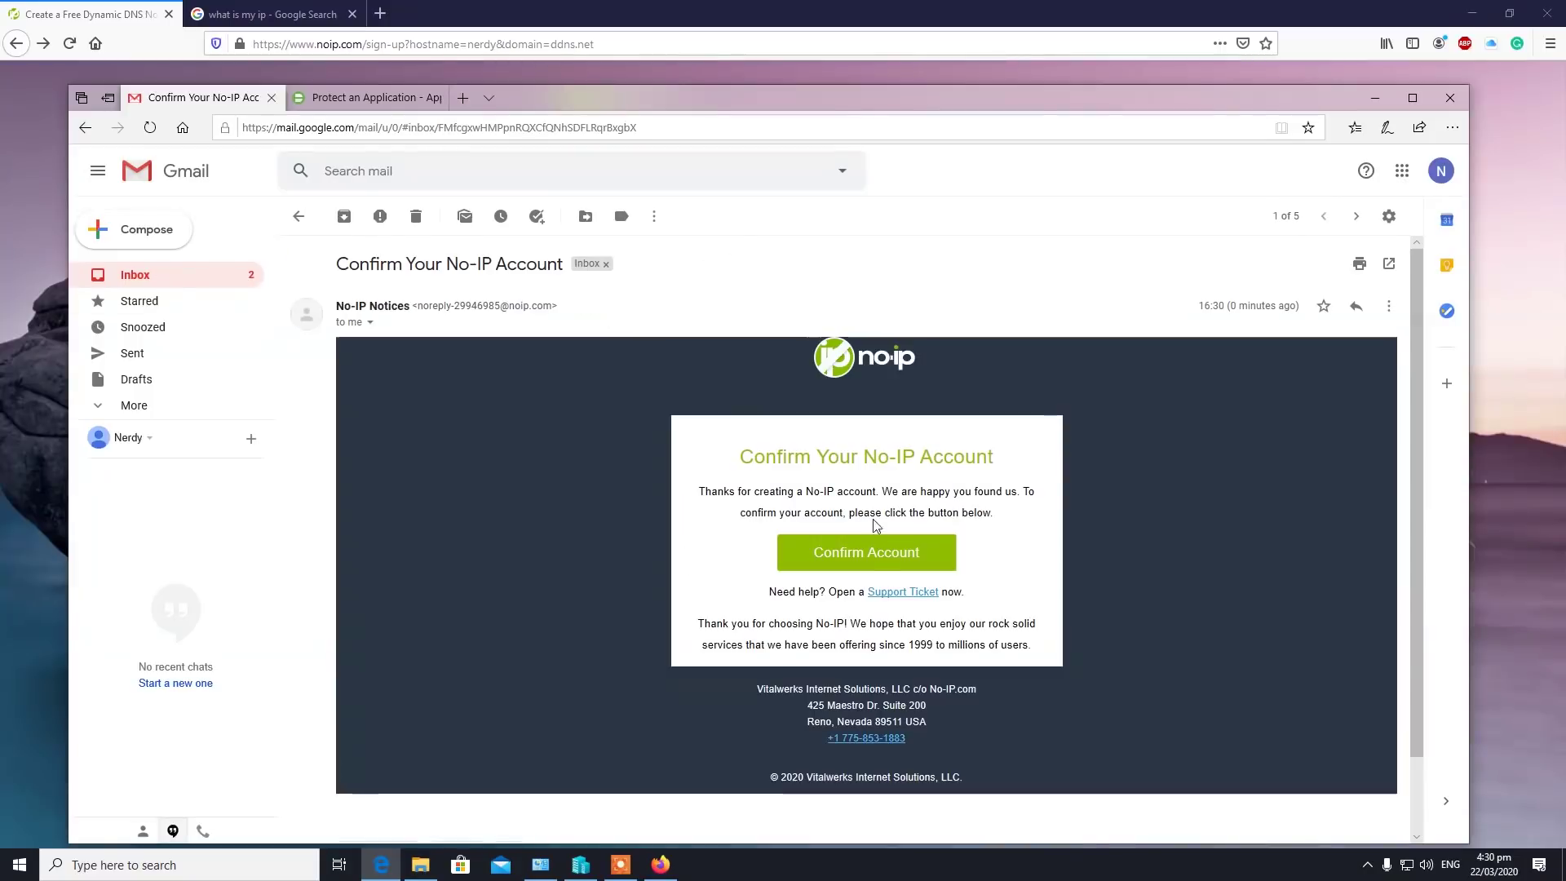
# Confirm the account from the activation e-mail and dismiss the account configuration prompt.
pyautogui.click(877, 563)
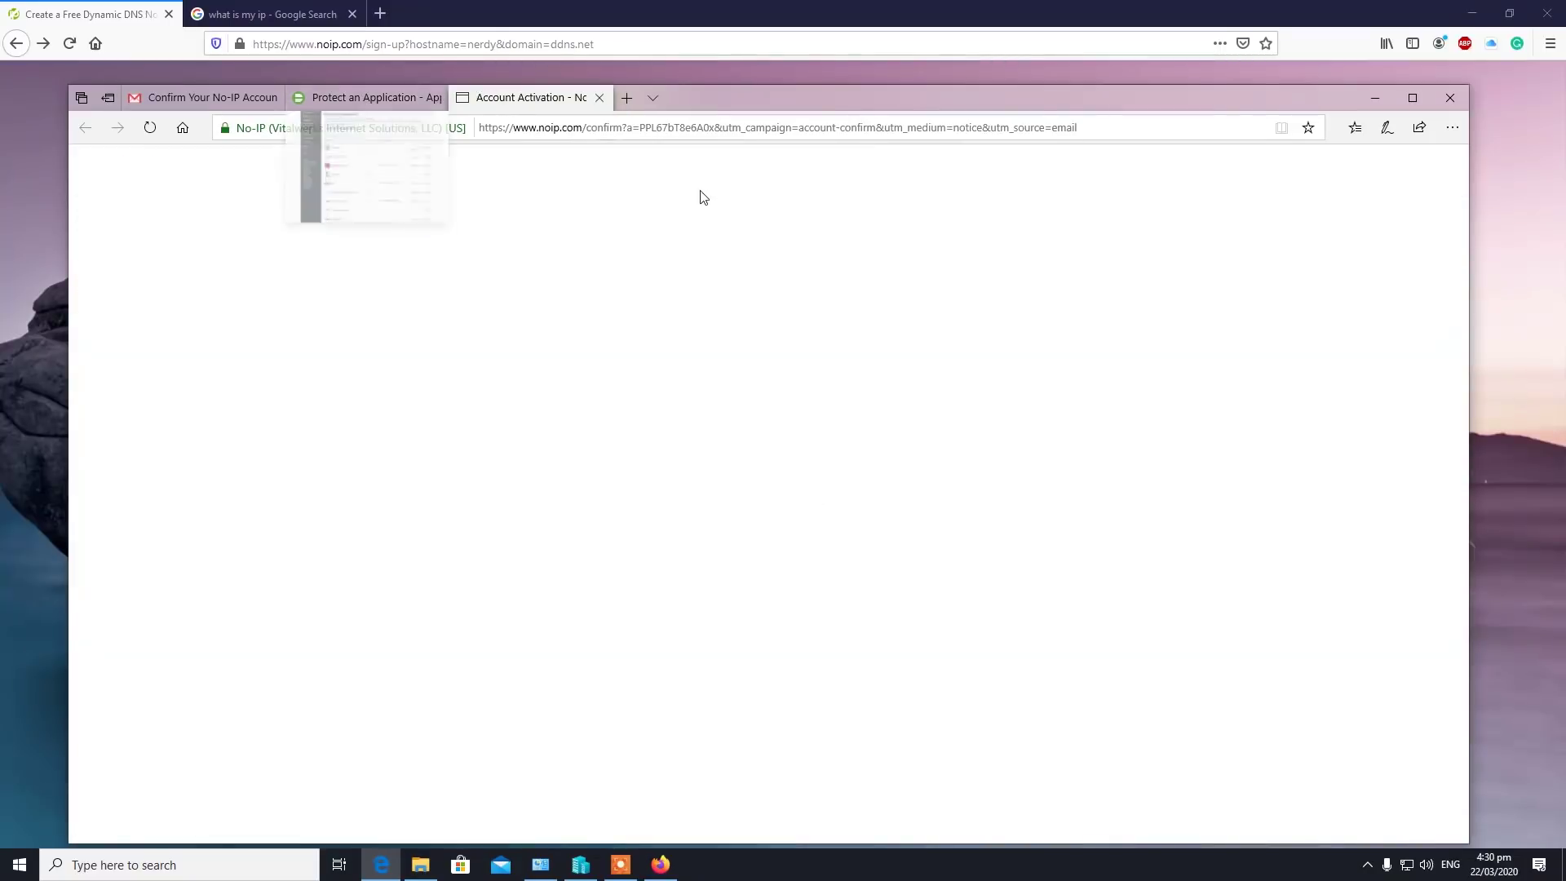
pyautogui.click(1029, 657)
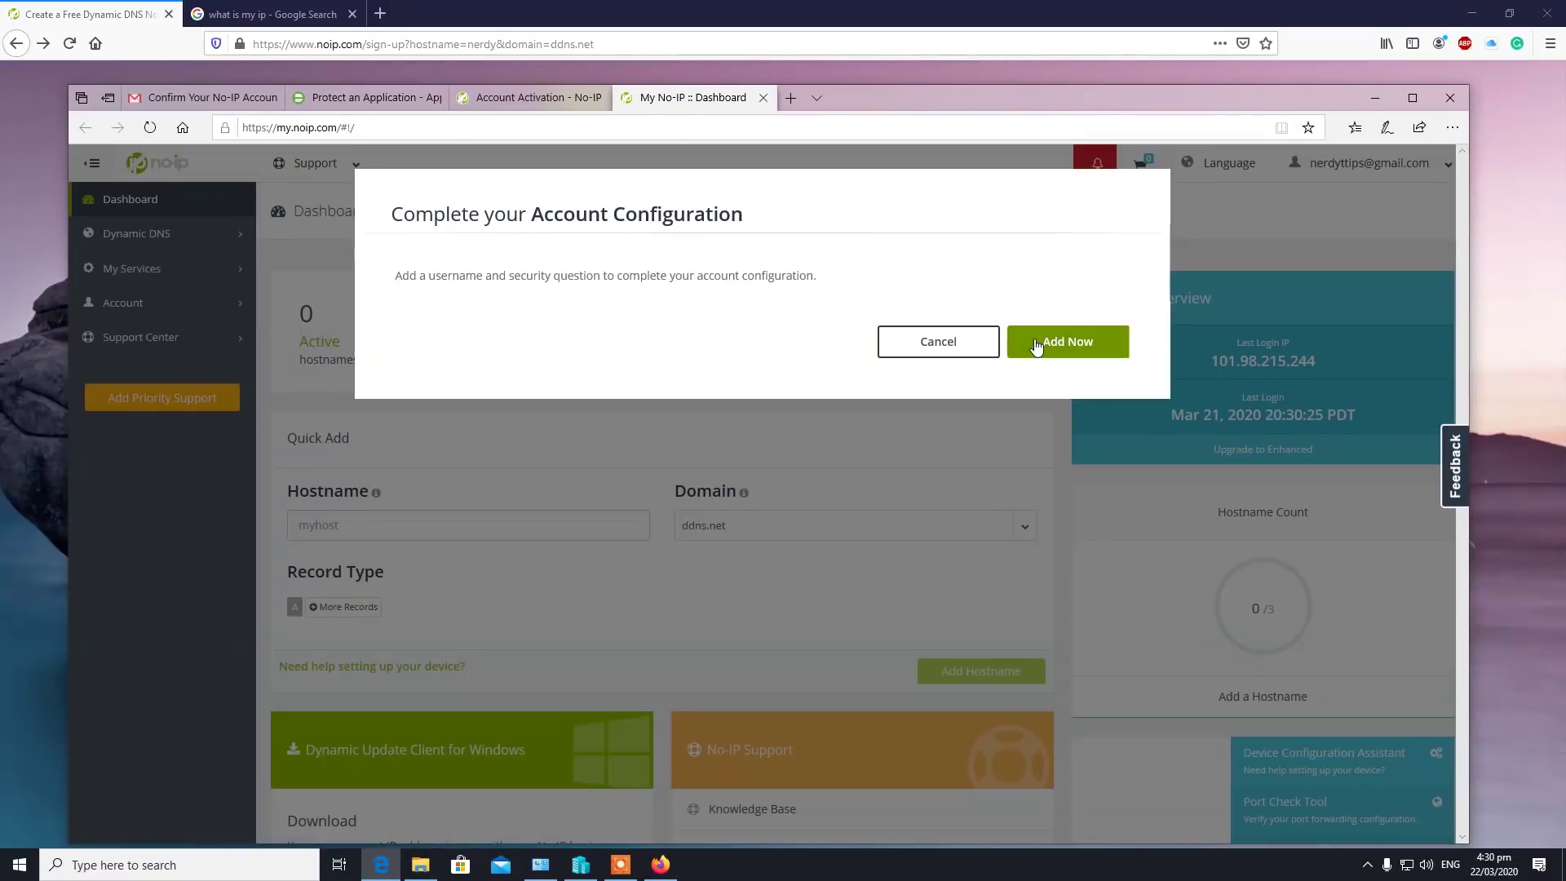
pyautogui.click(983, 349)
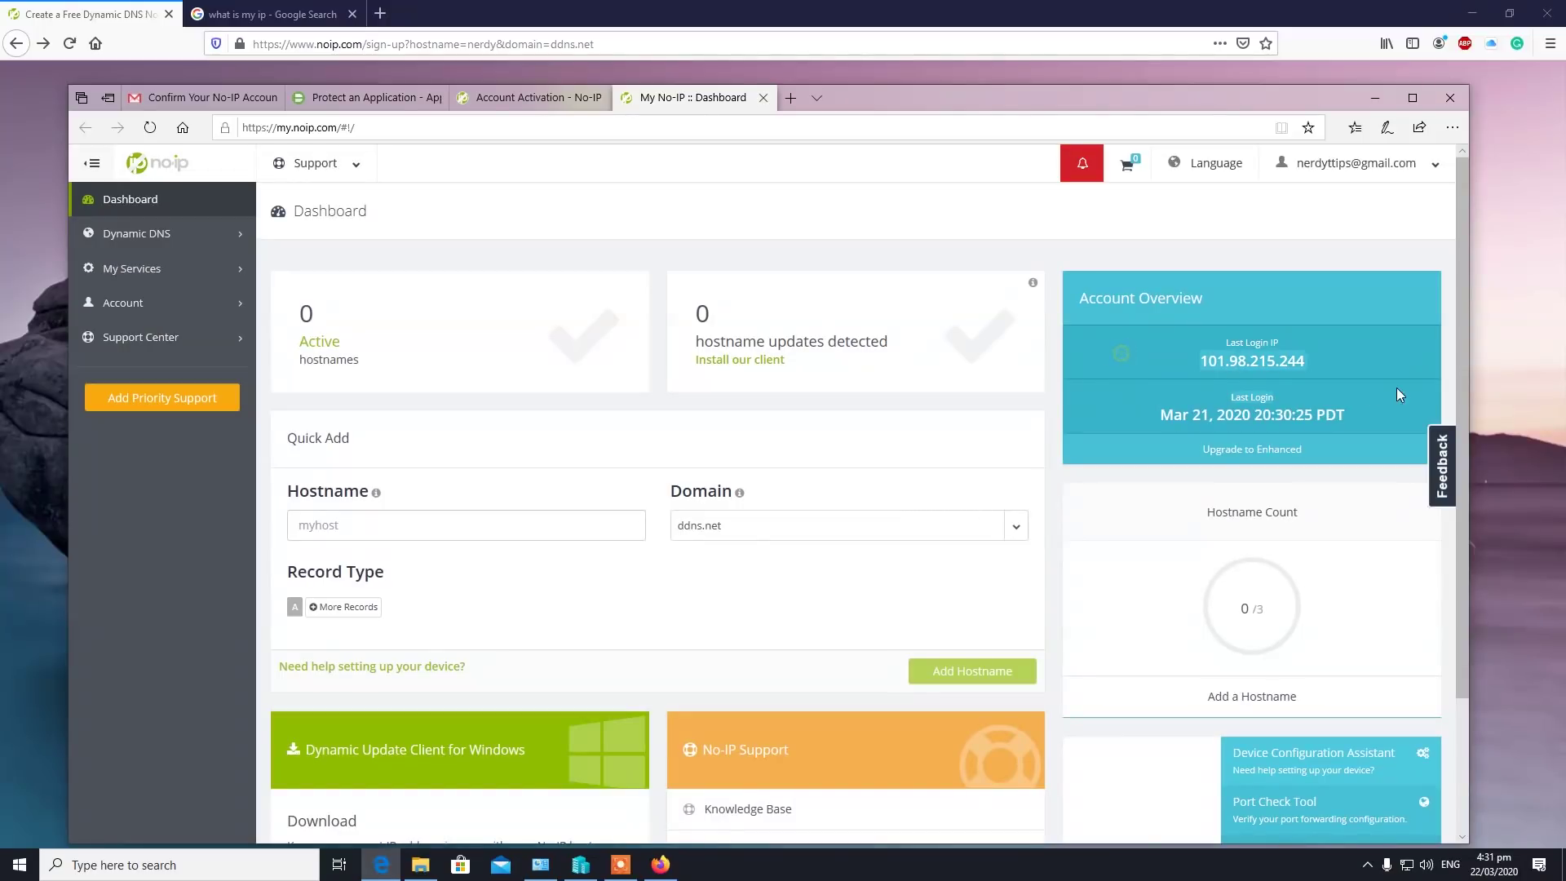
# Quick-add the hostname nerdy on ddns.net and view the No-IP Hostnames list.
pyautogui.click(410, 523)
pyautogui.write('nwe')
pyautogui.write('rdy')
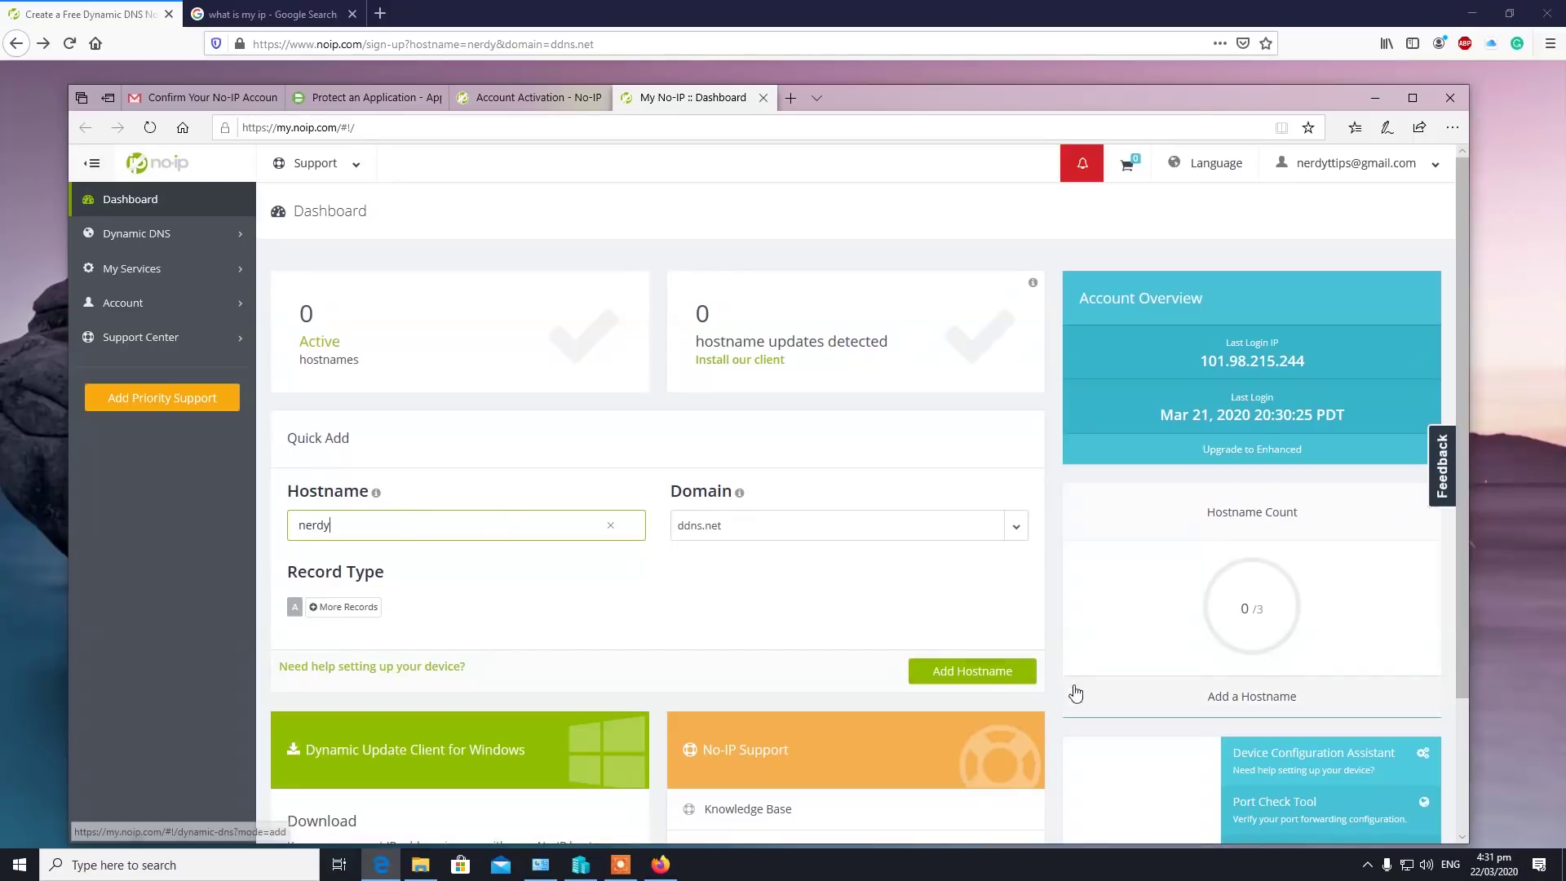
pyautogui.click(962, 684)
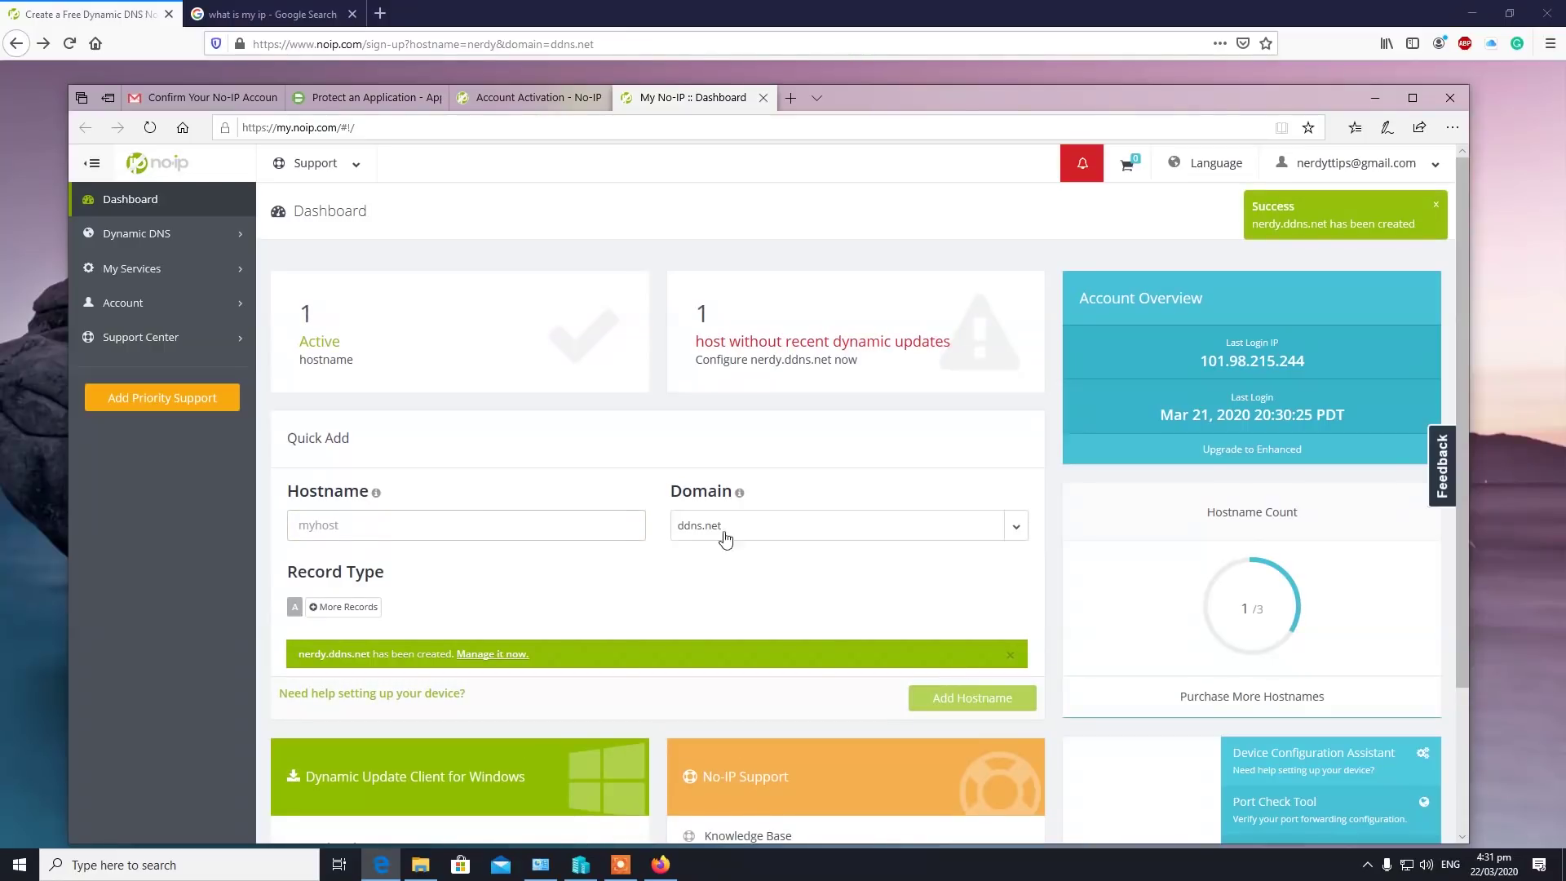
pyautogui.click(129, 234)
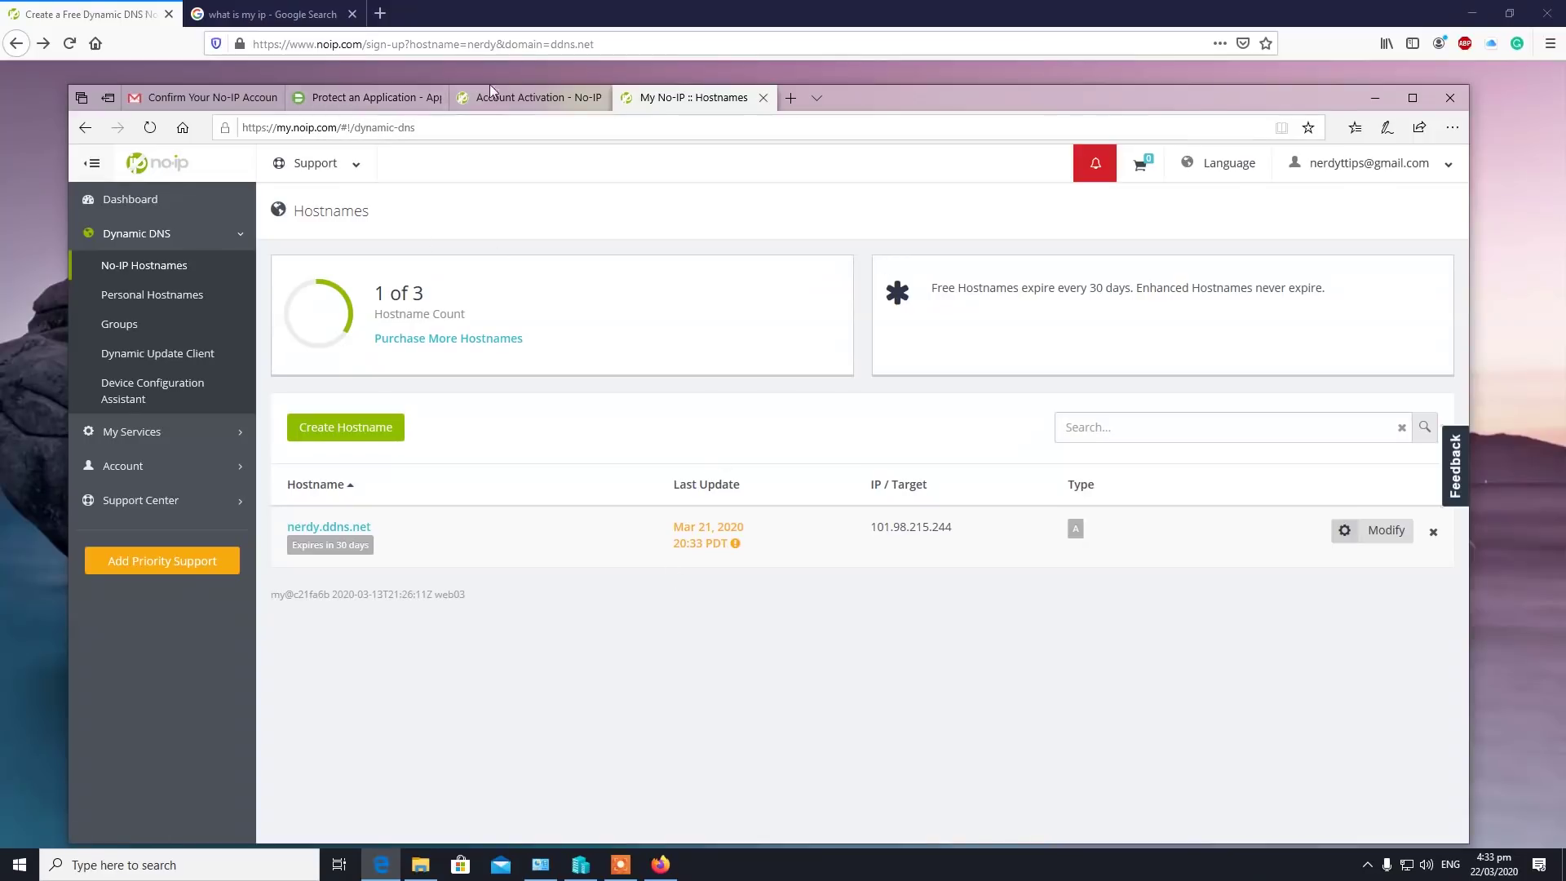
pyautogui.moveTo(377, 105)
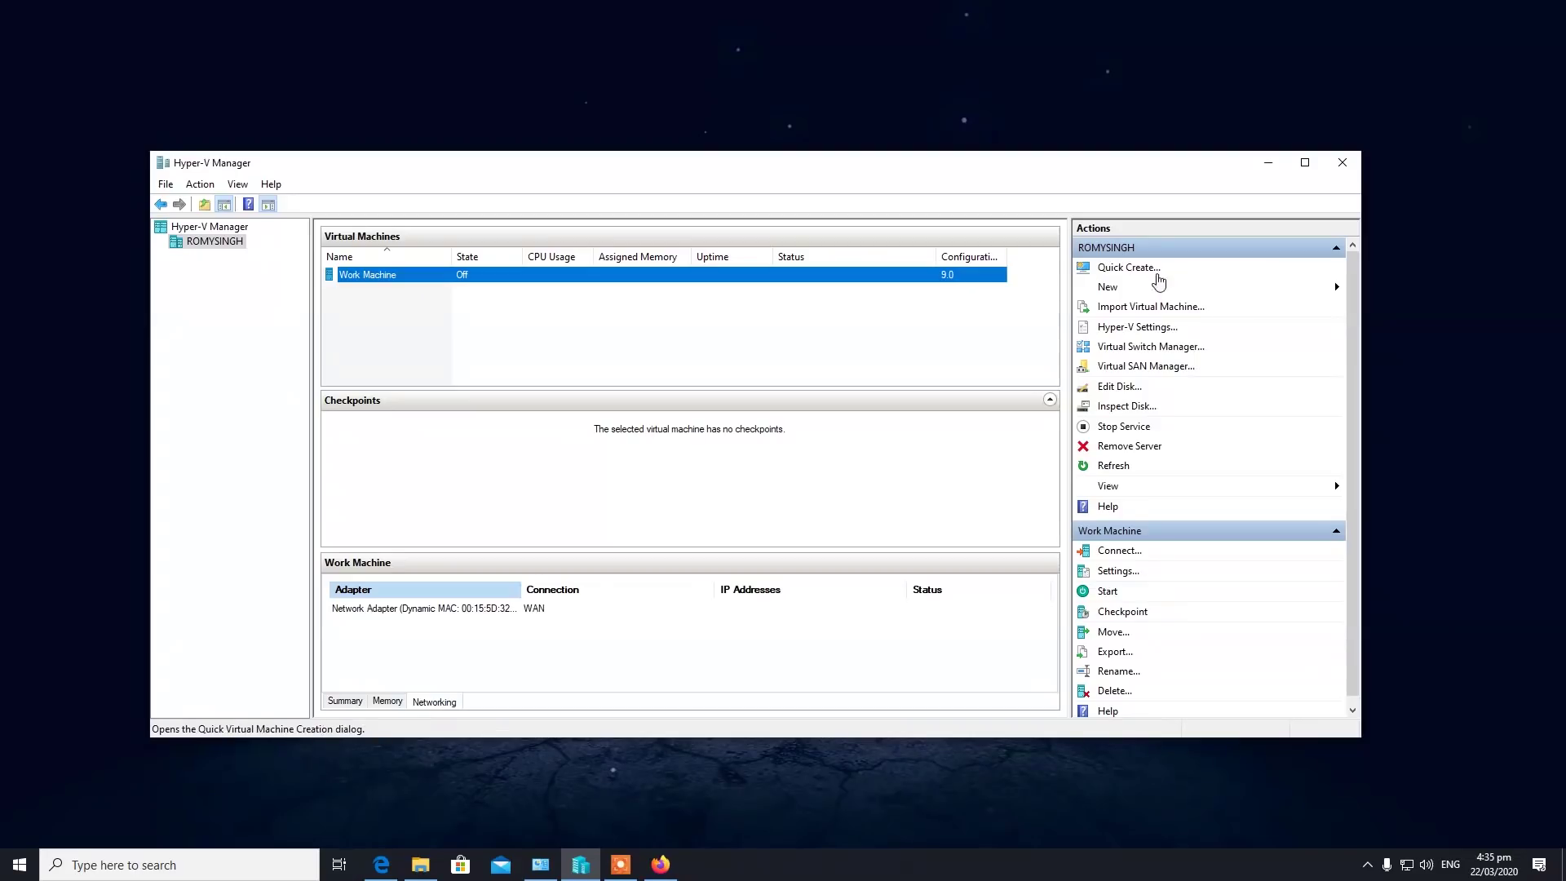
# Start a new VM named Firewall with default generation and memory, connected to the WAN switch.
pyautogui.click(1150, 286)
pyautogui.click(1411, 289)
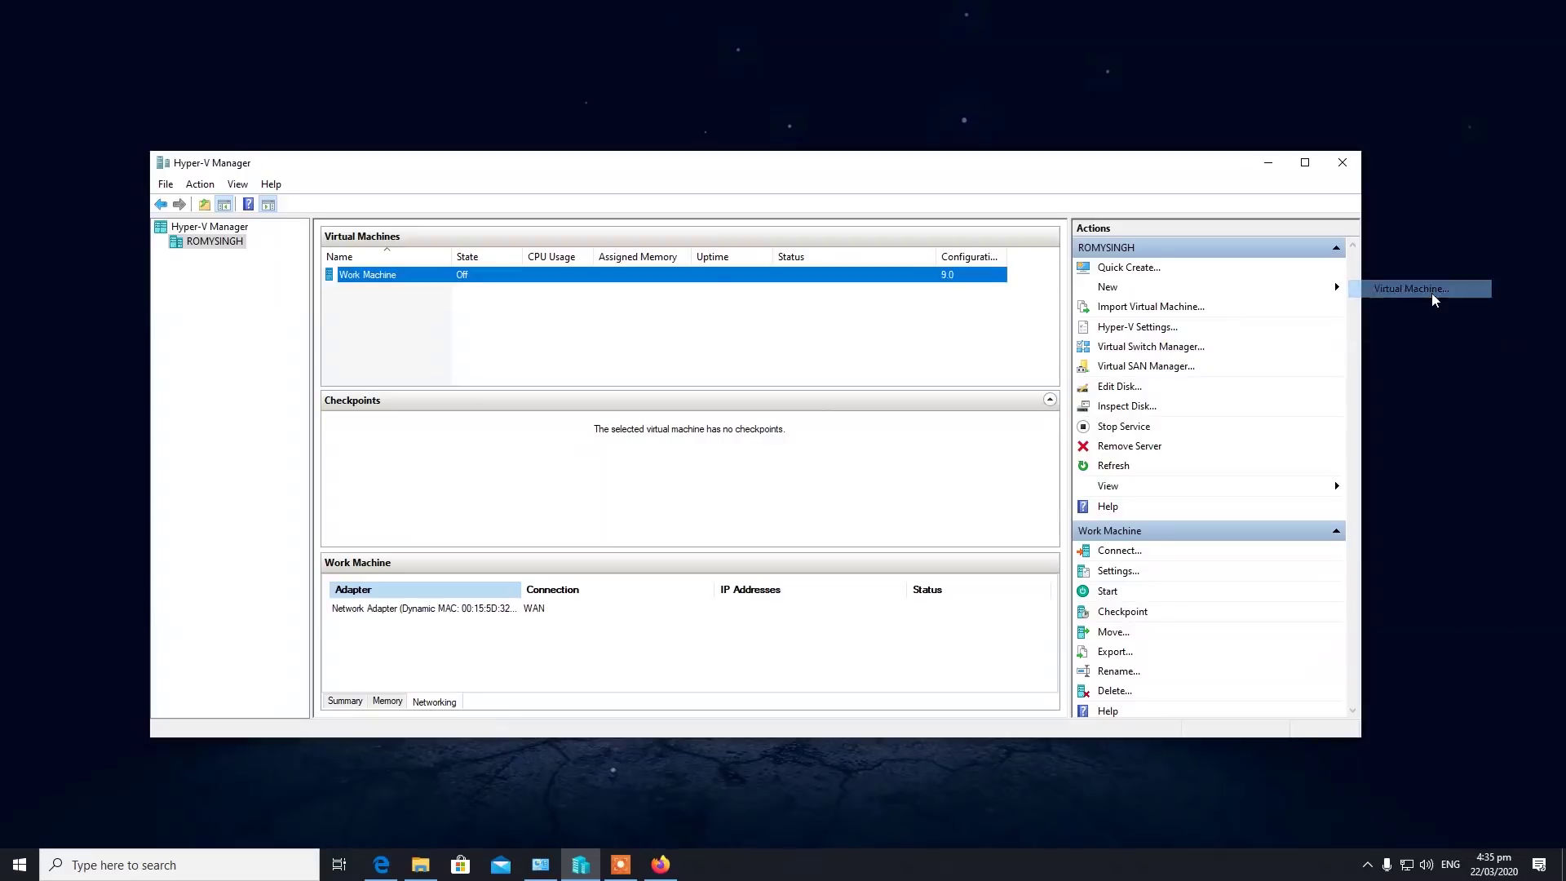
pyautogui.click(908, 619)
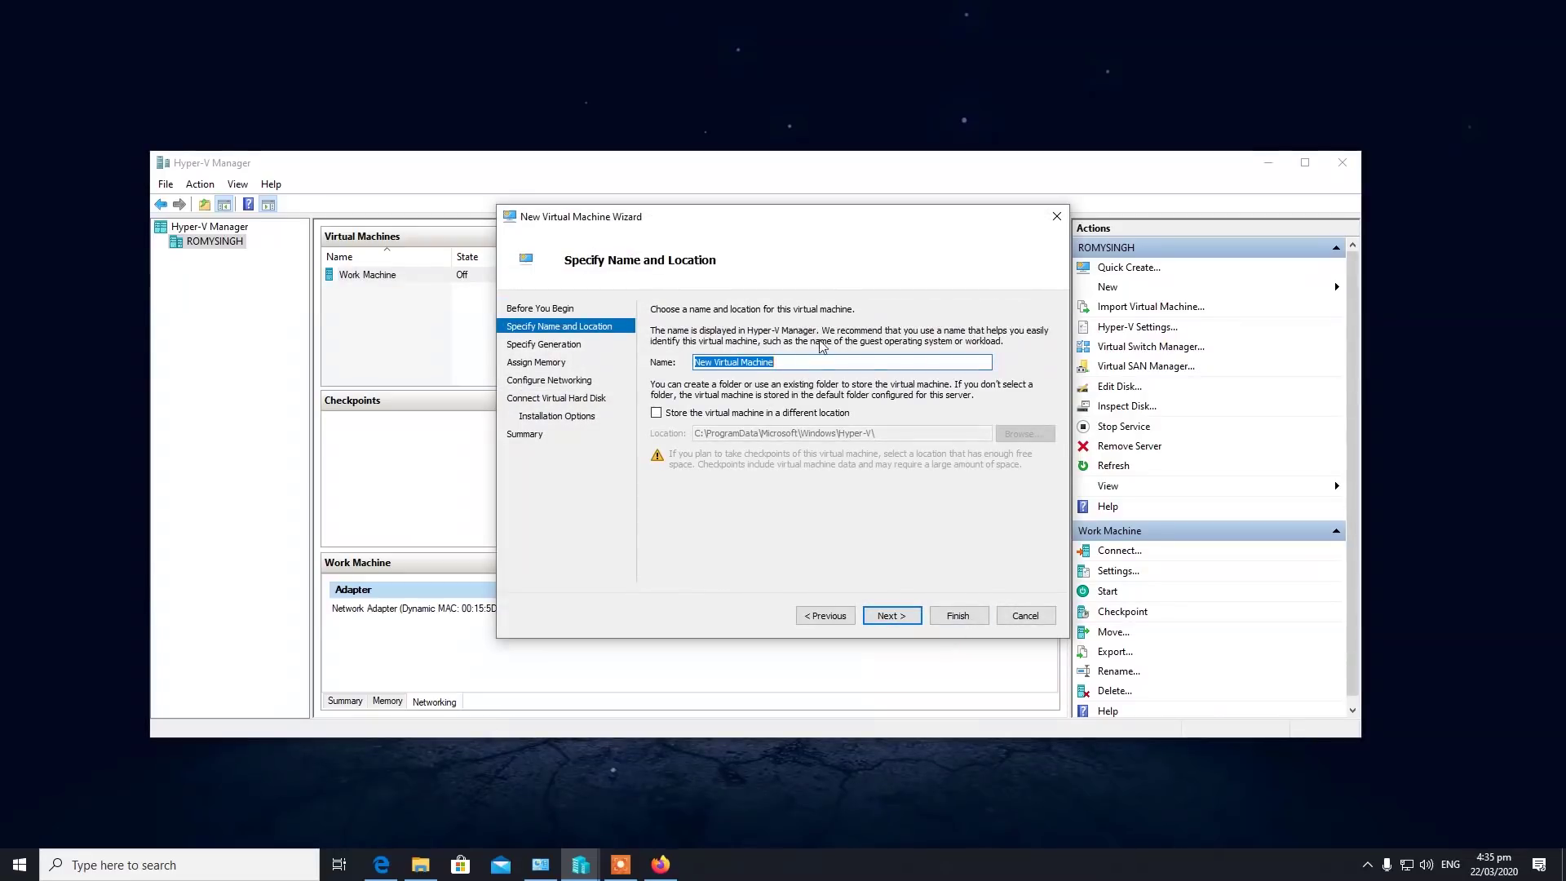
pyautogui.write('Firewall')
pyautogui.click(893, 615)
pyautogui.click(905, 620)
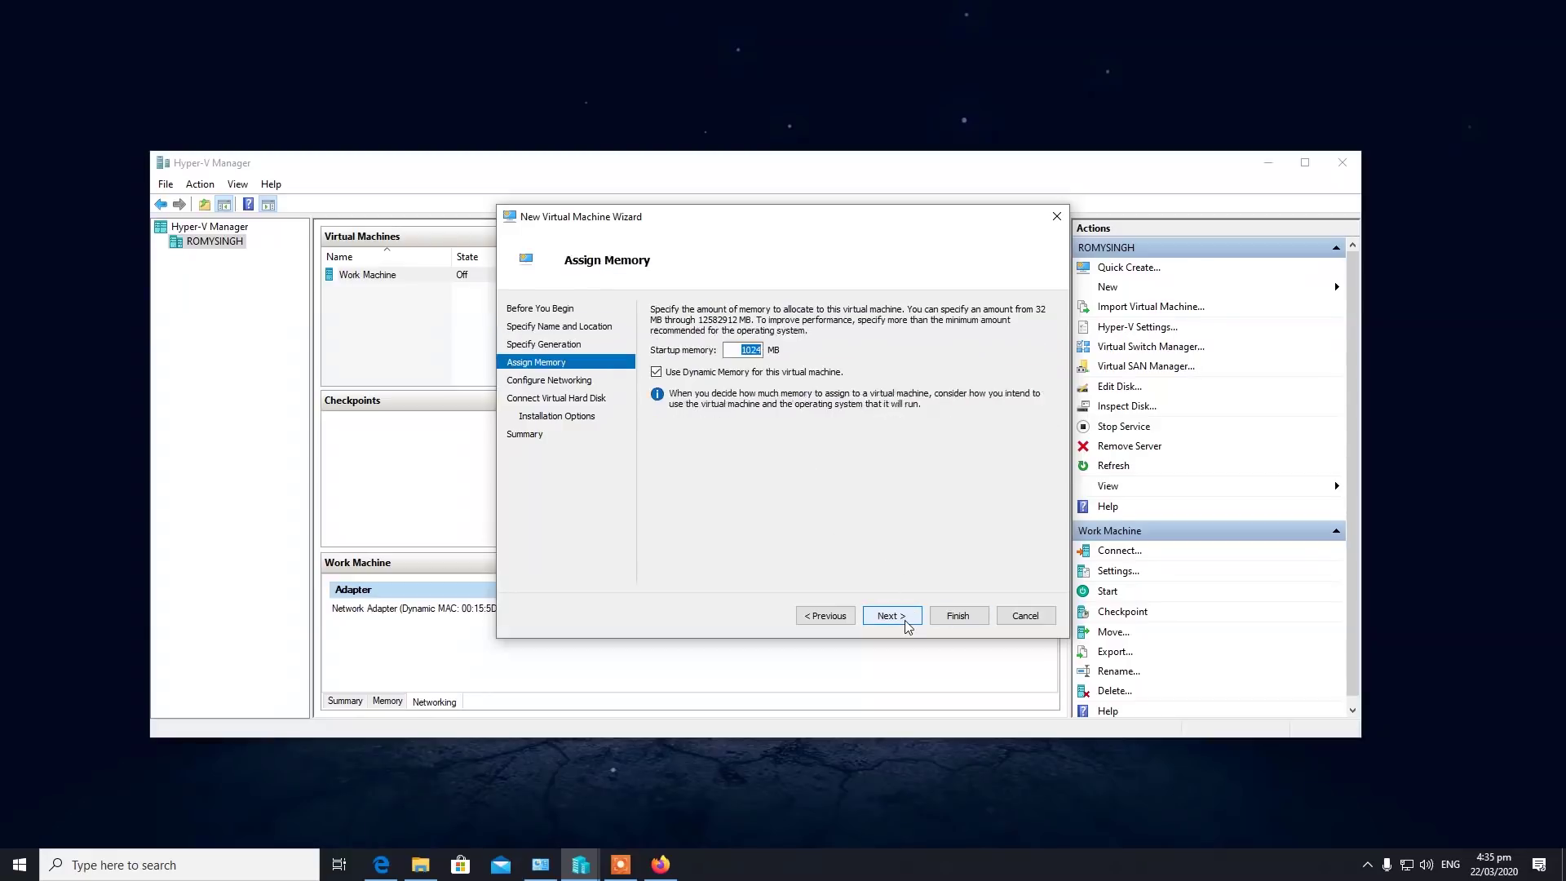
pyautogui.click(893, 615)
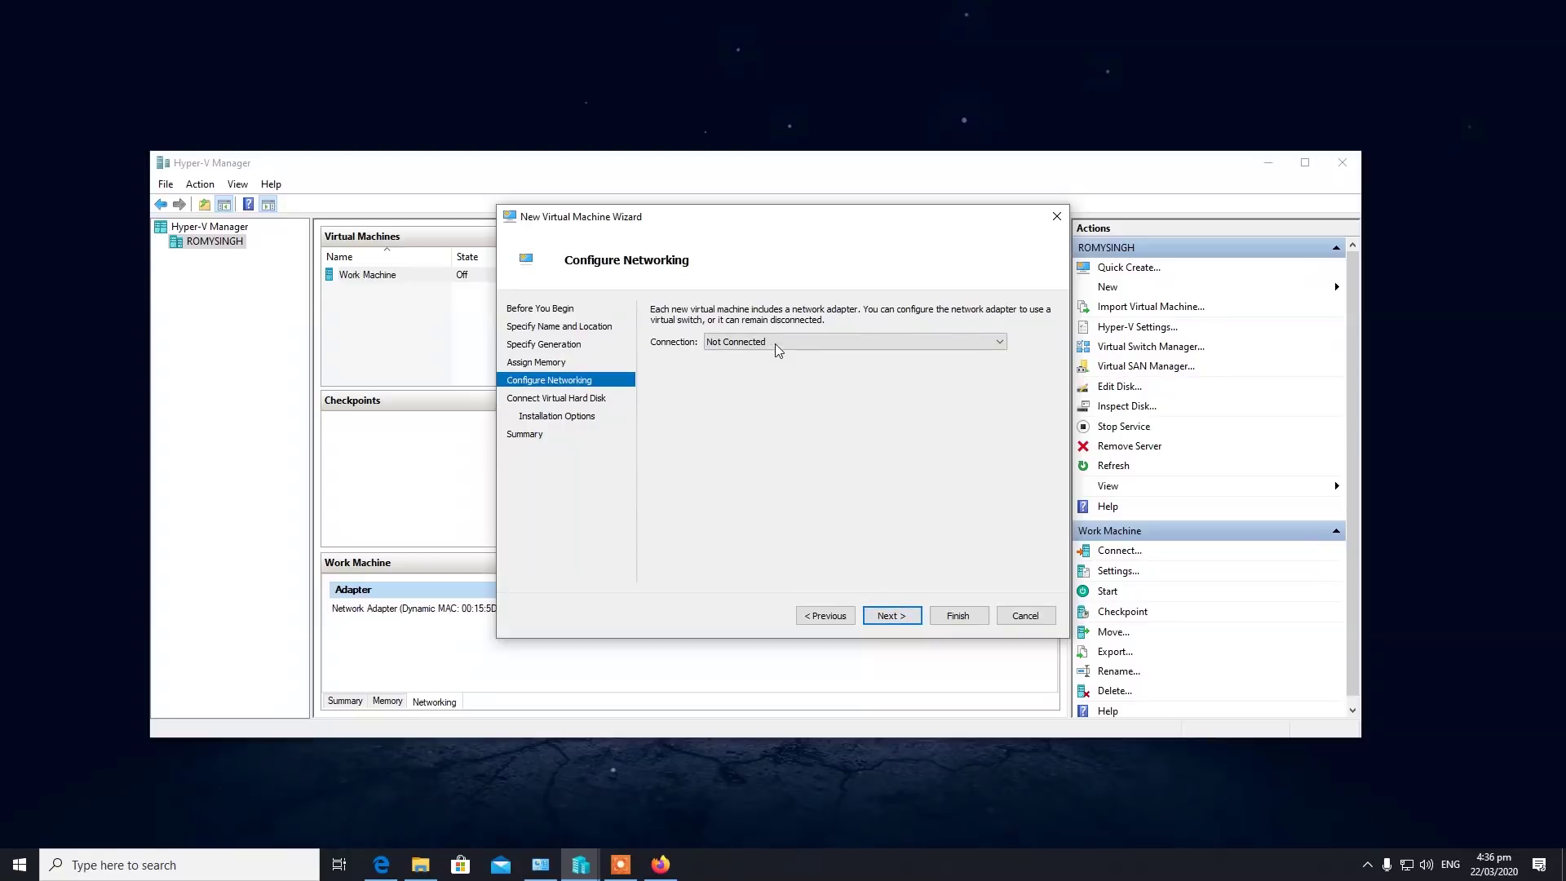
pyautogui.click(777, 343)
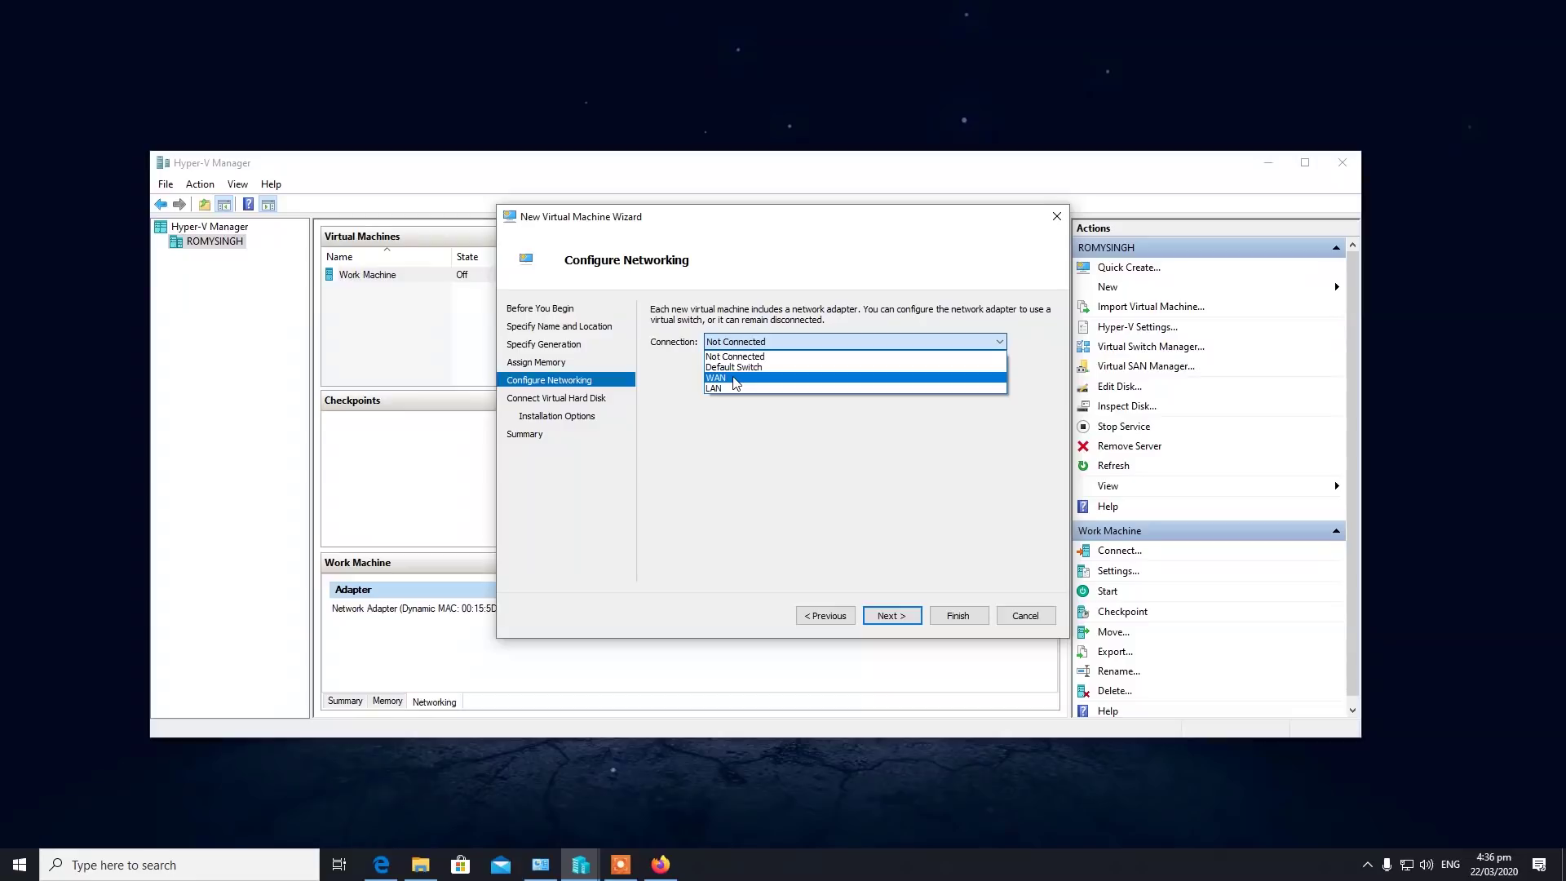
pyautogui.click(736, 384)
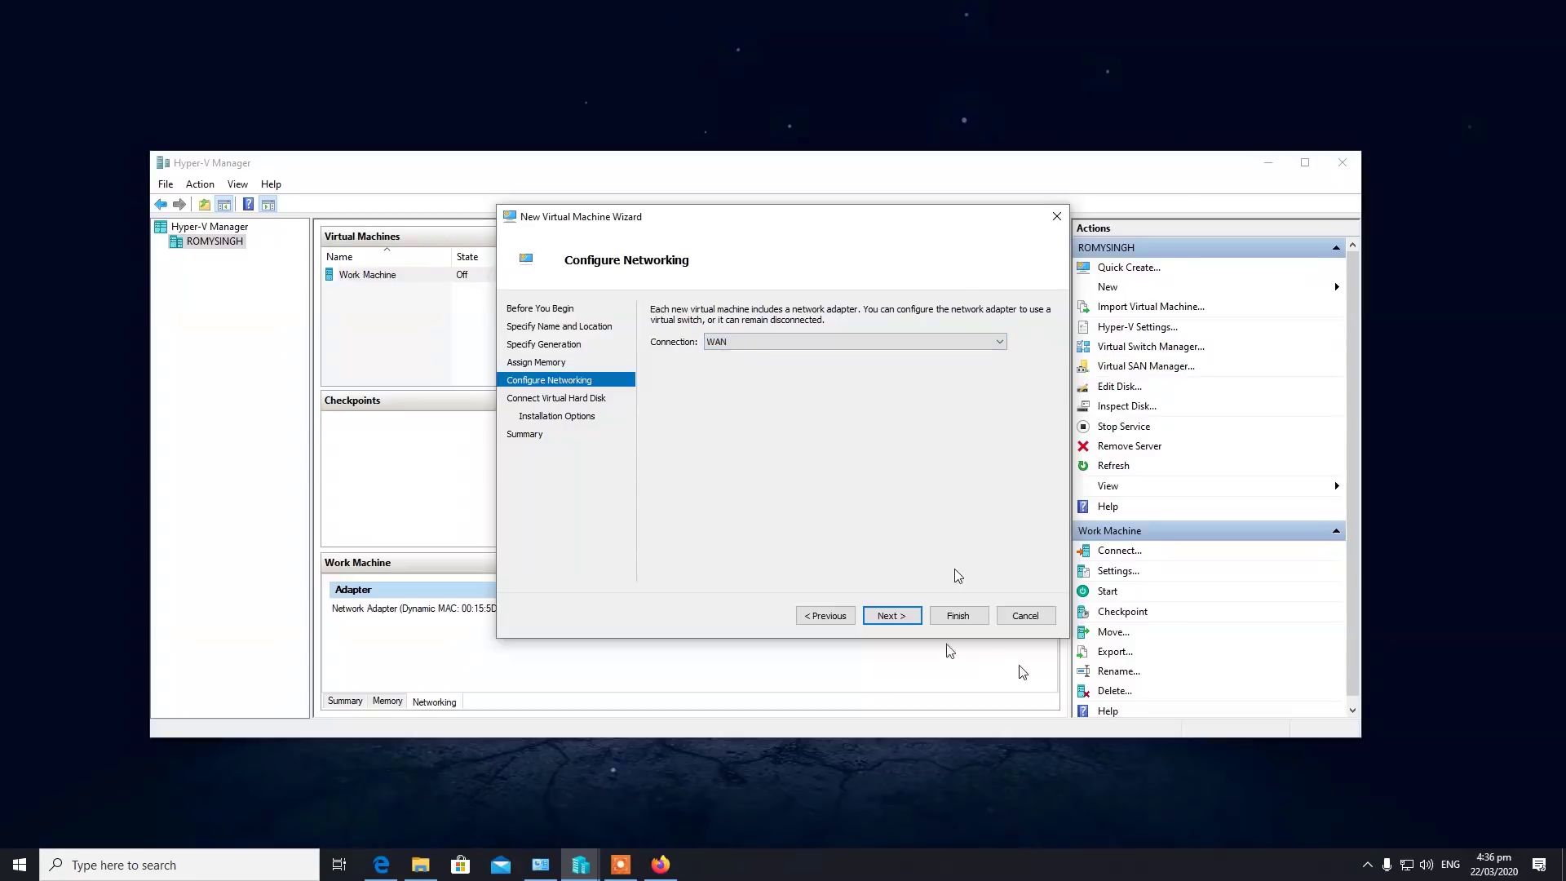
pyautogui.click(892, 615)
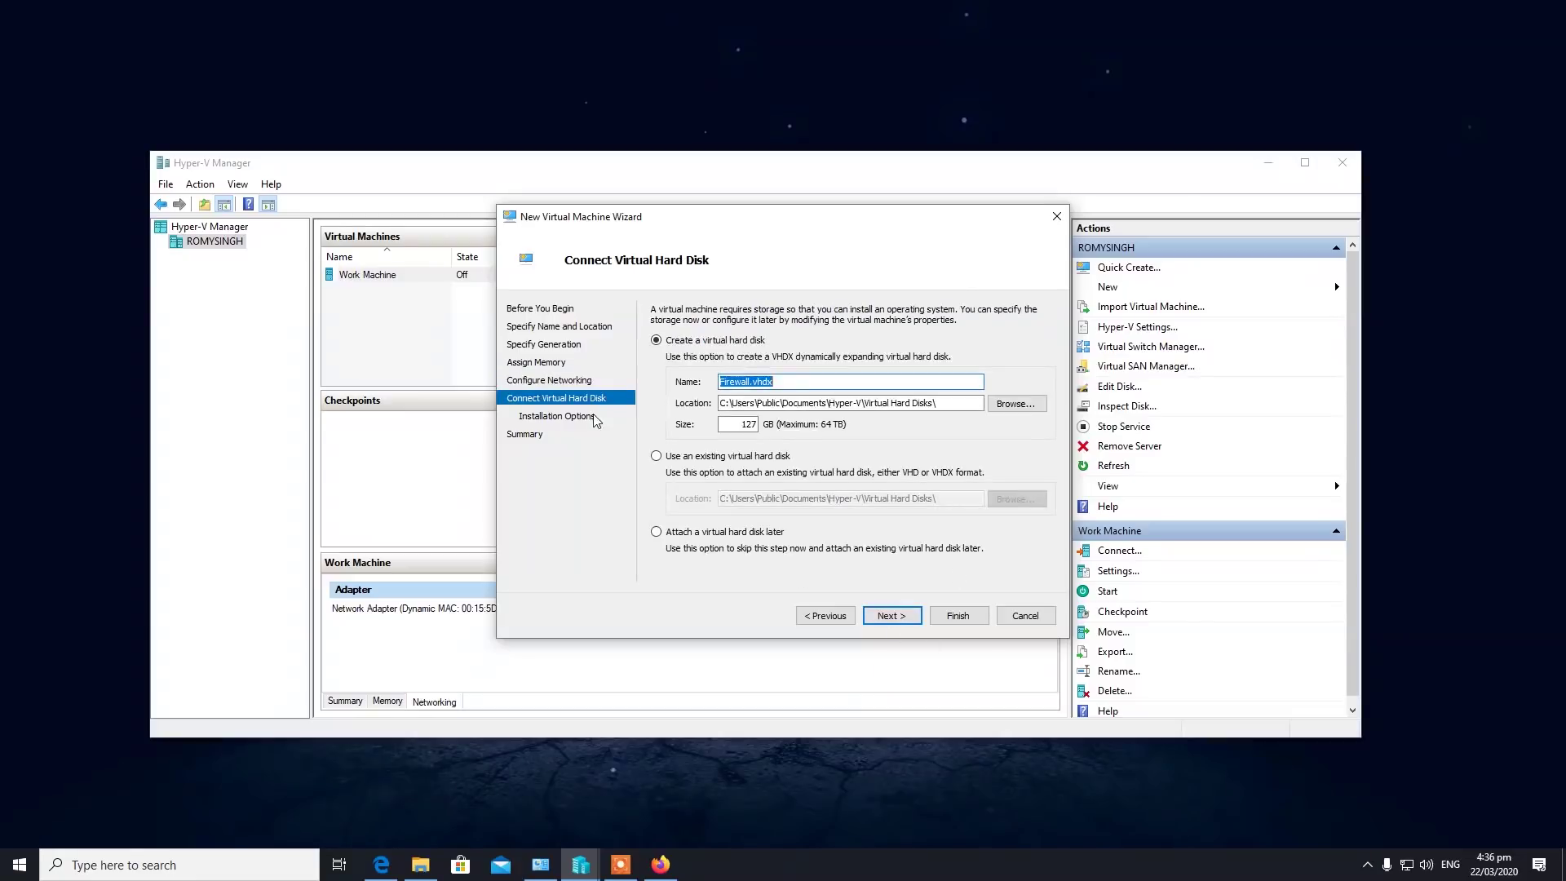
# Keep a new virtual hard disk and set Express-3.1-x86_64.iso as the install image.
pyautogui.click(718, 456)
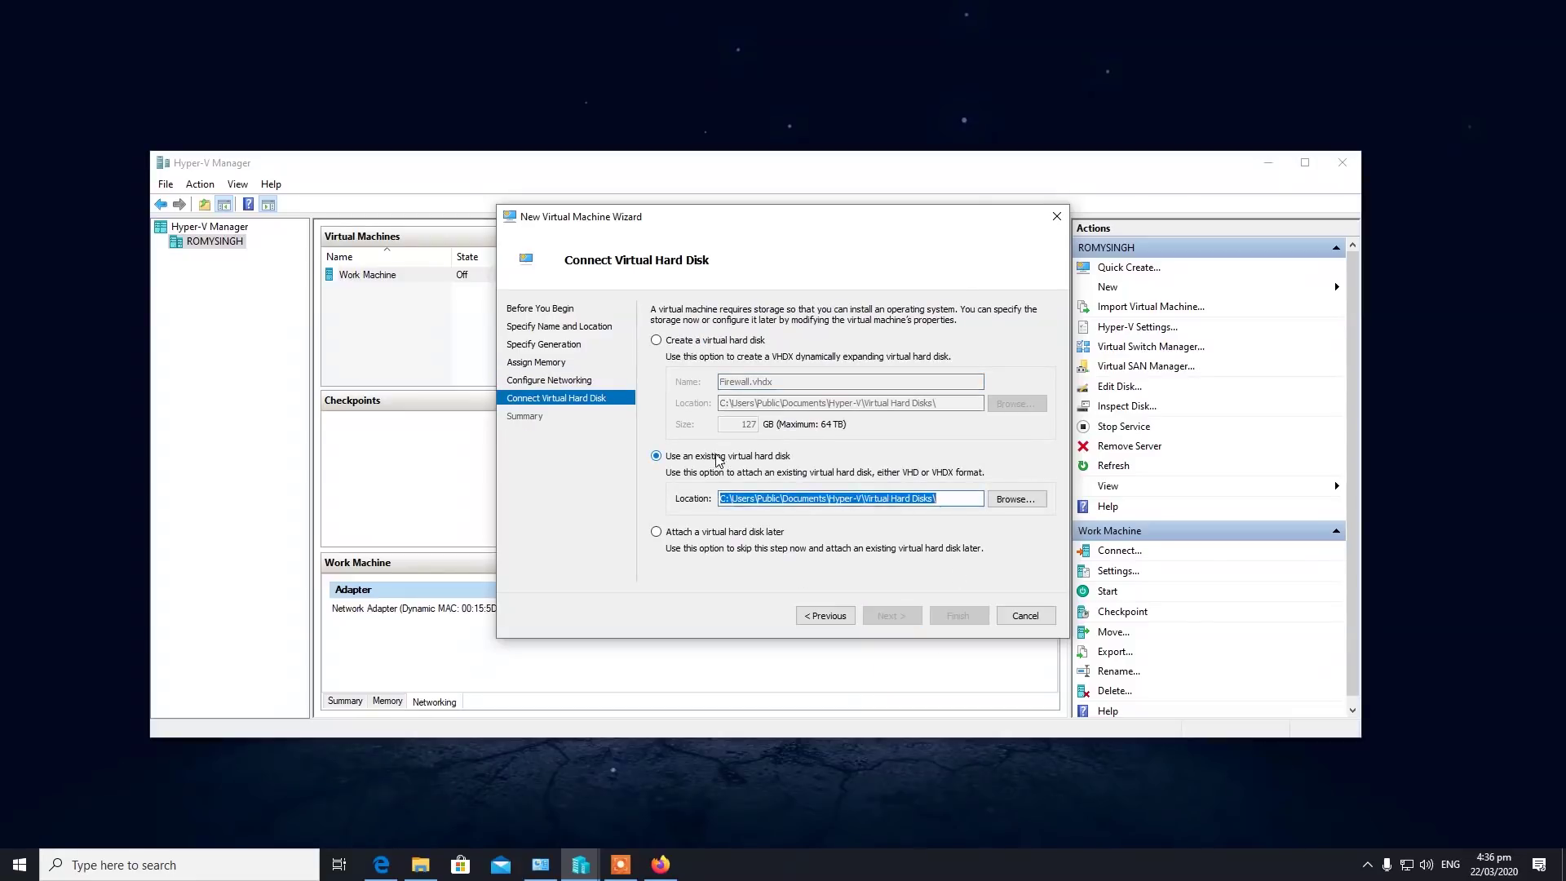
pyautogui.click(674, 340)
pyautogui.click(885, 614)
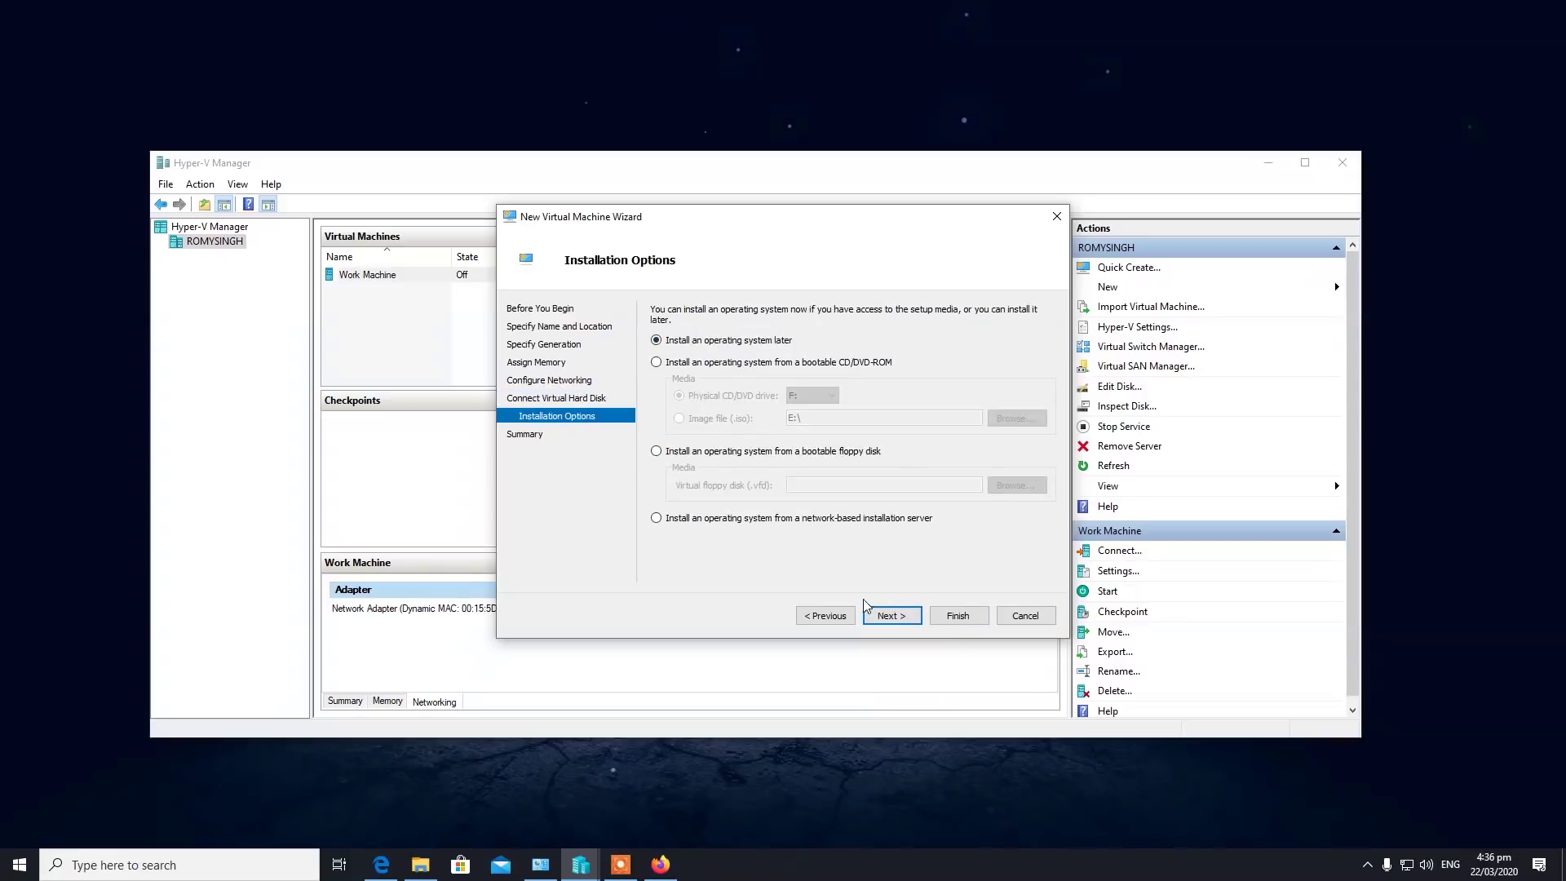
pyautogui.click(660, 361)
pyautogui.click(680, 417)
pyautogui.click(1041, 419)
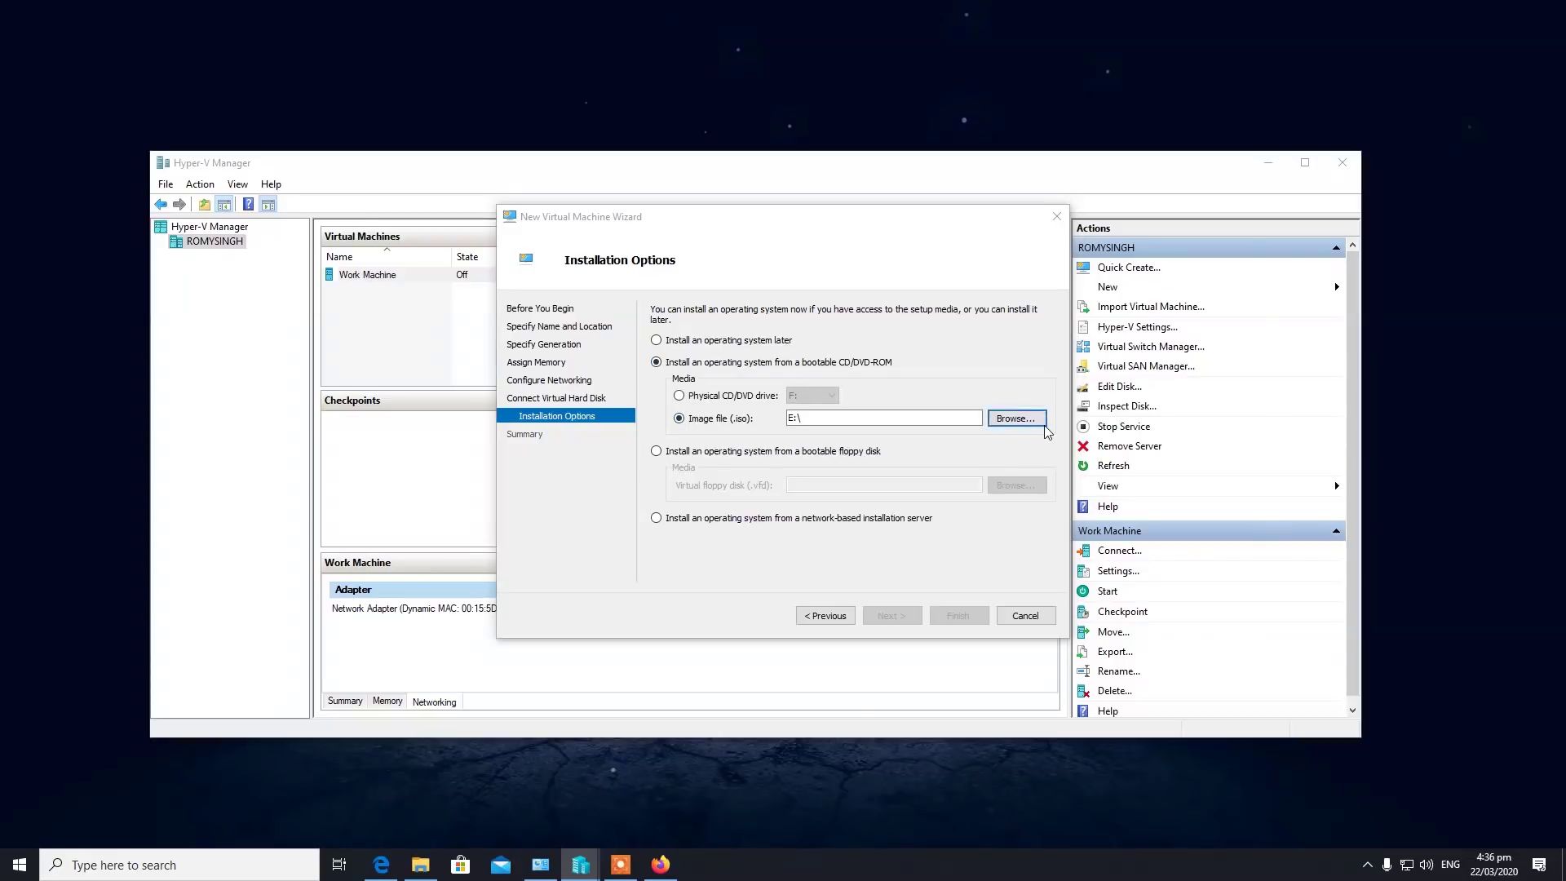
pyautogui.click(721, 462)
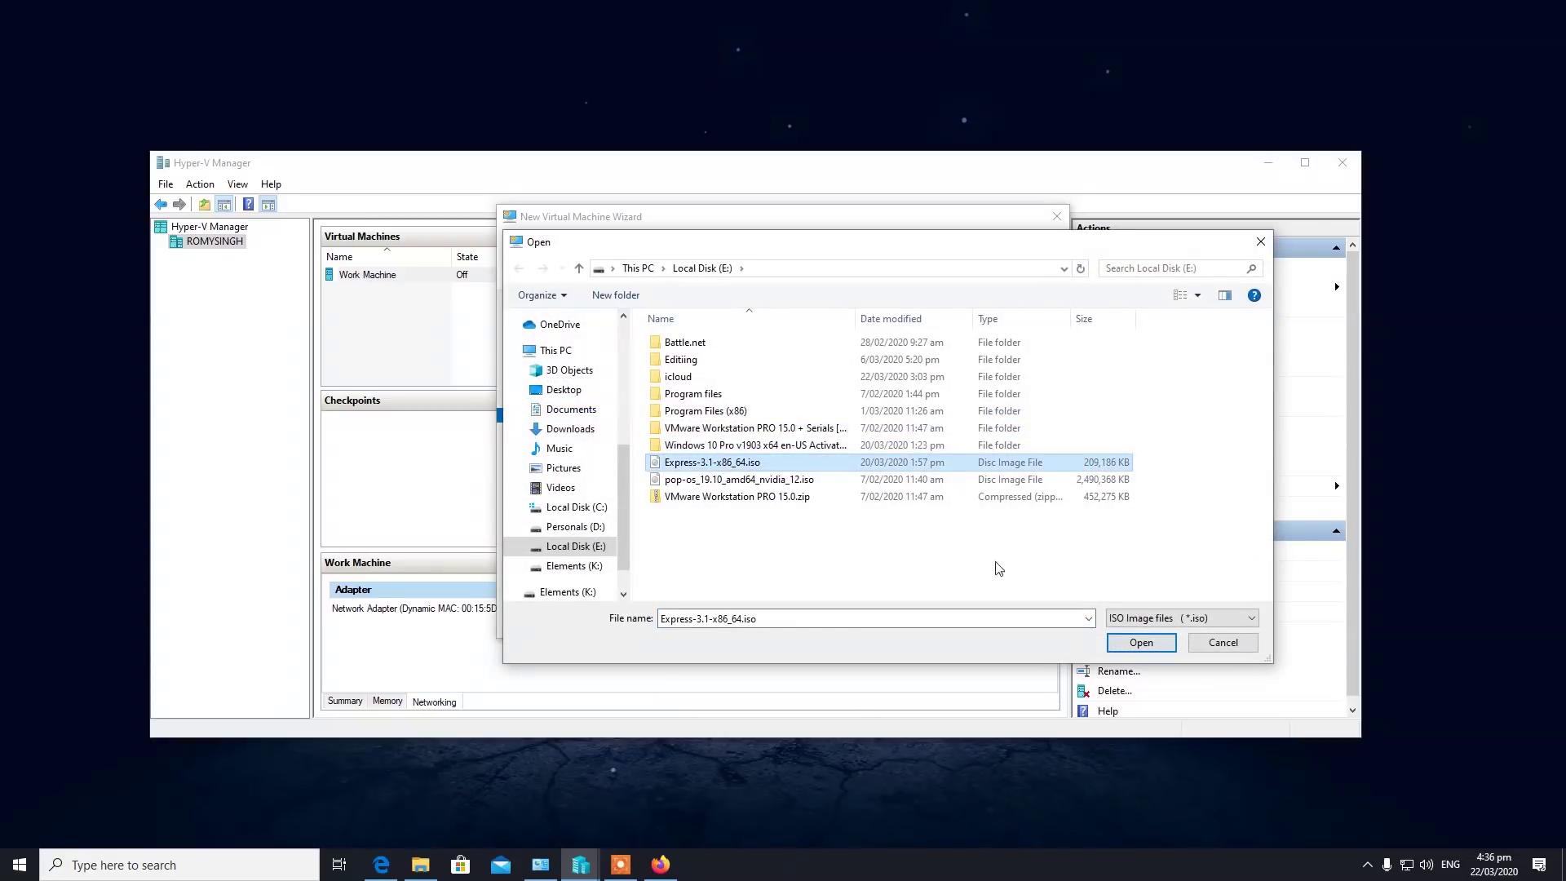
pyautogui.click(1141, 642)
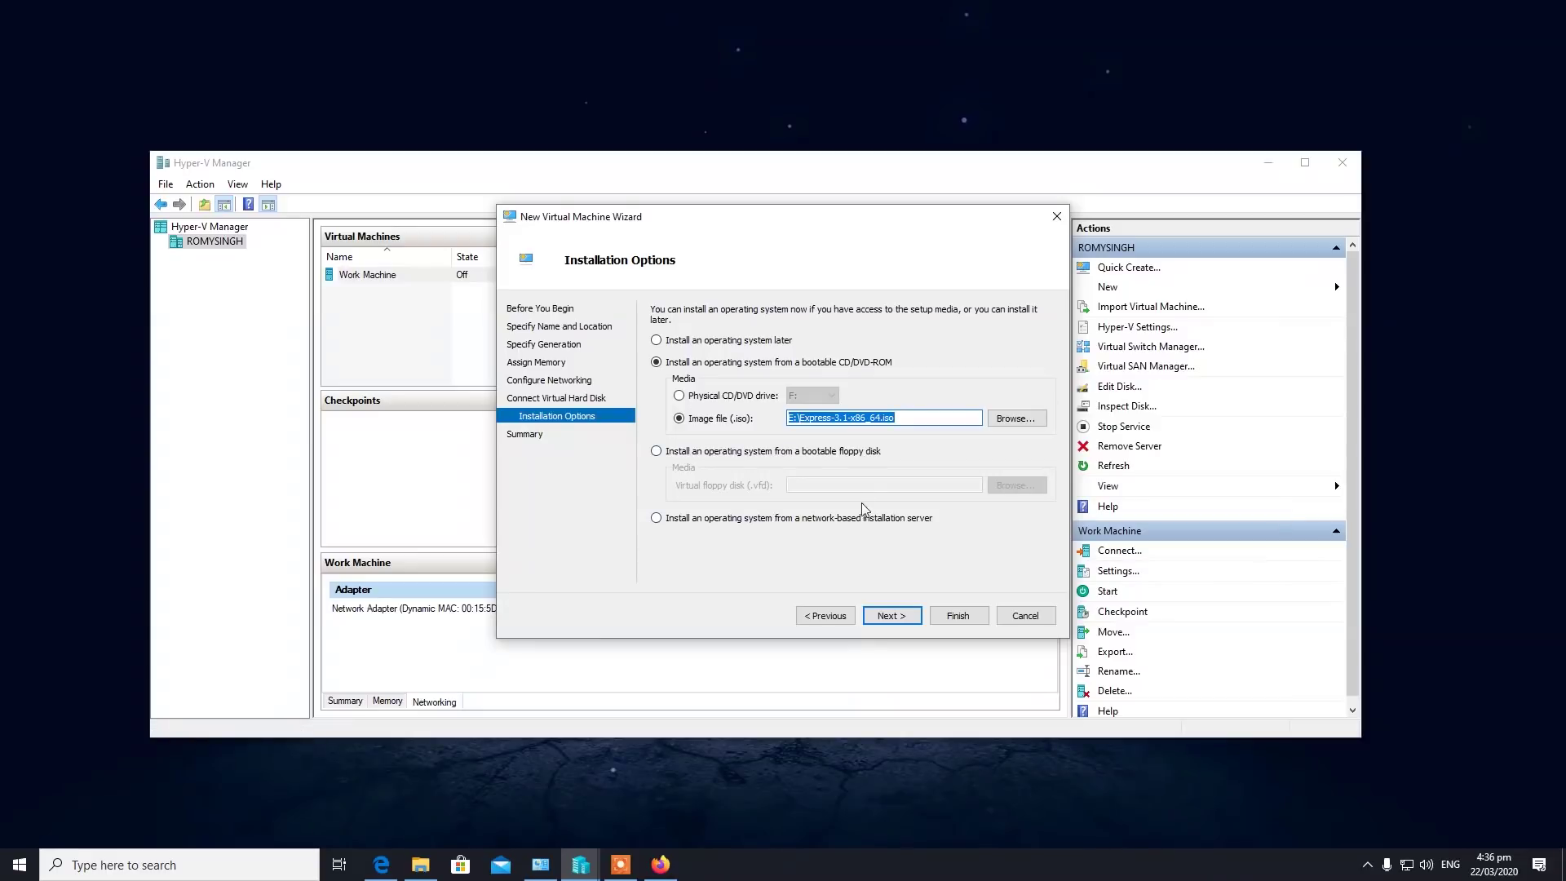
pyautogui.click(661, 864)
# Search for smoothwall in a new tab, open the Smoothwall Express site, then minimize Firefox.
pyautogui.hotkey('ctrl', 't')
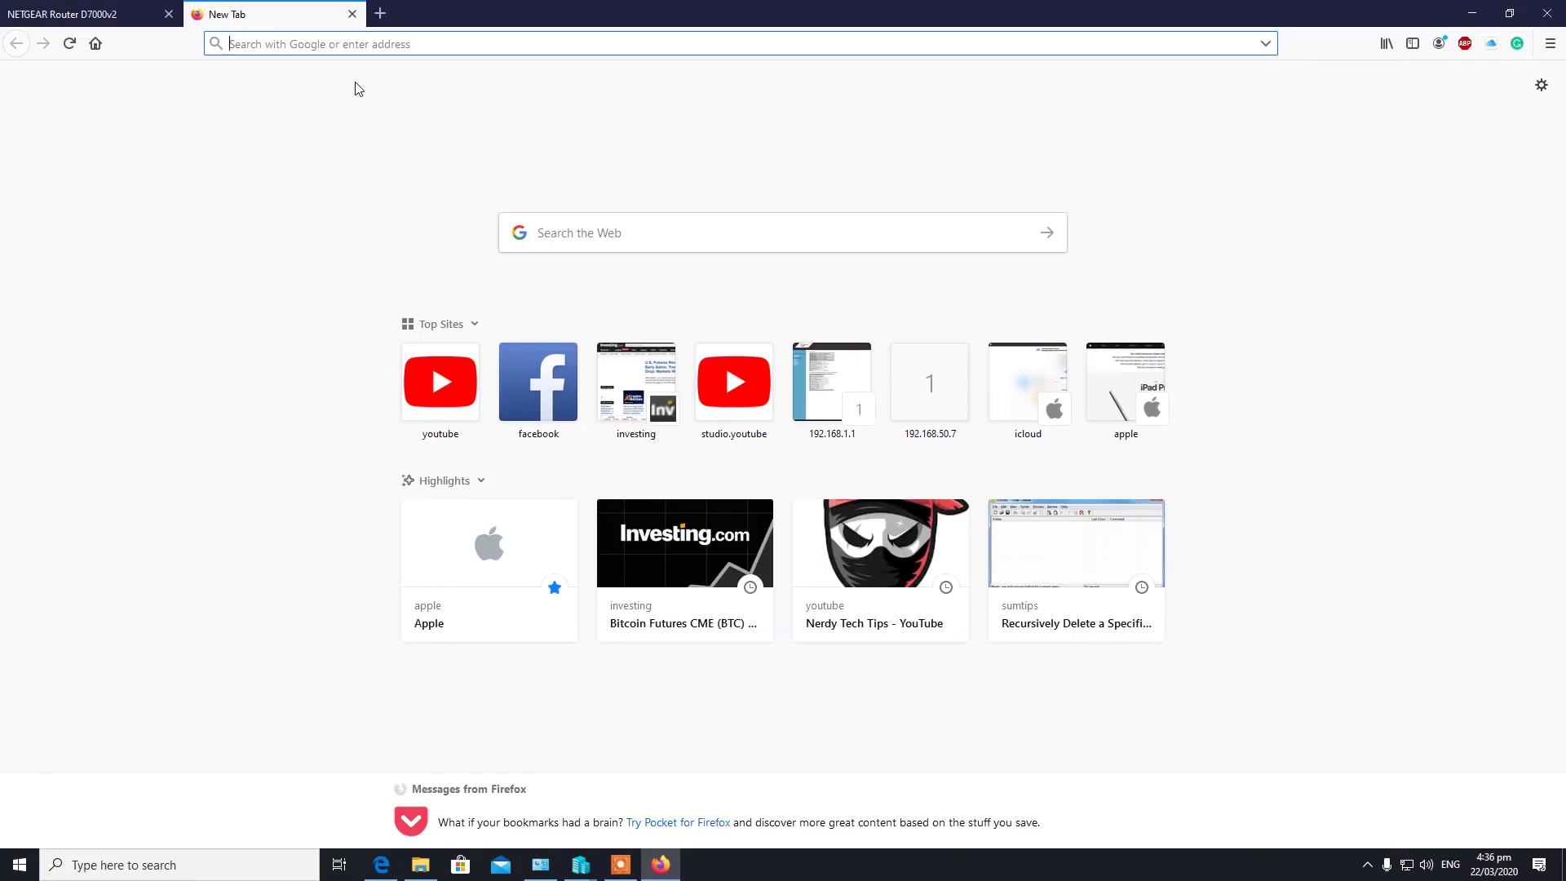
pyautogui.write('smo')
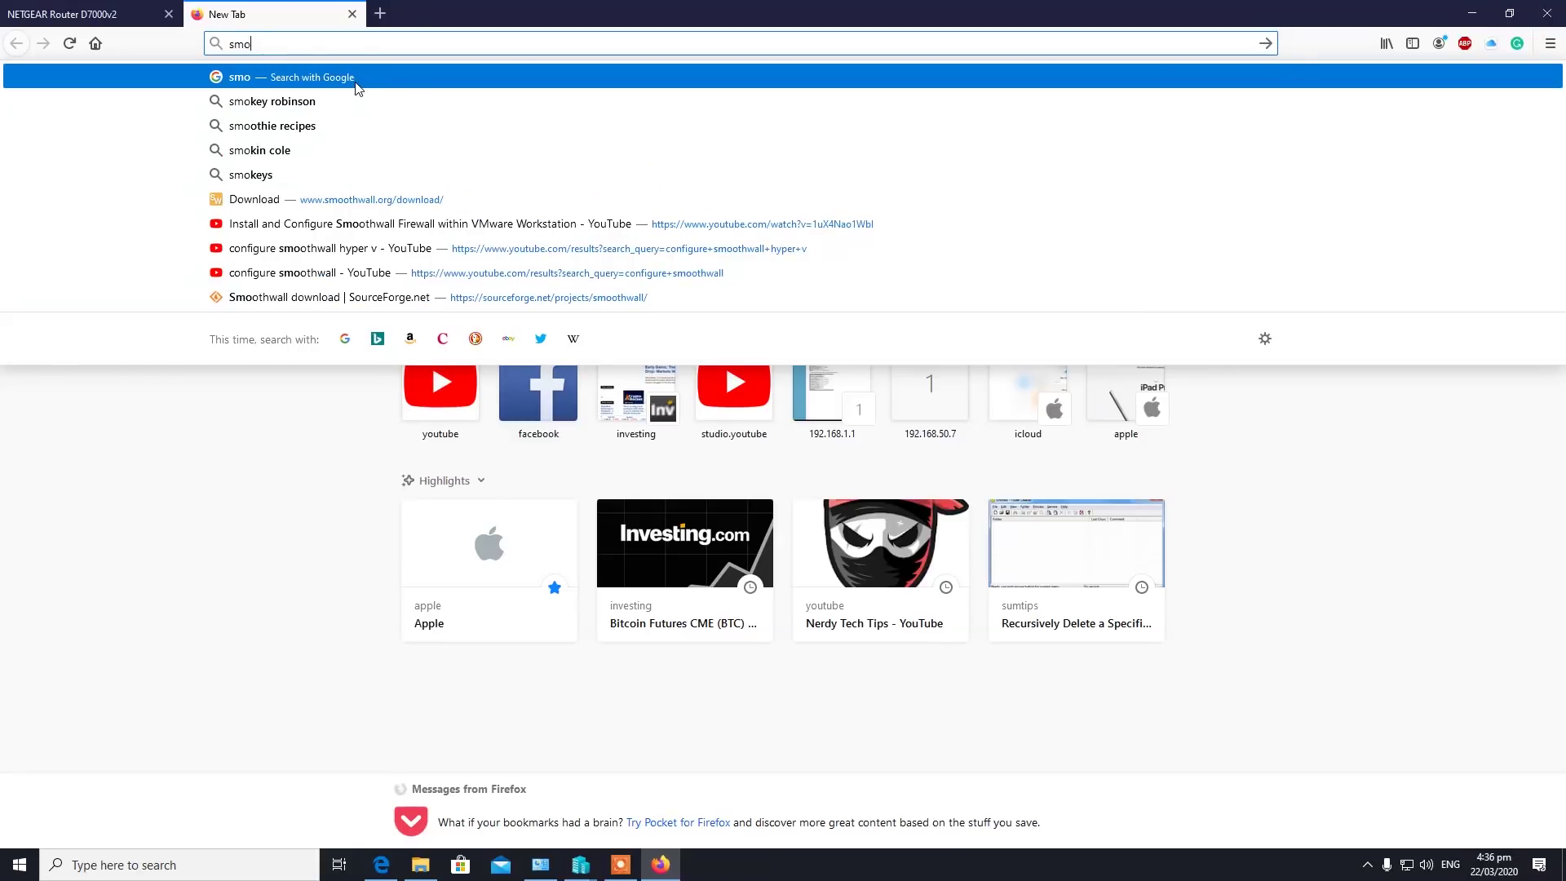
pyautogui.write('thwall')
pyautogui.press('Return')
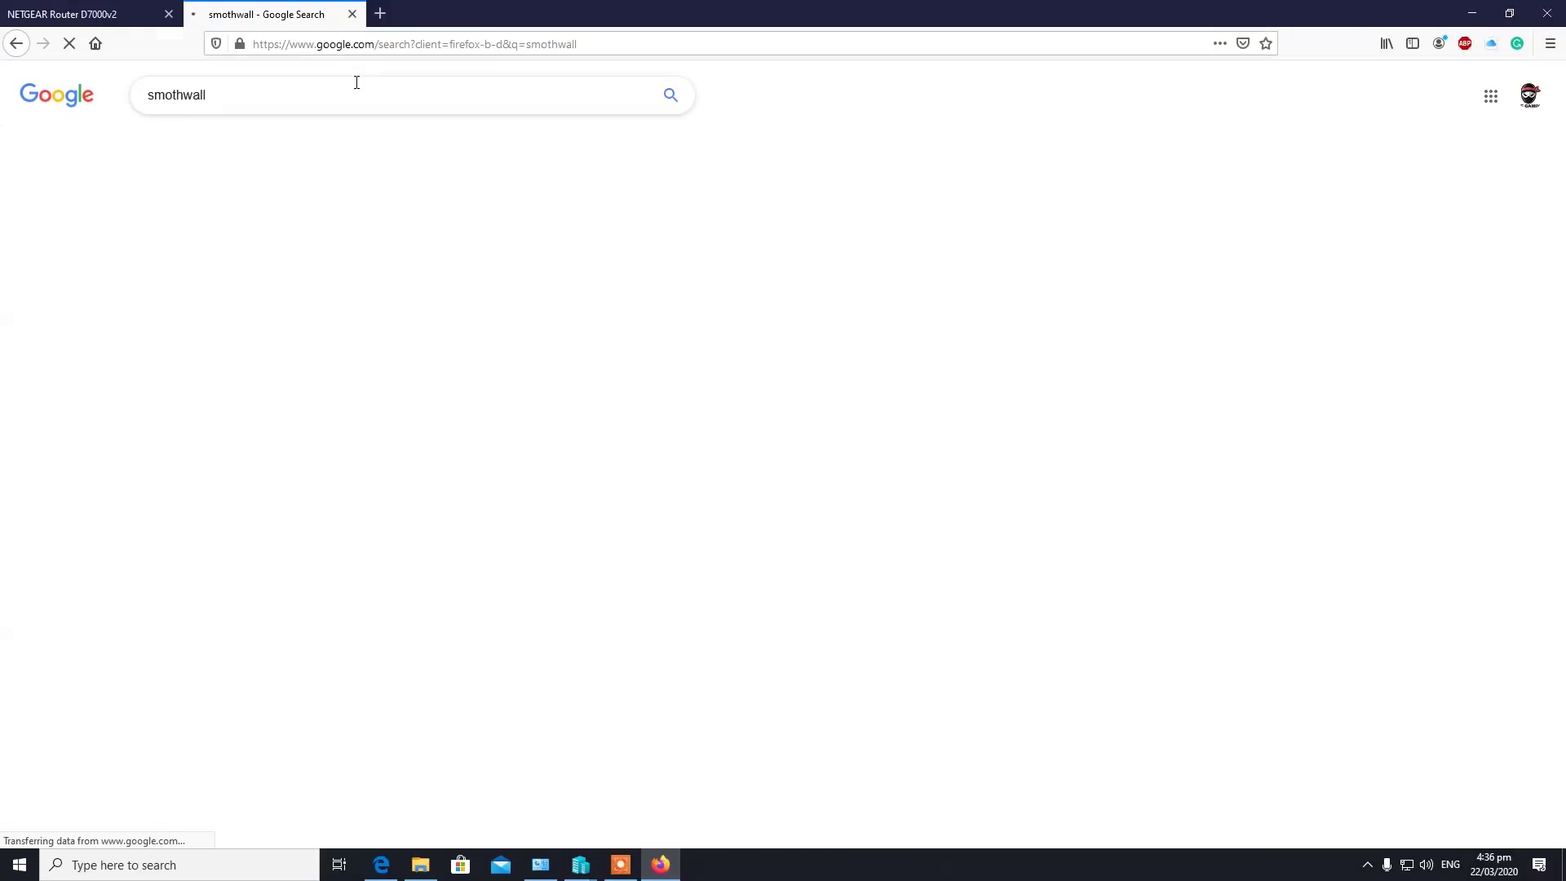
pyautogui.click(259, 381)
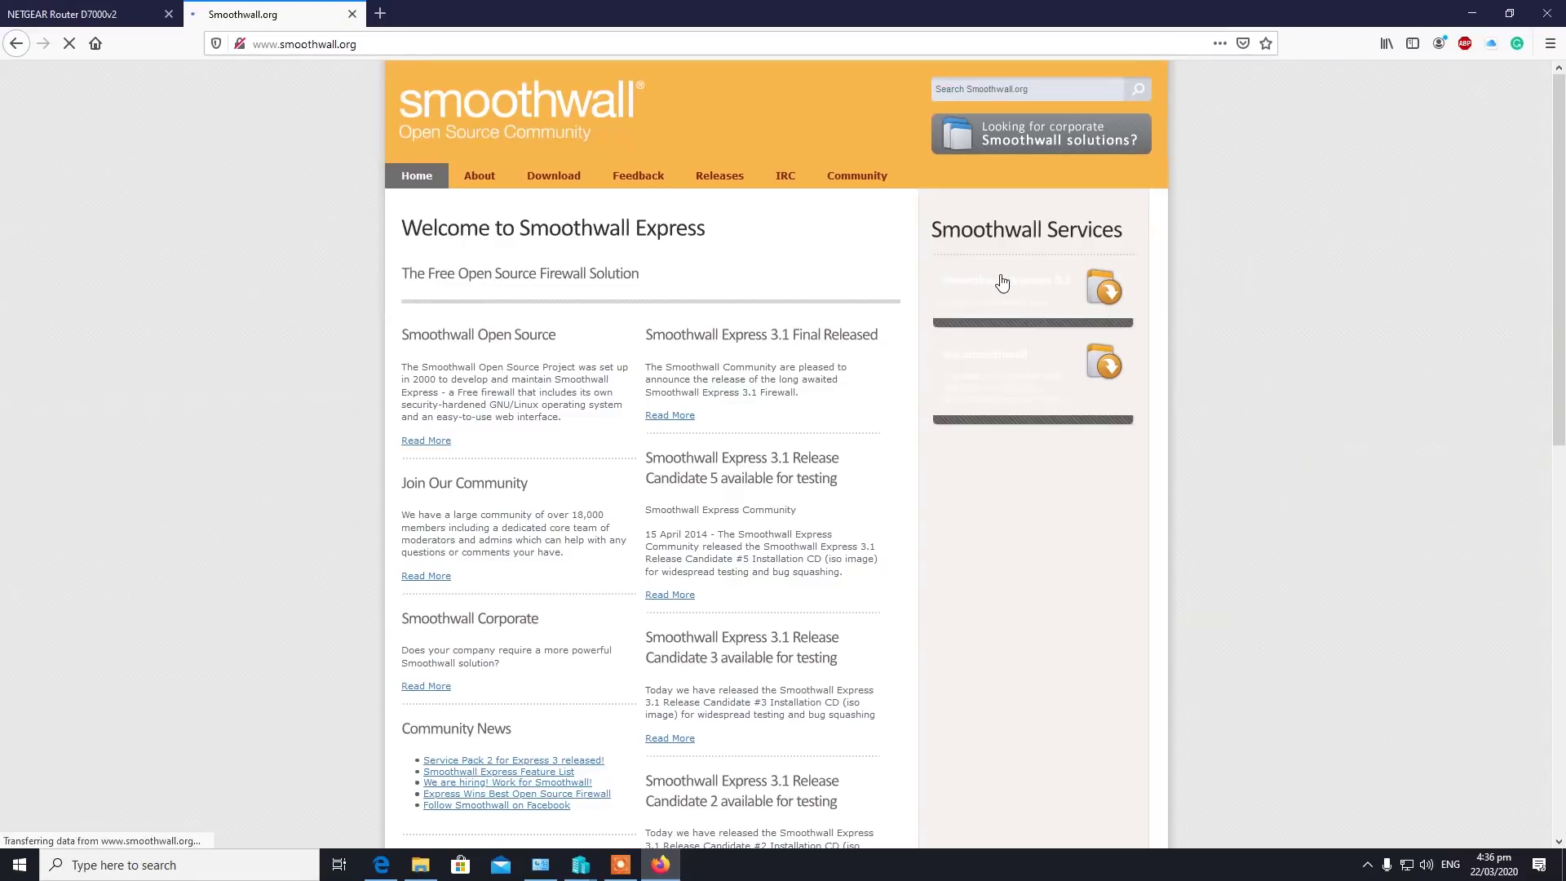
pyautogui.click(1477, 11)
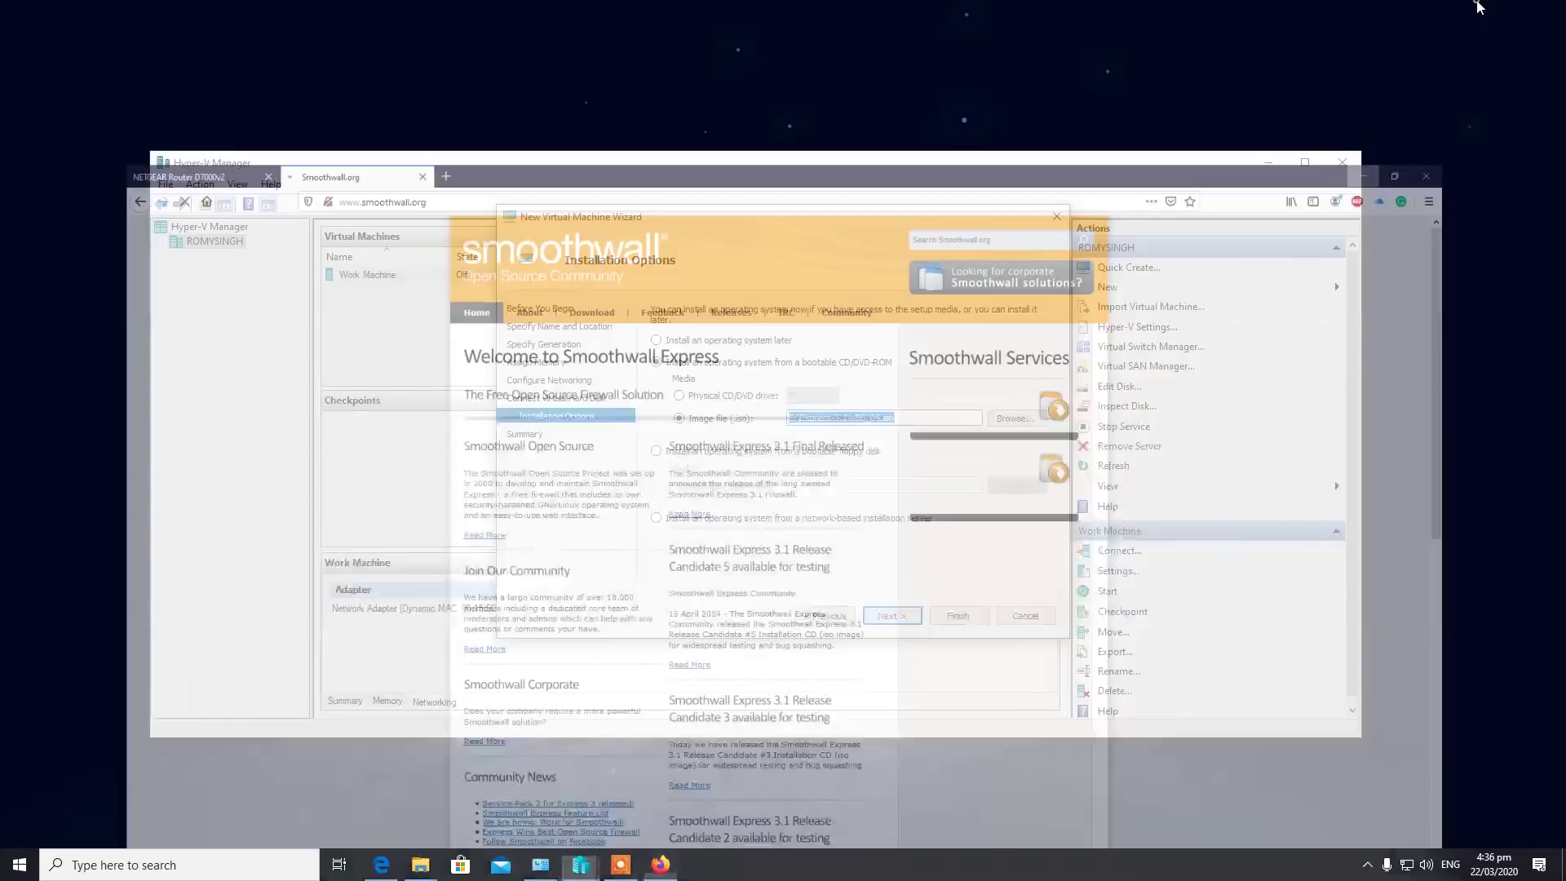
# Finish the wizard and dismiss the file-already-exists virtual disk error.
pyautogui.click(889, 616)
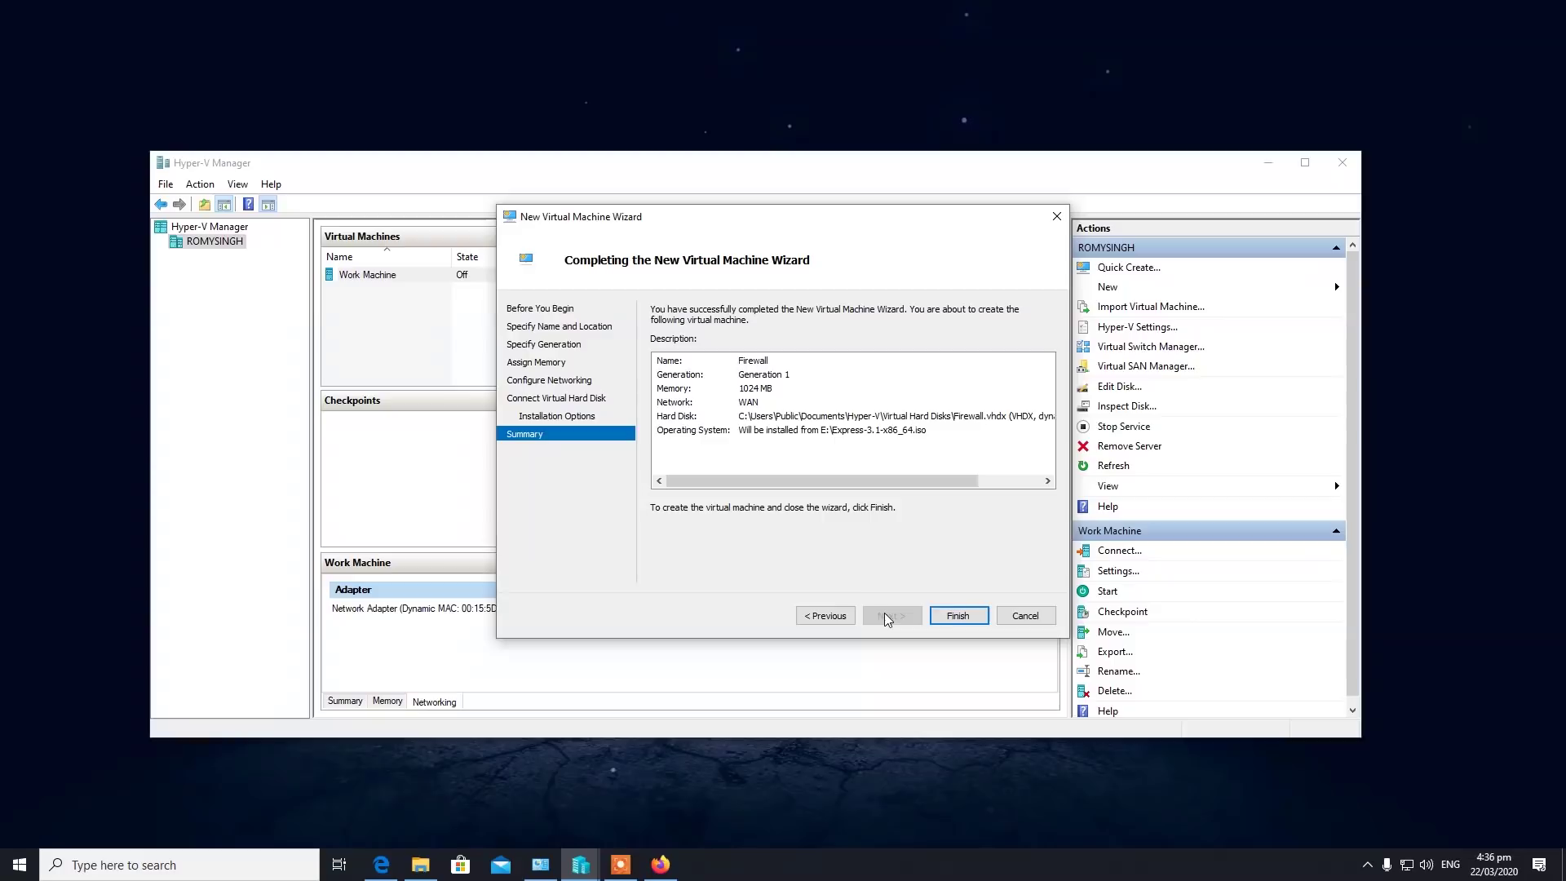
pyautogui.click(948, 617)
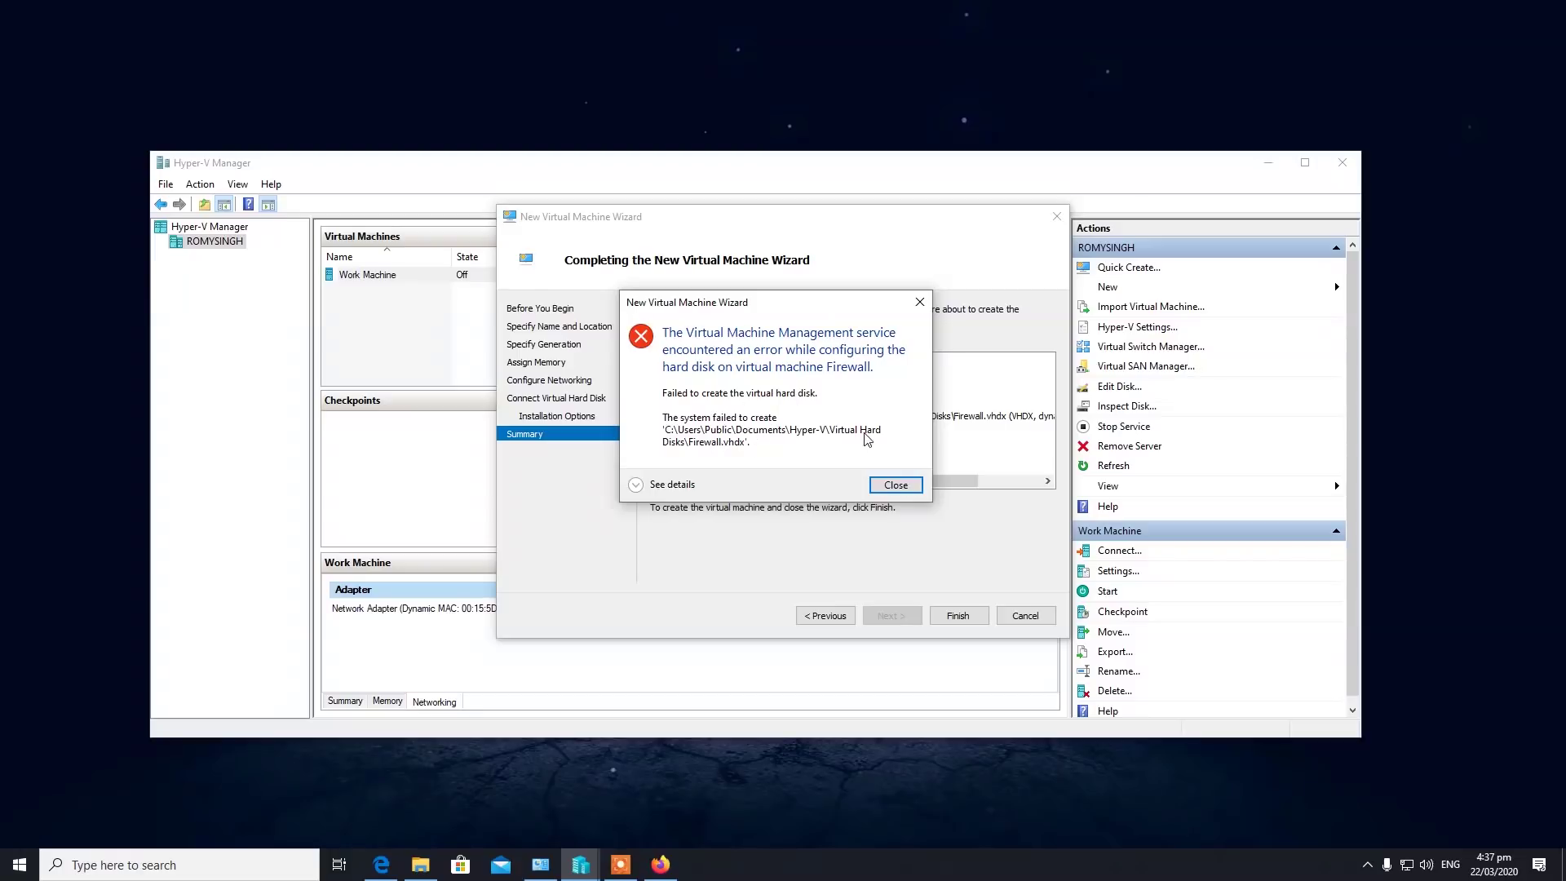
pyautogui.click(636, 485)
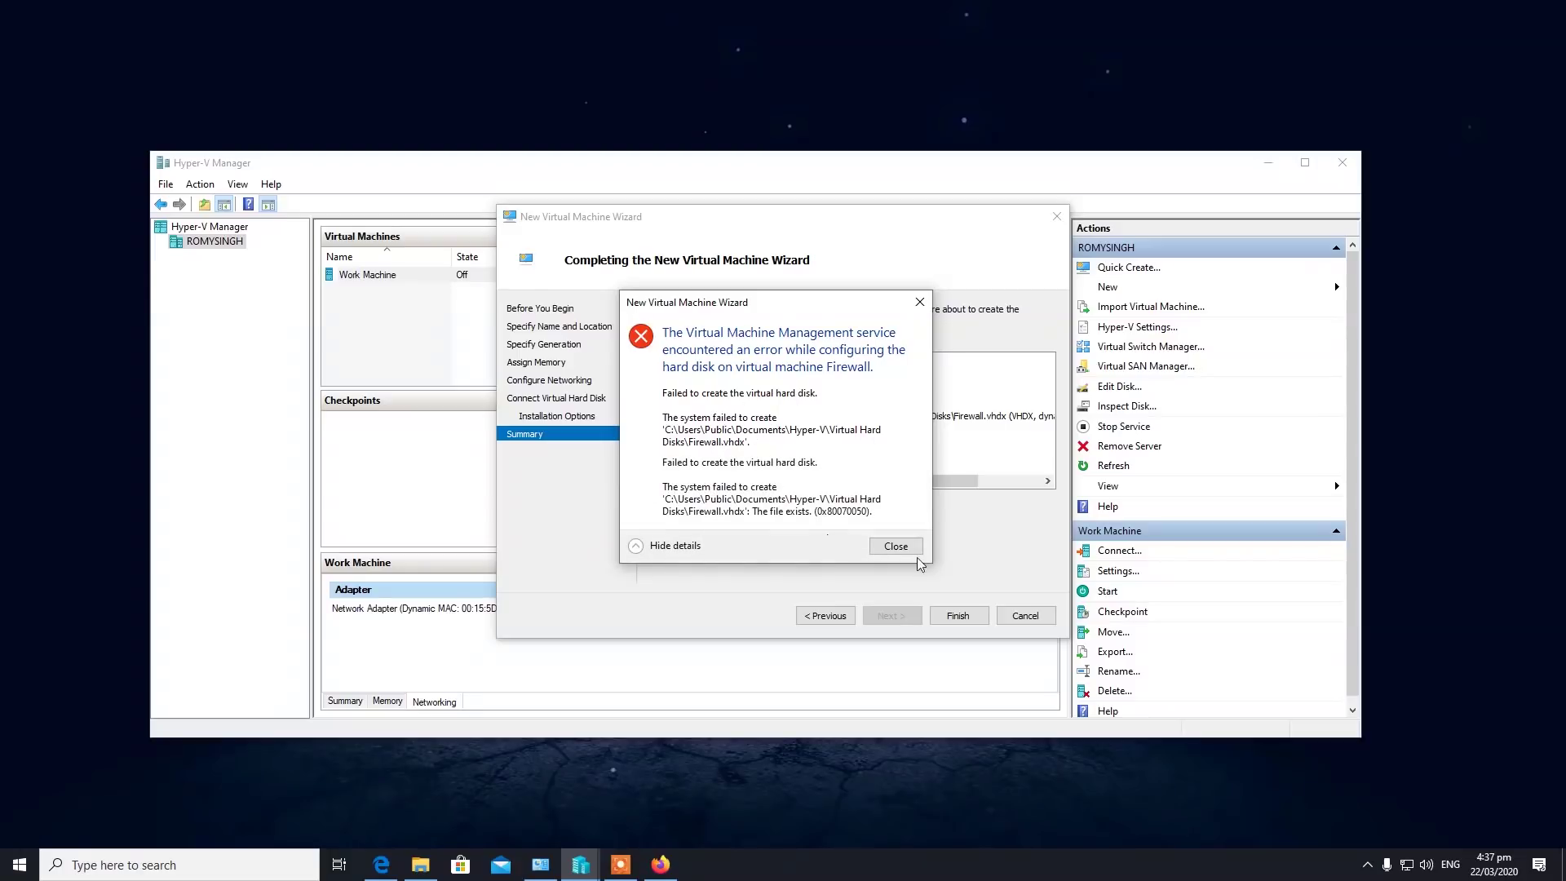
pyautogui.click(897, 547)
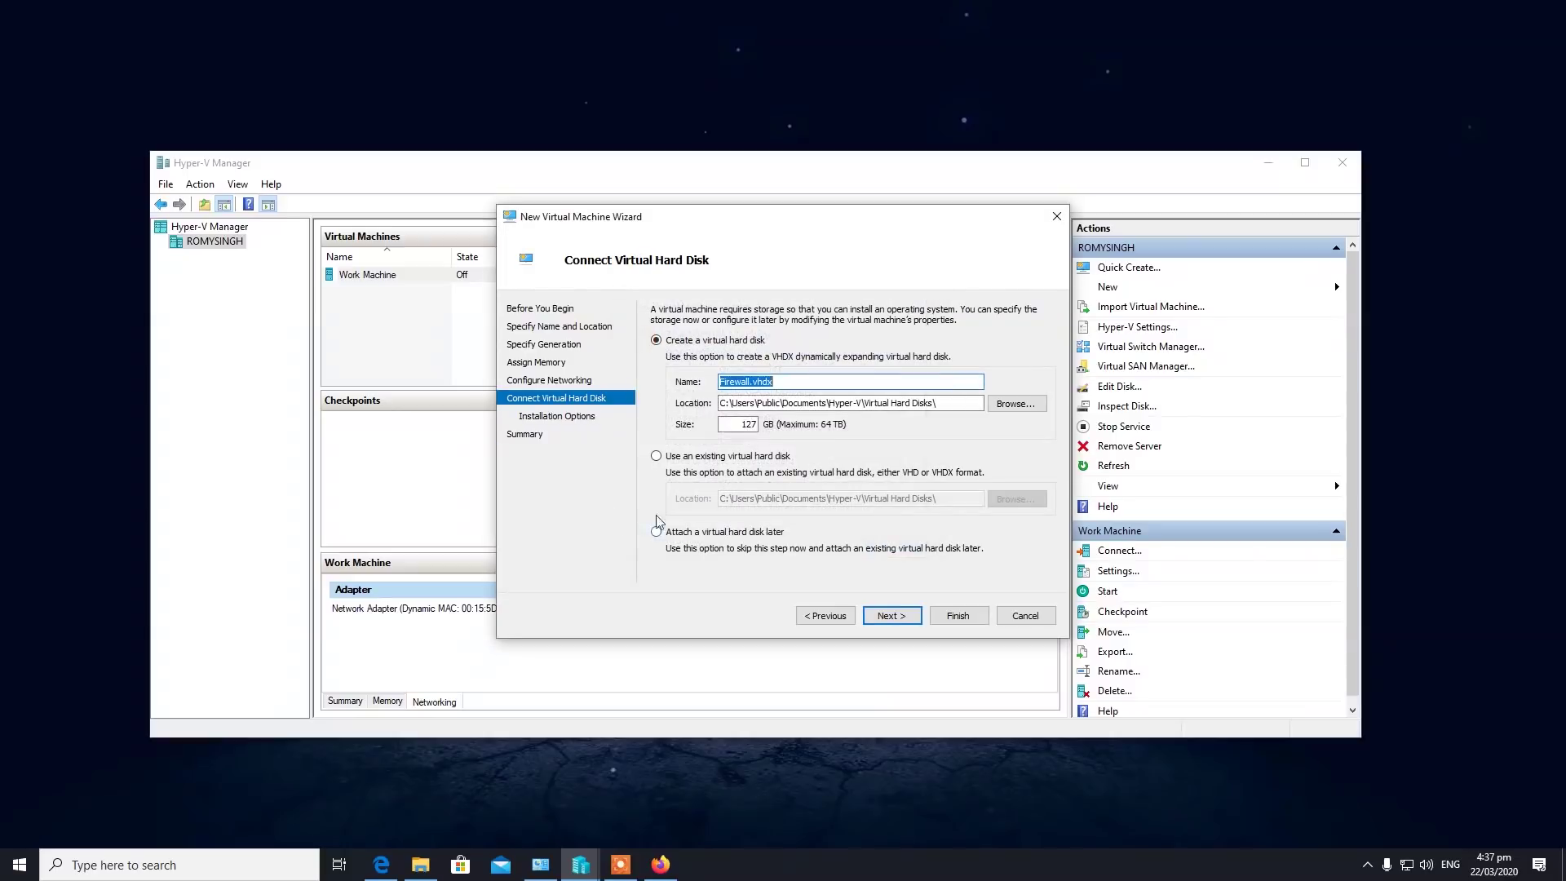
# Rename the virtual disk to Firewall1.vhdx and finish creating the Firewall VM.
pyautogui.click(748, 383)
pyautogui.write('1')
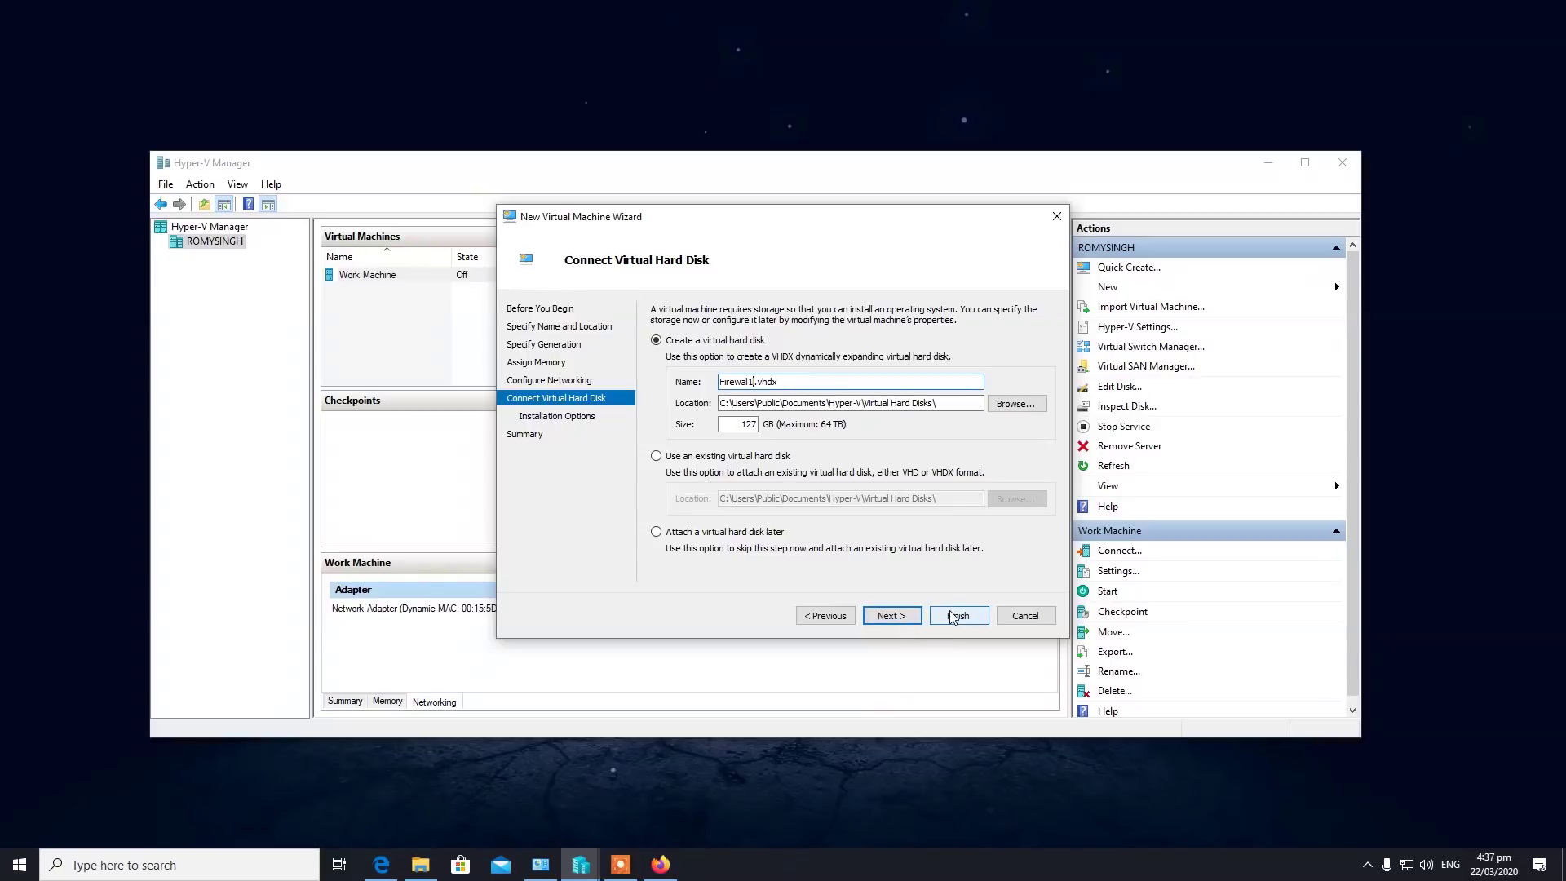
pyautogui.click(918, 614)
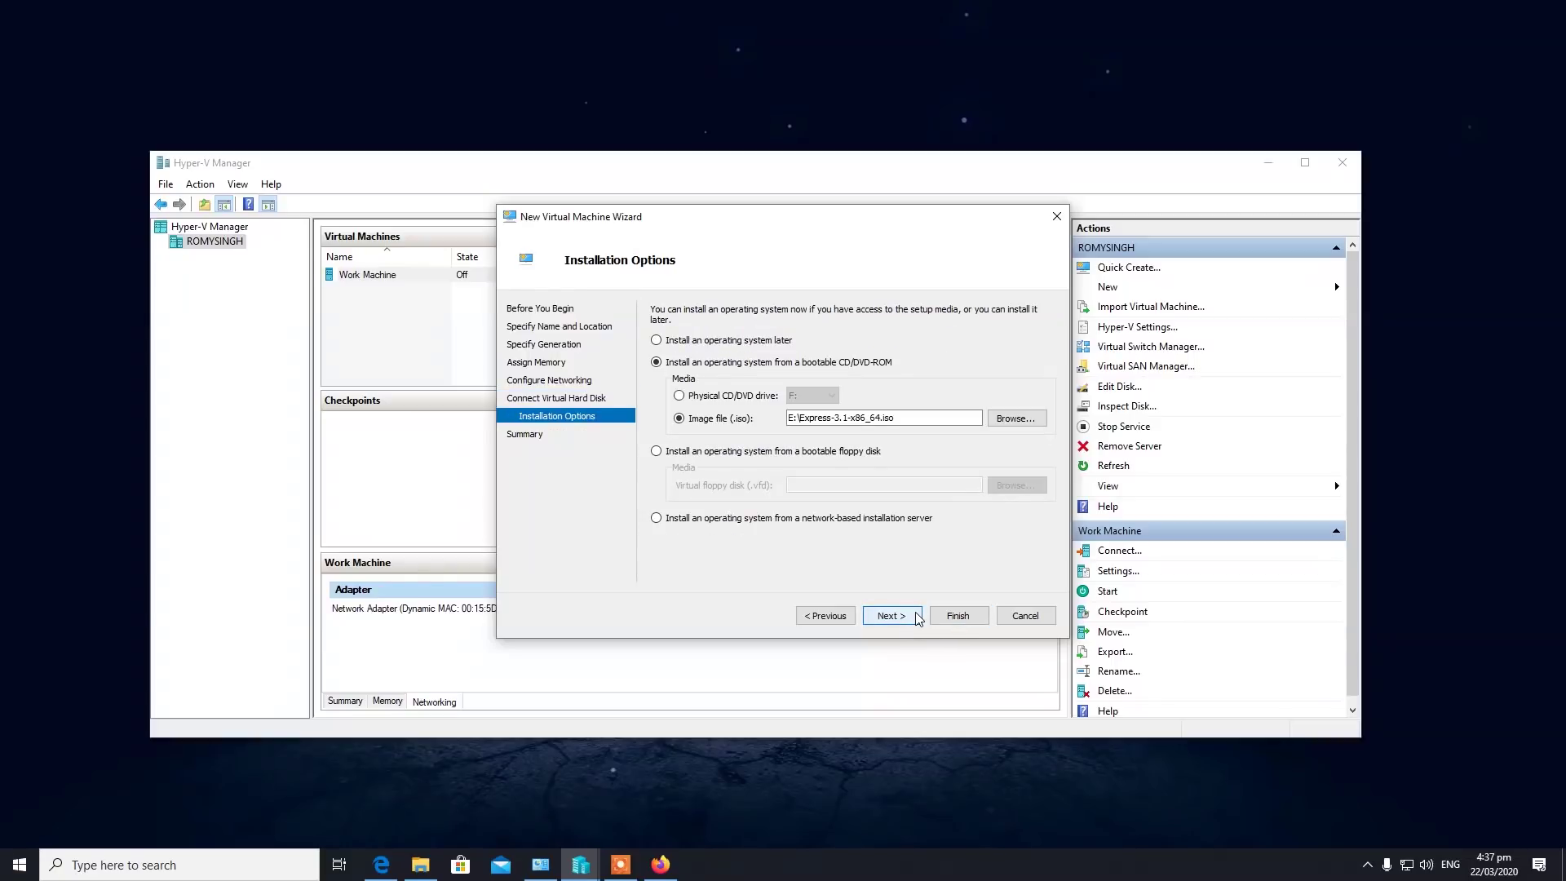
pyautogui.click(958, 615)
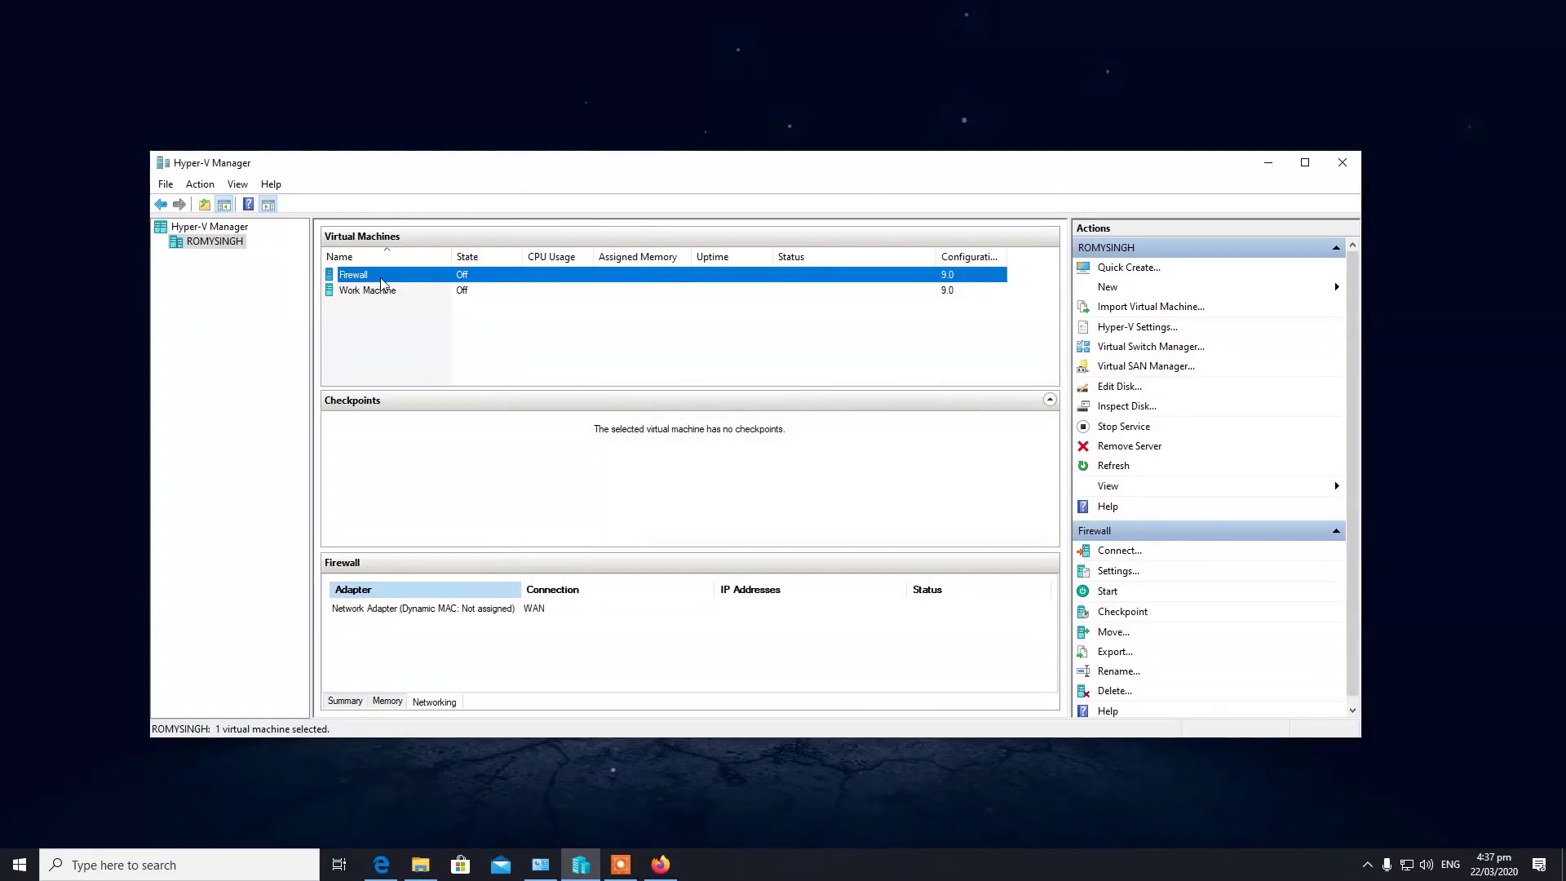
# Add a second network adapter on the LAN virtual switch to the Firewall VM.
pyautogui.rightClick(380, 277)
pyautogui.click(402, 309)
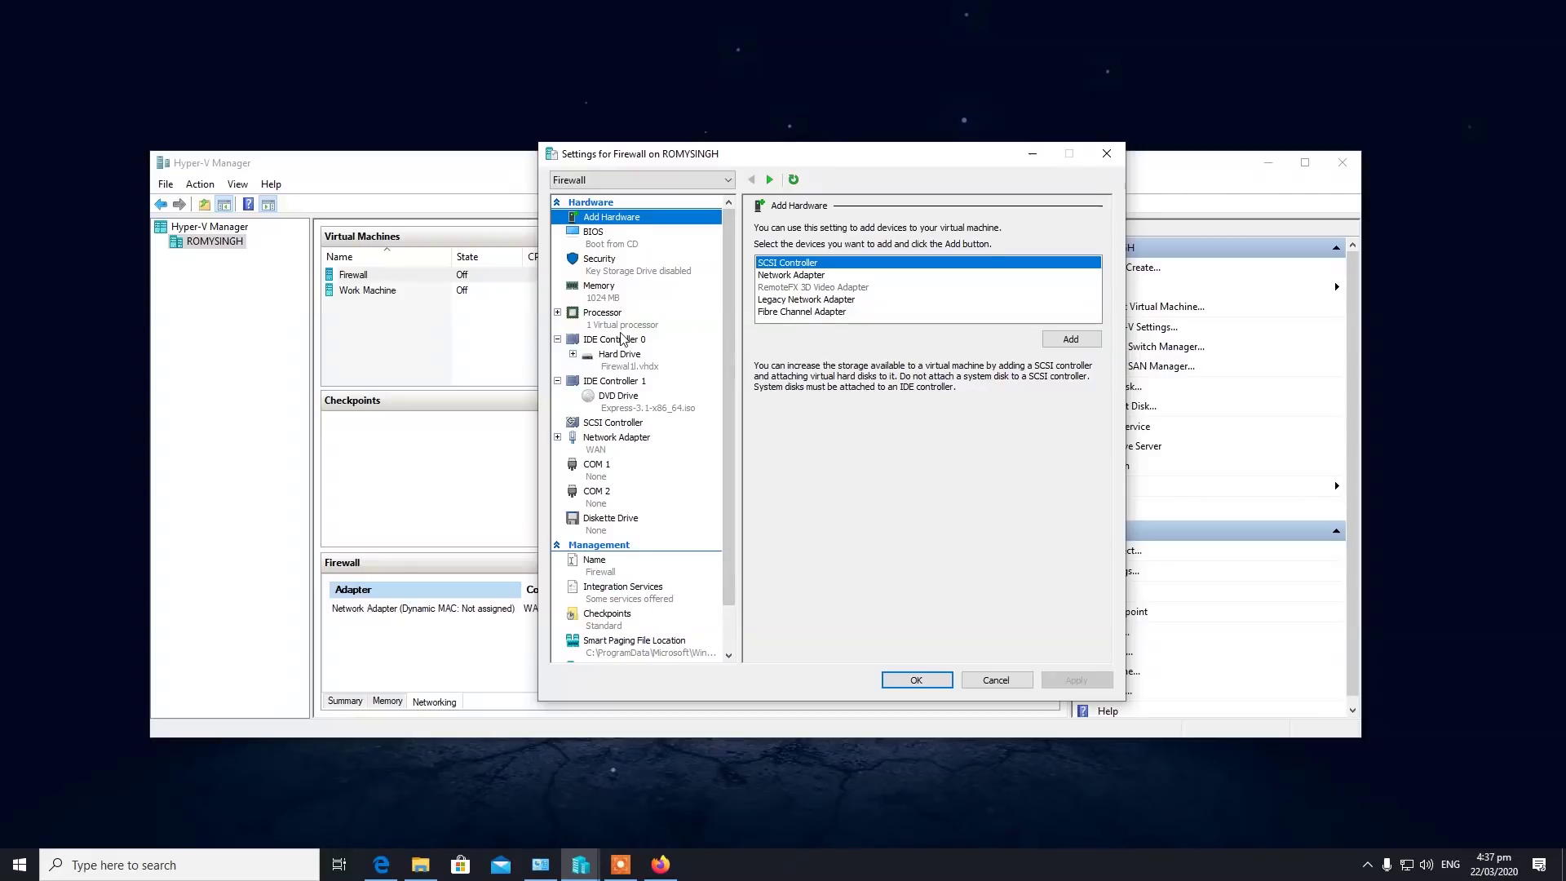
pyautogui.rightClick(612, 225)
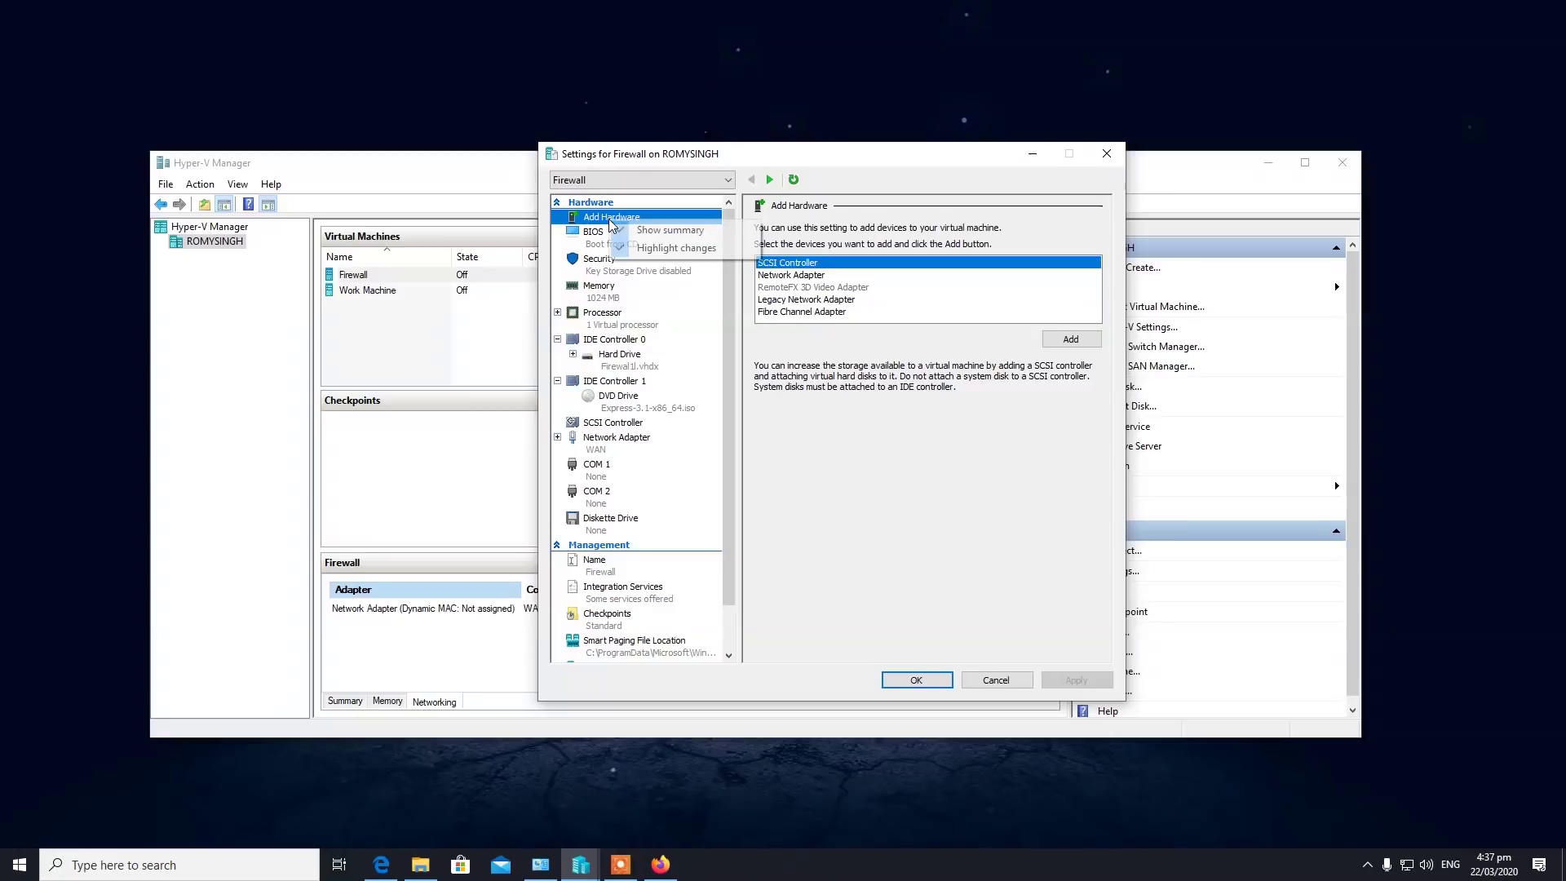
pyautogui.click(600, 221)
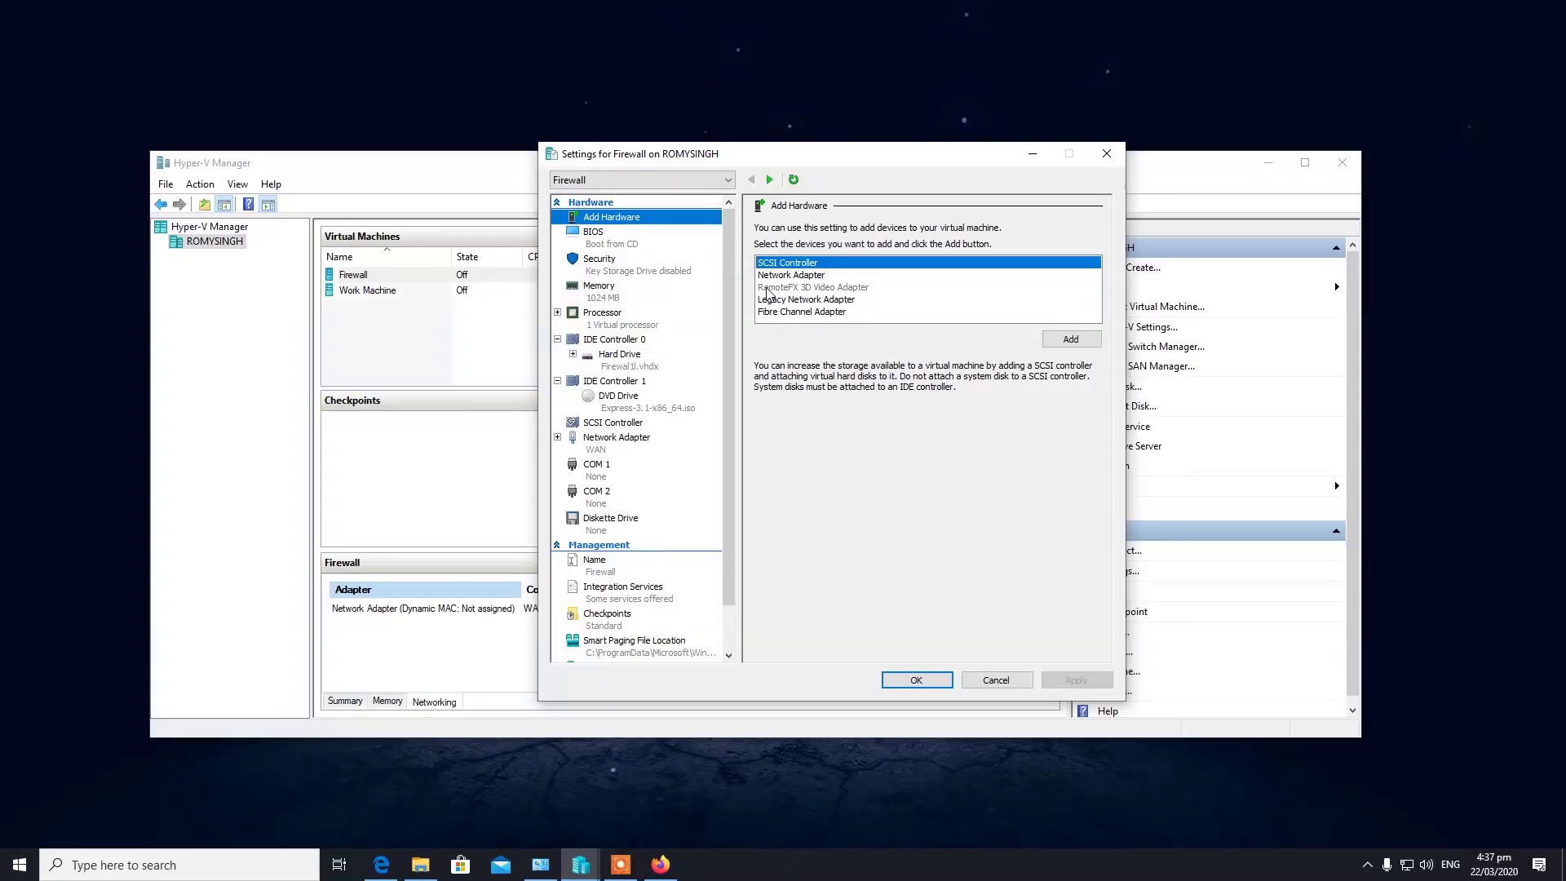
pyautogui.click(788, 275)
pyautogui.click(1071, 339)
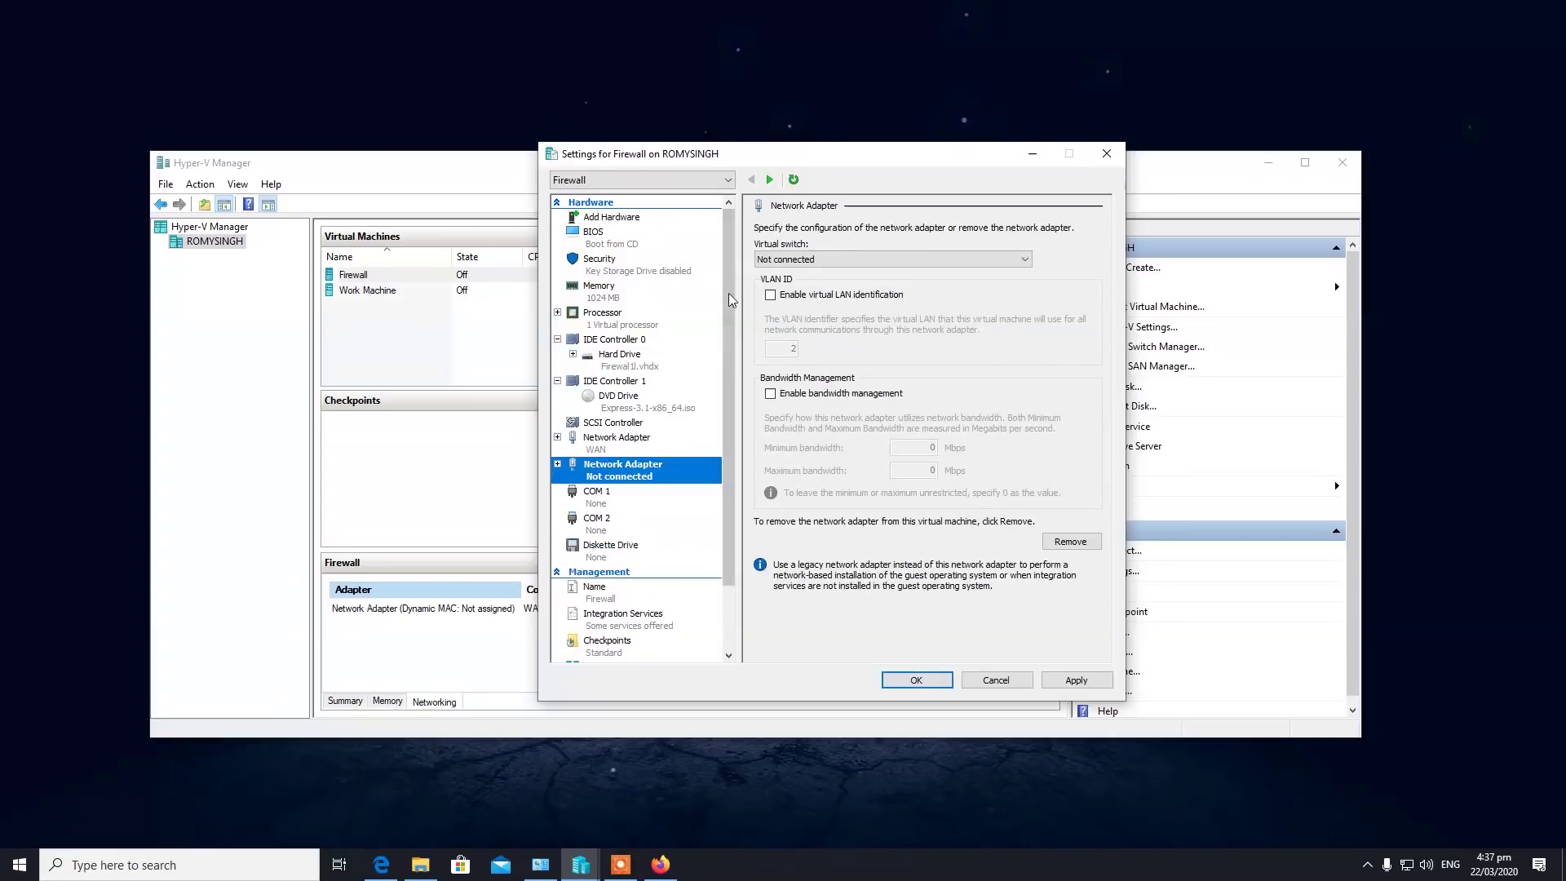
pyautogui.click(836, 260)
pyautogui.click(803, 306)
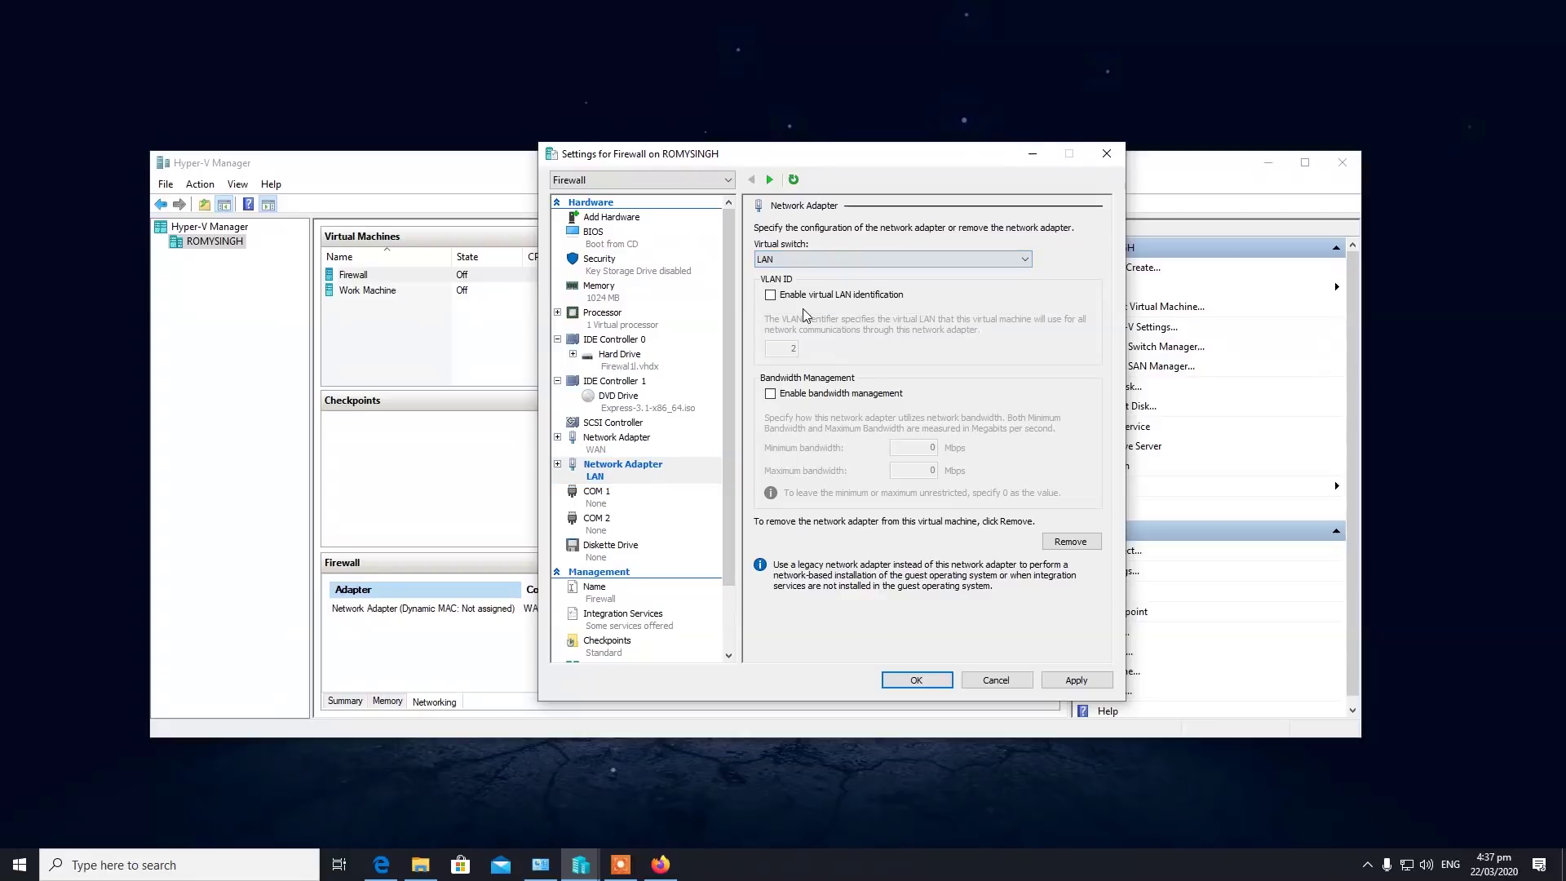
pyautogui.click(1072, 680)
pyautogui.click(996, 679)
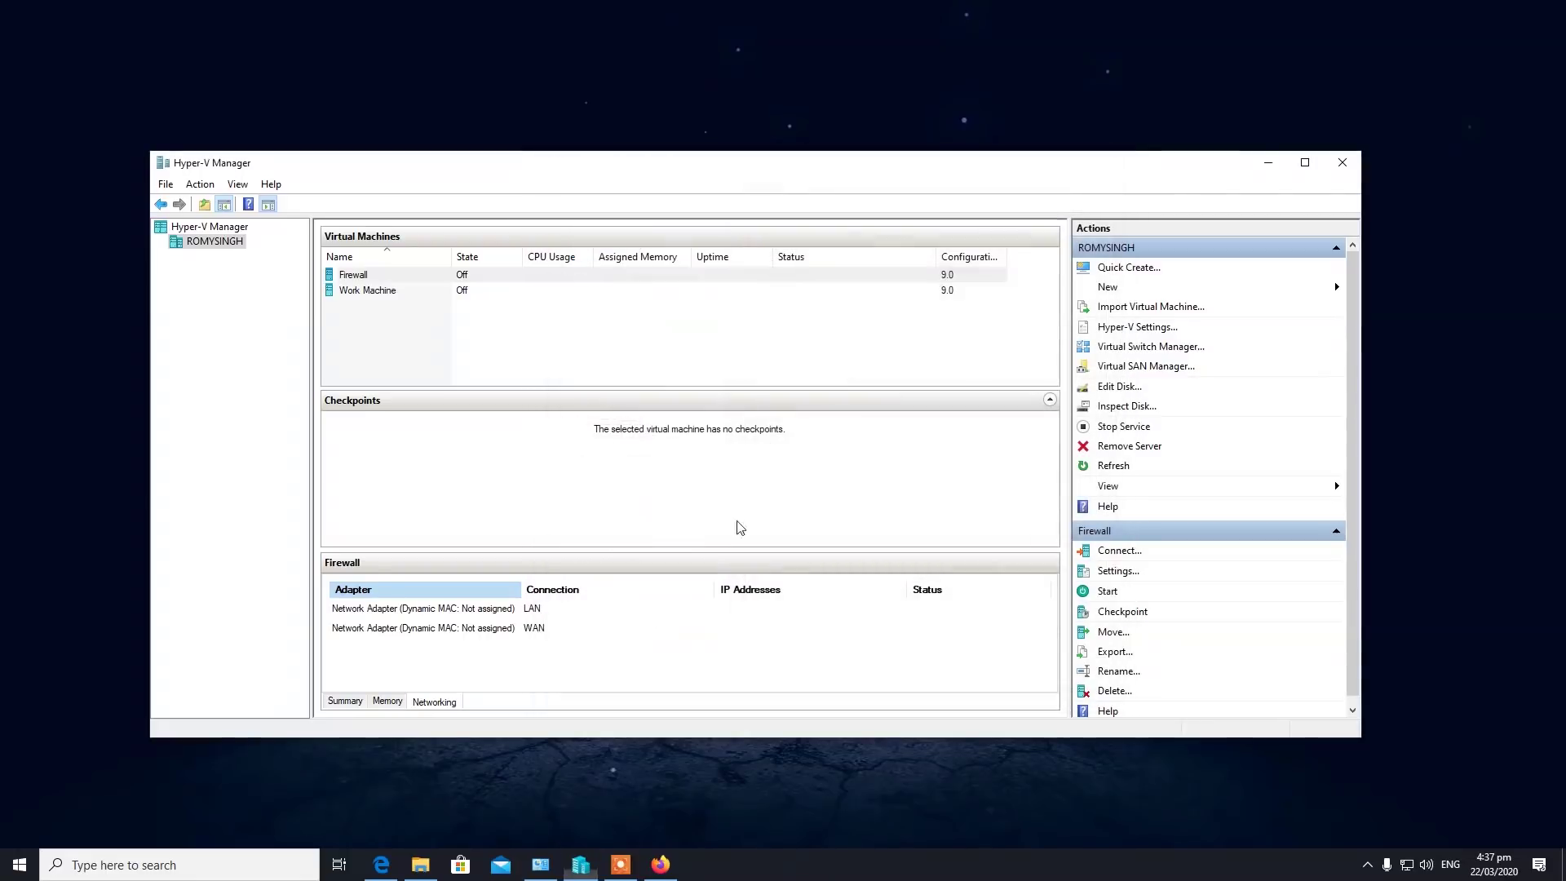
# Set the Firewall VM to 4 virtual processors.
pyautogui.click(384, 275)
pyautogui.rightClick(388, 281)
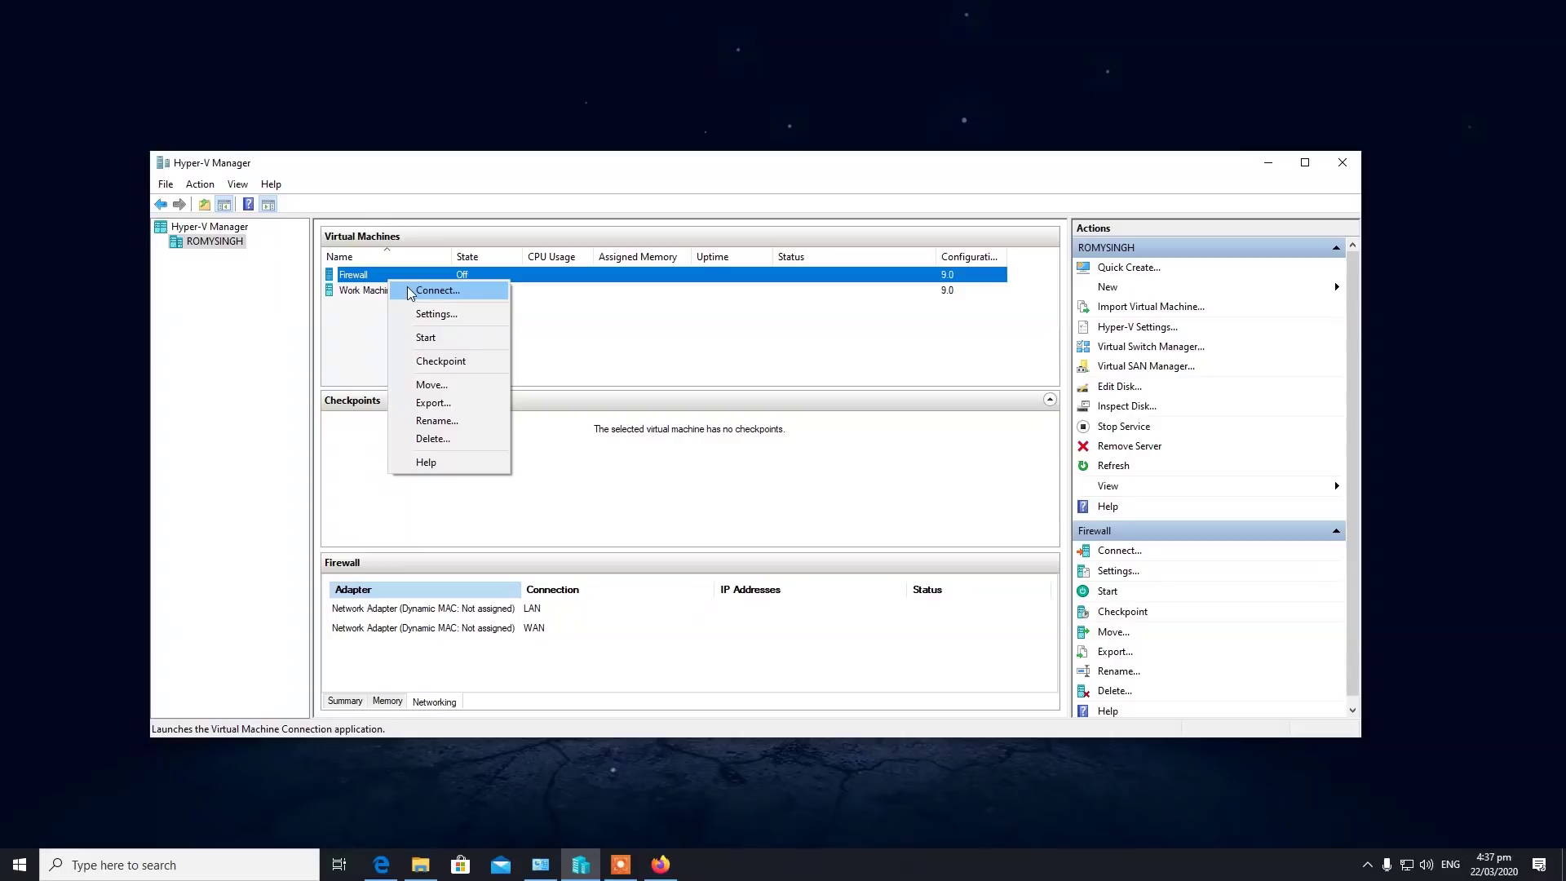
pyautogui.click(438, 314)
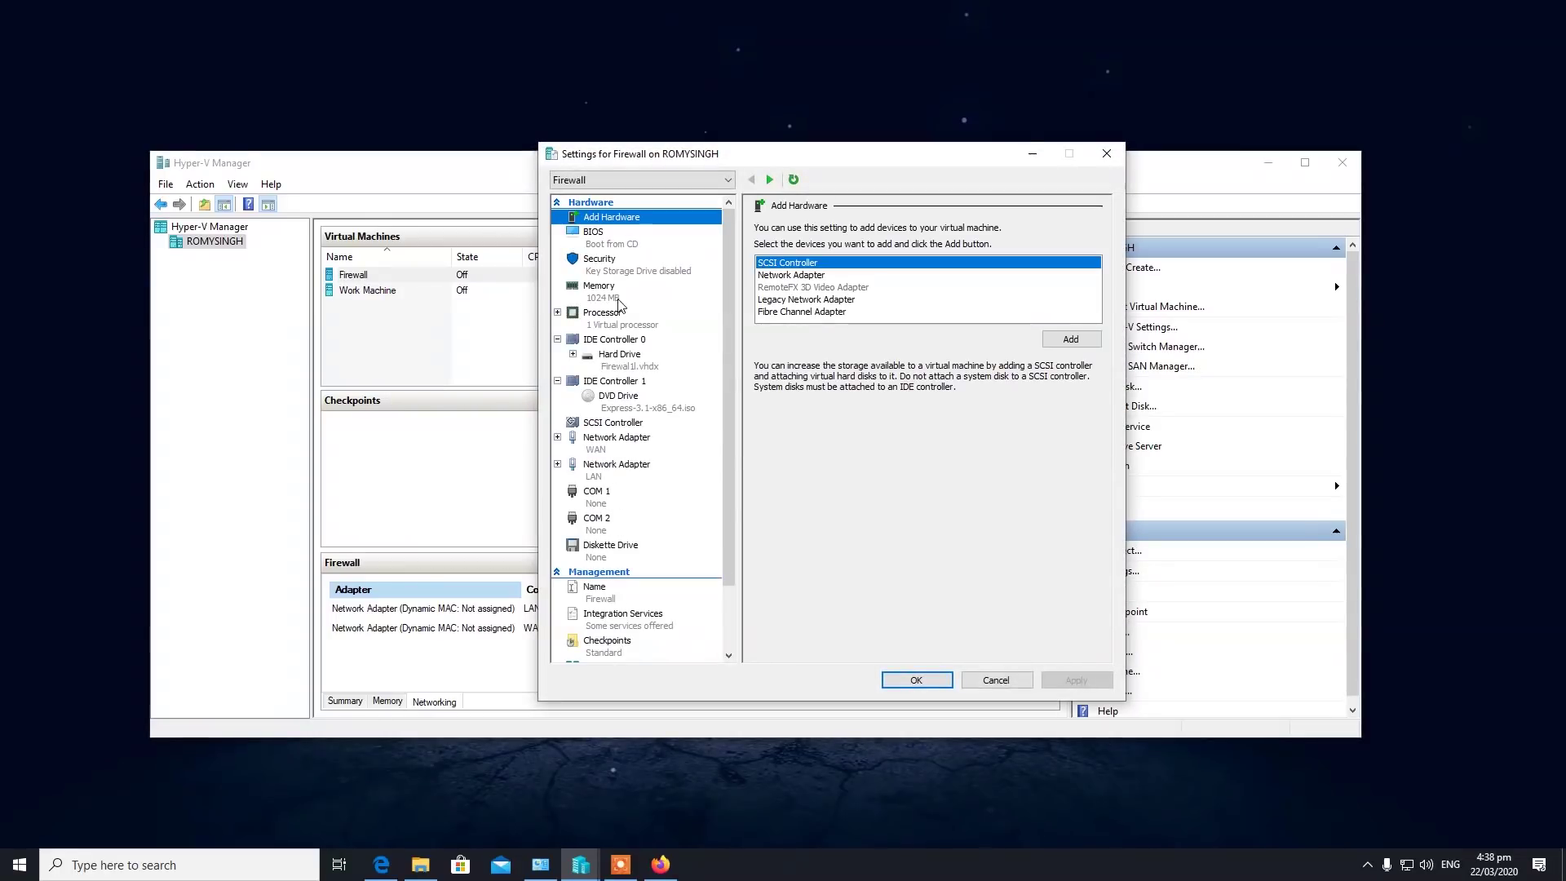
pyautogui.click(618, 320)
pyautogui.click(938, 253)
pyautogui.click(939, 252)
pyautogui.click(938, 252)
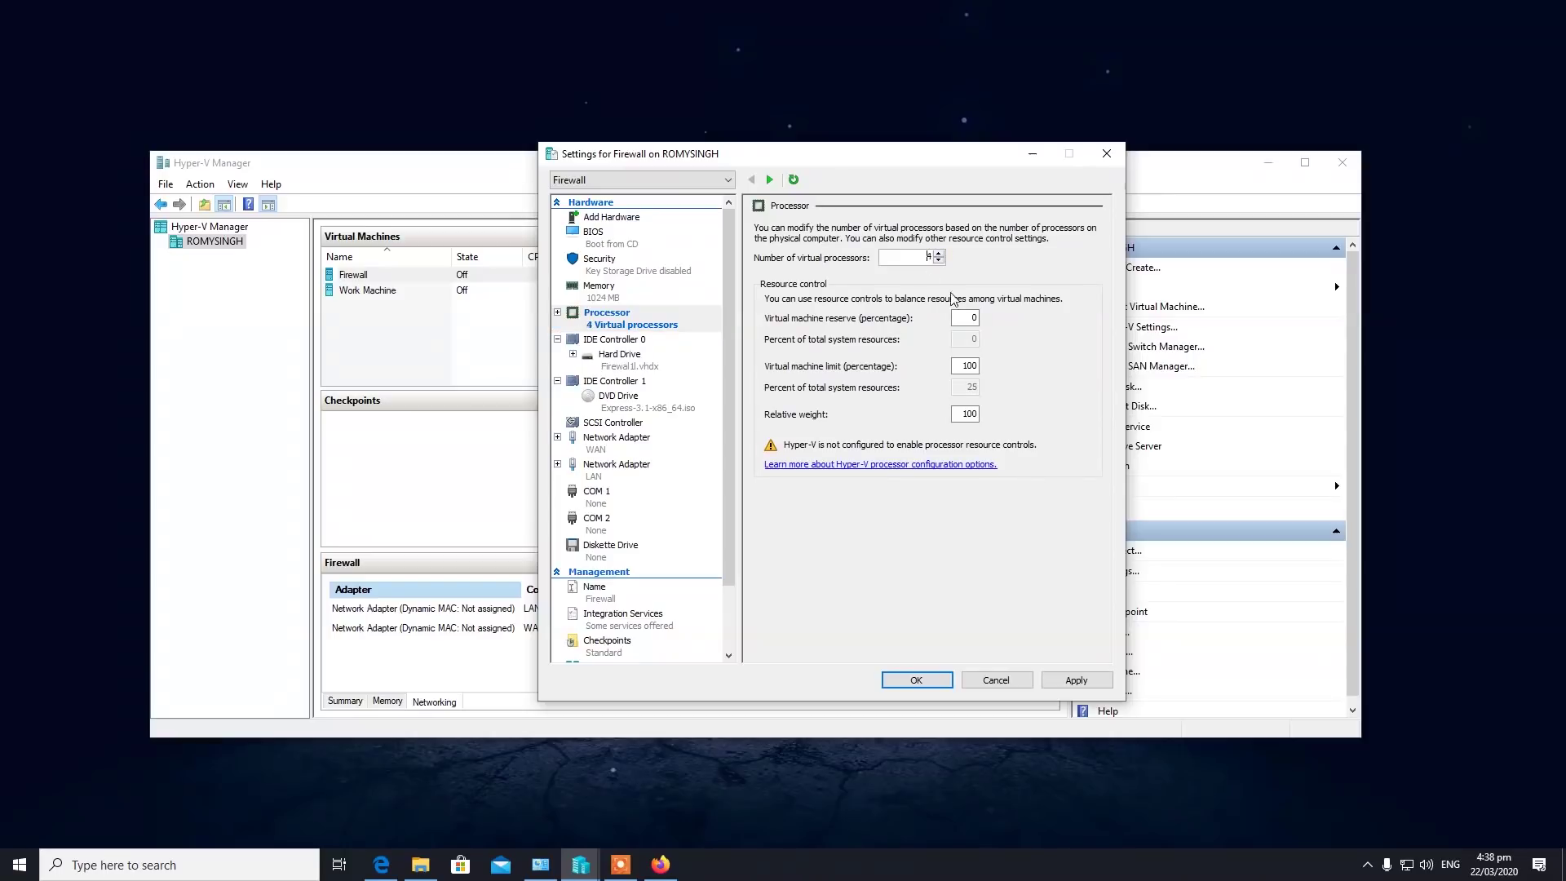
pyautogui.click(917, 679)
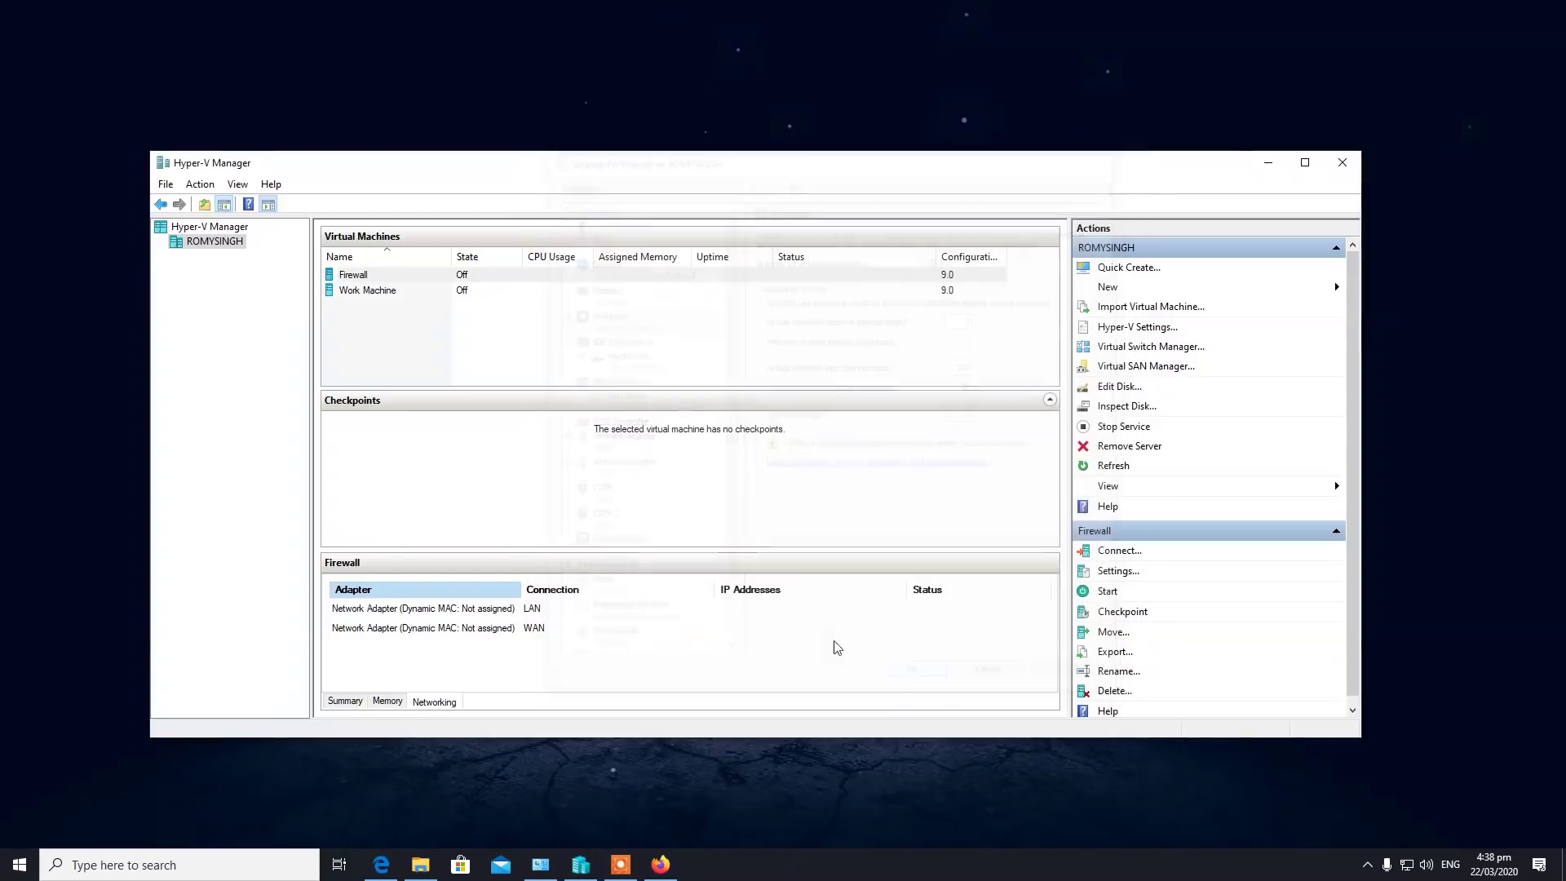
pyautogui.rightClick(418, 283)
# Connect to the Firewall VM, power it on, and boot the Install Smoothwall Express entry.
pyautogui.click(418, 283)
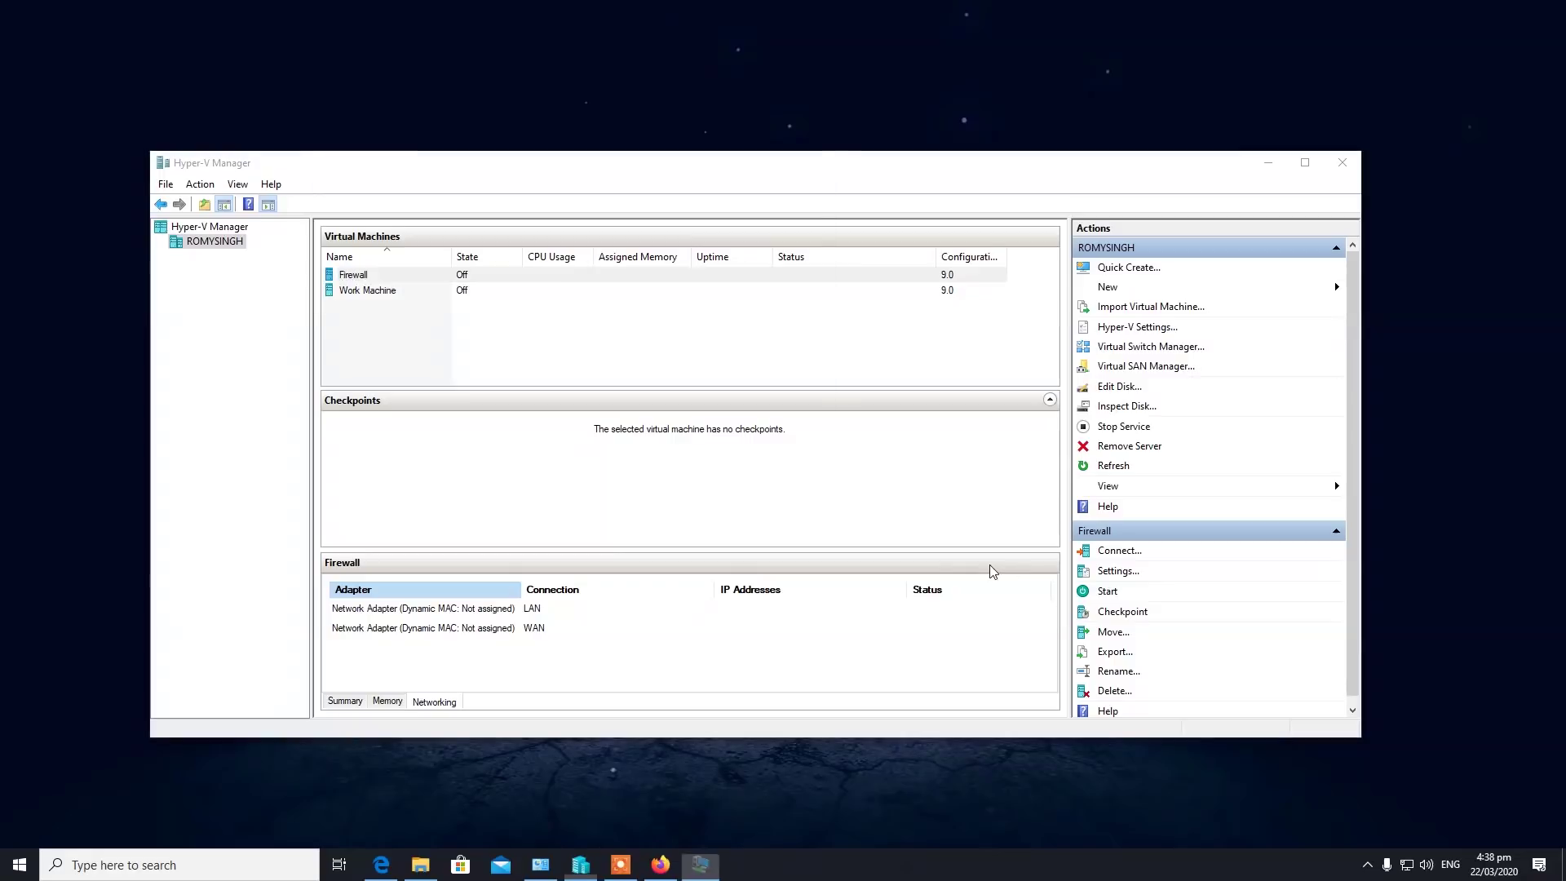
pyautogui.click(592, 251)
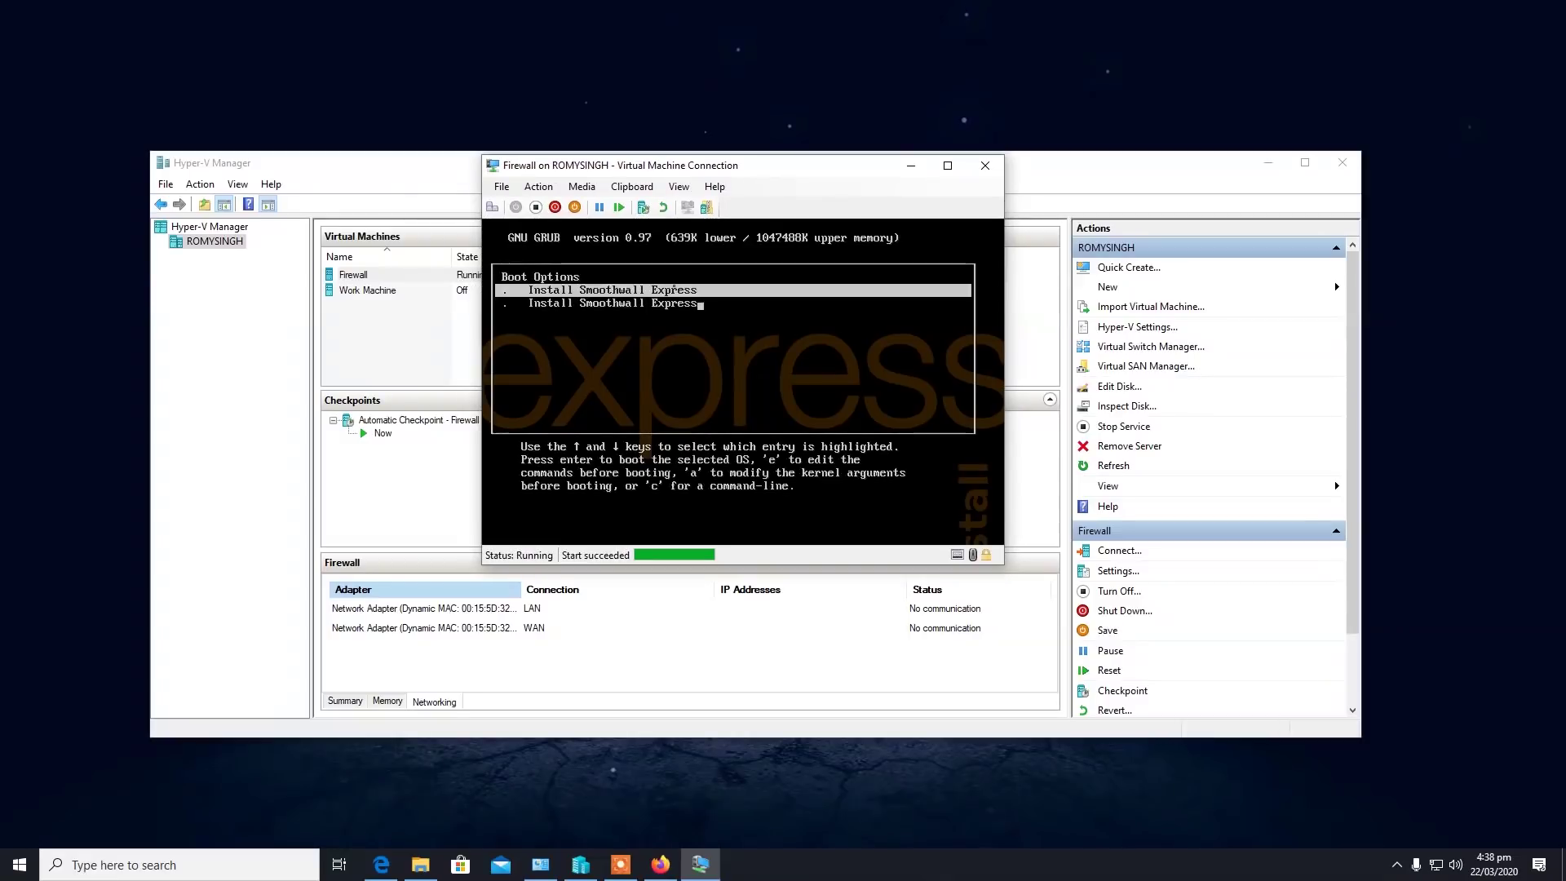
pyautogui.press('Return')
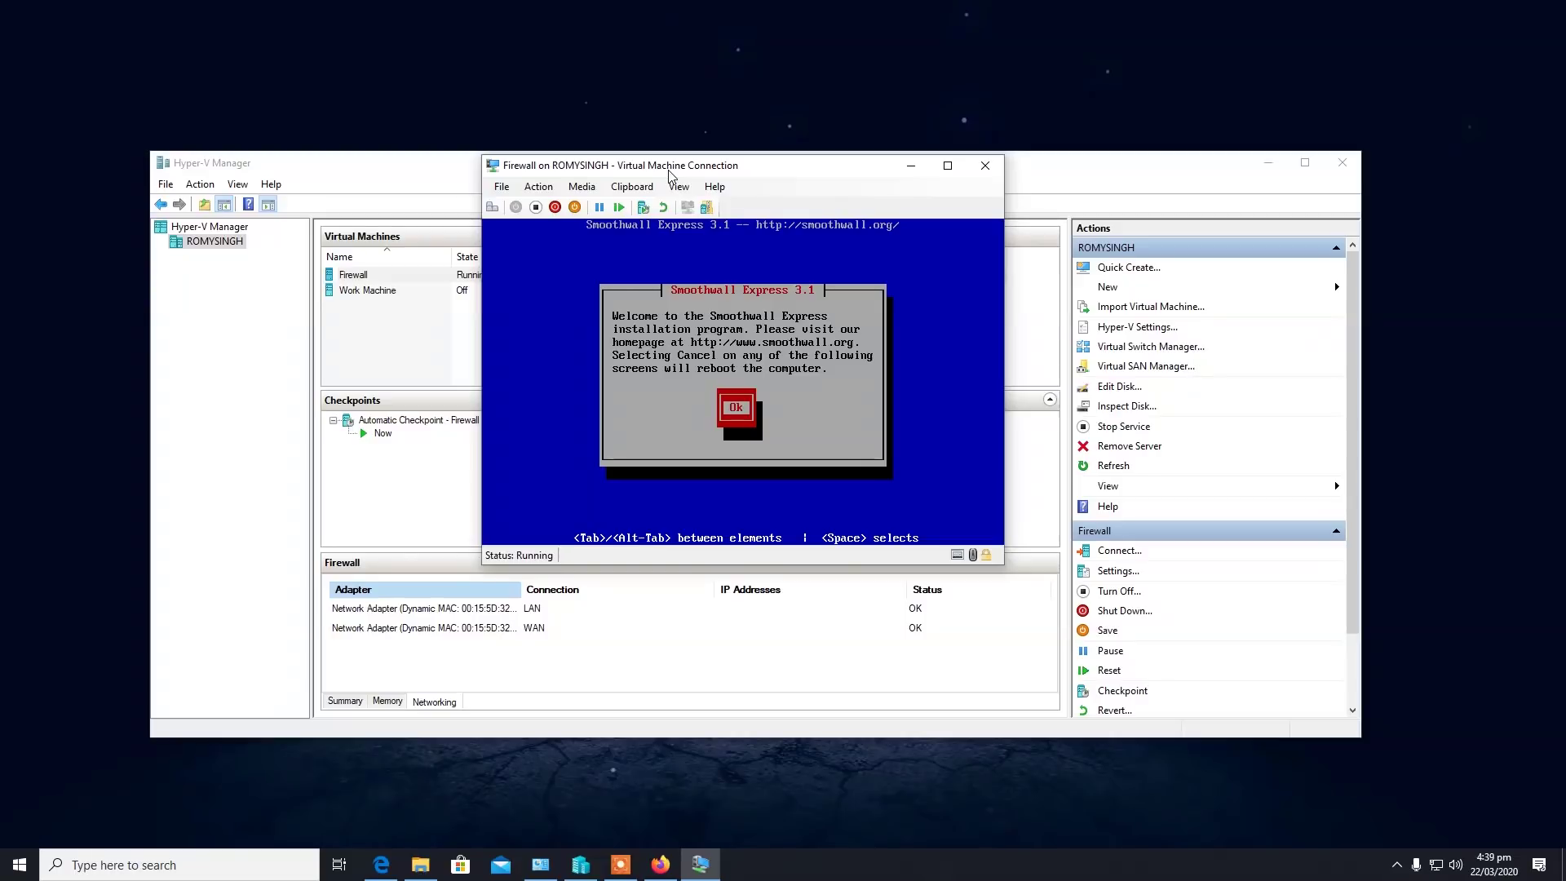
# Install Smoothwall Express, declining restore and accepting the default keyboard and timezone.
pyautogui.press('Return')
pyautogui.press('Return')
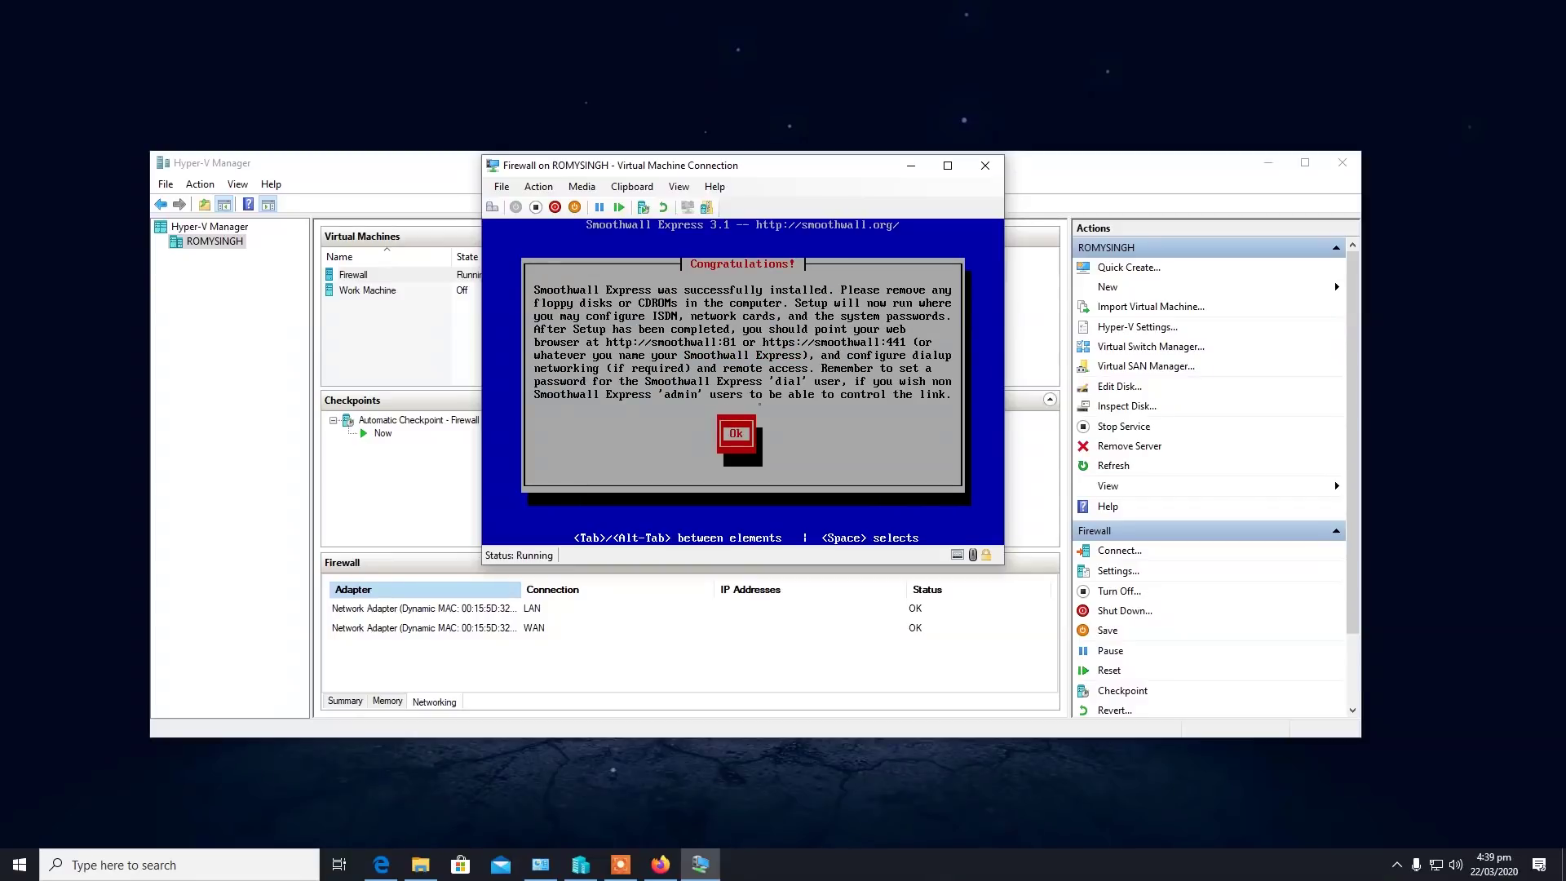
pyautogui.press('Return')
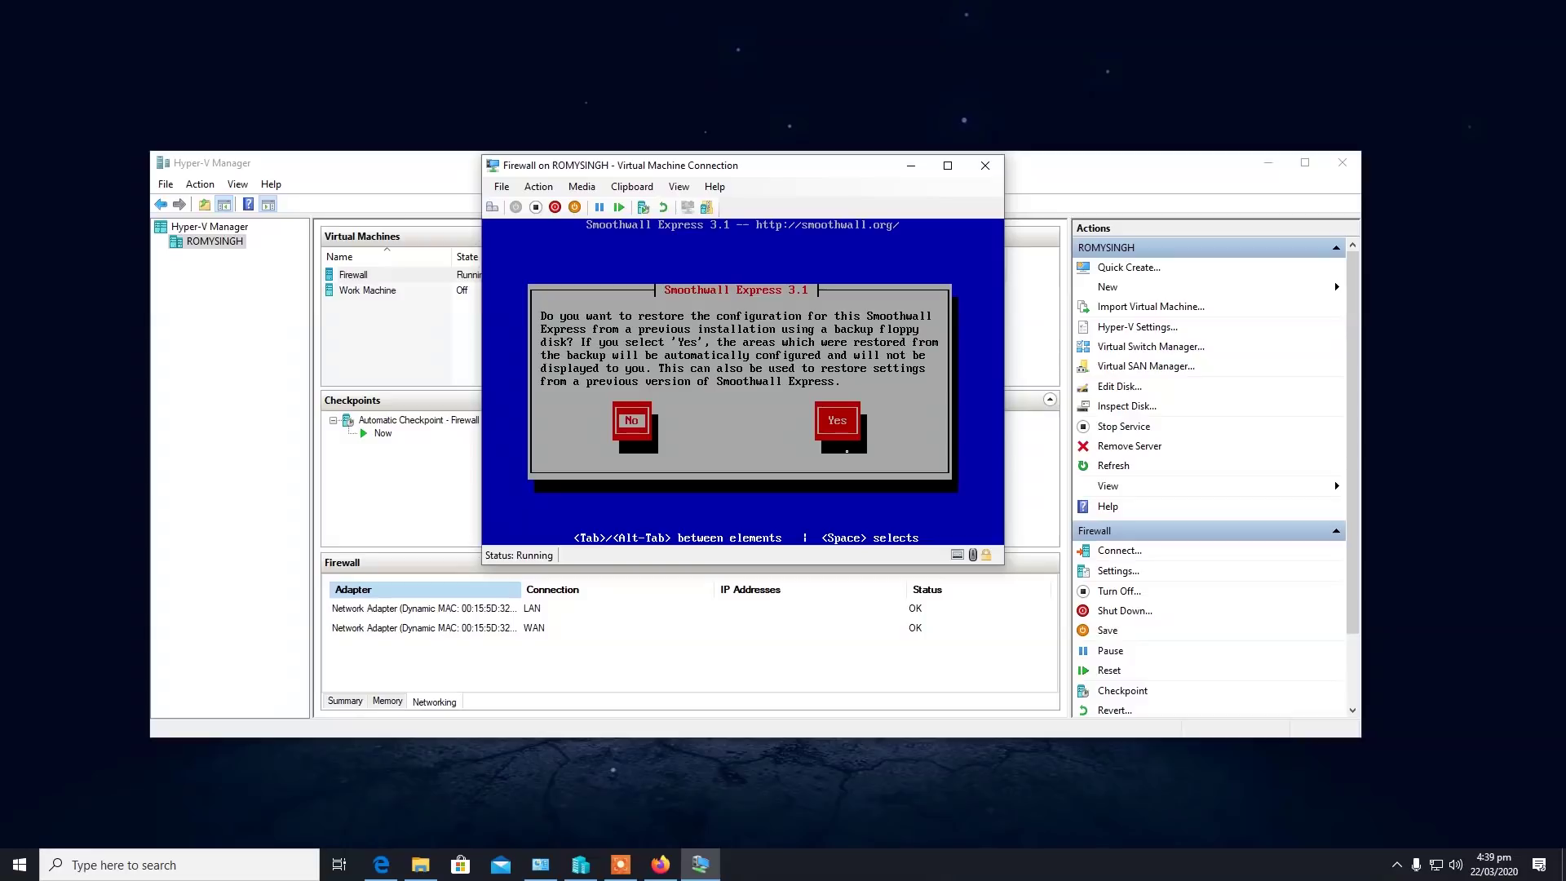
pyautogui.press('Return')
pyautogui.press('Return')
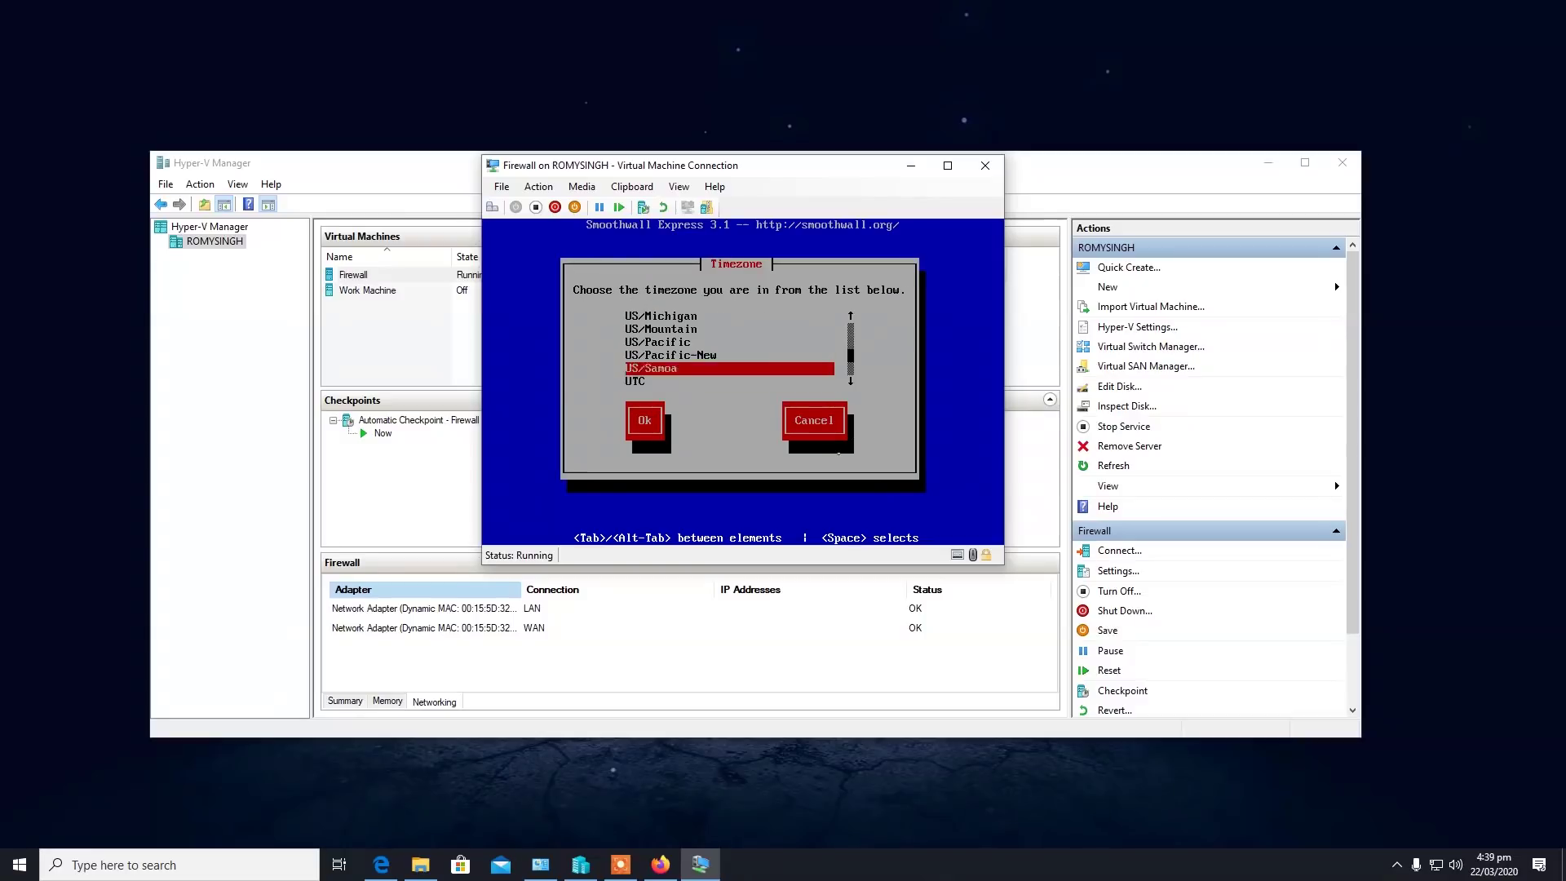
pyautogui.press('Return')
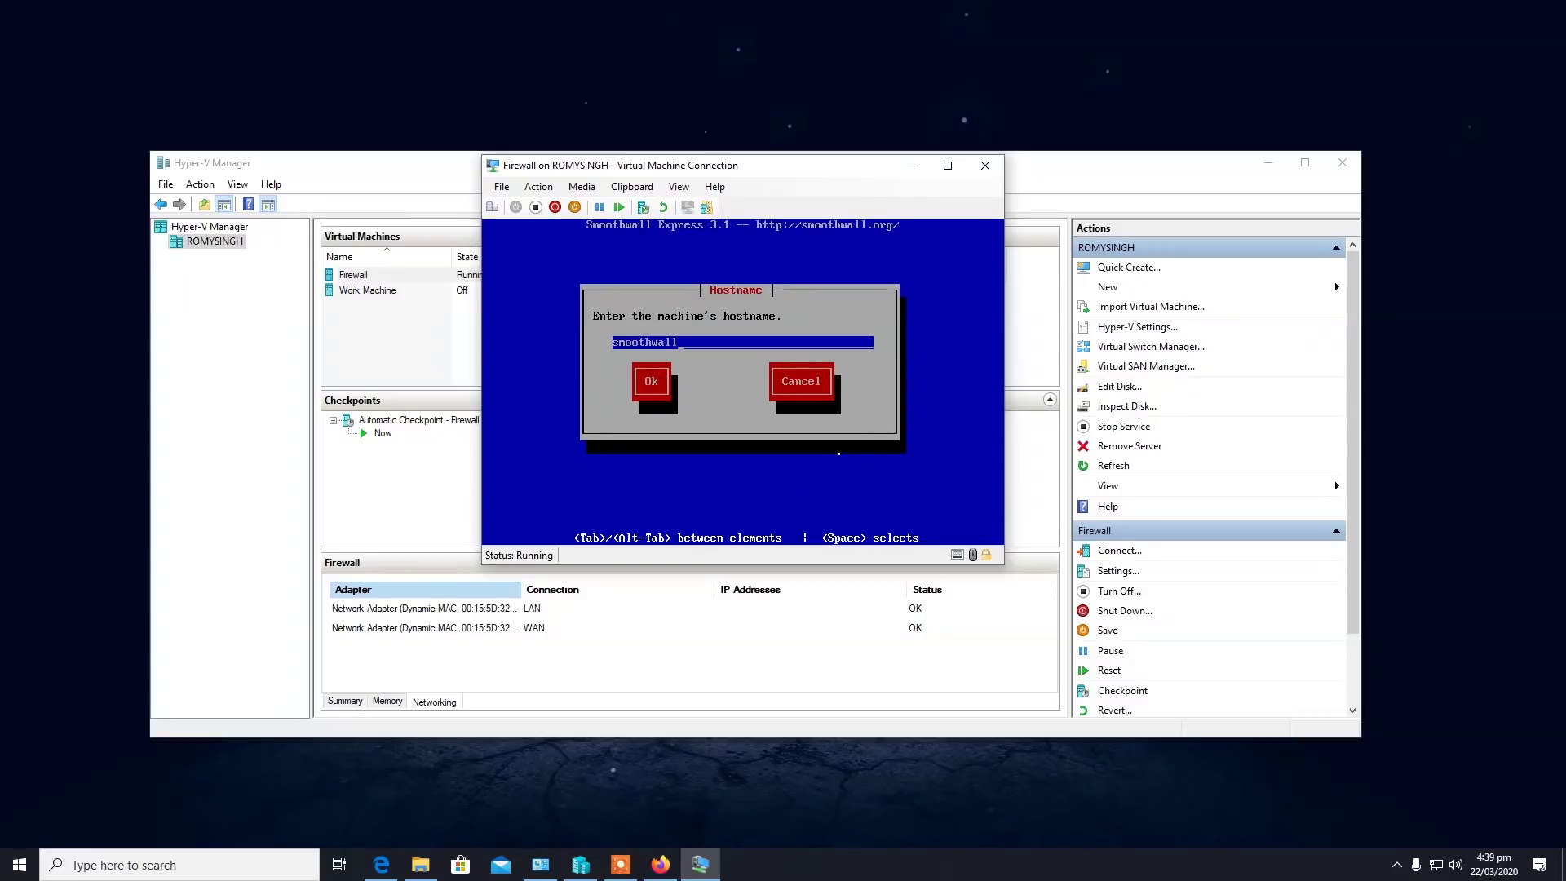
# Set the hostname to Firewall and choose the Open outgoing security policy.
pyautogui.press('BackSpace')
pyautogui.press('BackSpace')
pyautogui.press('BackSpace')
pyautogui.press('BackSpace')
pyautogui.press('BackSpace')
pyautogui.press('BackSpace')
pyautogui.press('BackSpace')
pyautogui.press('BackSpace')
pyautogui.press('BackSpace')
pyautogui.press('BackSpace')
pyautogui.write('Firewall')
pyautogui.press('Tab')
pyautogui.press('Return')
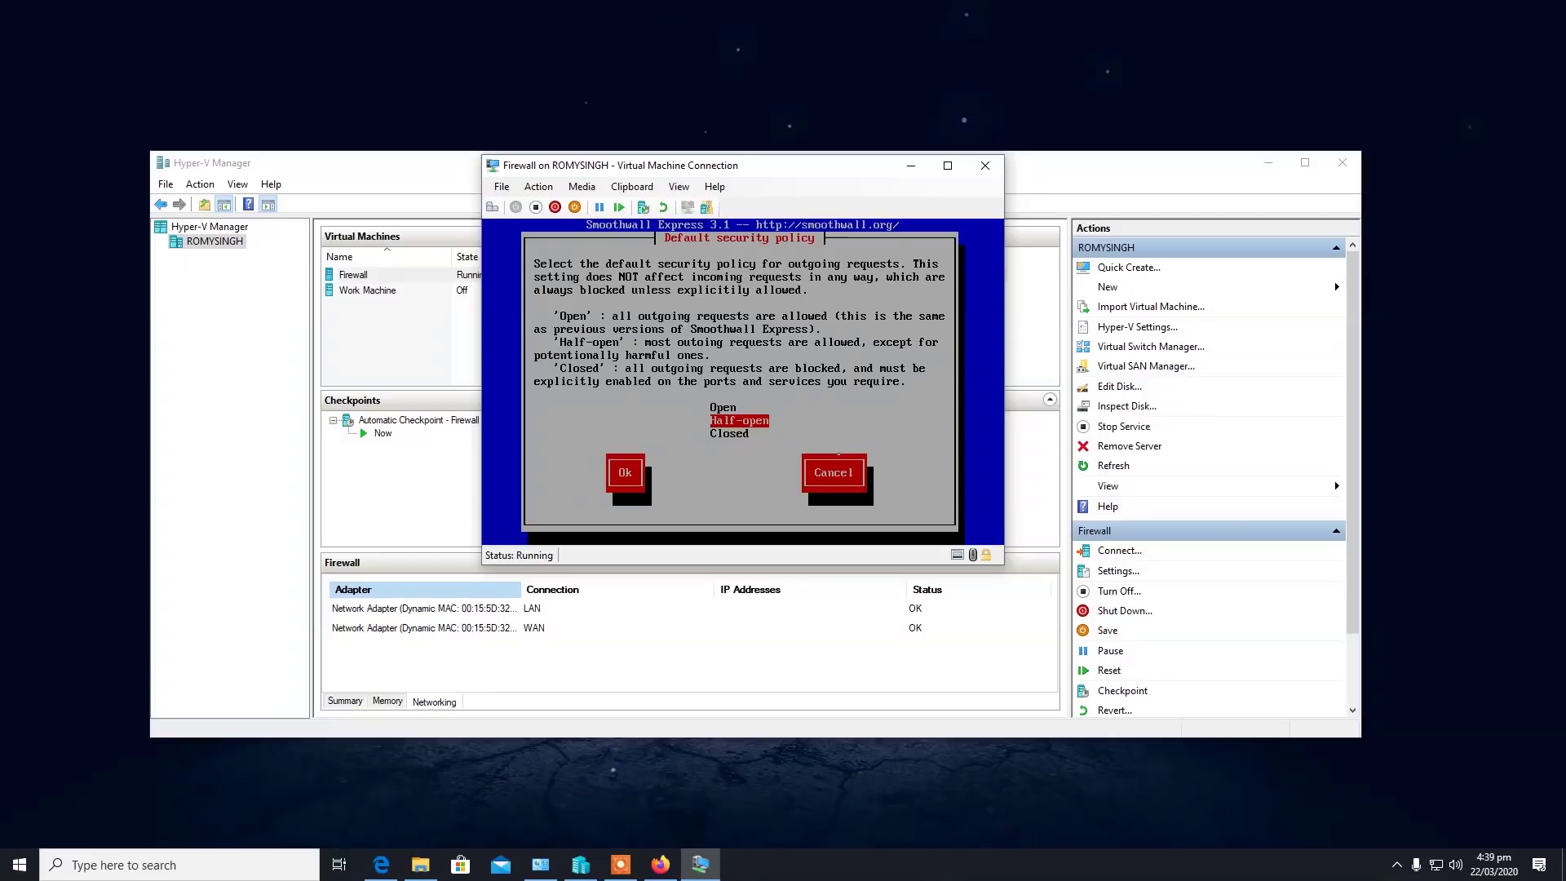
pyautogui.press('Up')
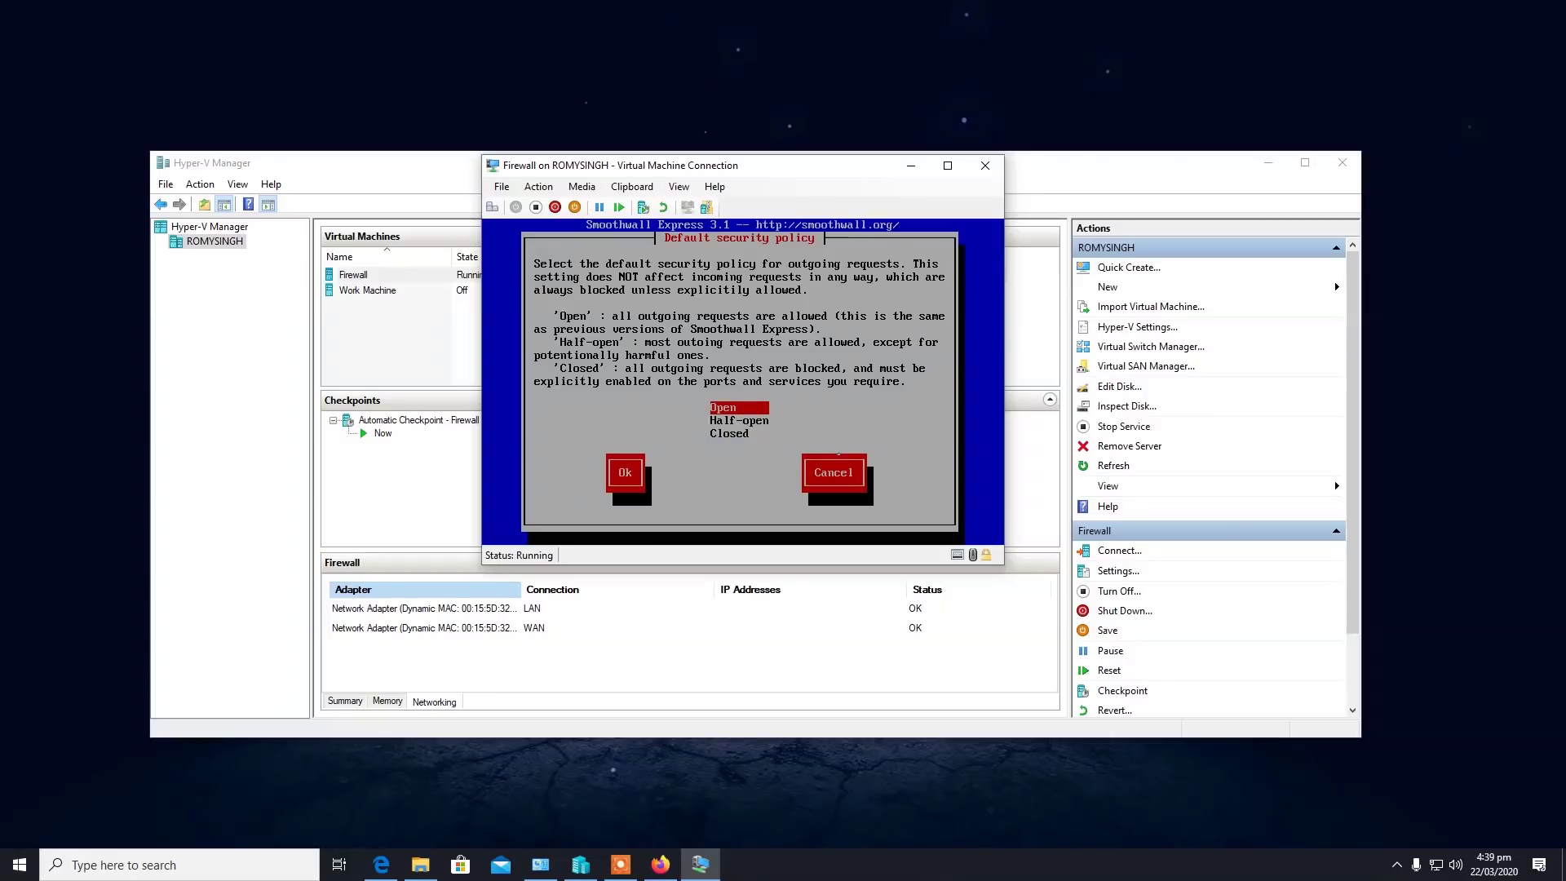
pyautogui.press('Return')
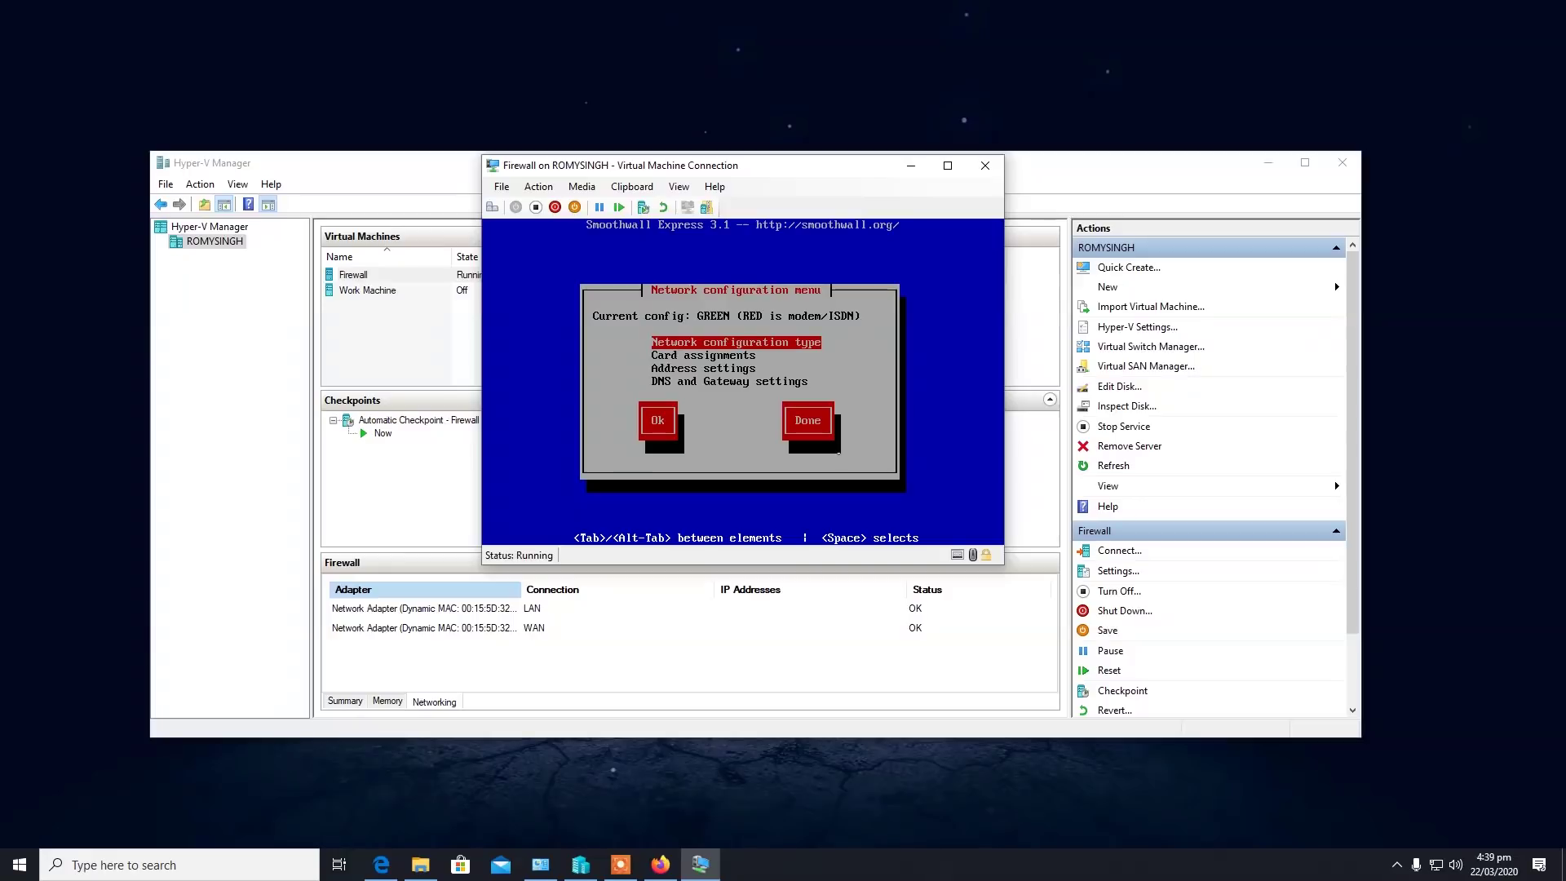
# Choose the GREEN + RED network configuration and assign the unclaimed card to RED.
pyautogui.press('Return')
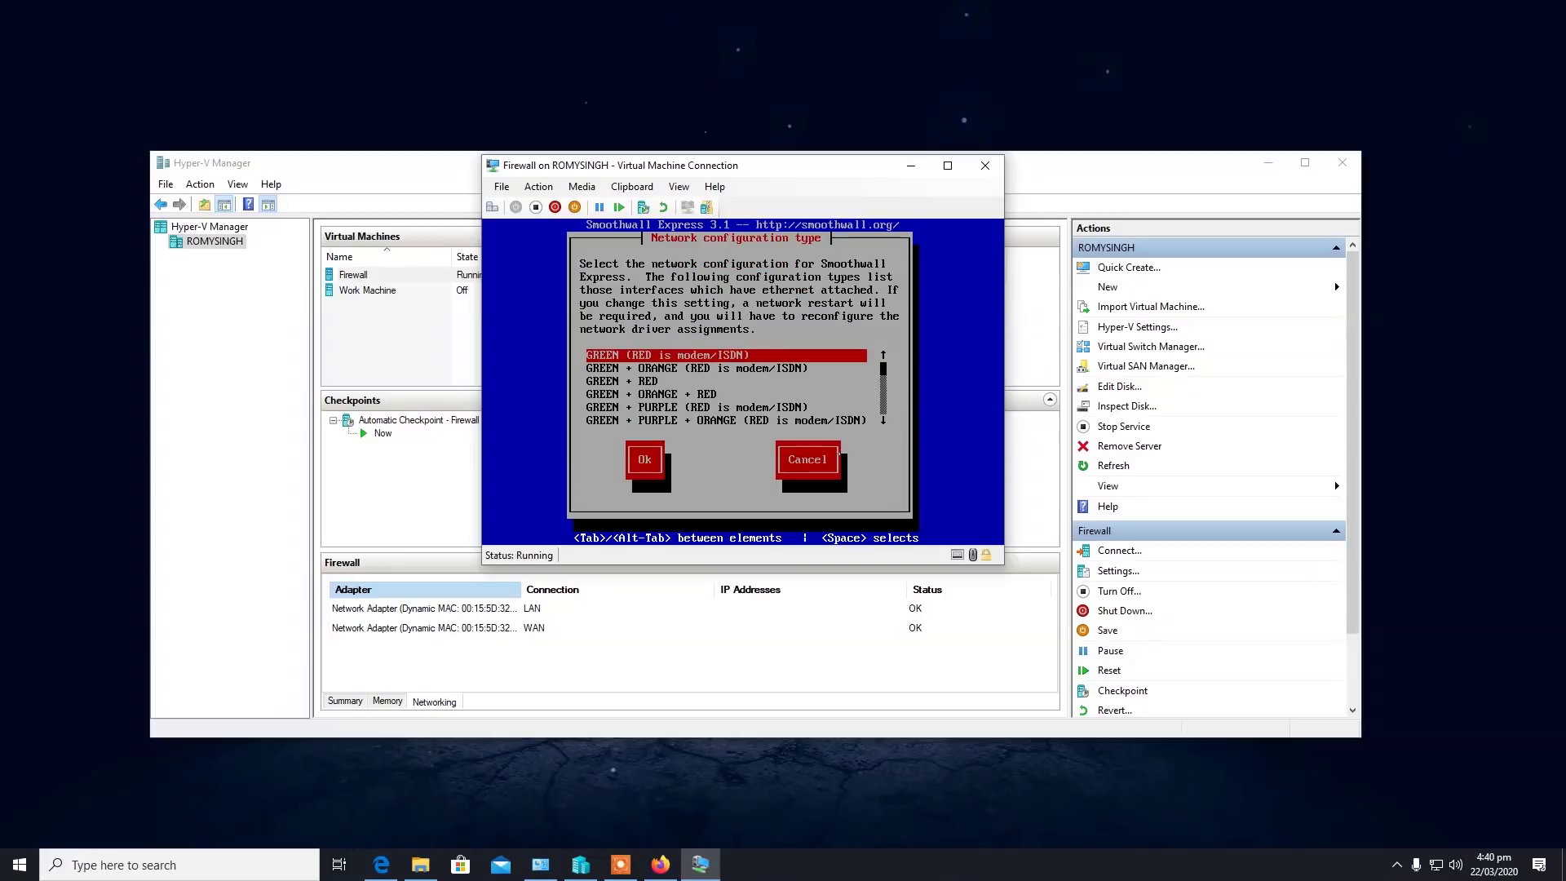
pyautogui.press('Down')
pyautogui.press('Down')
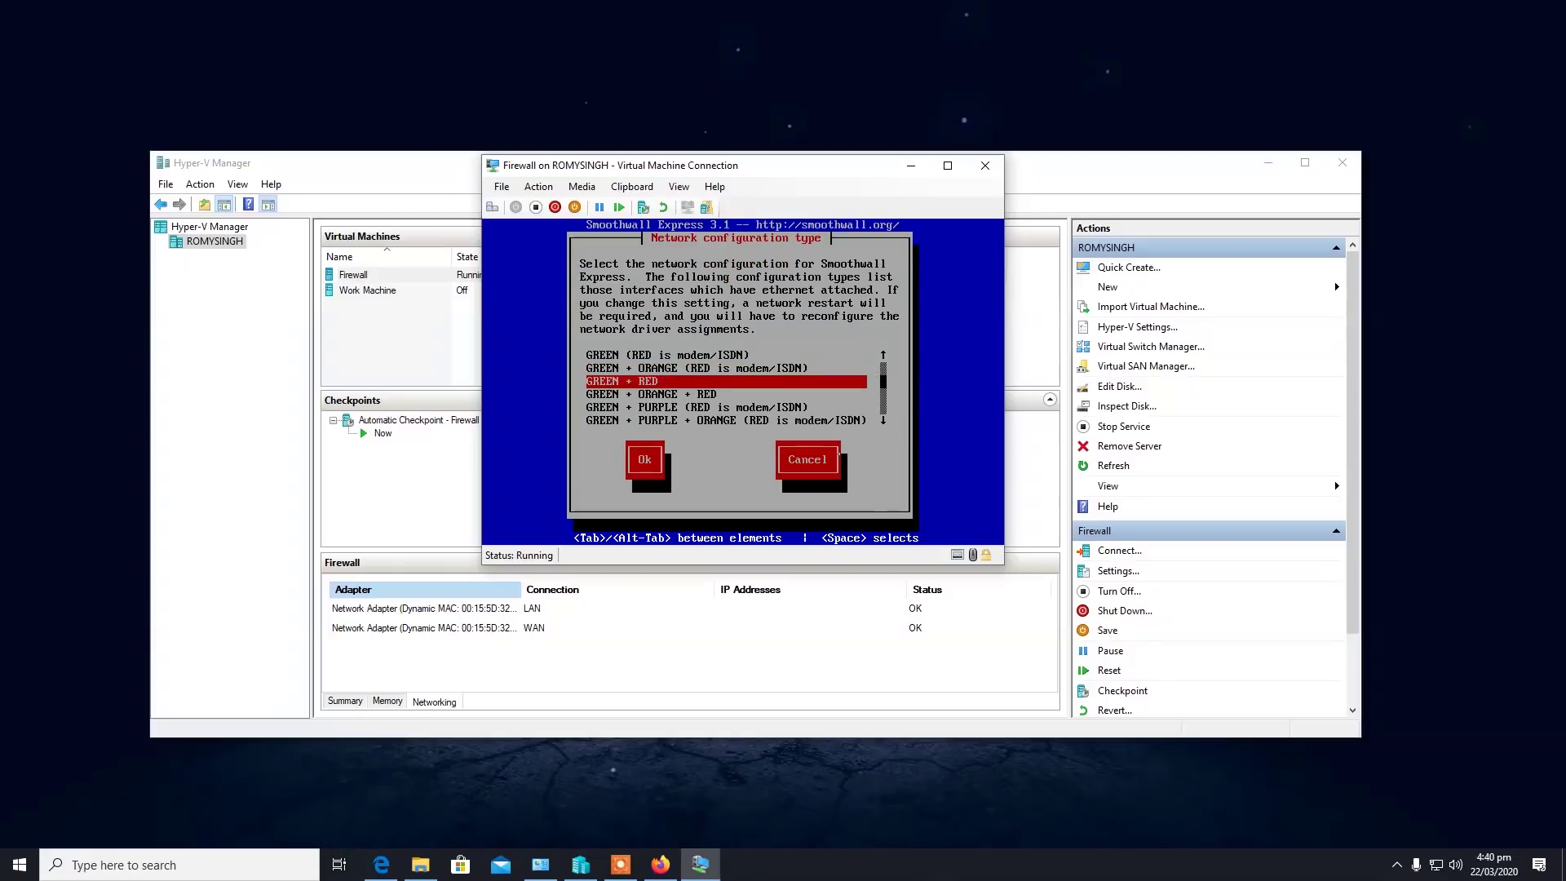
pyautogui.press('Return')
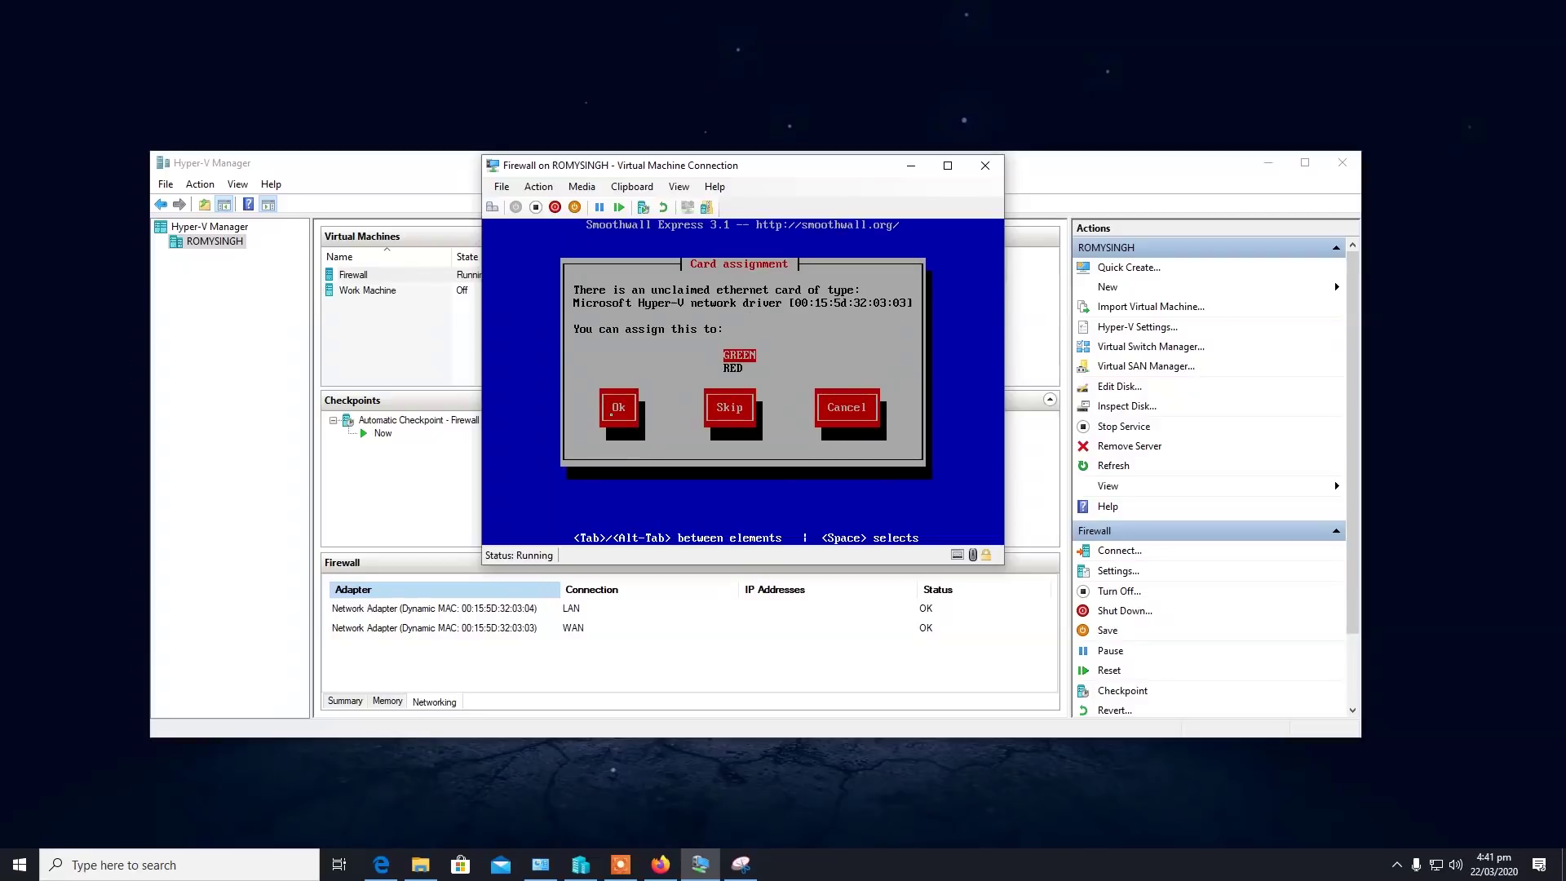
pyautogui.press('Down')
pyautogui.press('Tab')
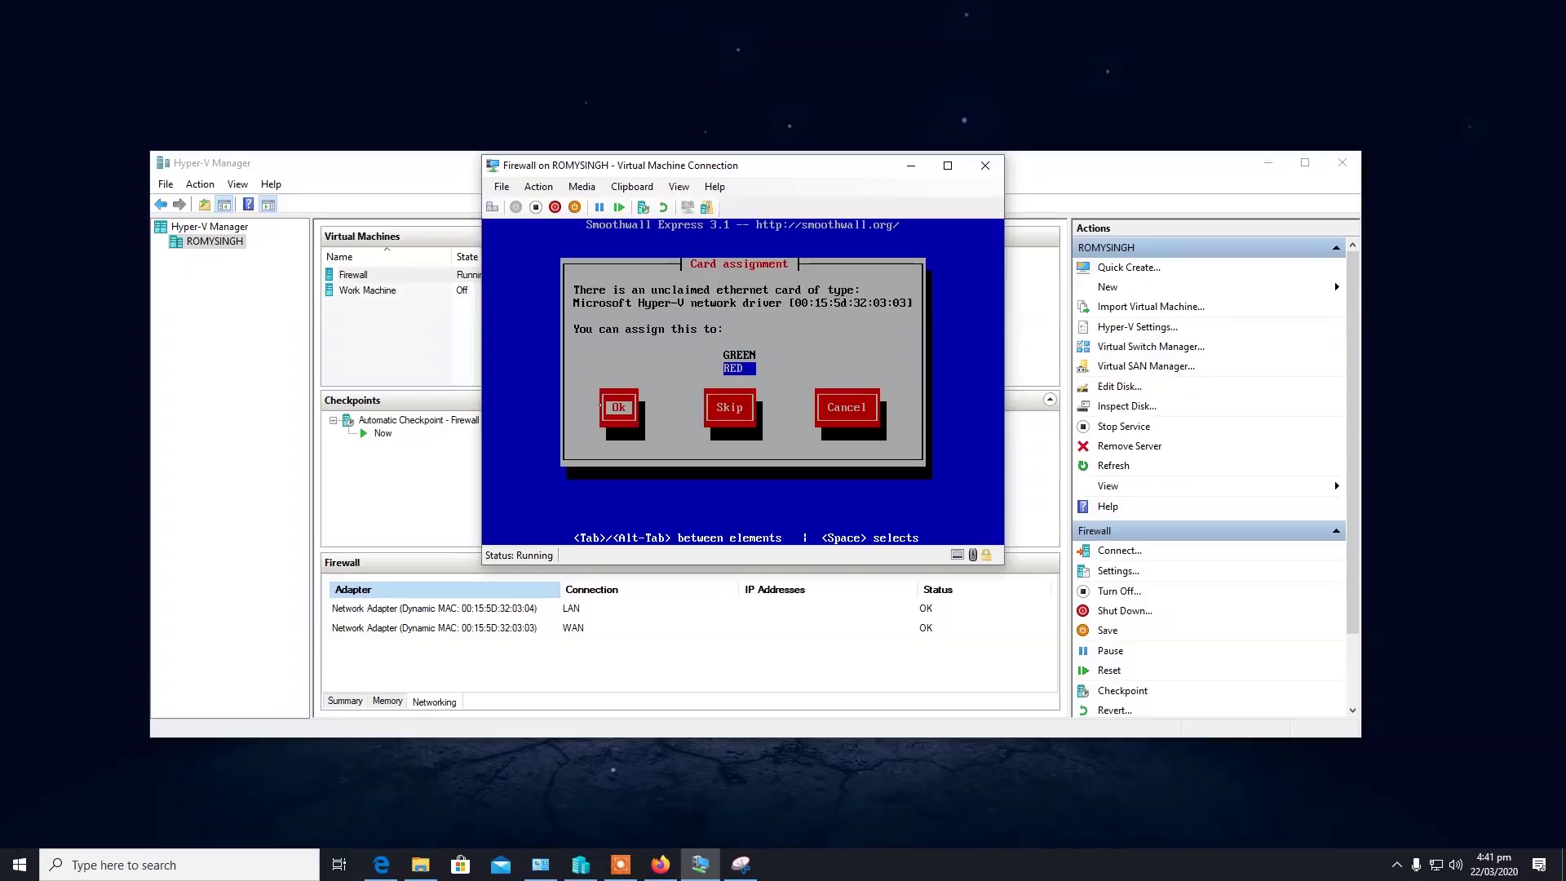
pyautogui.press('Return')
pyautogui.press('Return')
pyautogui.press('Down')
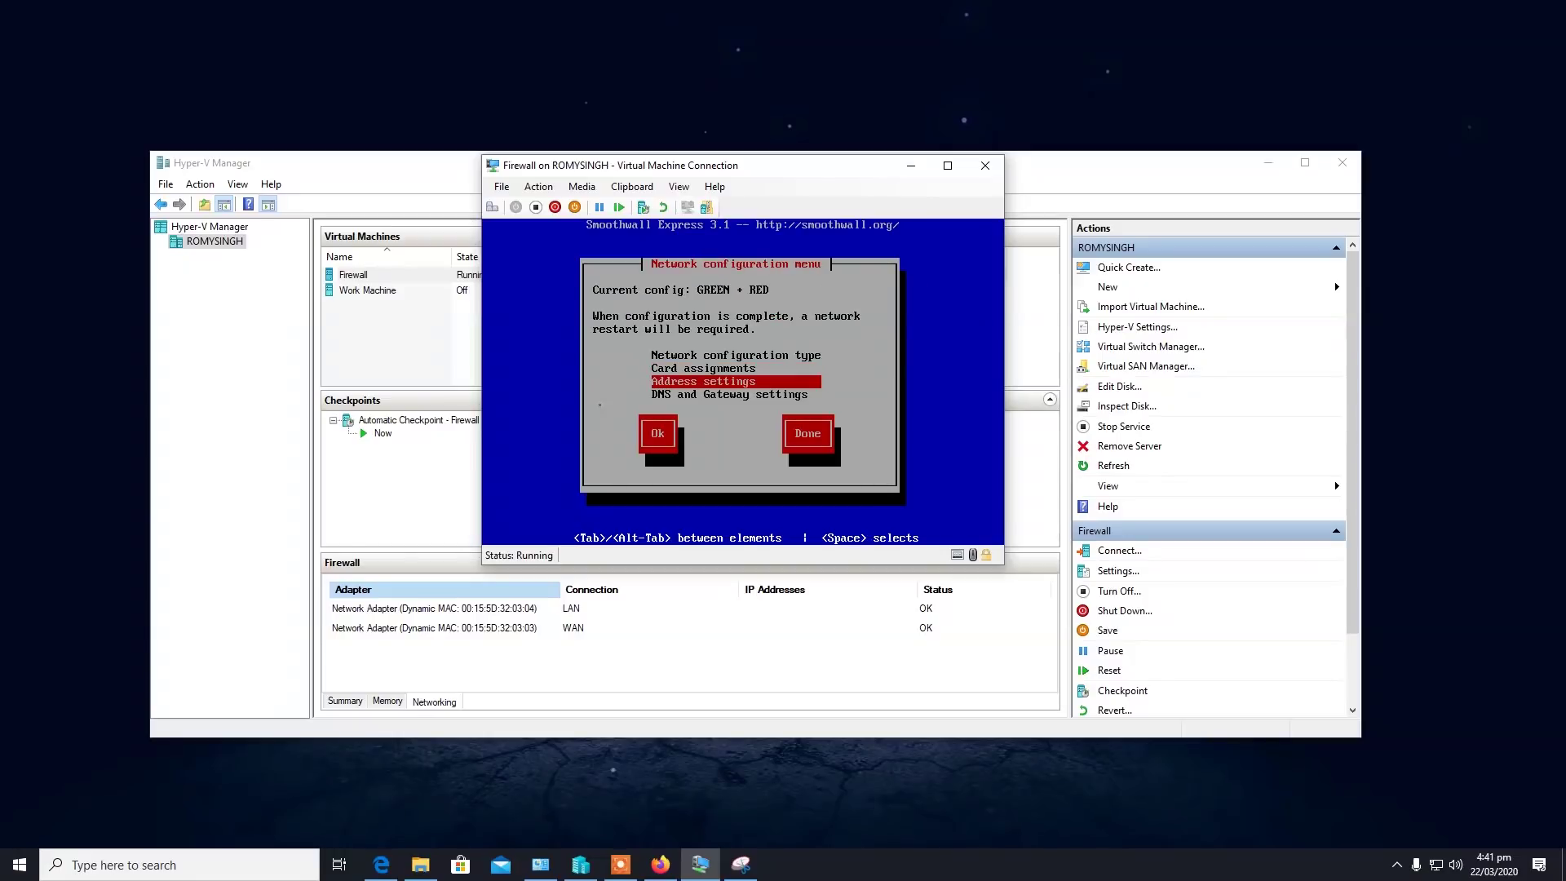
# Set the GREEN interface IP address to 10.10.0.10.
pyautogui.press('Return')
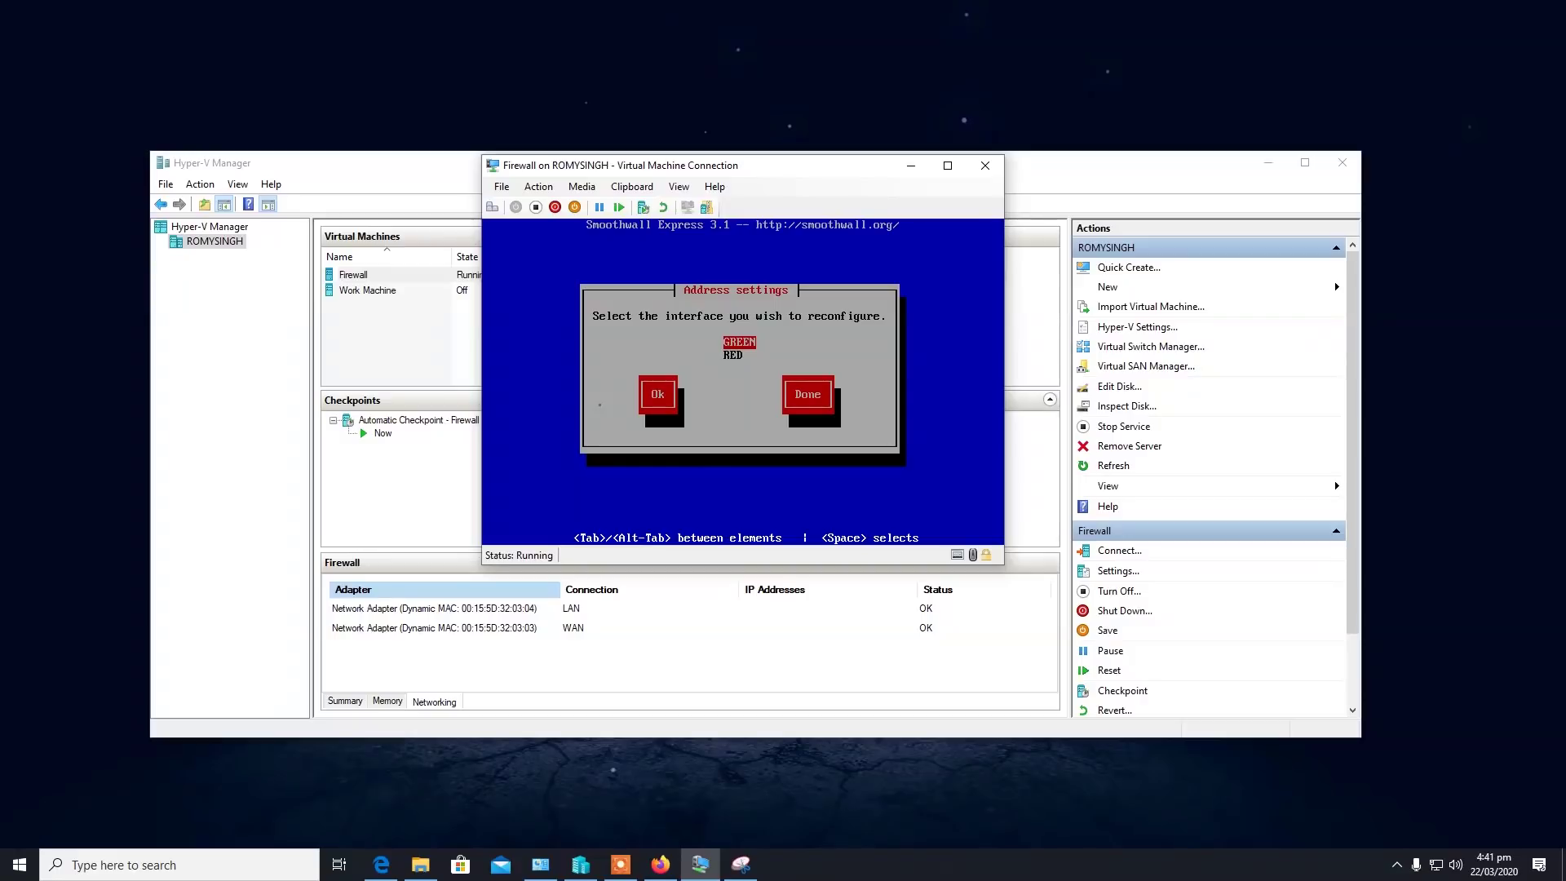
pyautogui.press('Return')
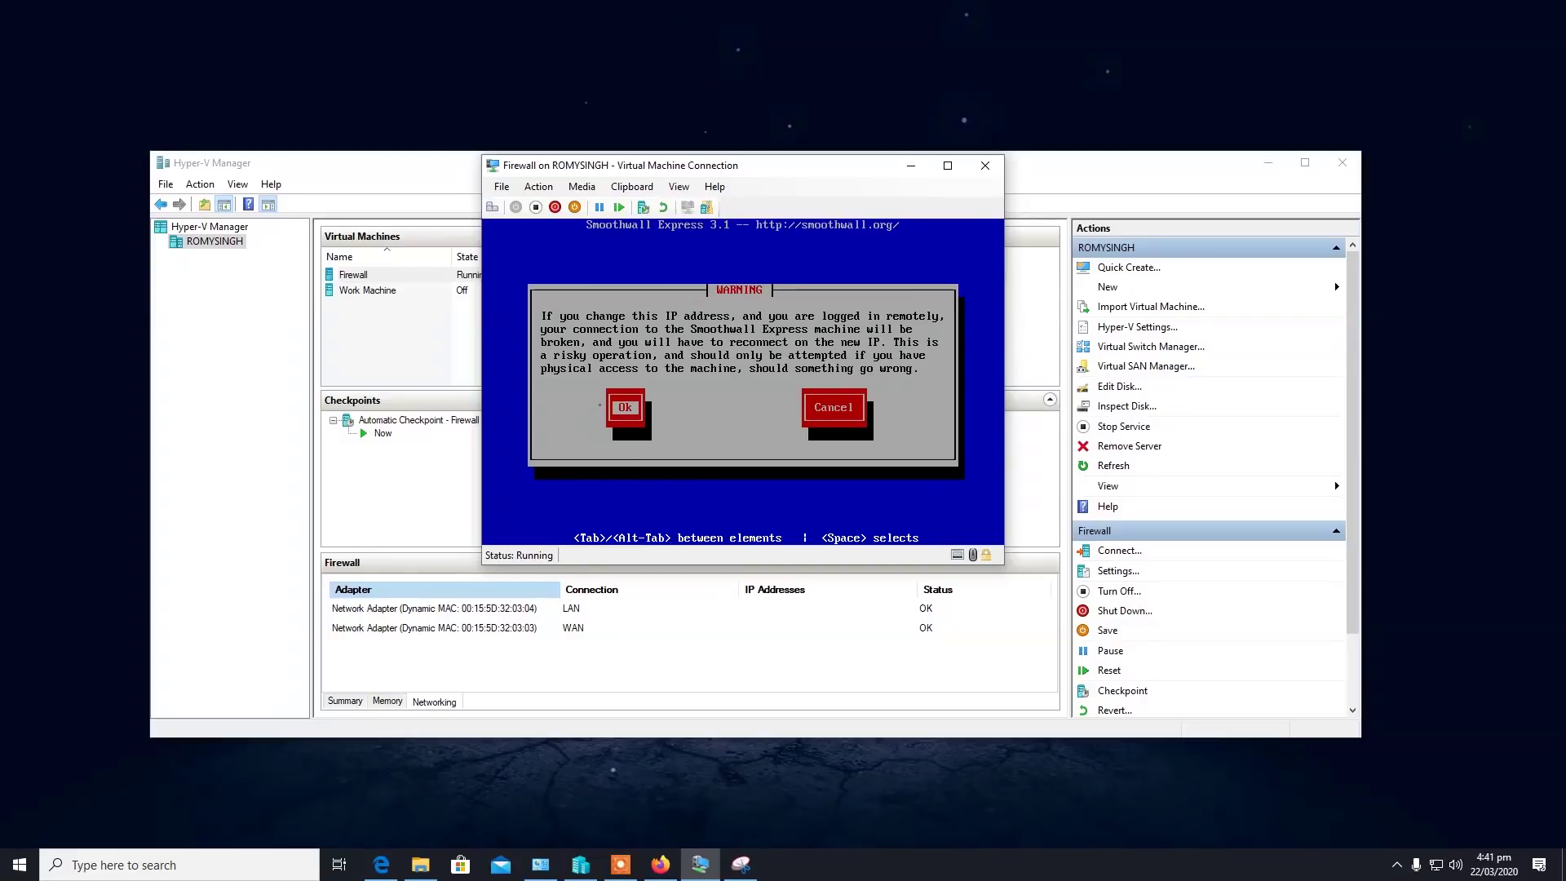
pyautogui.press('Return')
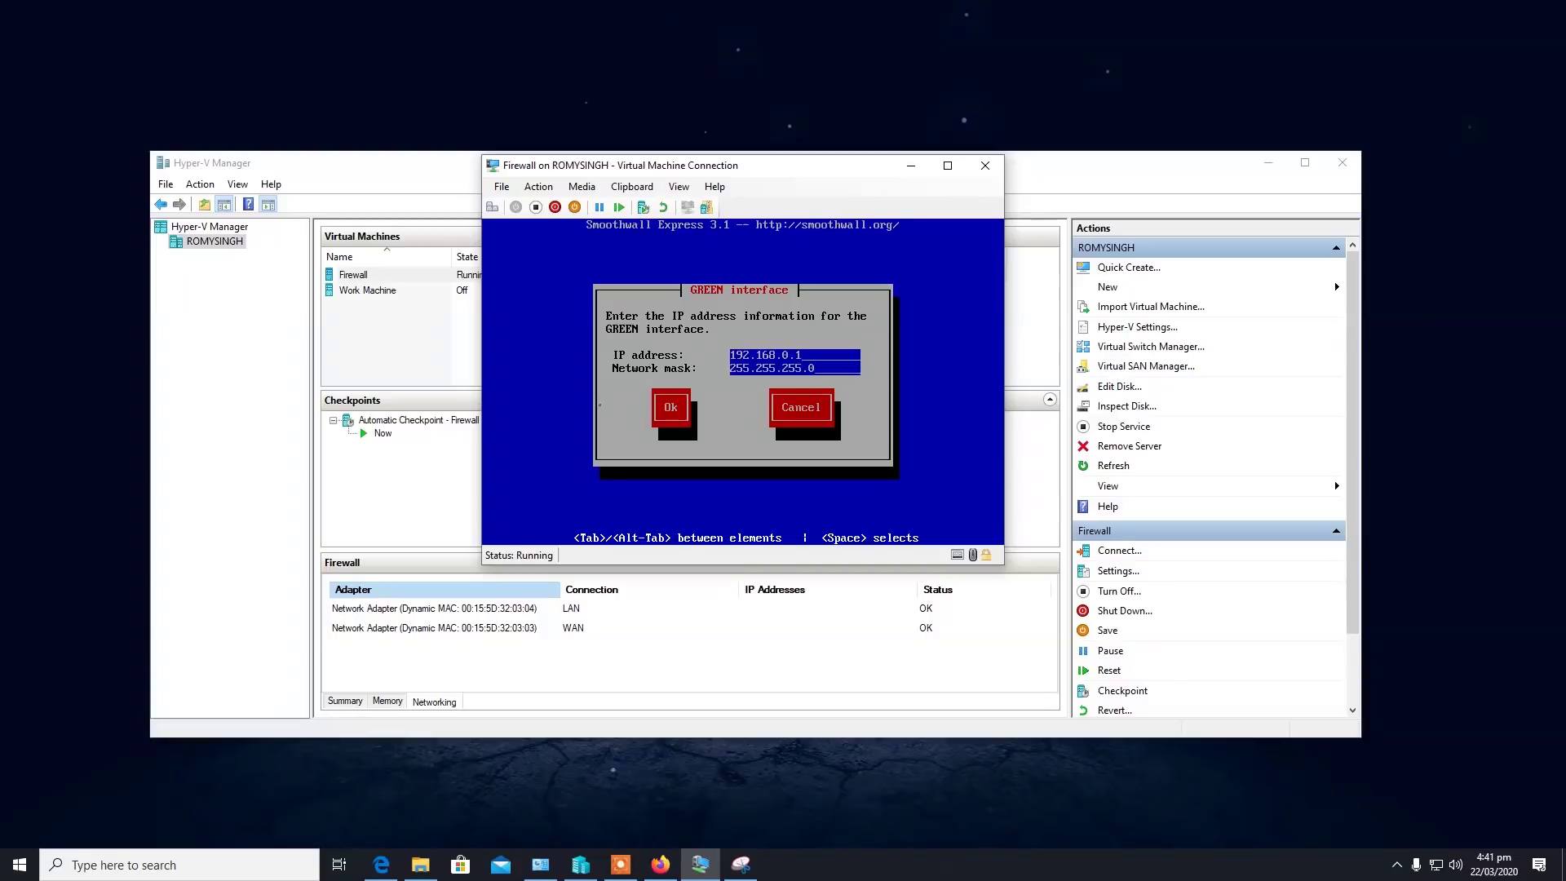
pyautogui.press('BackSpace')
pyautogui.press('BackSpace')
pyautogui.press('BackSpace')
pyautogui.press('BackSpace')
pyautogui.press('BackSpace')
pyautogui.press('BackSpace')
pyautogui.press('BackSpace')
pyautogui.press('BackSpace')
pyautogui.press('BackSpace')
pyautogui.write('10.10.0.10')
pyautogui.press('Tab')
pyautogui.press('Return')
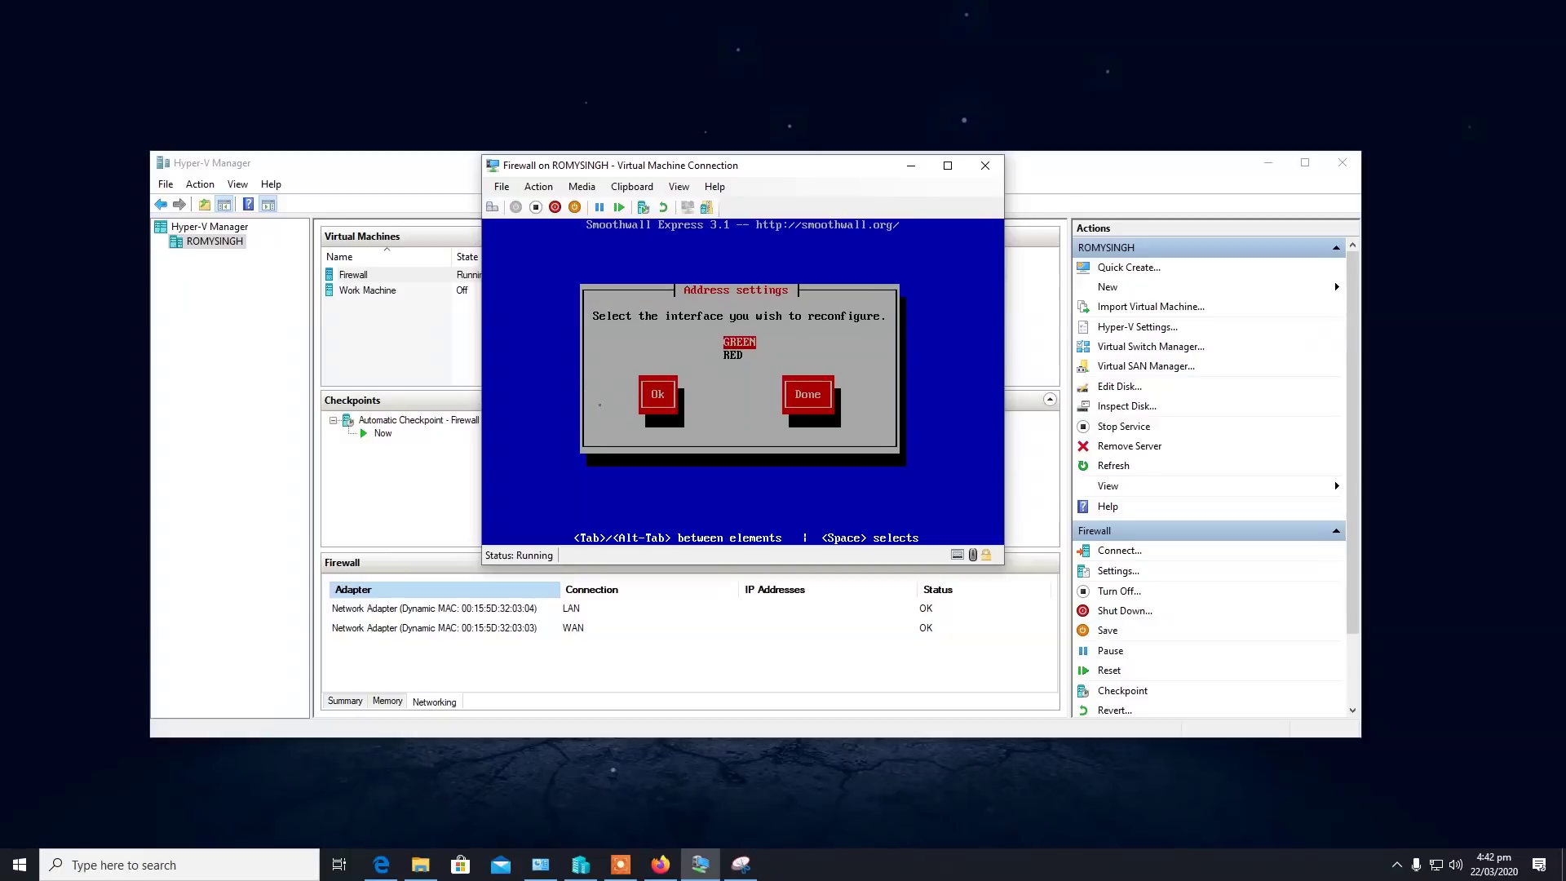
# Set the RED interface to obtain its address by DHCP.
pyautogui.press('Down')
pyautogui.press('Return')
pyautogui.press('Down')
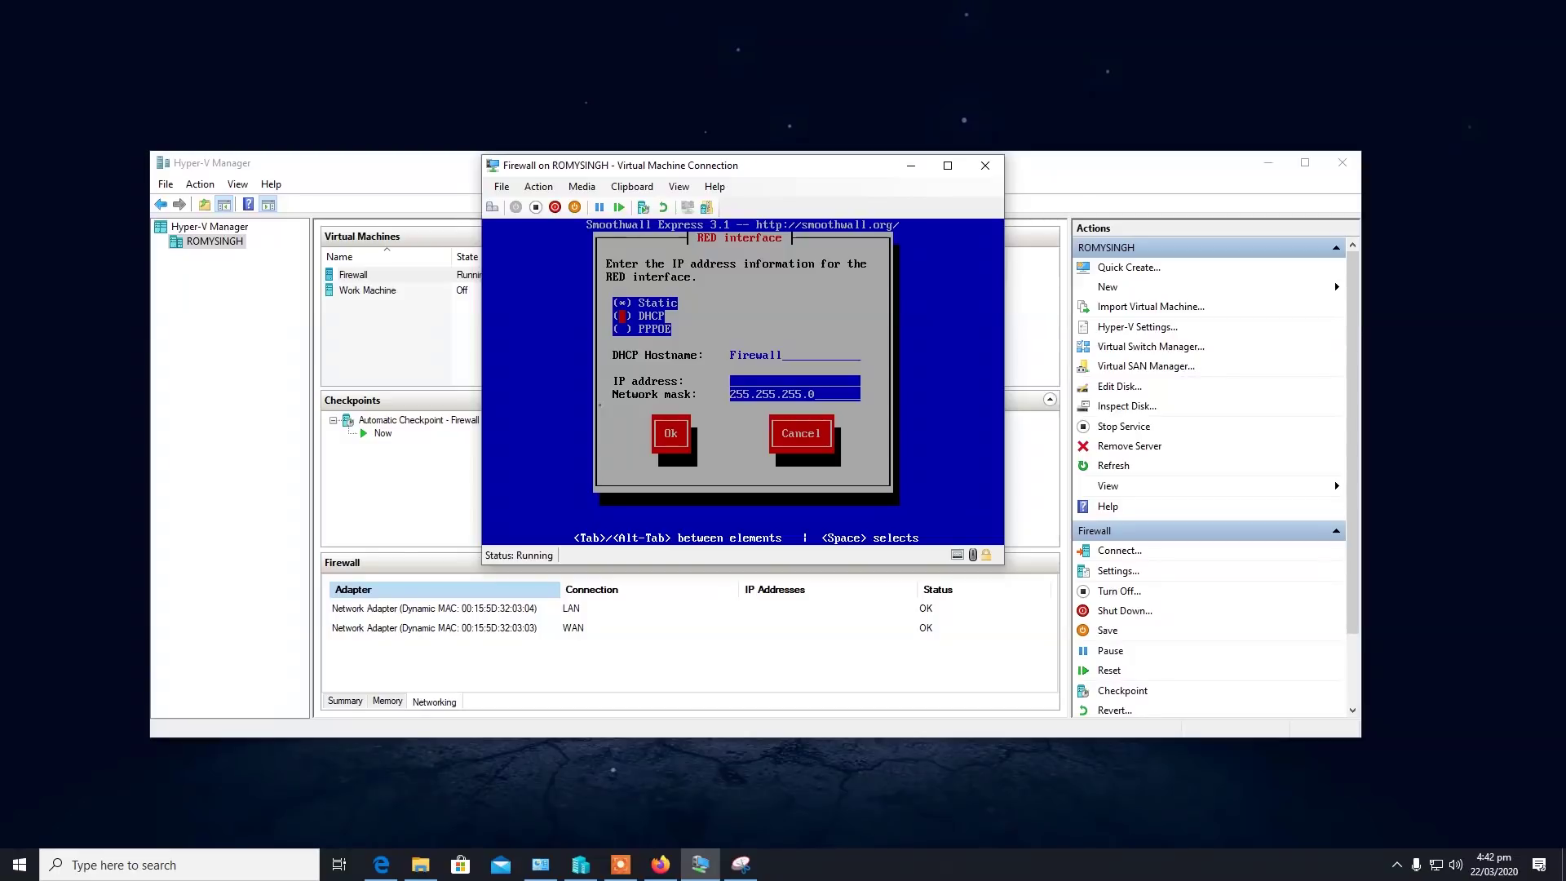
pyautogui.press('space')
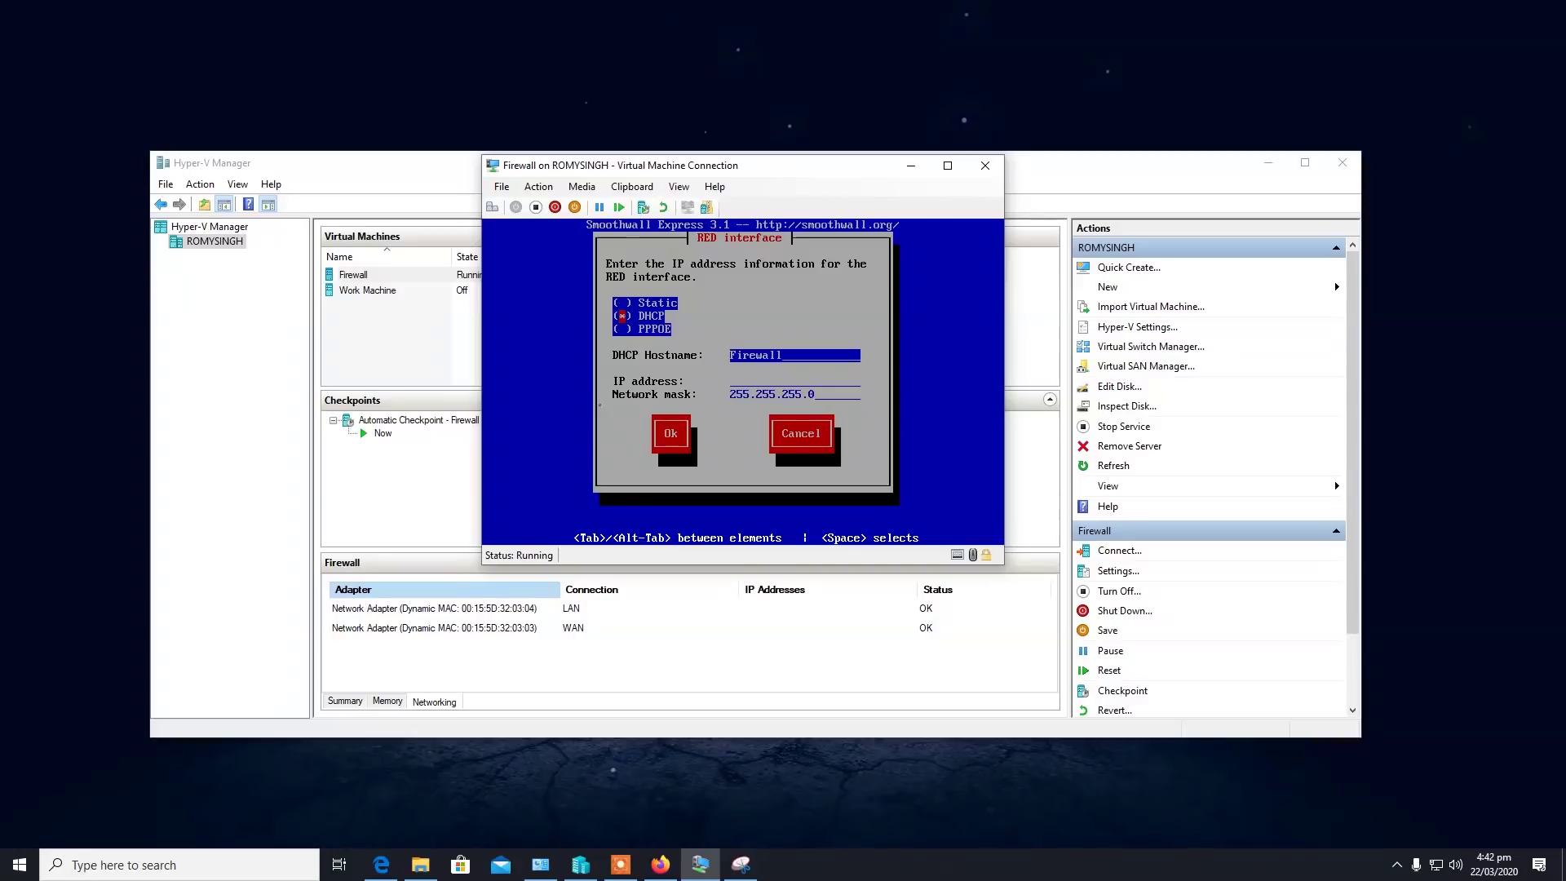
pyautogui.press('Down')
pyautogui.press('Tab')
pyautogui.press('Return')
pyautogui.press('Tab')
pyautogui.press('Return')
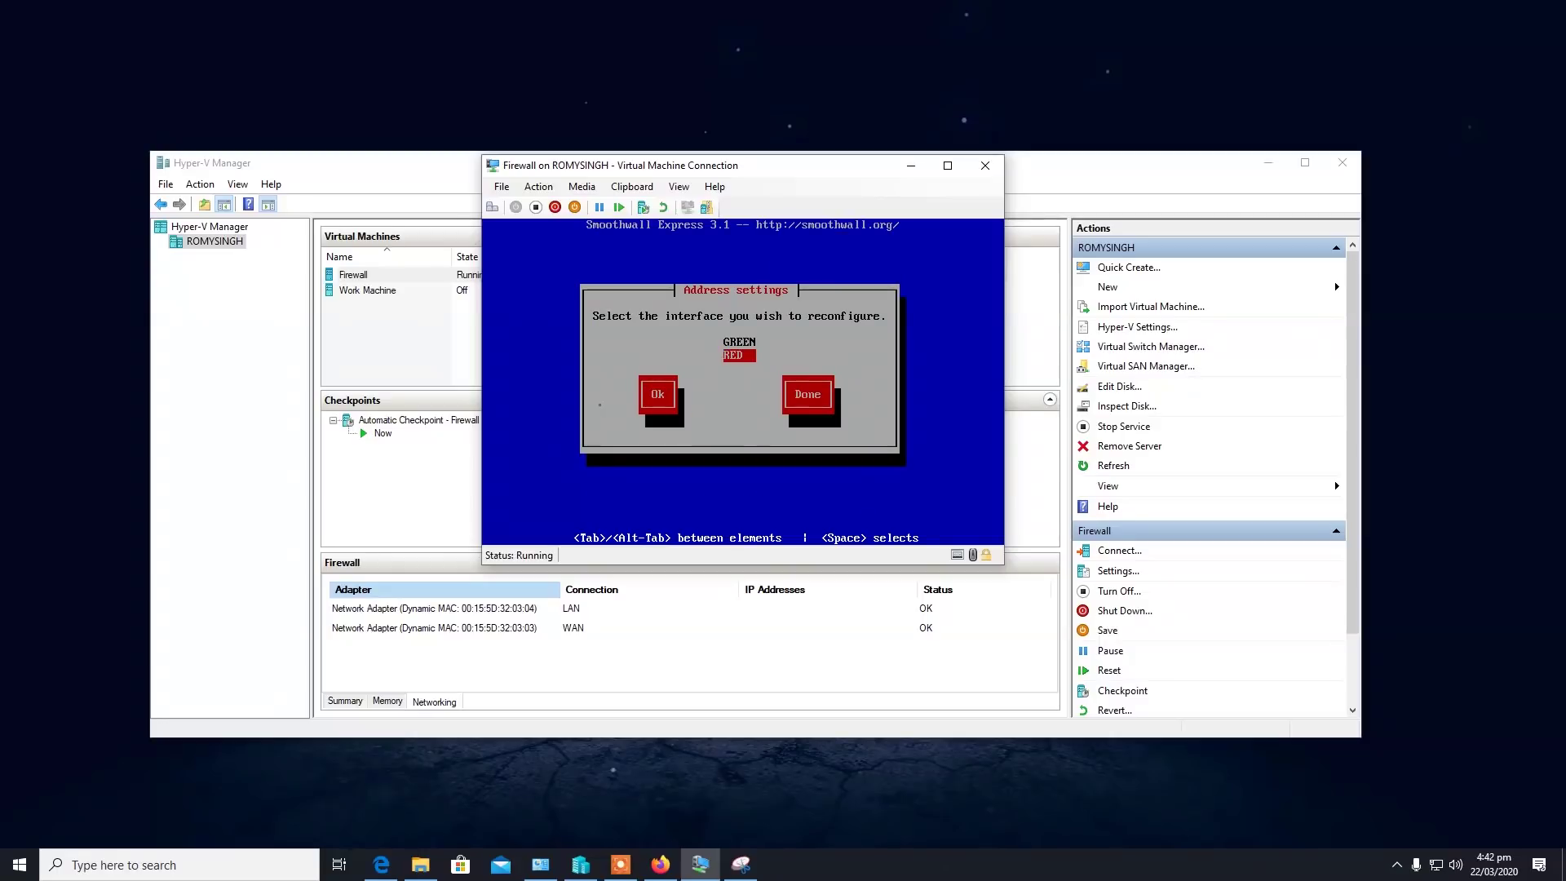
# Recheck that RED keeps DHCP and finish the address settings.
pyautogui.press('Tab')
pyautogui.press('Return')
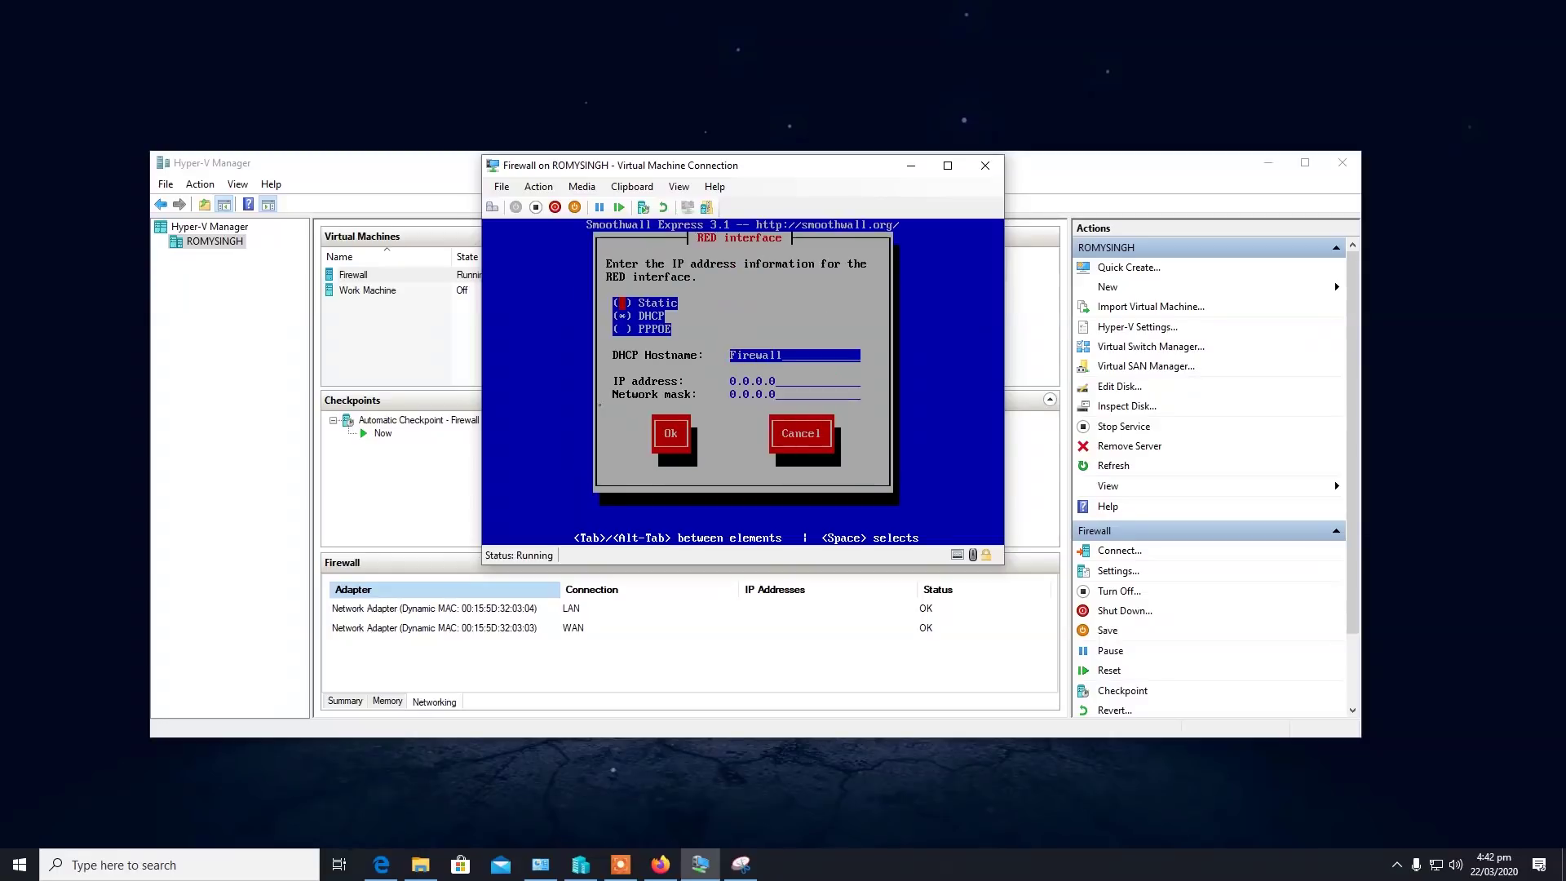
pyautogui.press('Tab')
pyautogui.press('Tab')
pyautogui.press('Tab')
pyautogui.press('Tab')
pyautogui.press('Left')
pyautogui.press('Return')
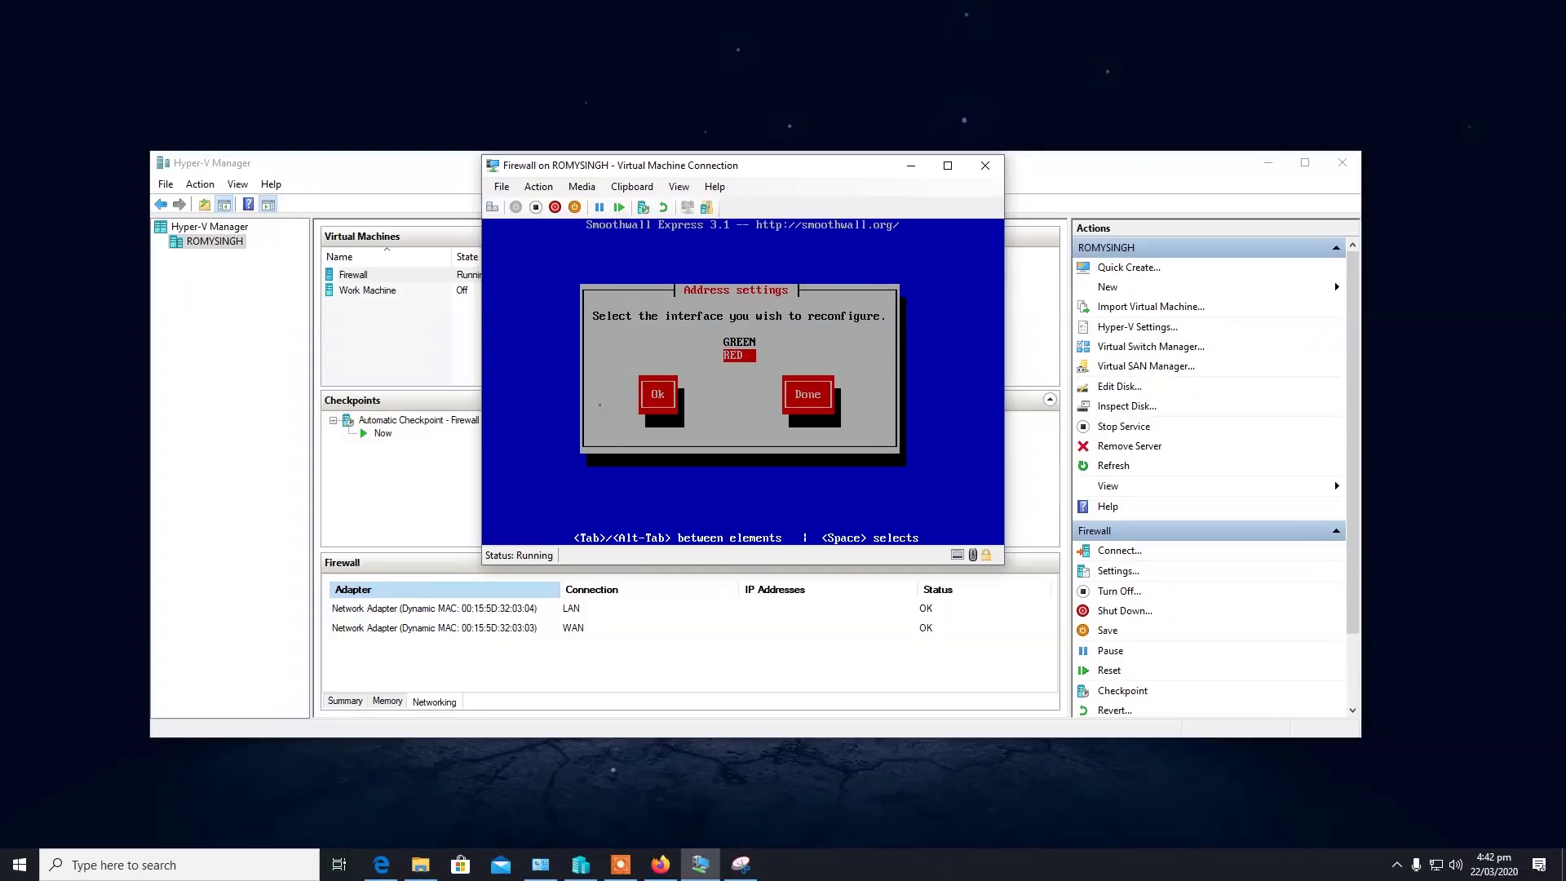
pyautogui.press('Tab')
pyautogui.press('Return')
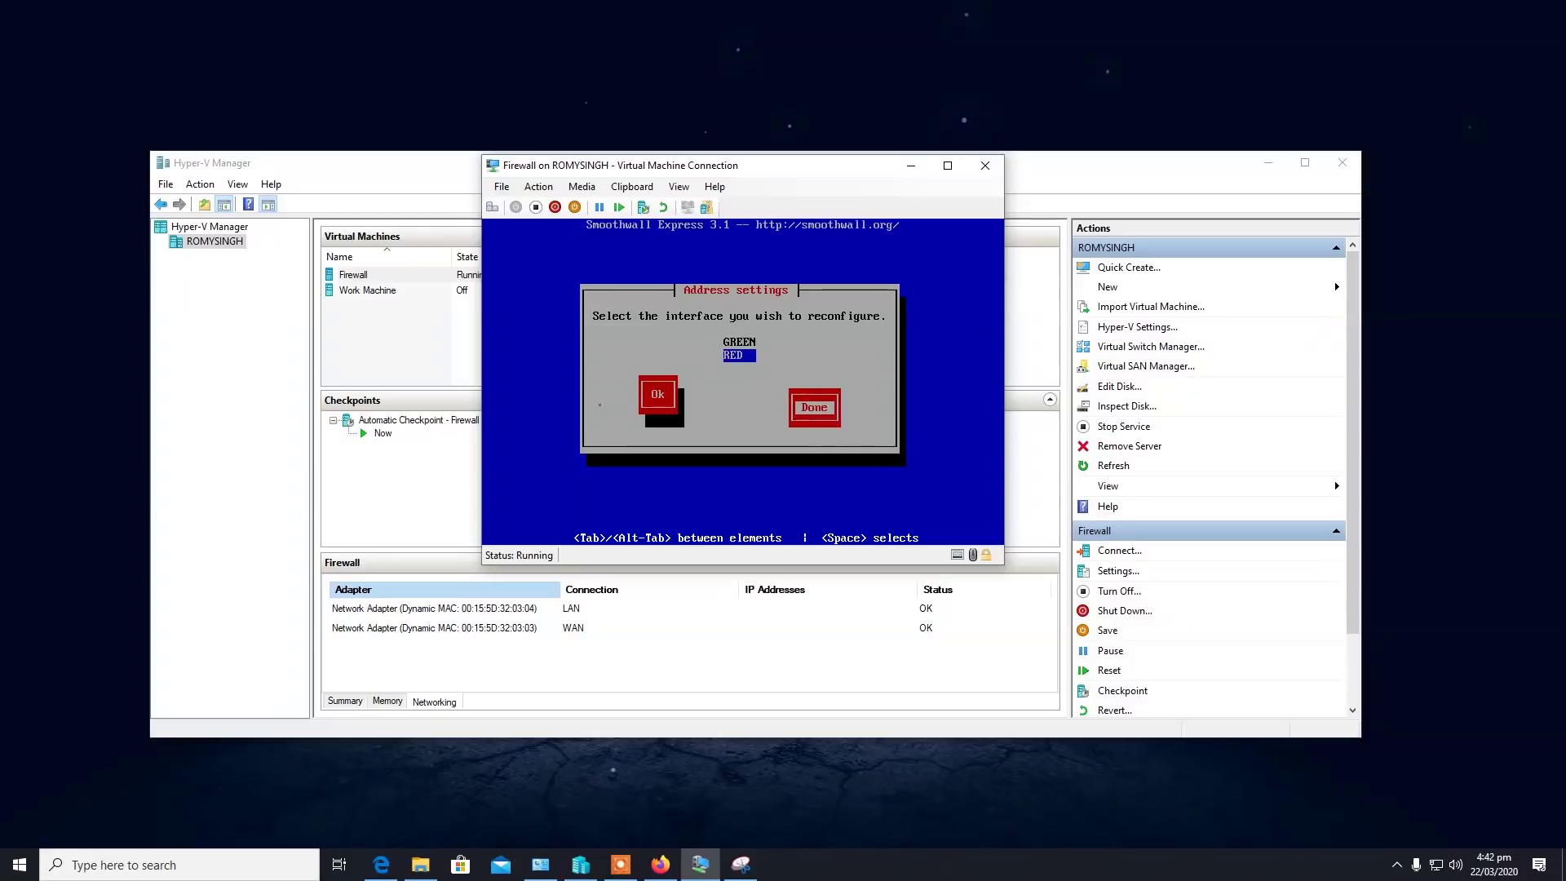
pyautogui.press('Down')
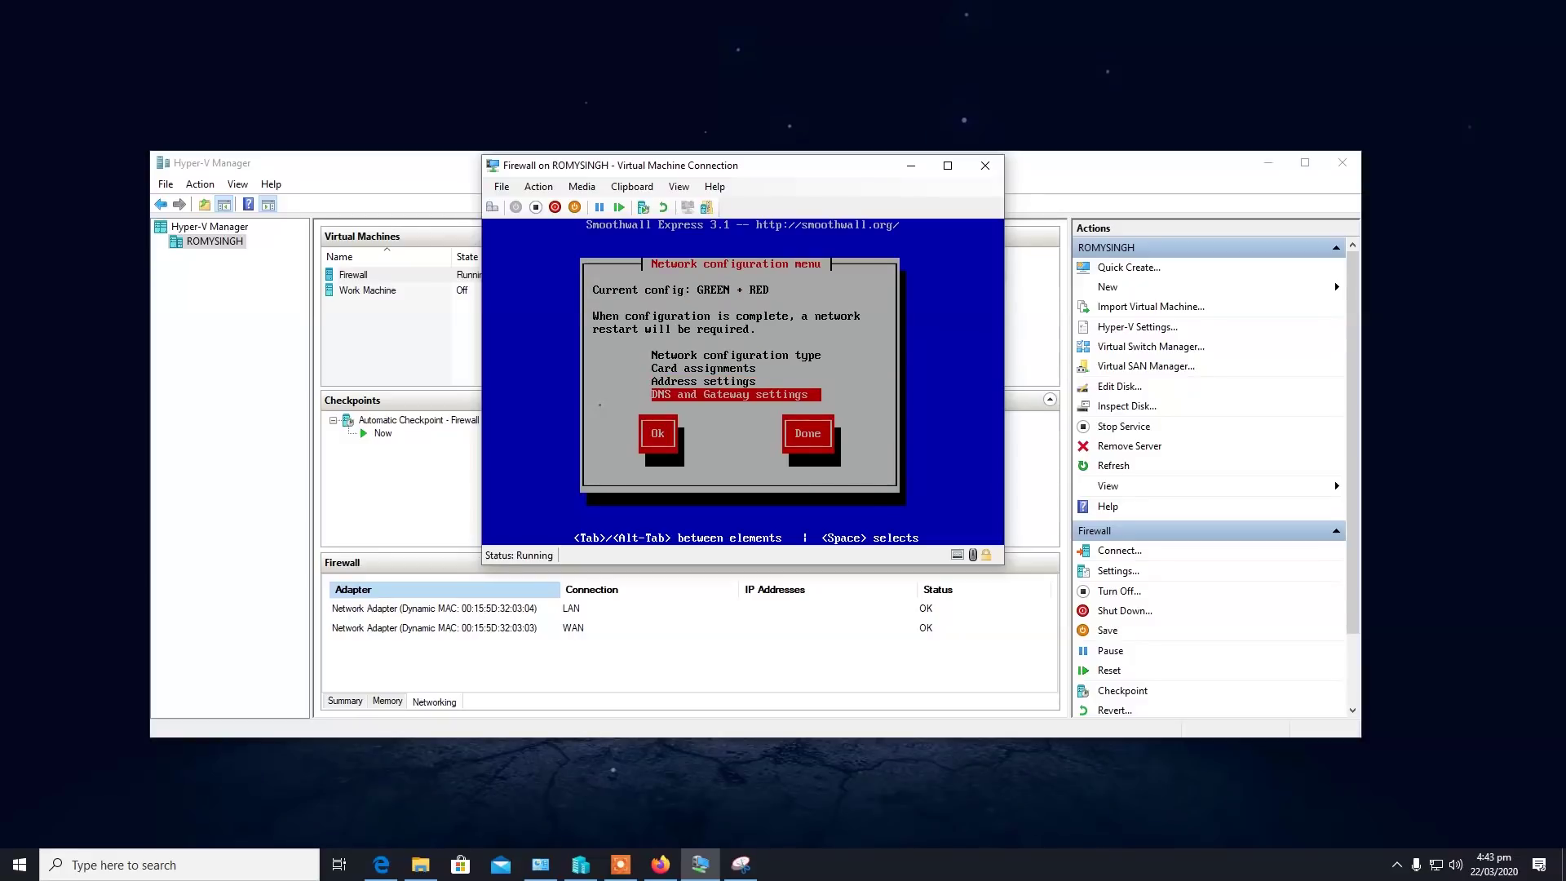
# Enter primary DNS 8.8.8.8 and default gateway 192.168.50.1, then finish network configuration.
pyautogui.press('Return')
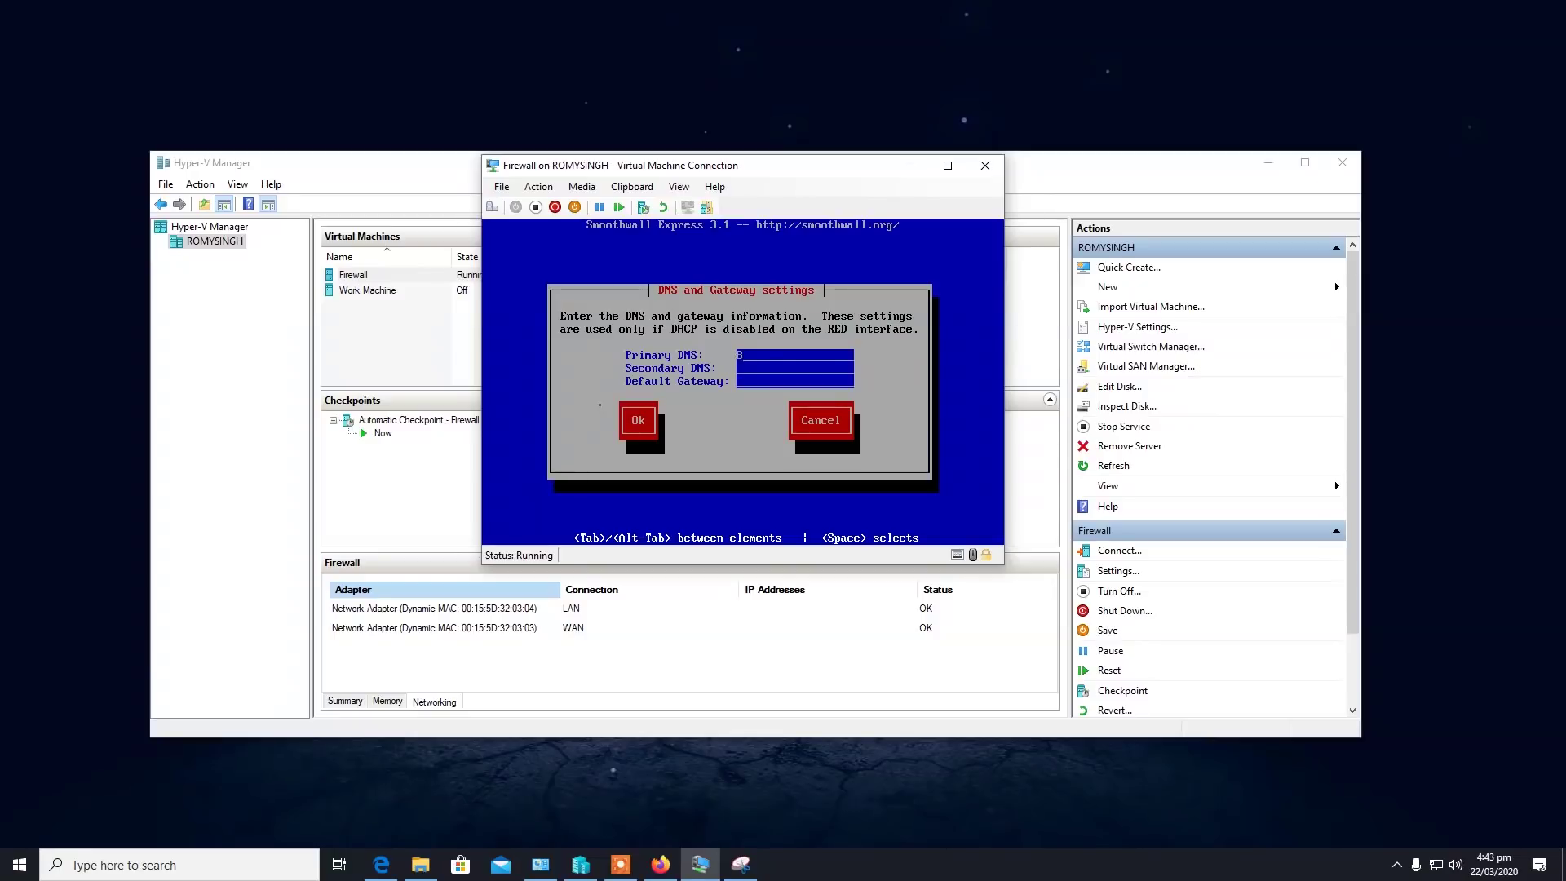
pyautogui.write('8.8.8.8')
pyautogui.press('Tab')
pyautogui.press('Tab')
pyautogui.write('192.168.50.1')
pyautogui.press('Tab')
pyautogui.press('Return')
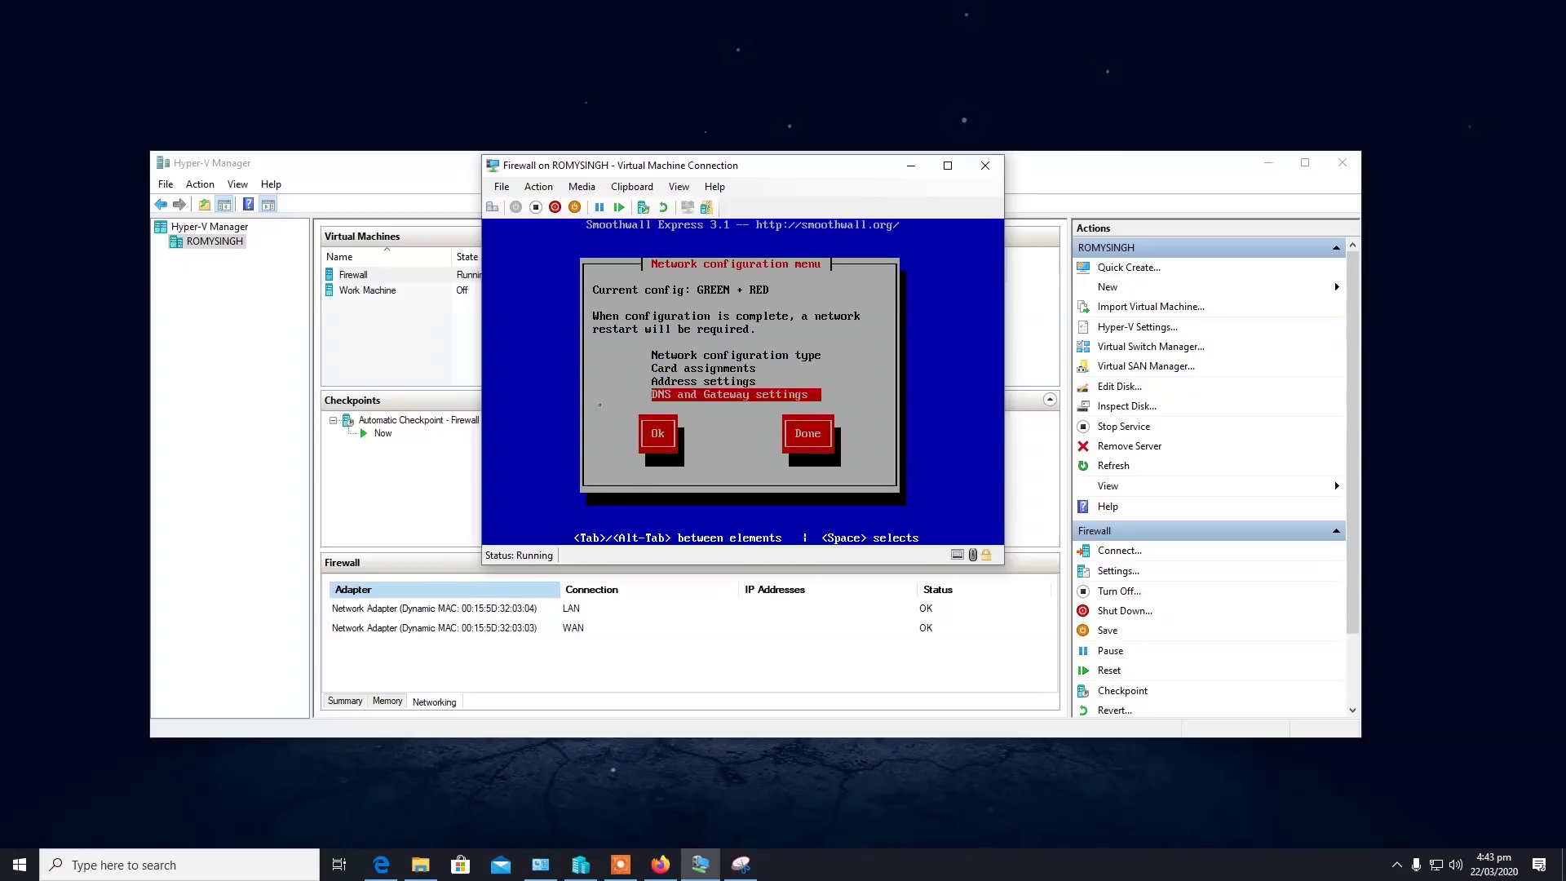
pyautogui.press('Tab')
pyautogui.press('Tab')
pyautogui.press('Return')
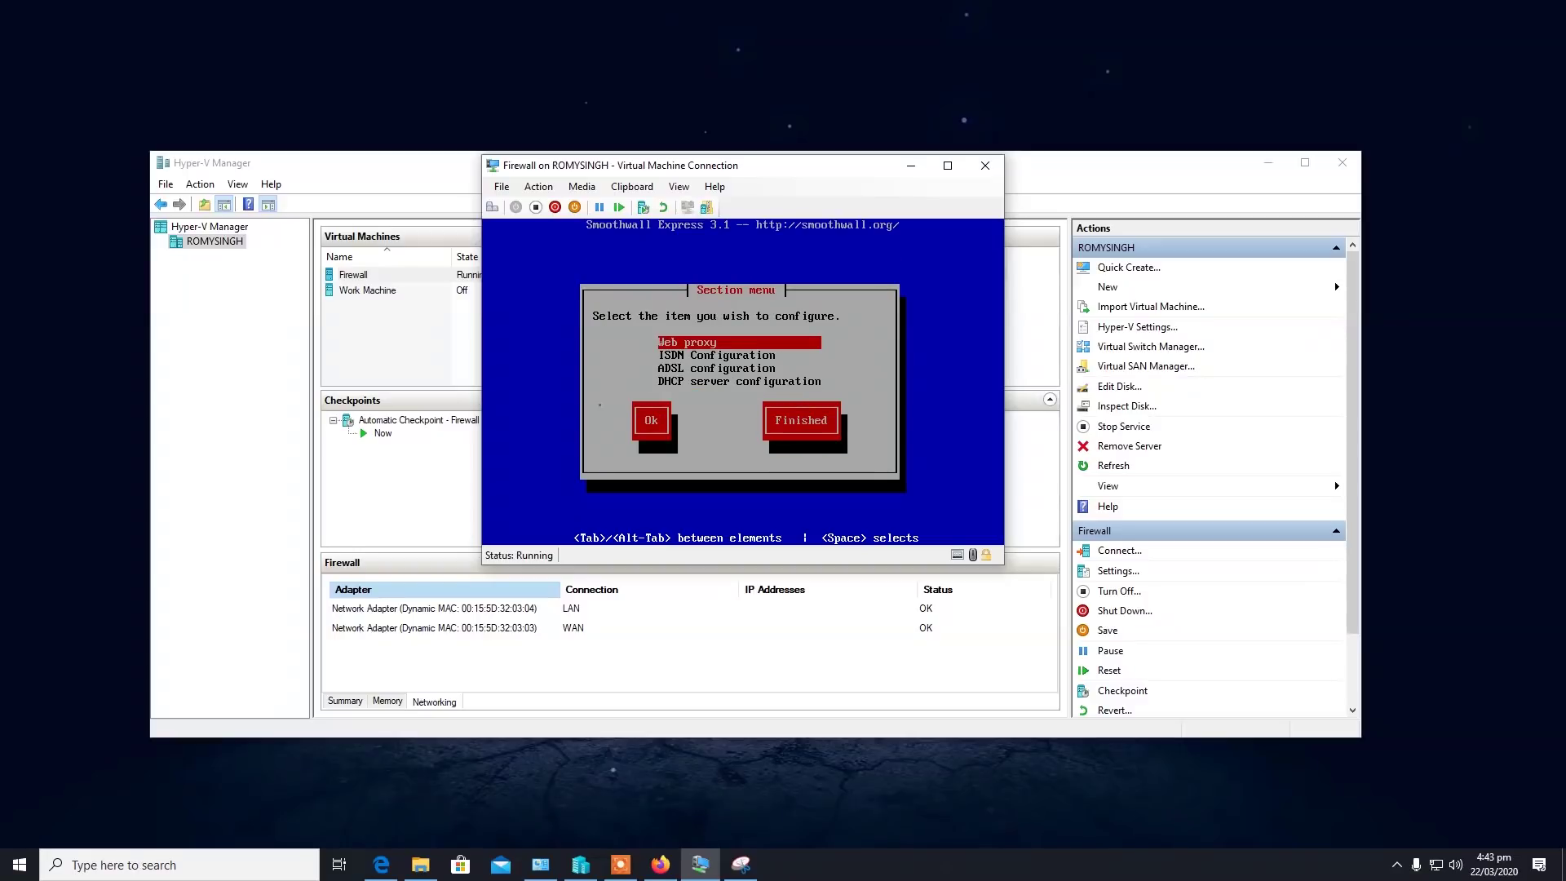
# Leave the DHCP server disabled in its configuration section and finish the section menu.
pyautogui.press('Down')
pyautogui.press('Down')
pyautogui.press('Down')
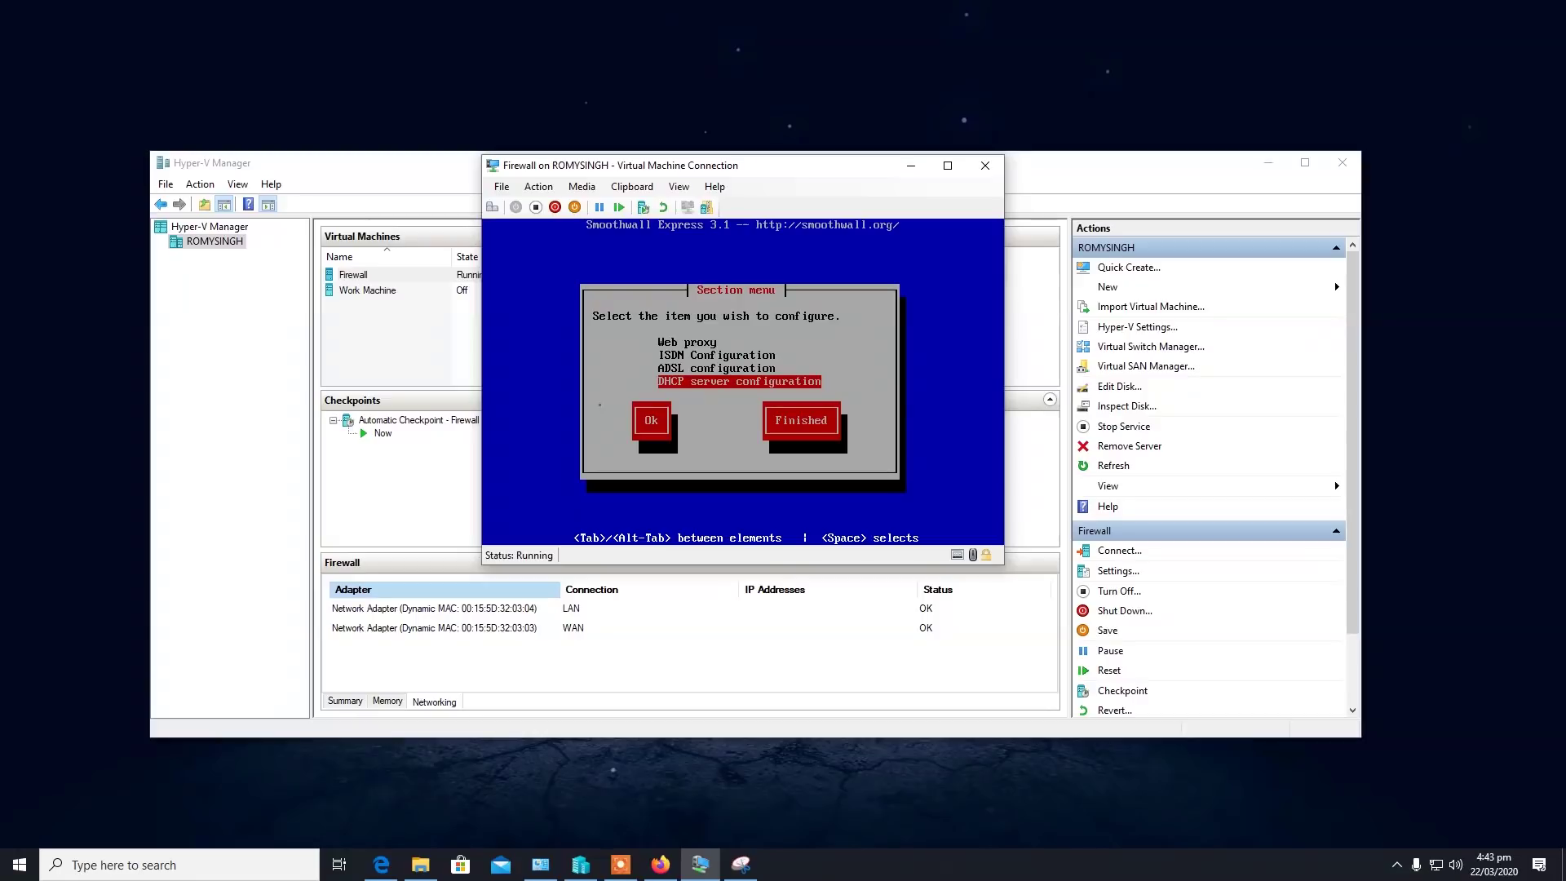
pyautogui.press('Up')
pyautogui.press('Up')
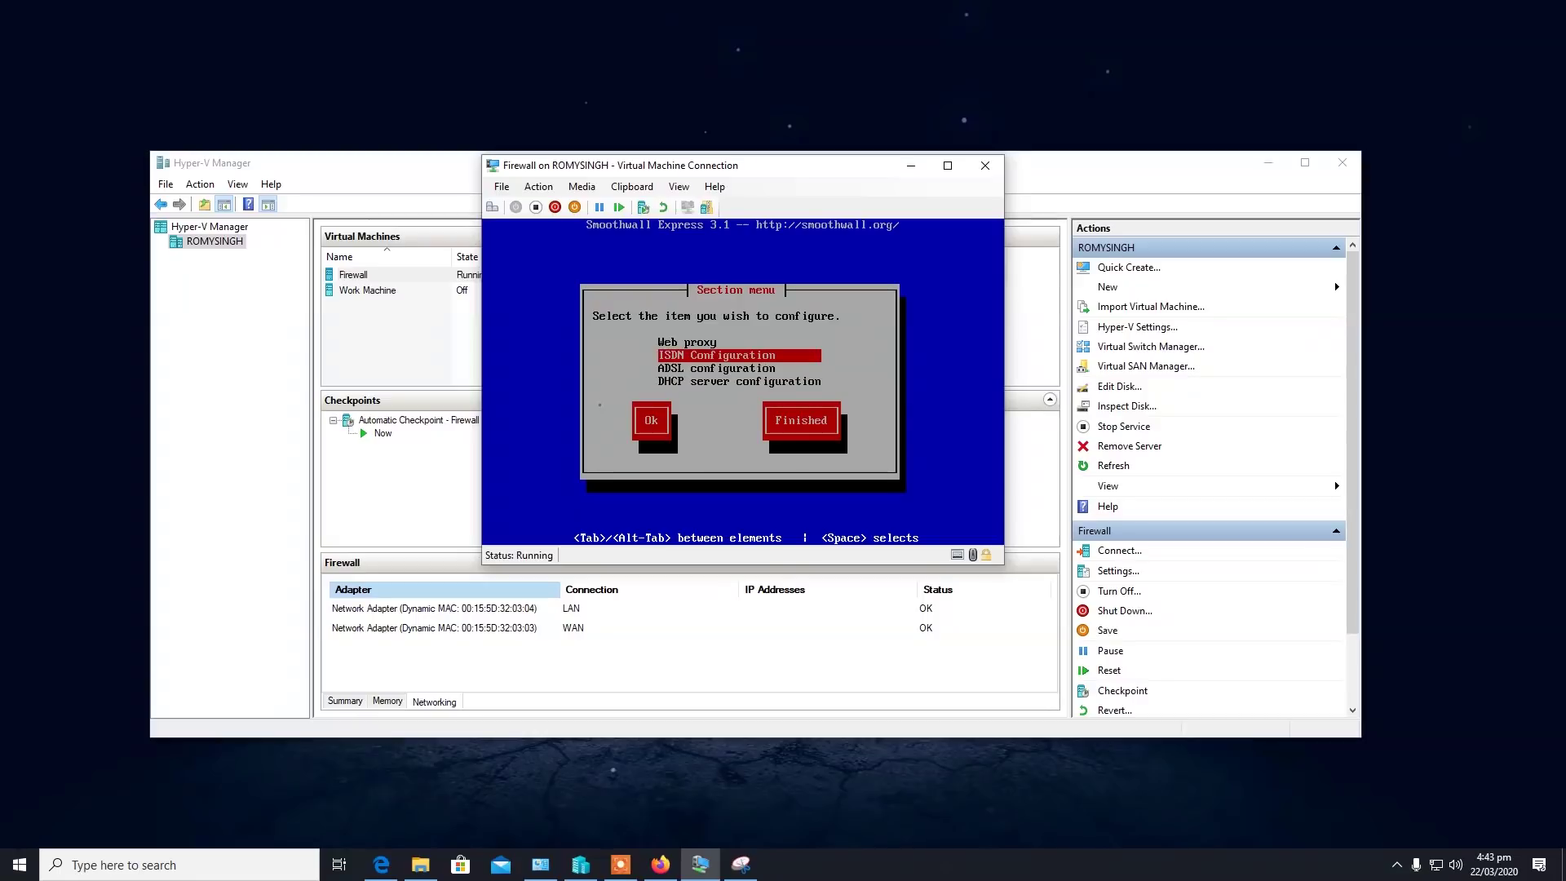
pyautogui.press('Down')
pyautogui.press('Down')
pyautogui.press('Return')
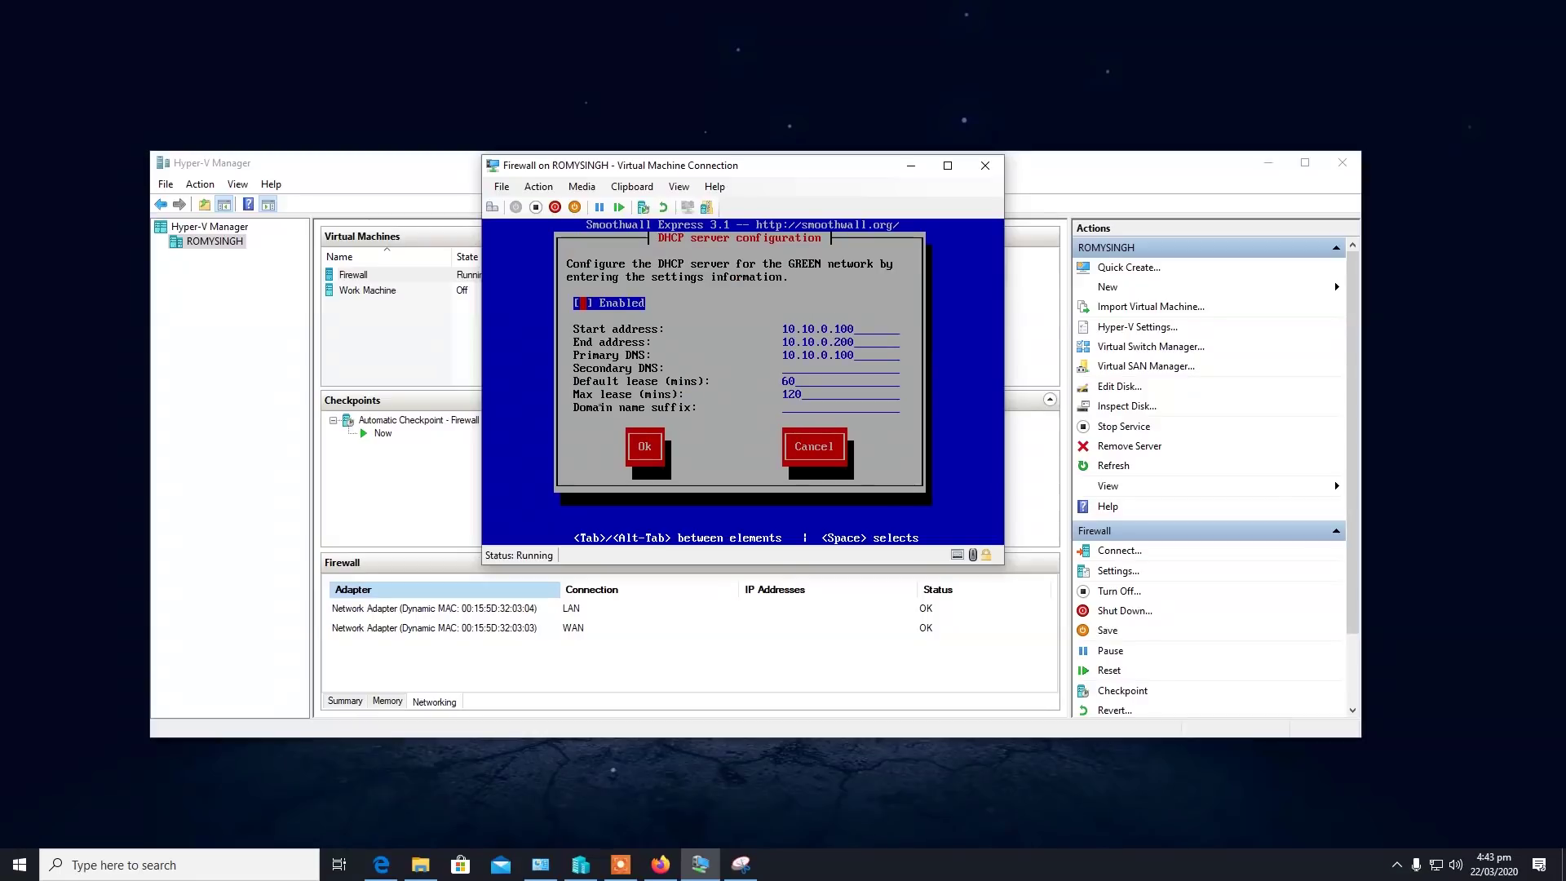
pyautogui.press('Tab')
pyautogui.press('Tab')
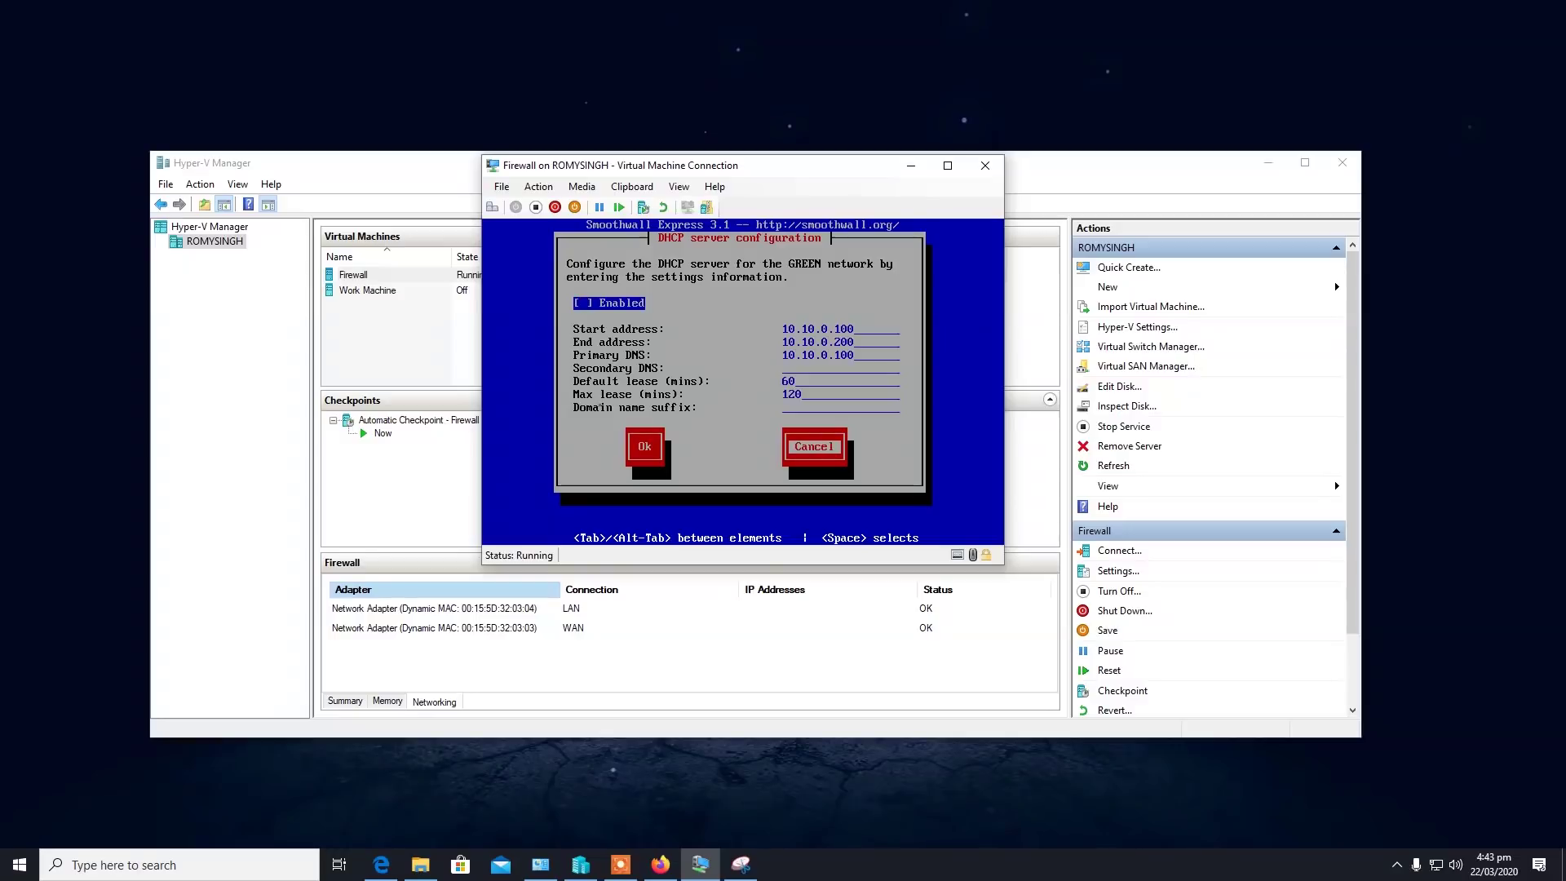
pyautogui.hotkey('shift', 'Tab')
pyautogui.press('Return')
pyautogui.press('Tab')
pyautogui.press('Tab')
pyautogui.press('Return')
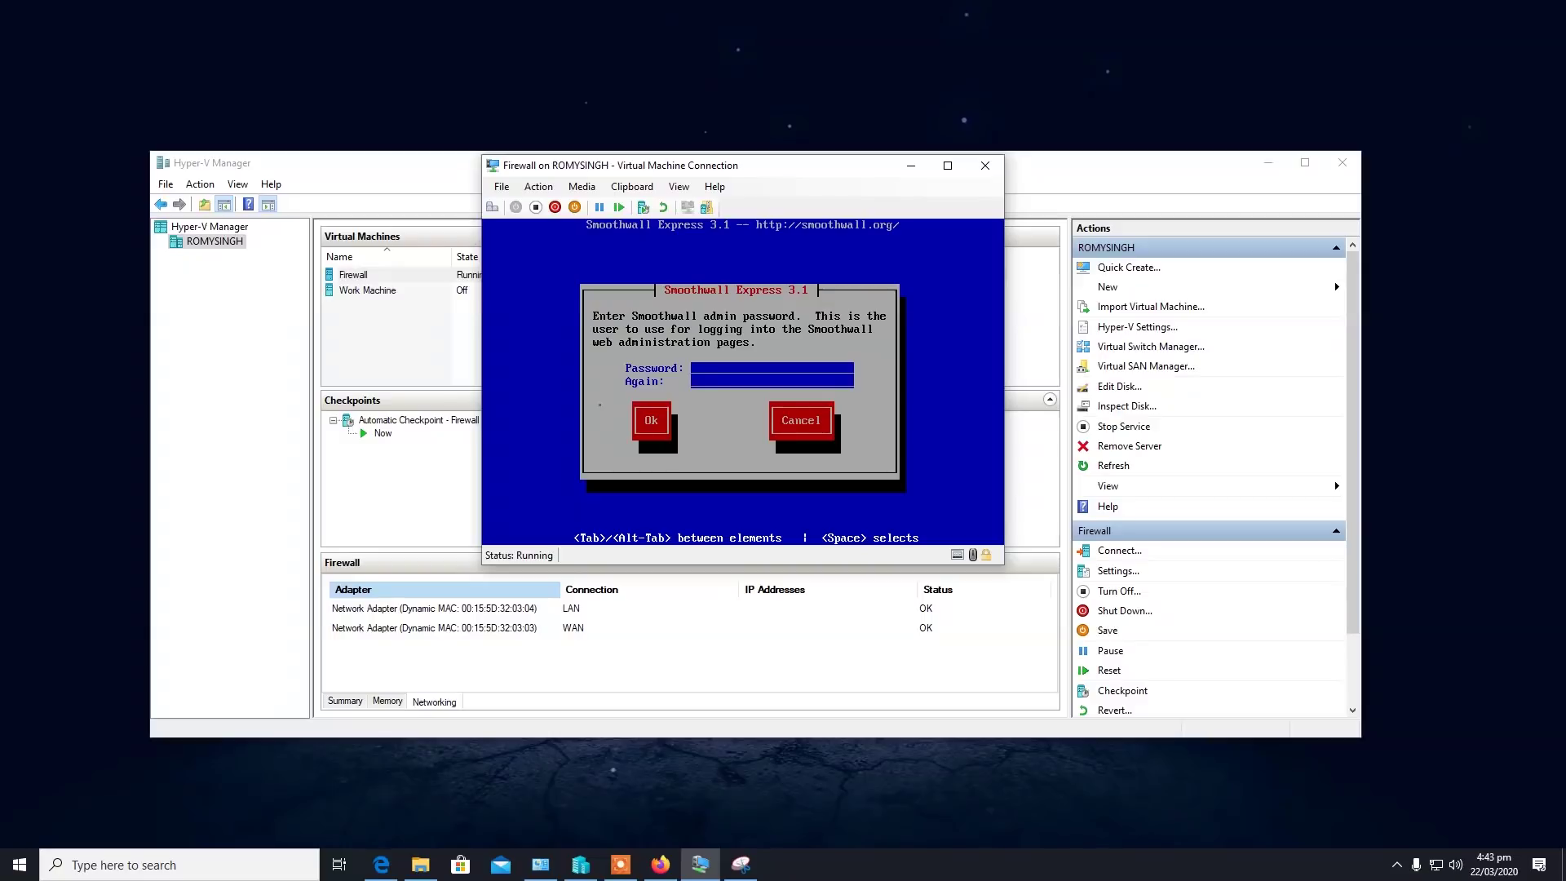
# Enter and confirm the Smoothwall admin password.
pyautogui.write('********')
pyautogui.press('Tab')
pyautogui.write('********')
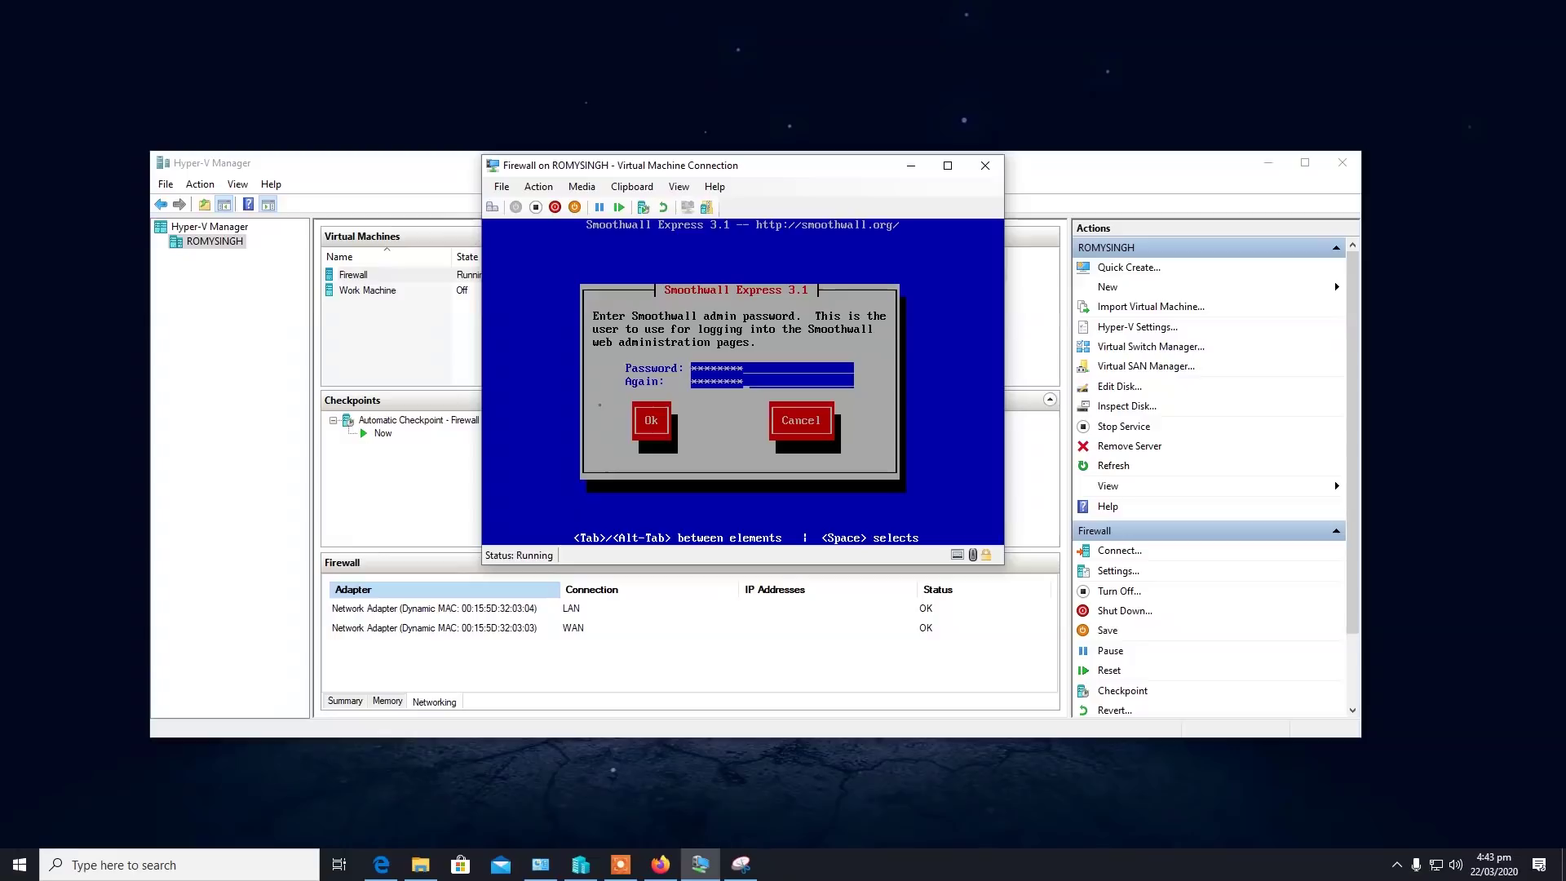
pyautogui.press('Tab')
pyautogui.press('Tab')
pyautogui.hotkey('shift', 'Tab')
pyautogui.press('Return')
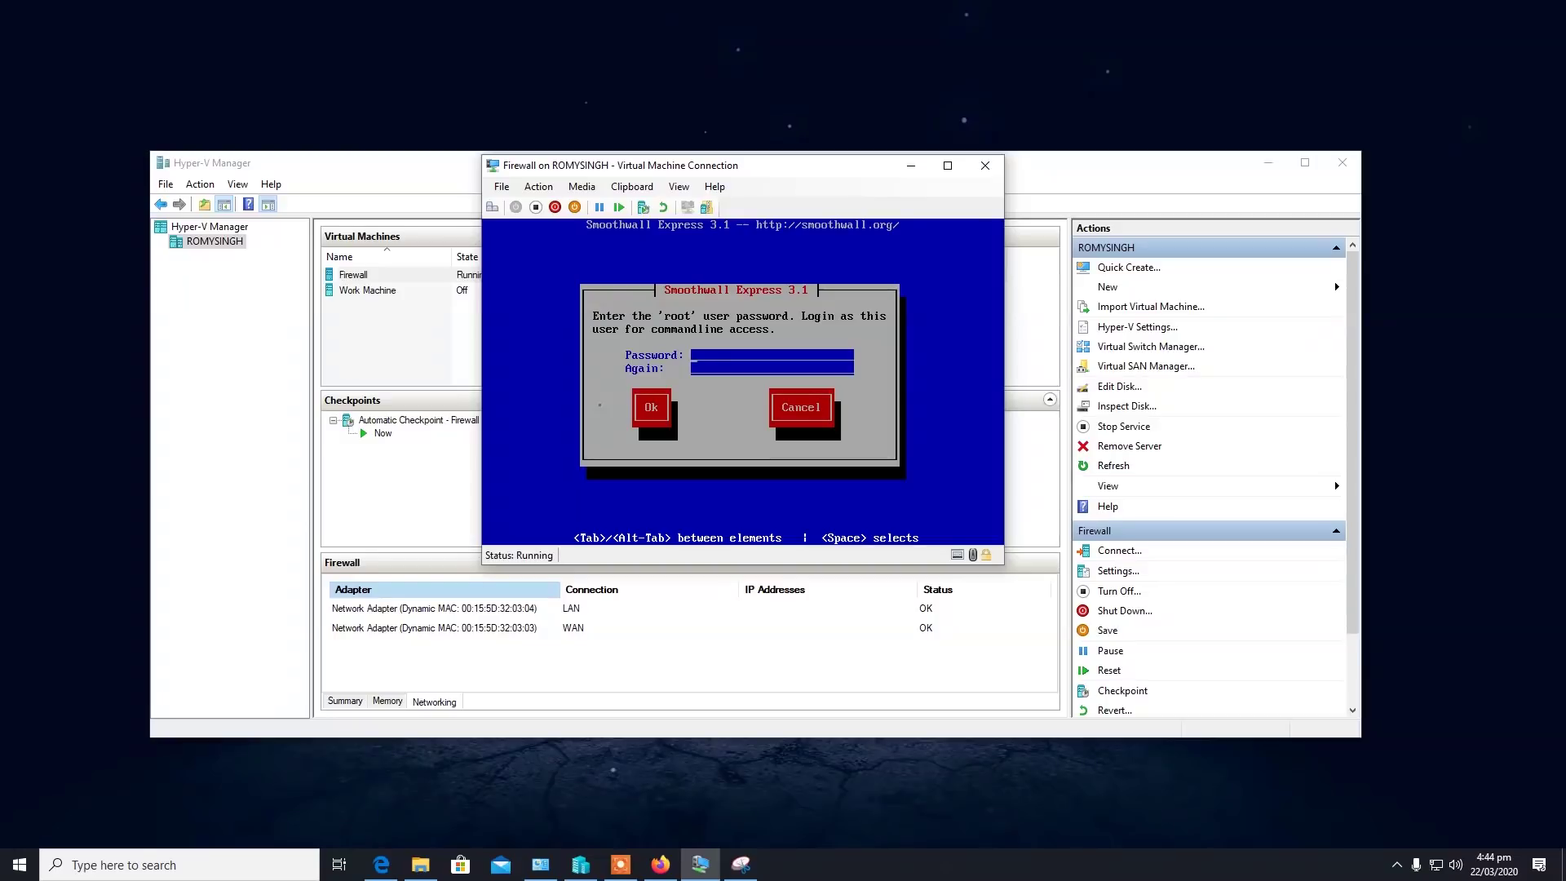
# Enter and confirm the root password, then reboot the firewall.
pyautogui.write('********')
pyautogui.press('Tab')
pyautogui.write('********')
pyautogui.press('Tab')
pyautogui.press('Return')
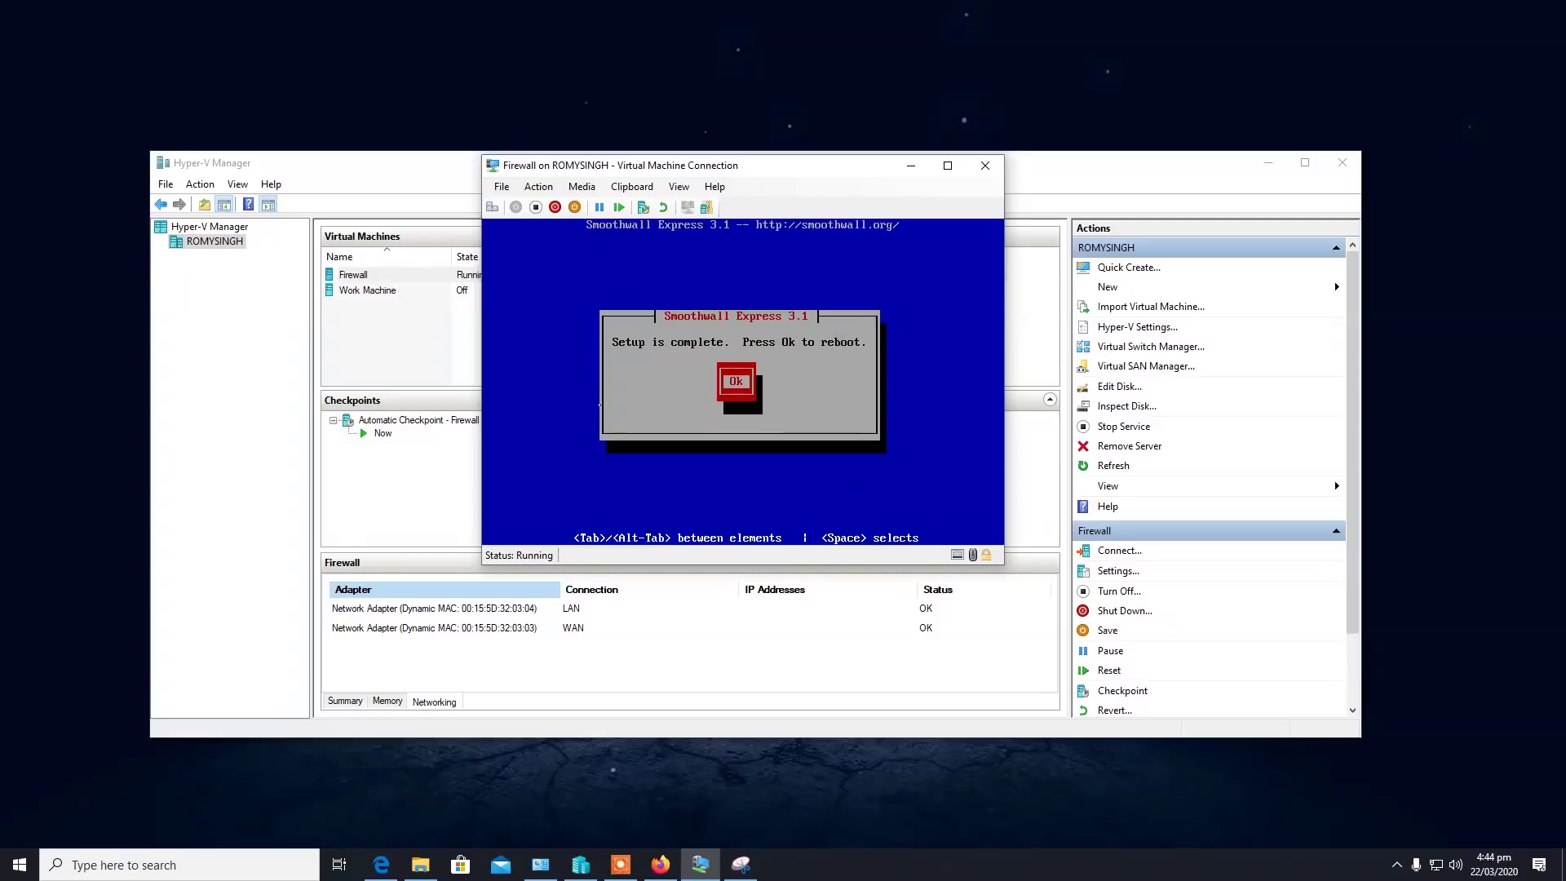
pyautogui.press('Return')
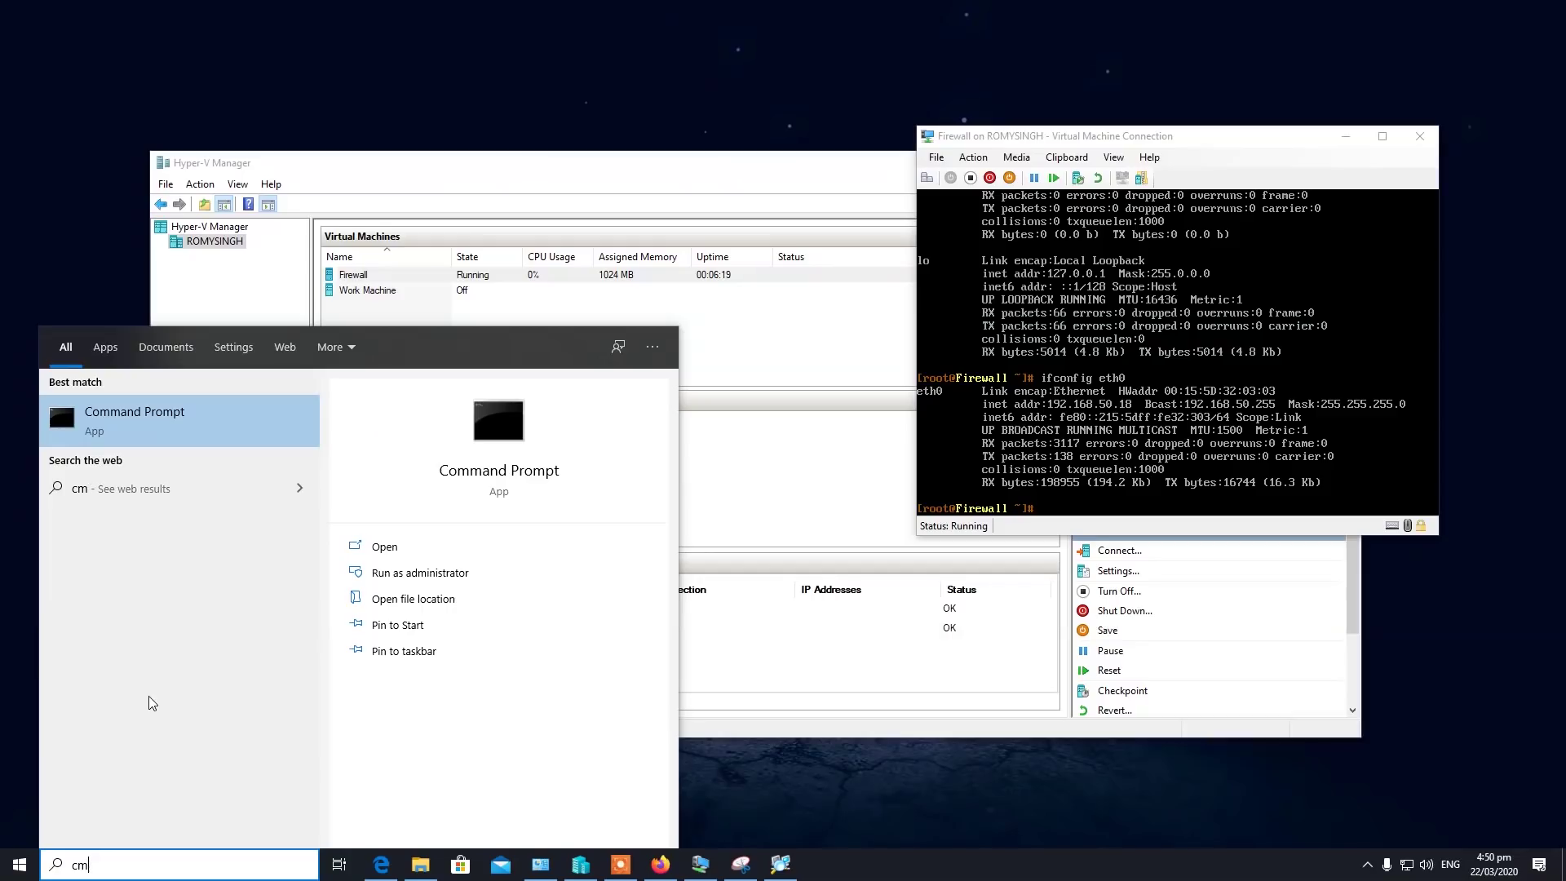
pyautogui.write('d')
pyautogui.press('Return')
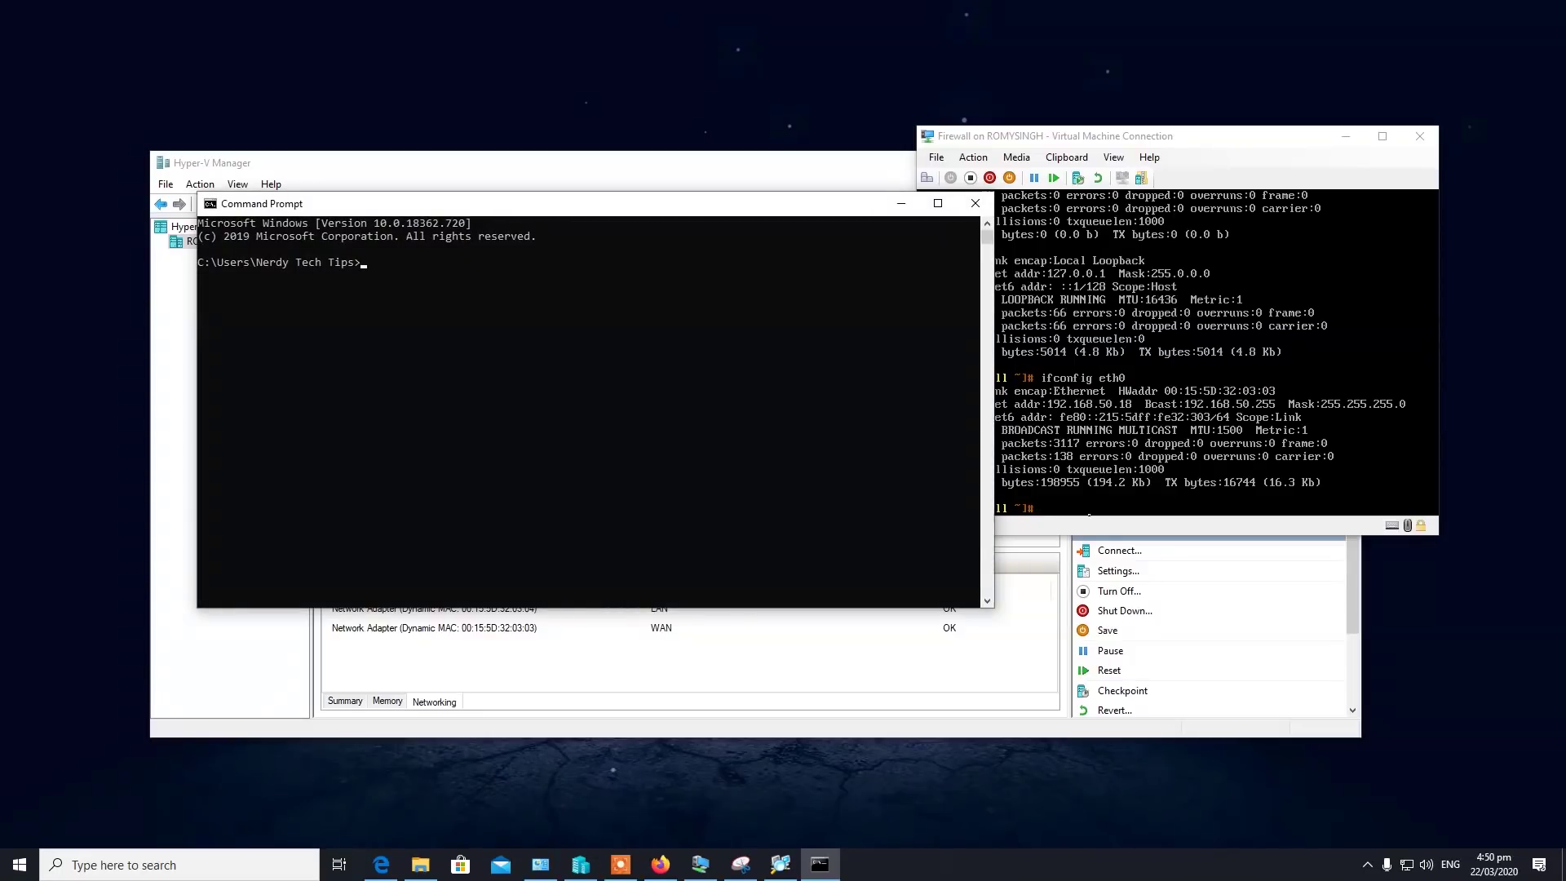
pyautogui.click(1057, 505)
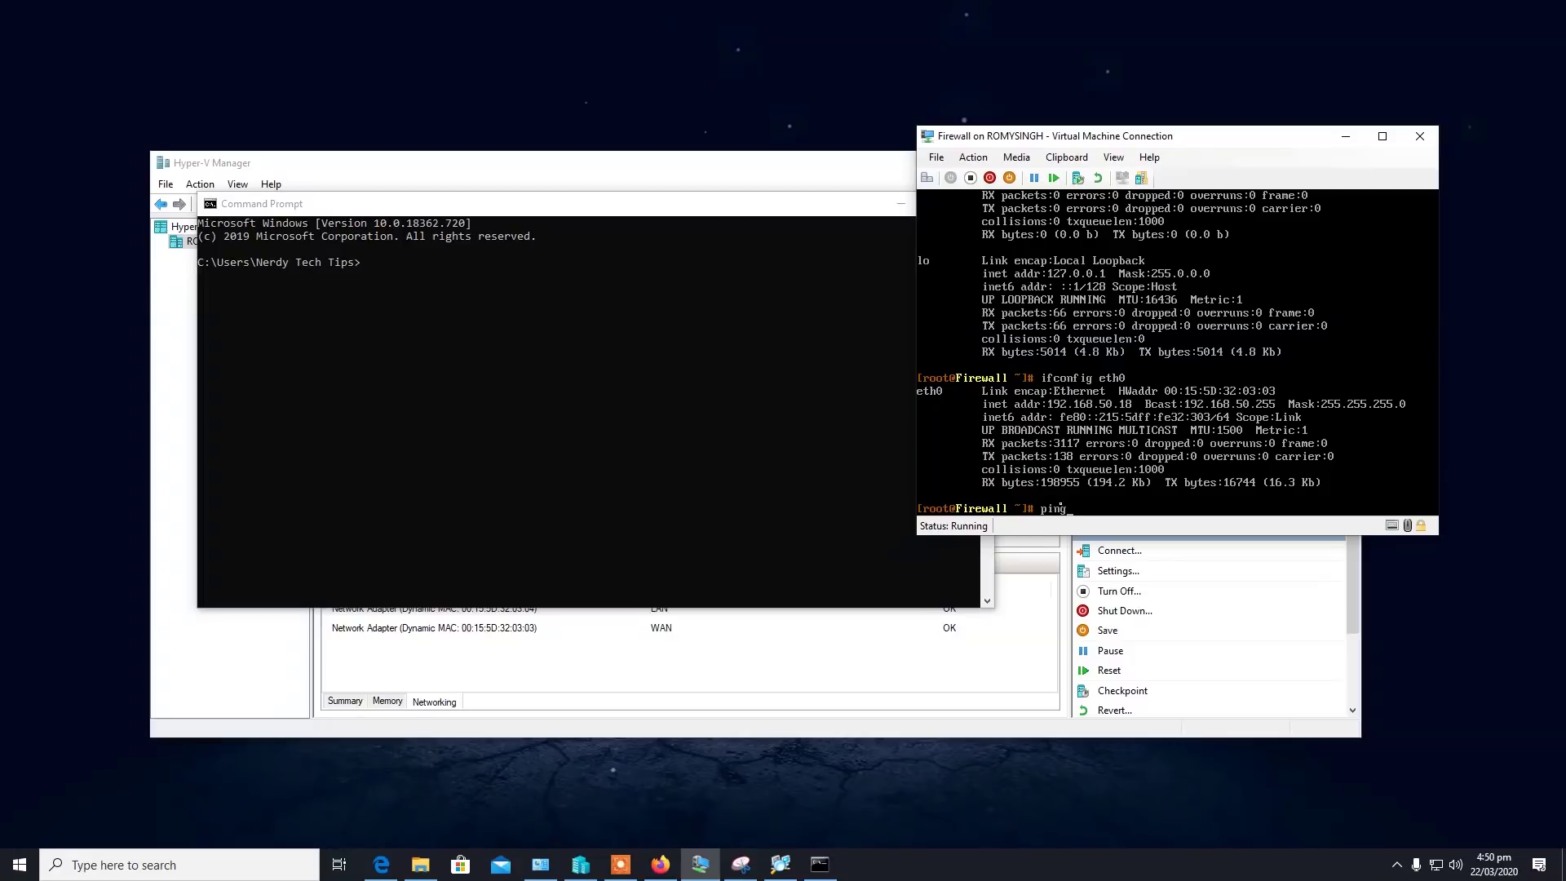
pyautogui.write('ping www.google.com')
pyautogui.press('Return')
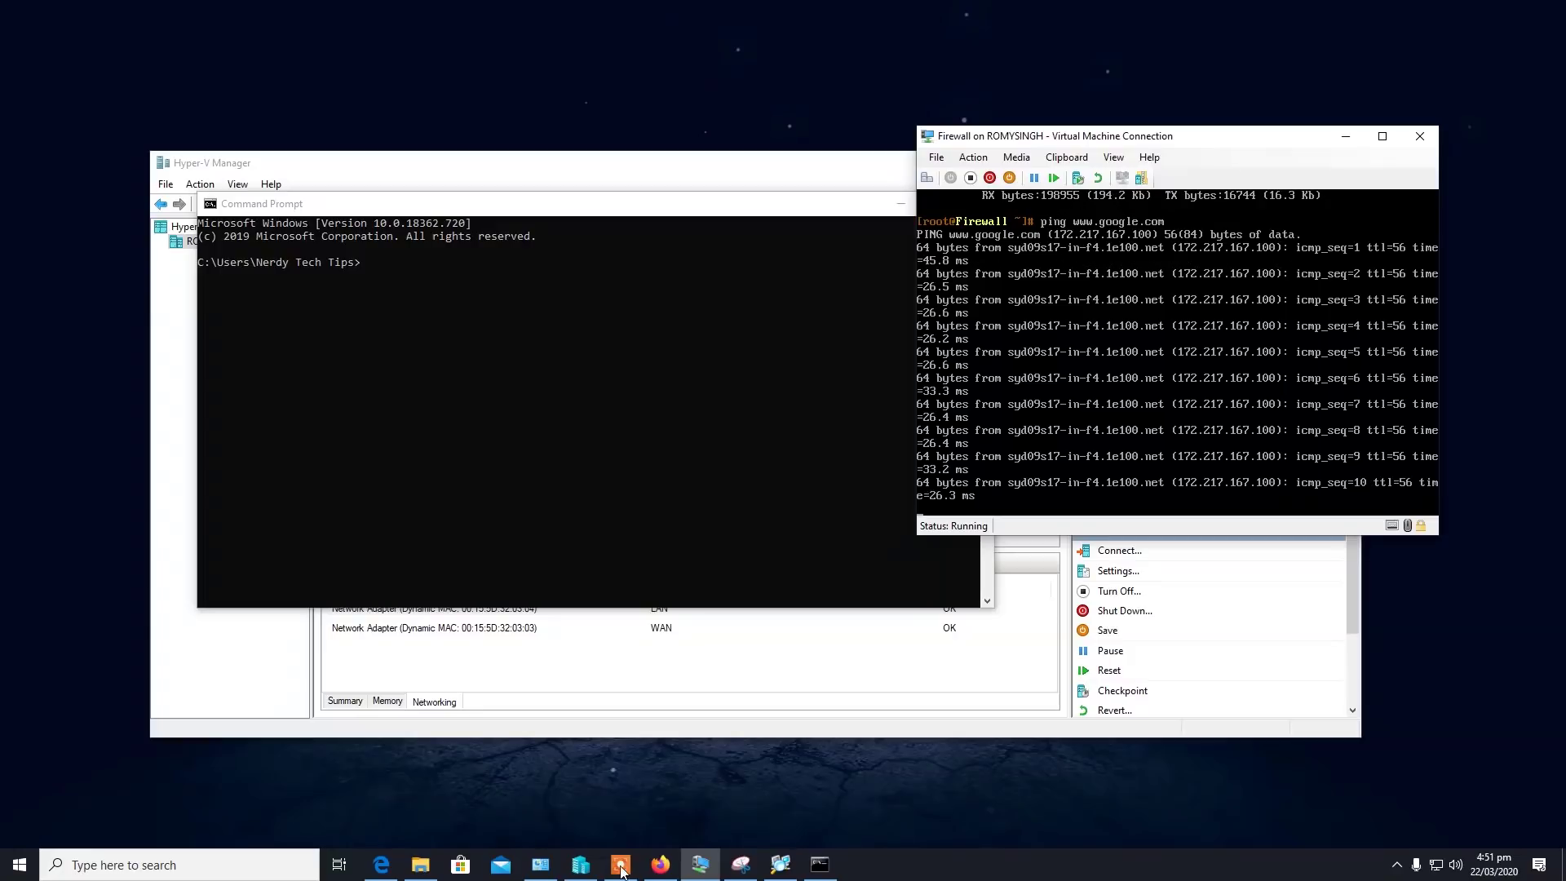
pyautogui.click(660, 866)
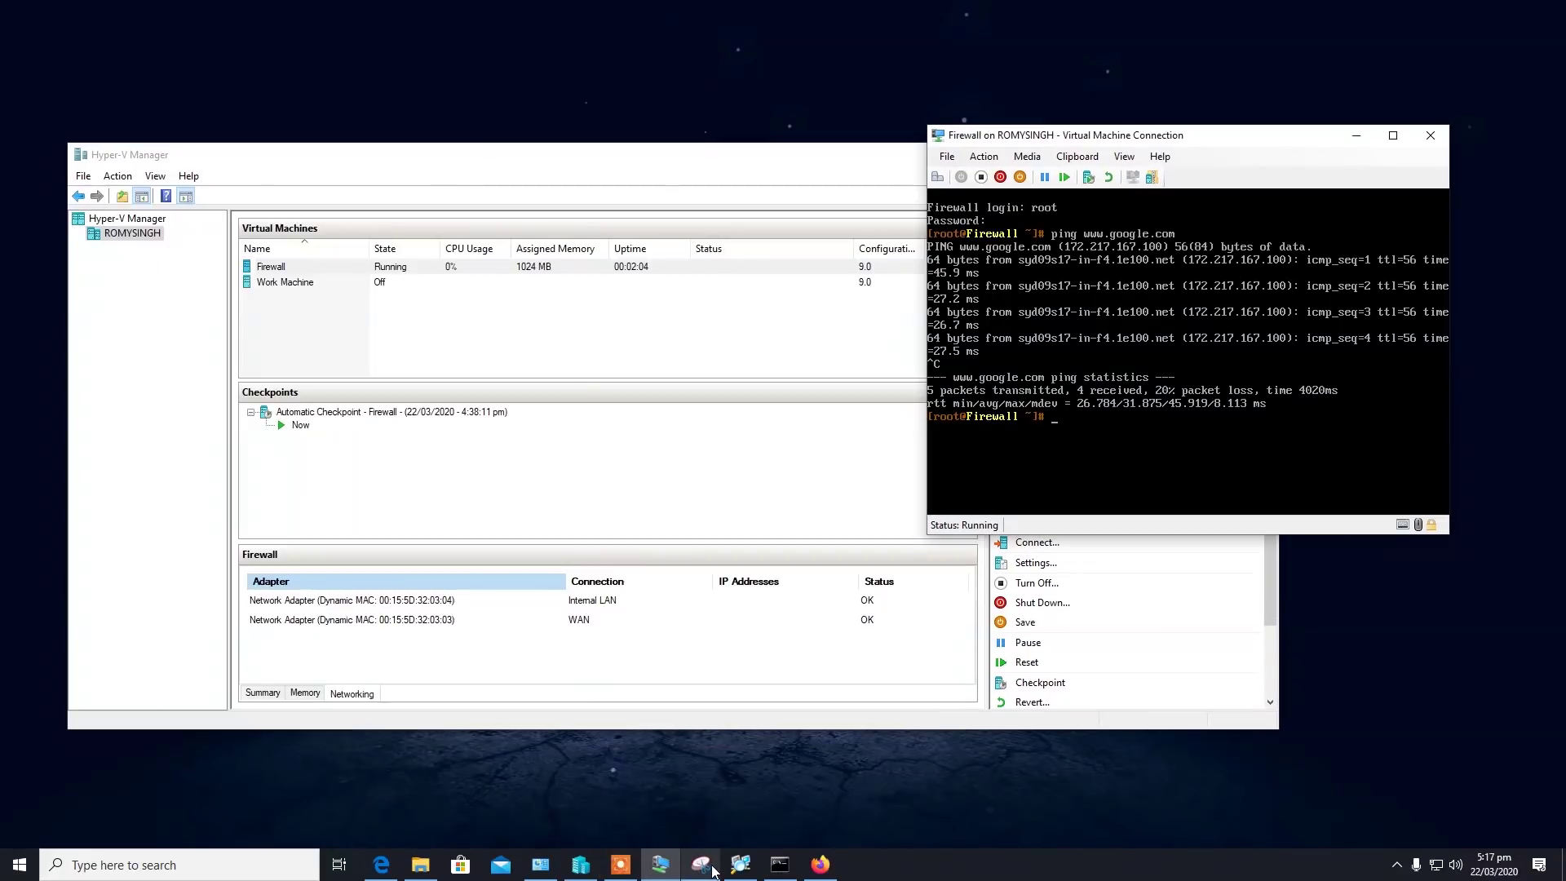
# Connect to the Work Machine VM, start it, and connect at the chosen display size.
pyautogui.moveTo(708, 868)
pyautogui.click(320, 285)
pyautogui.rightClick(330, 286)
pyautogui.click(343, 296)
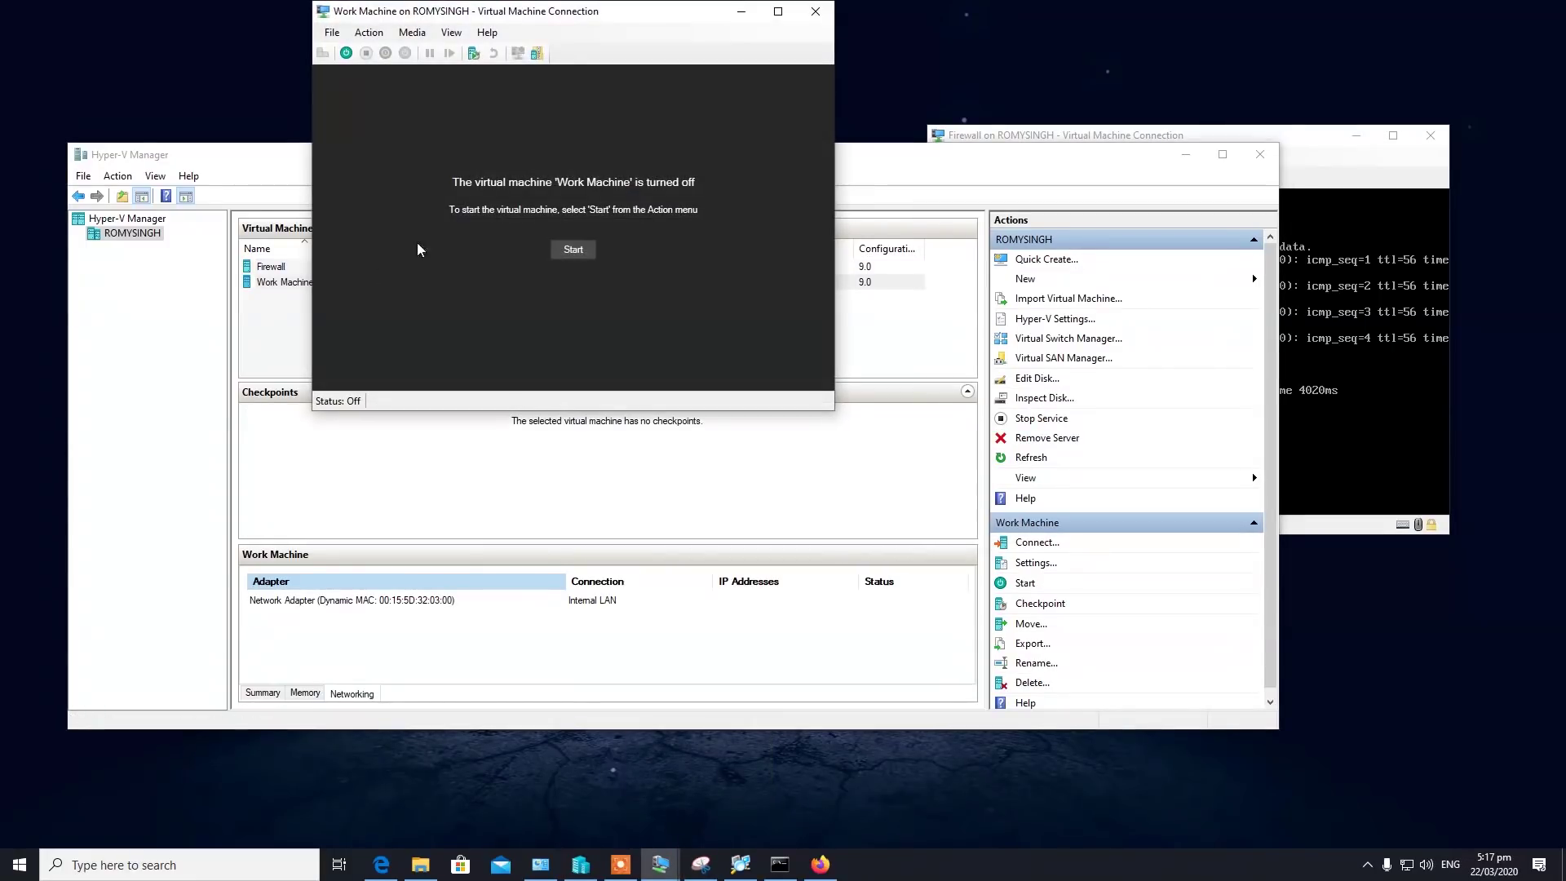
pyautogui.click(569, 254)
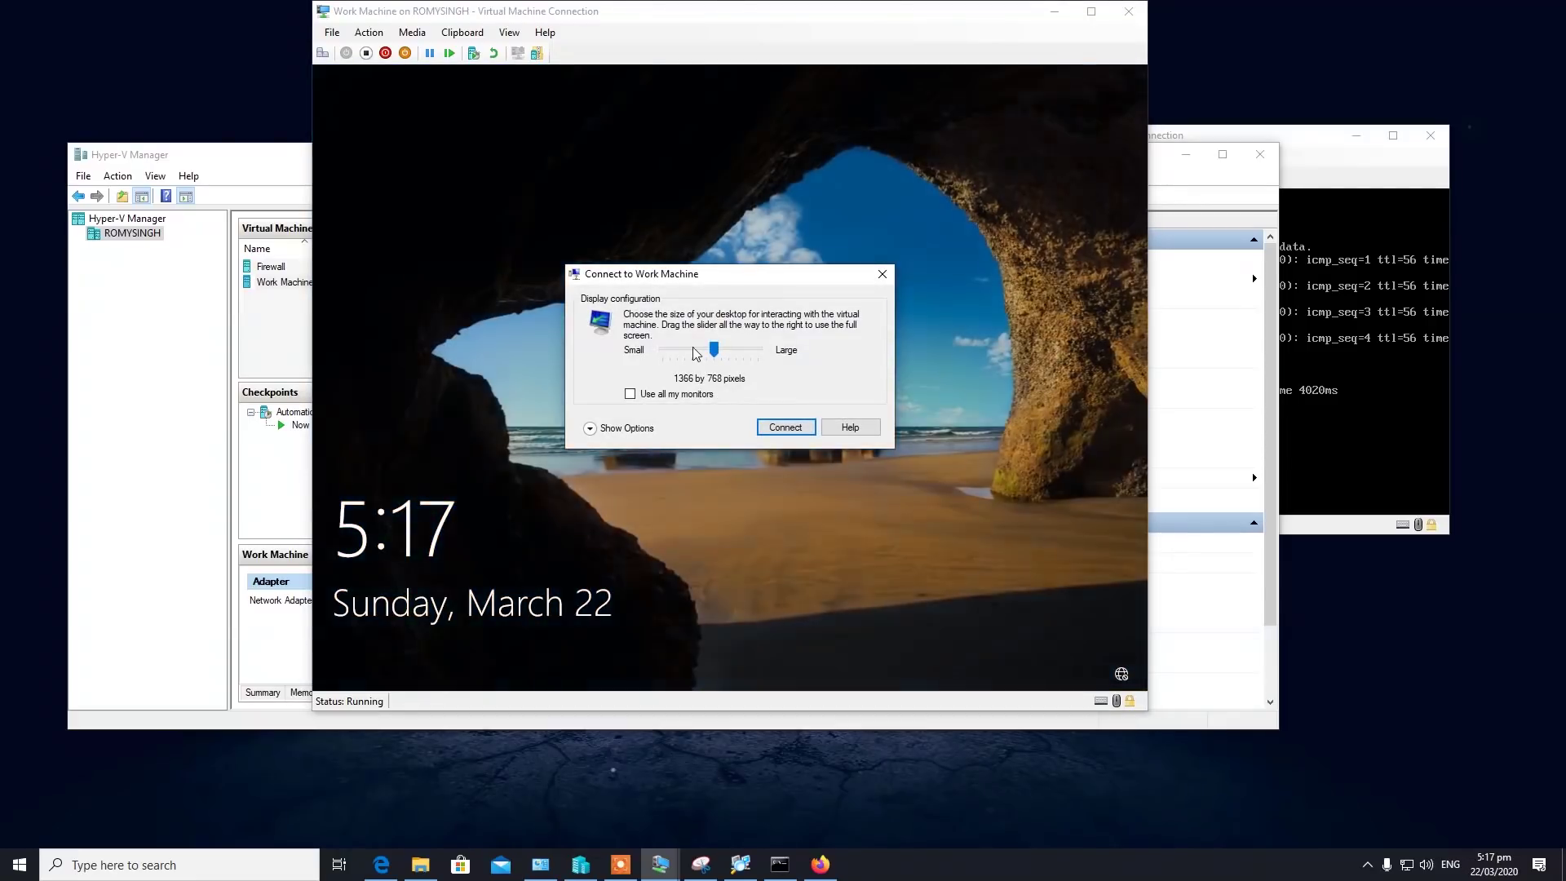
pyautogui.click(880, 275)
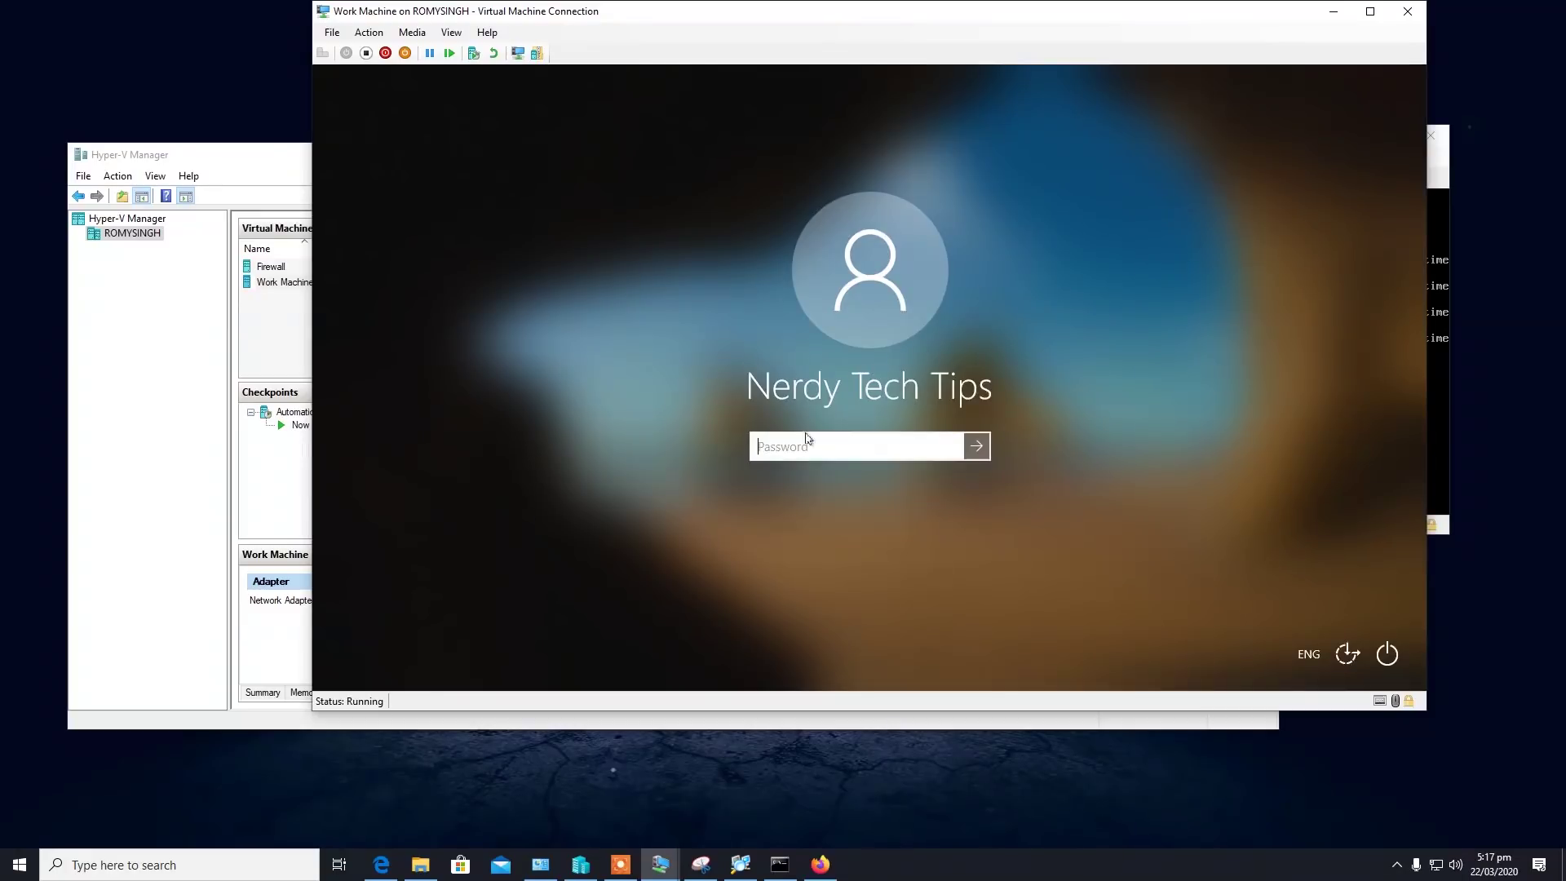
# Sign in to Work Machine with the account password and reposition its console window.
pyautogui.write('••••••••')
pyautogui.press('Return')
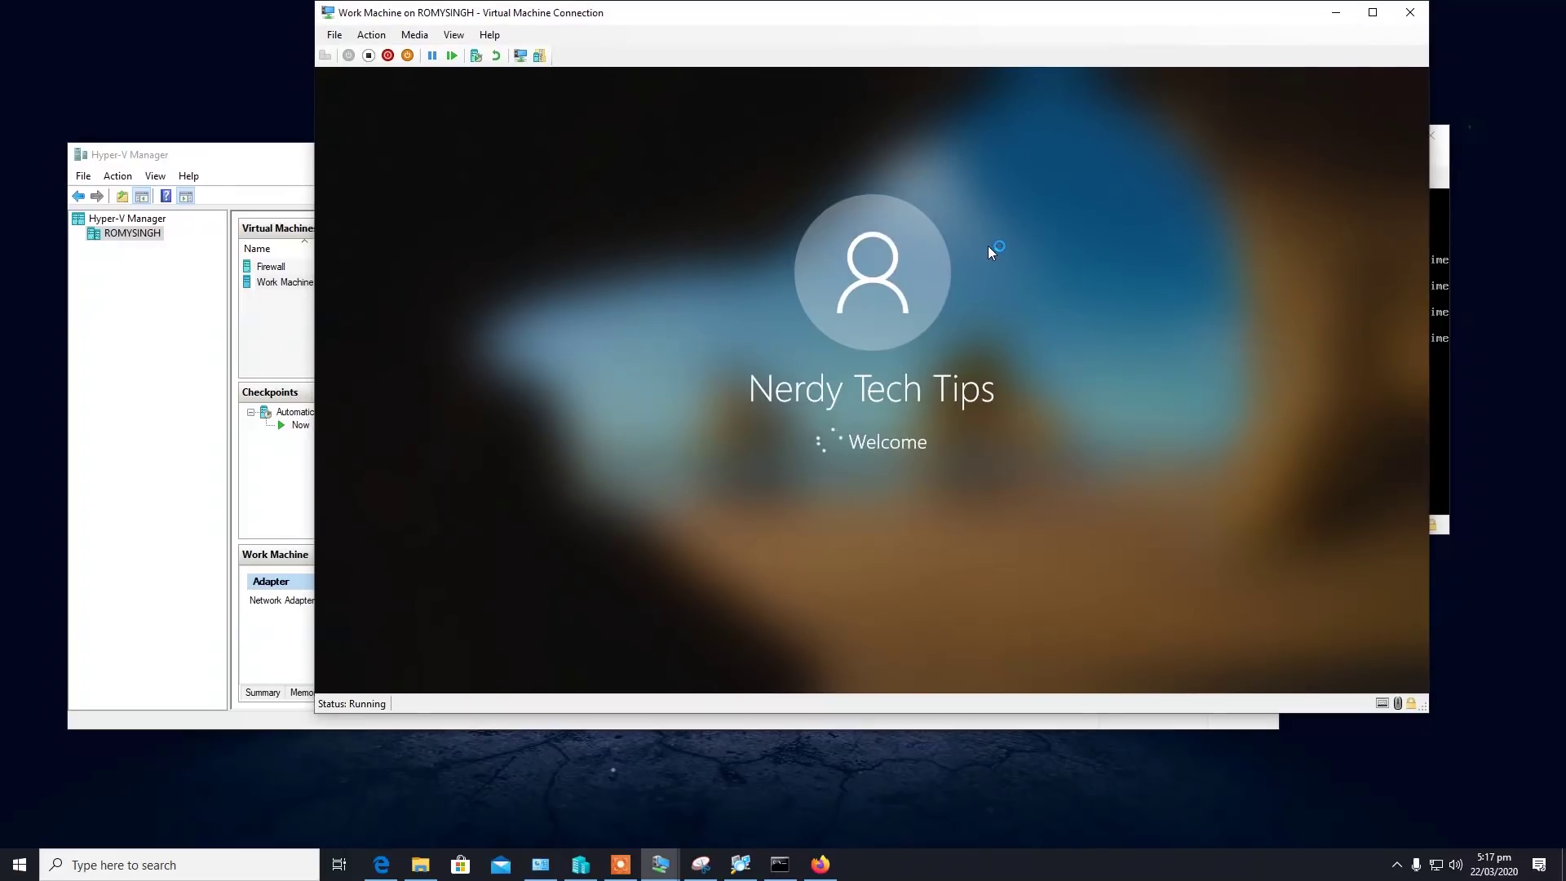
pyautogui.moveTo(730, 18); pyautogui.dragTo(657, 64)
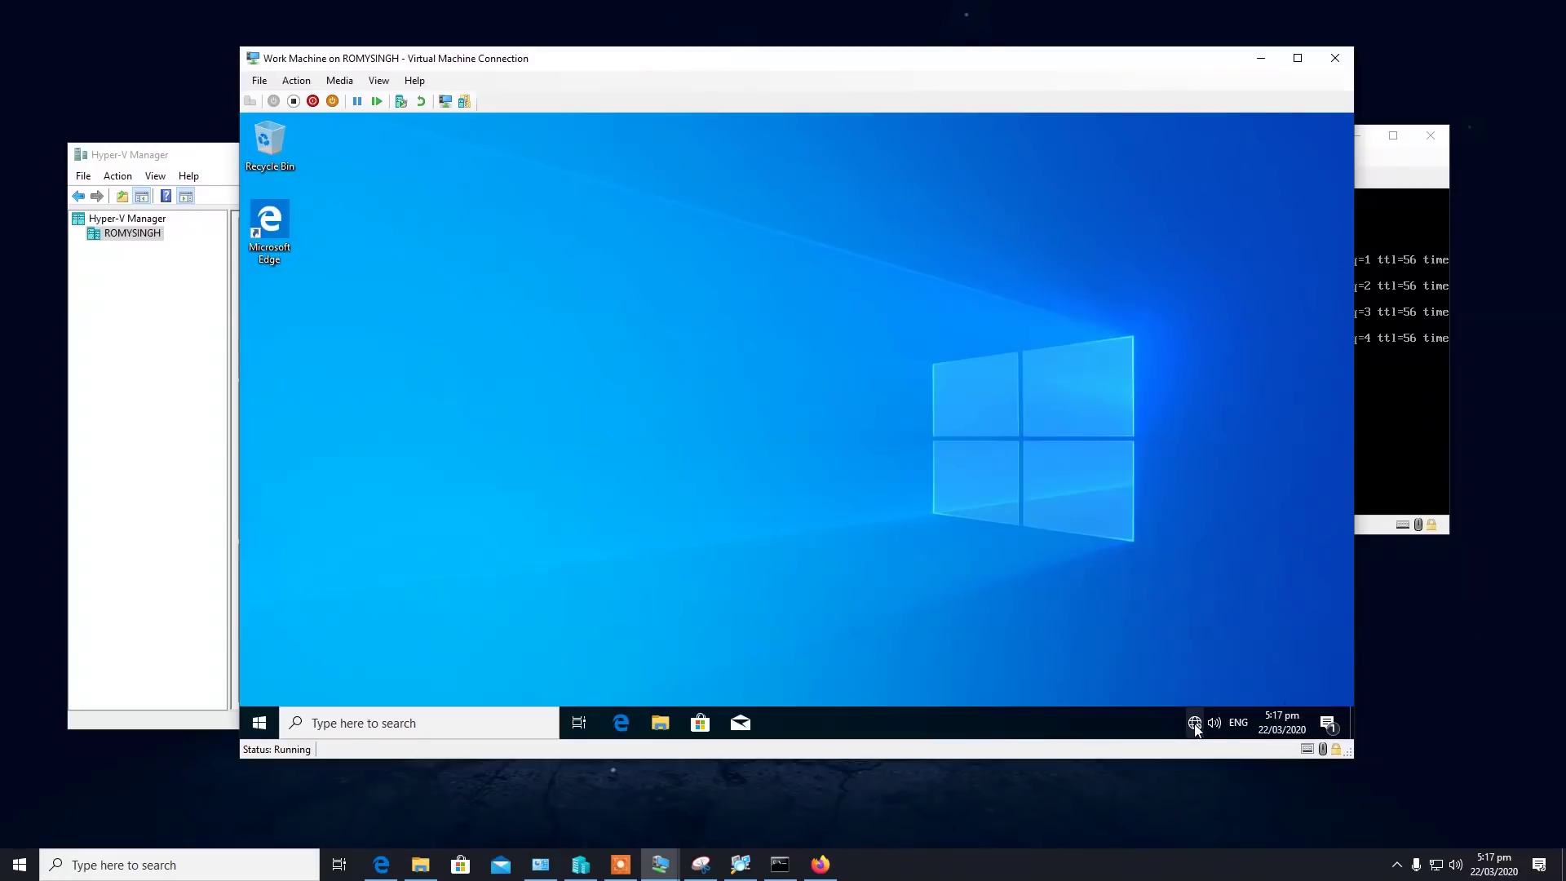
# Open the Unidentified Ethernet network's details and view its Automatic (DHCP) IP assignment.
pyautogui.moveTo(1195, 724)
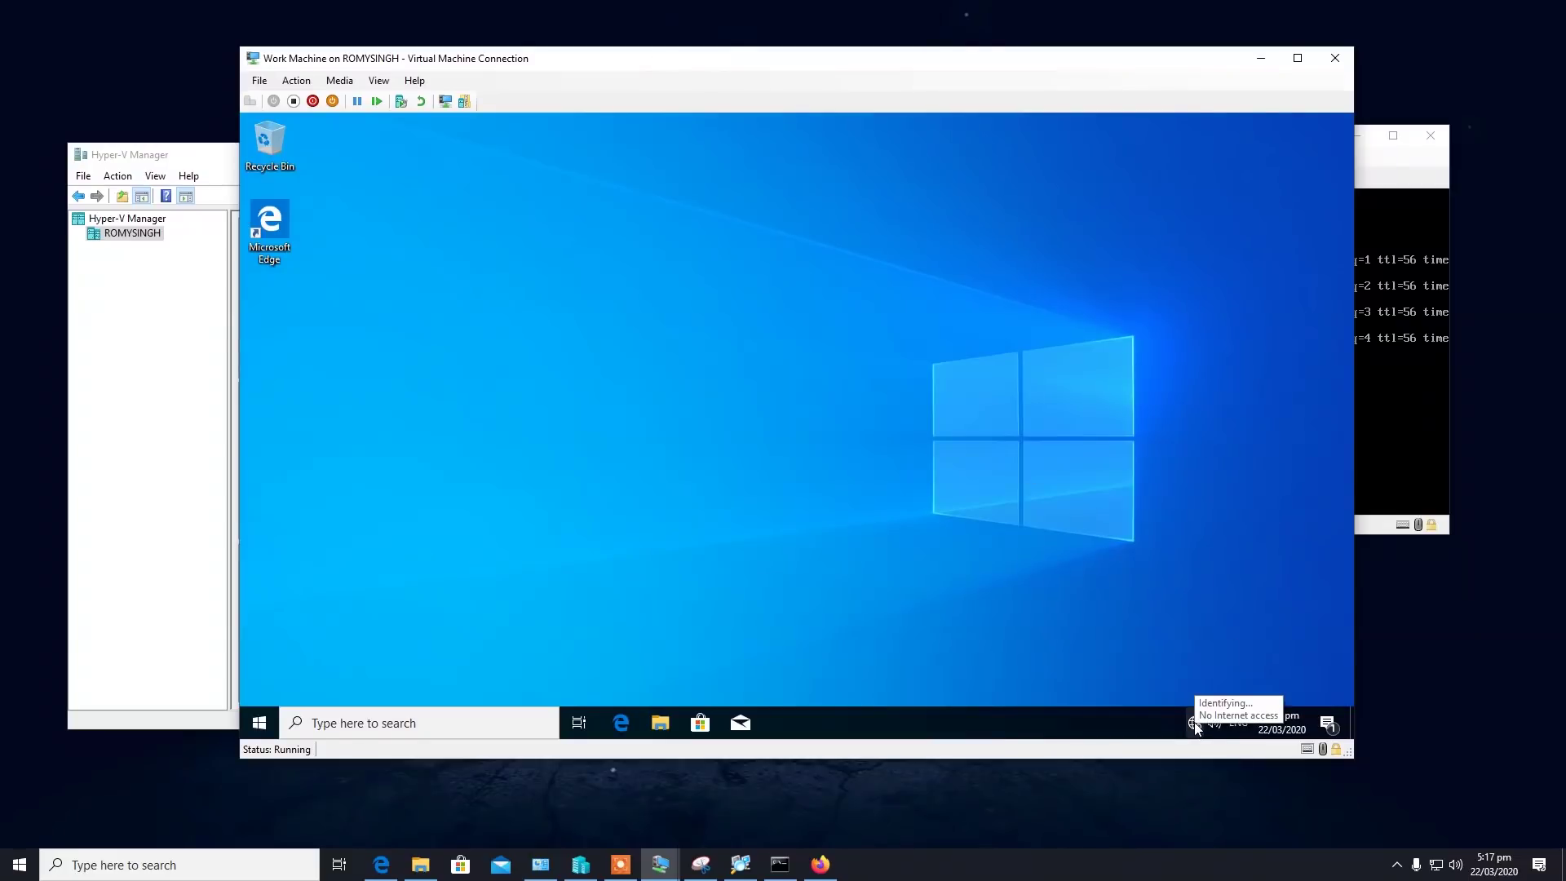
pyautogui.rightClick(1195, 723)
pyautogui.click(1064, 473)
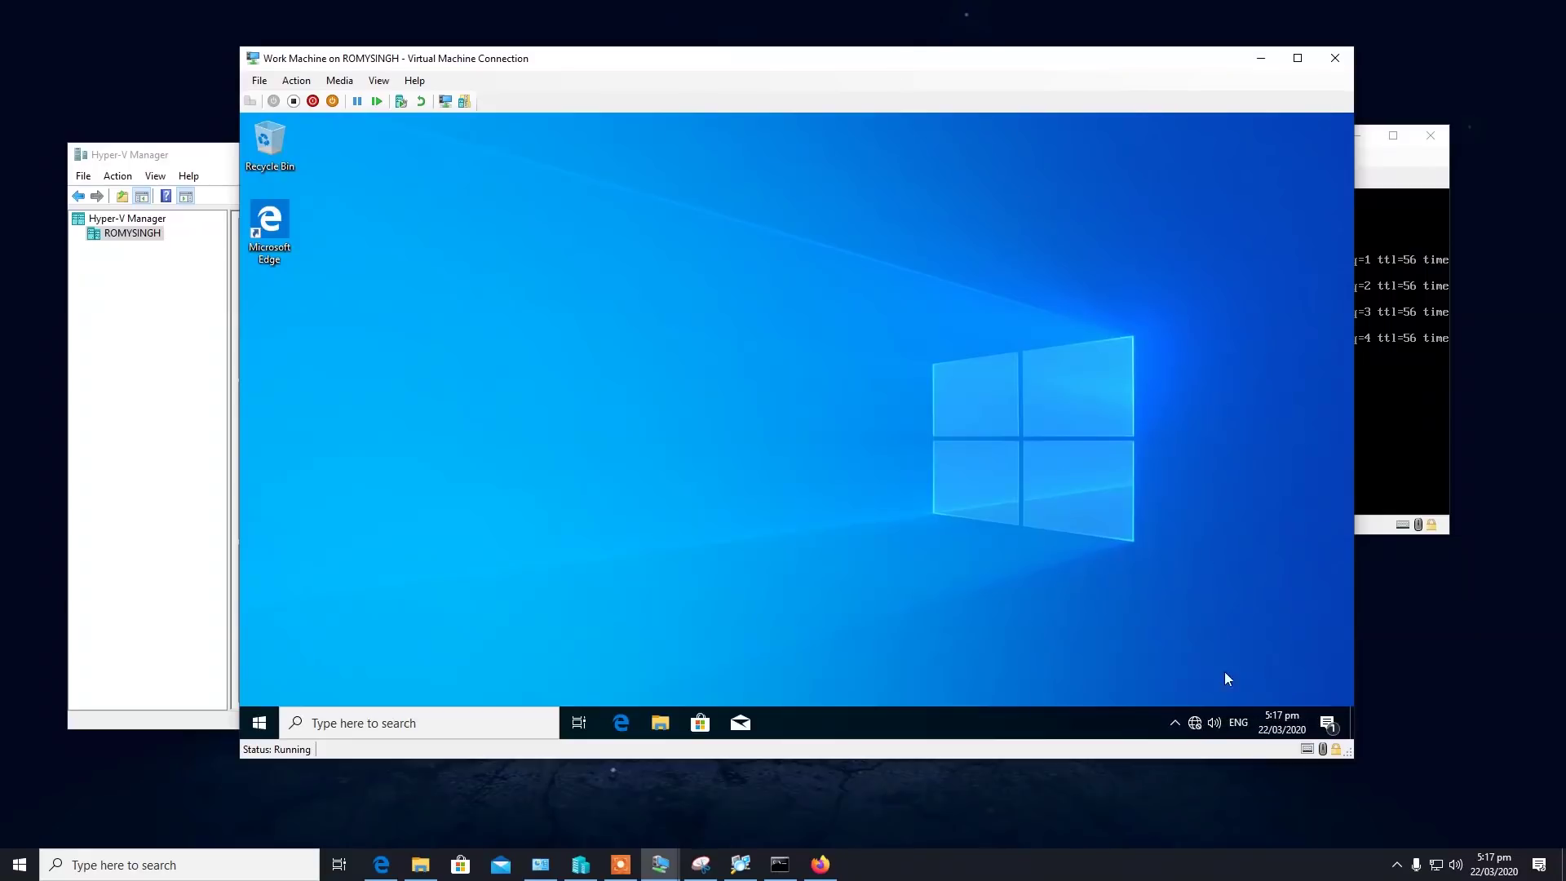
pyautogui.rightClick(1195, 726)
pyautogui.click(1197, 710)
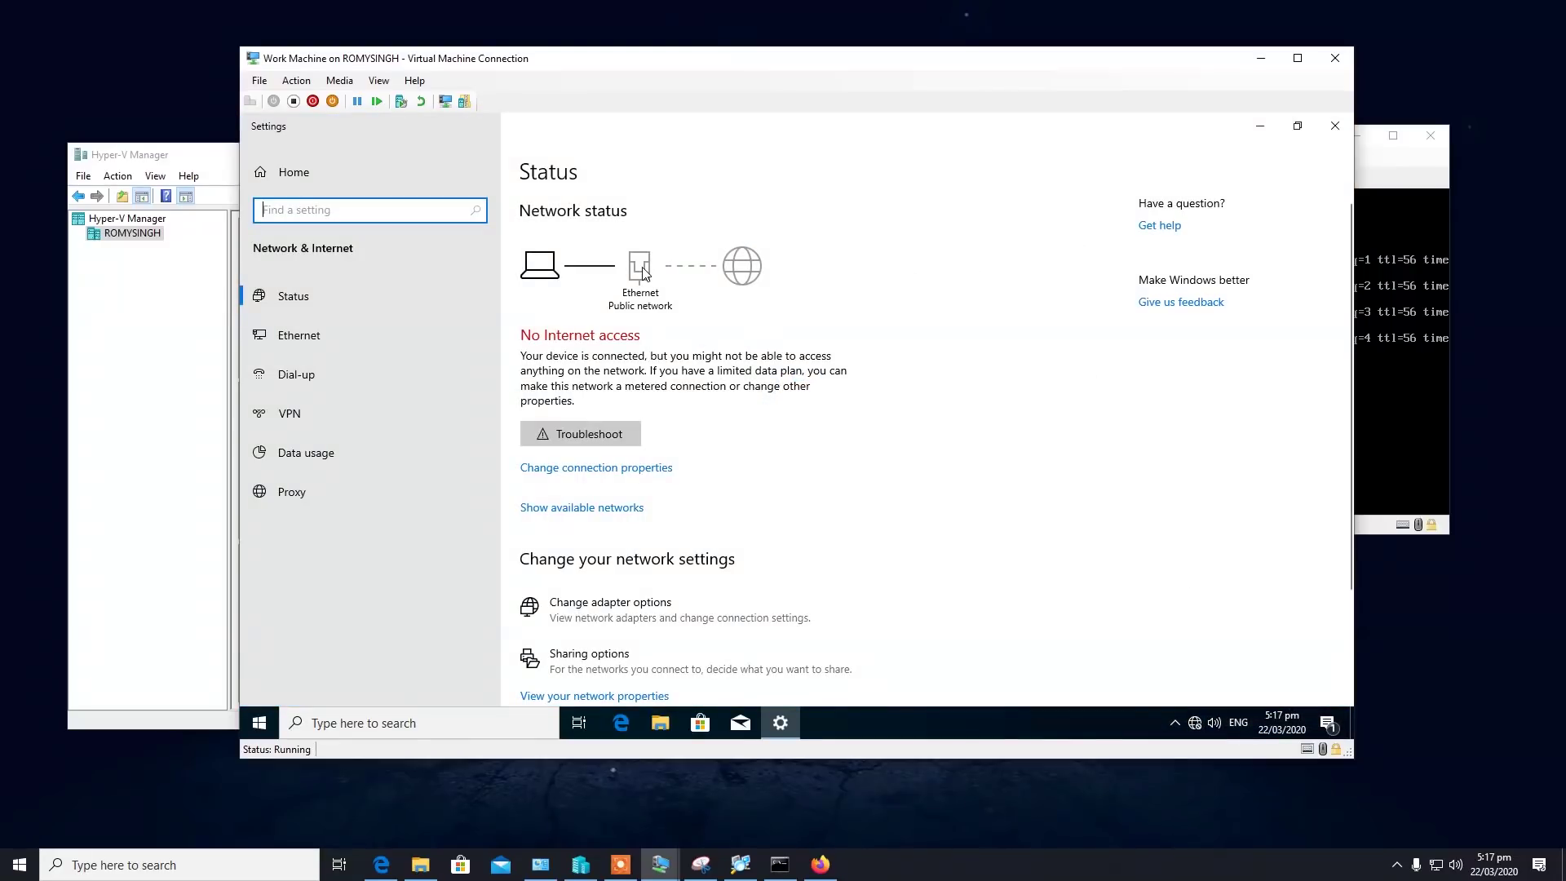
pyautogui.click(355, 336)
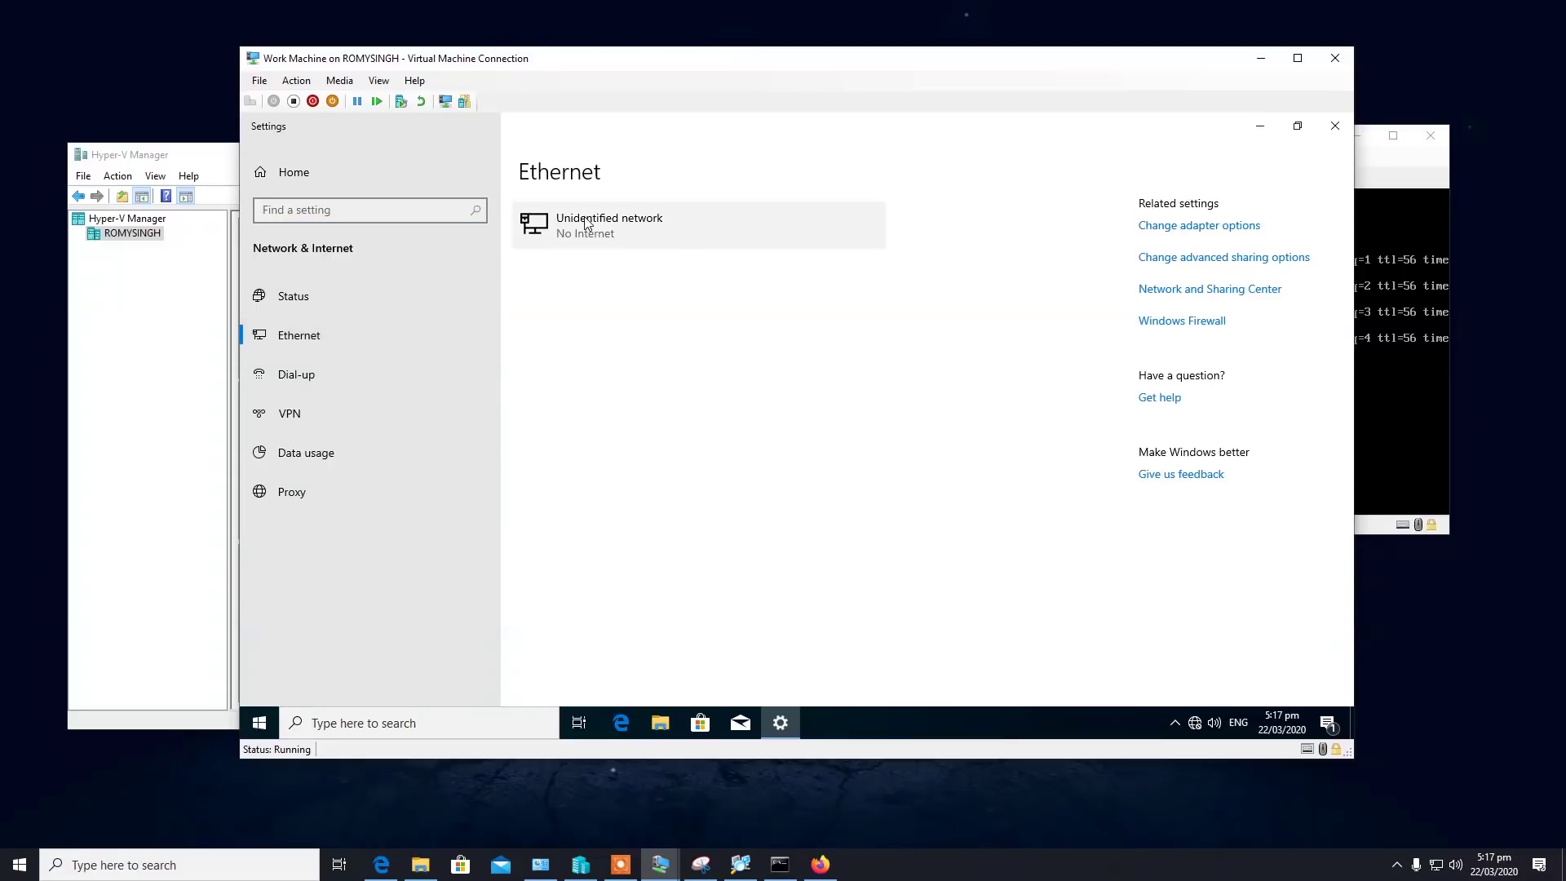
pyautogui.click(587, 222)
pyautogui.click(314, 538)
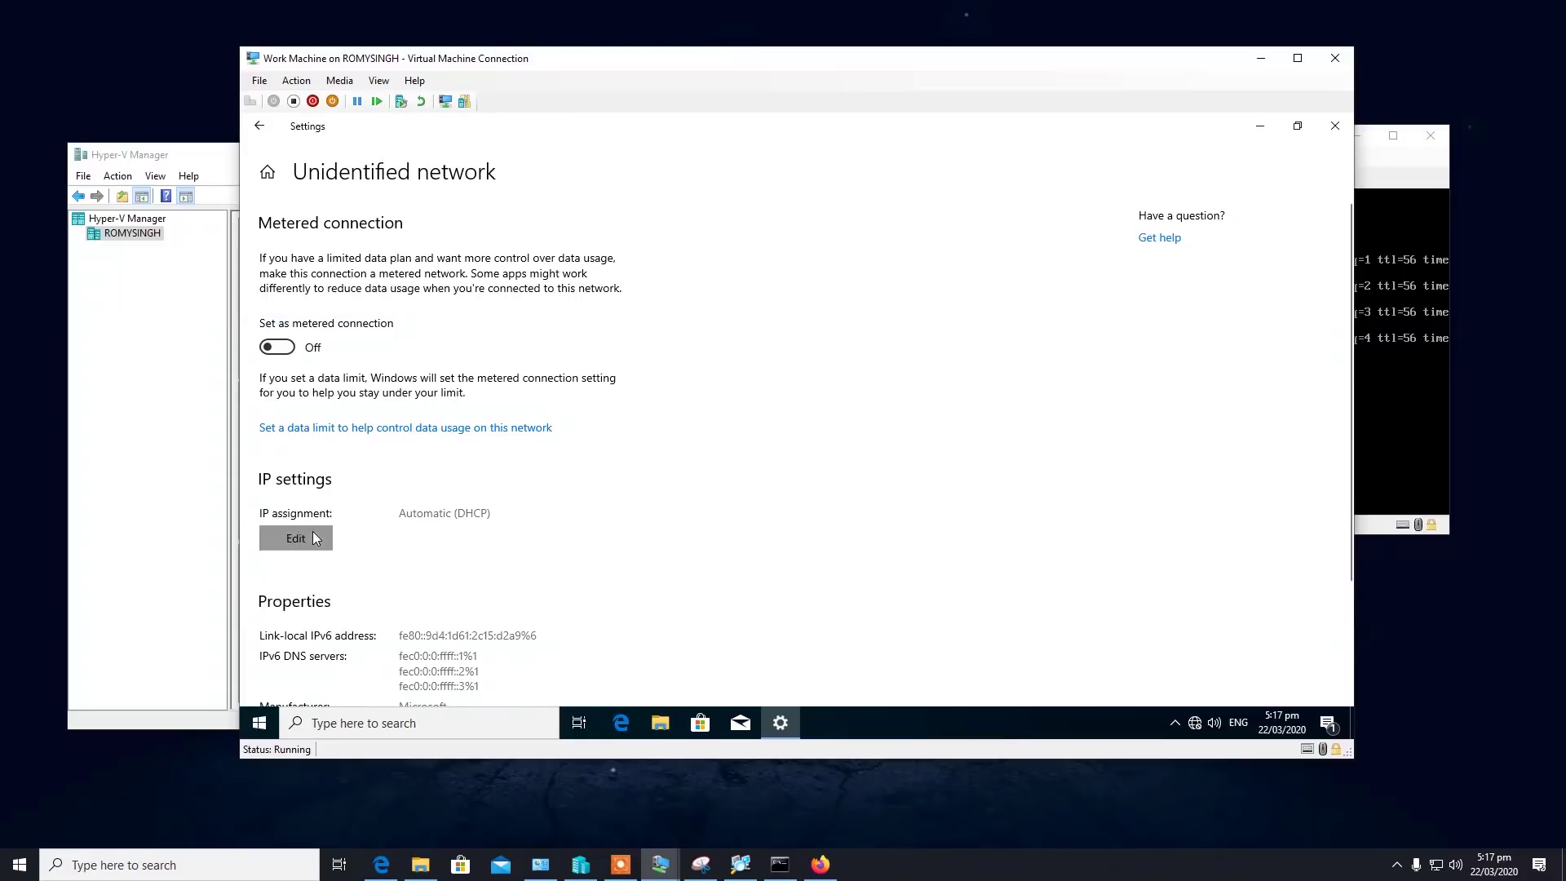
pyautogui.click(770, 456)
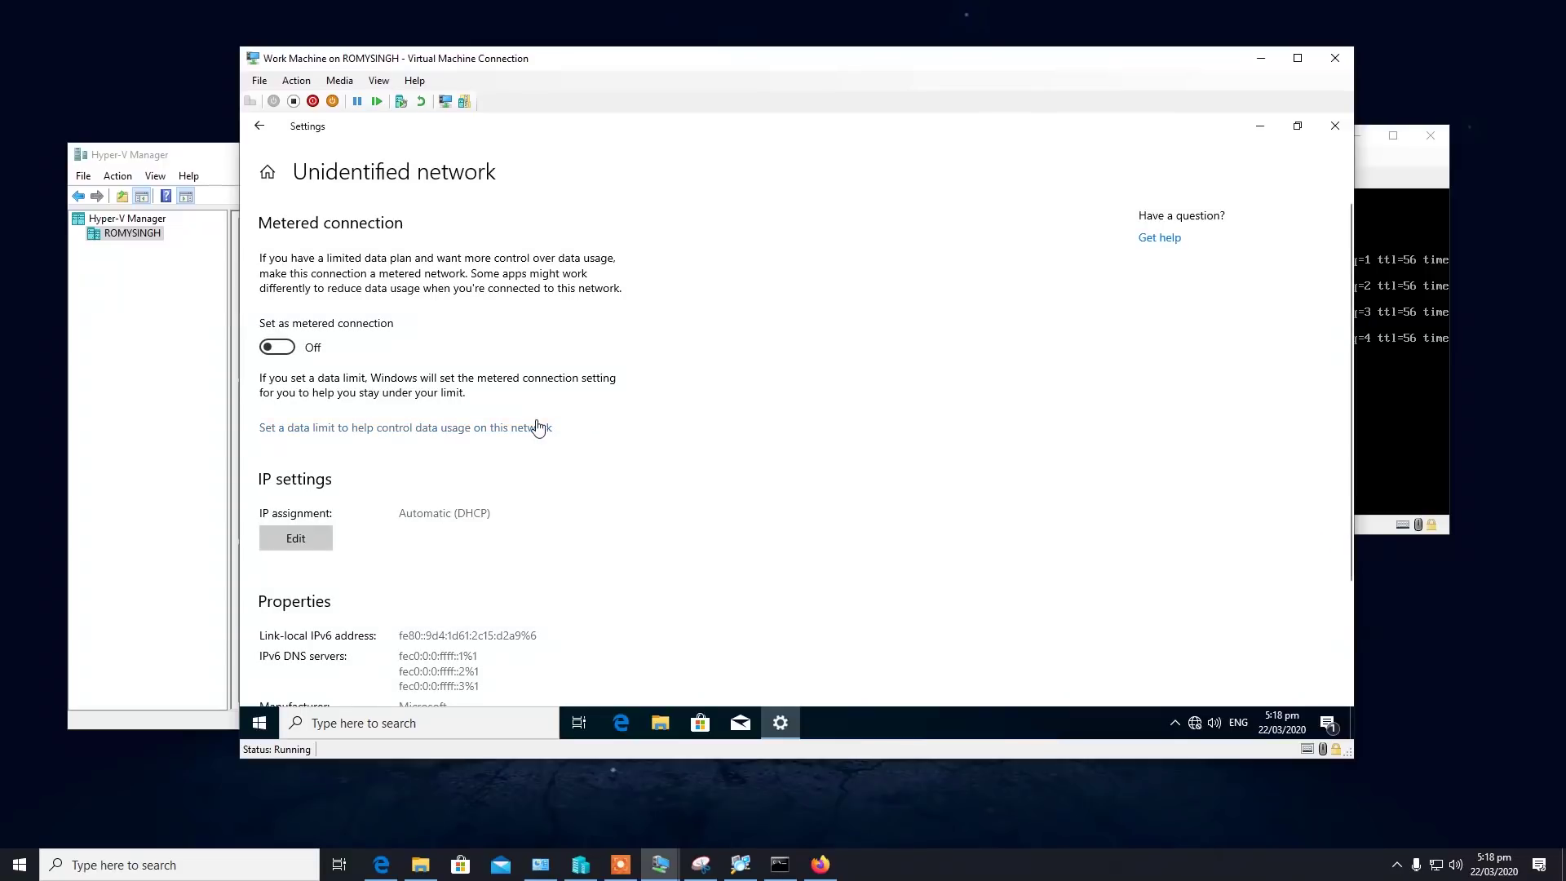
# Check the VM's network status showing No Internet, then close Settings.
pyautogui.scroll(-2, 544, 456)
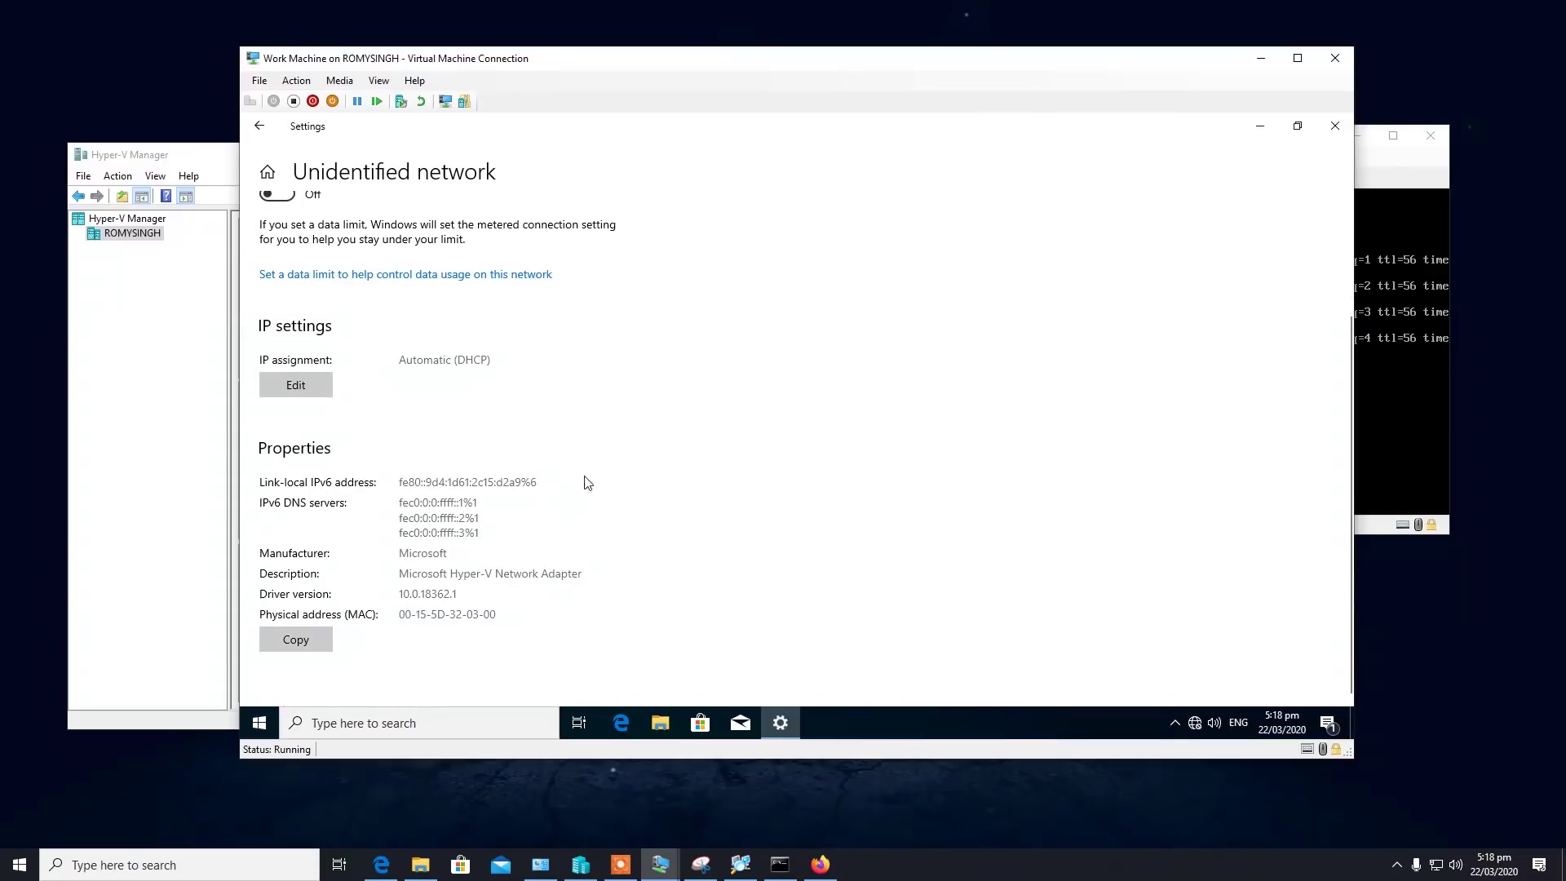
pyautogui.scroll(2, 472, 430)
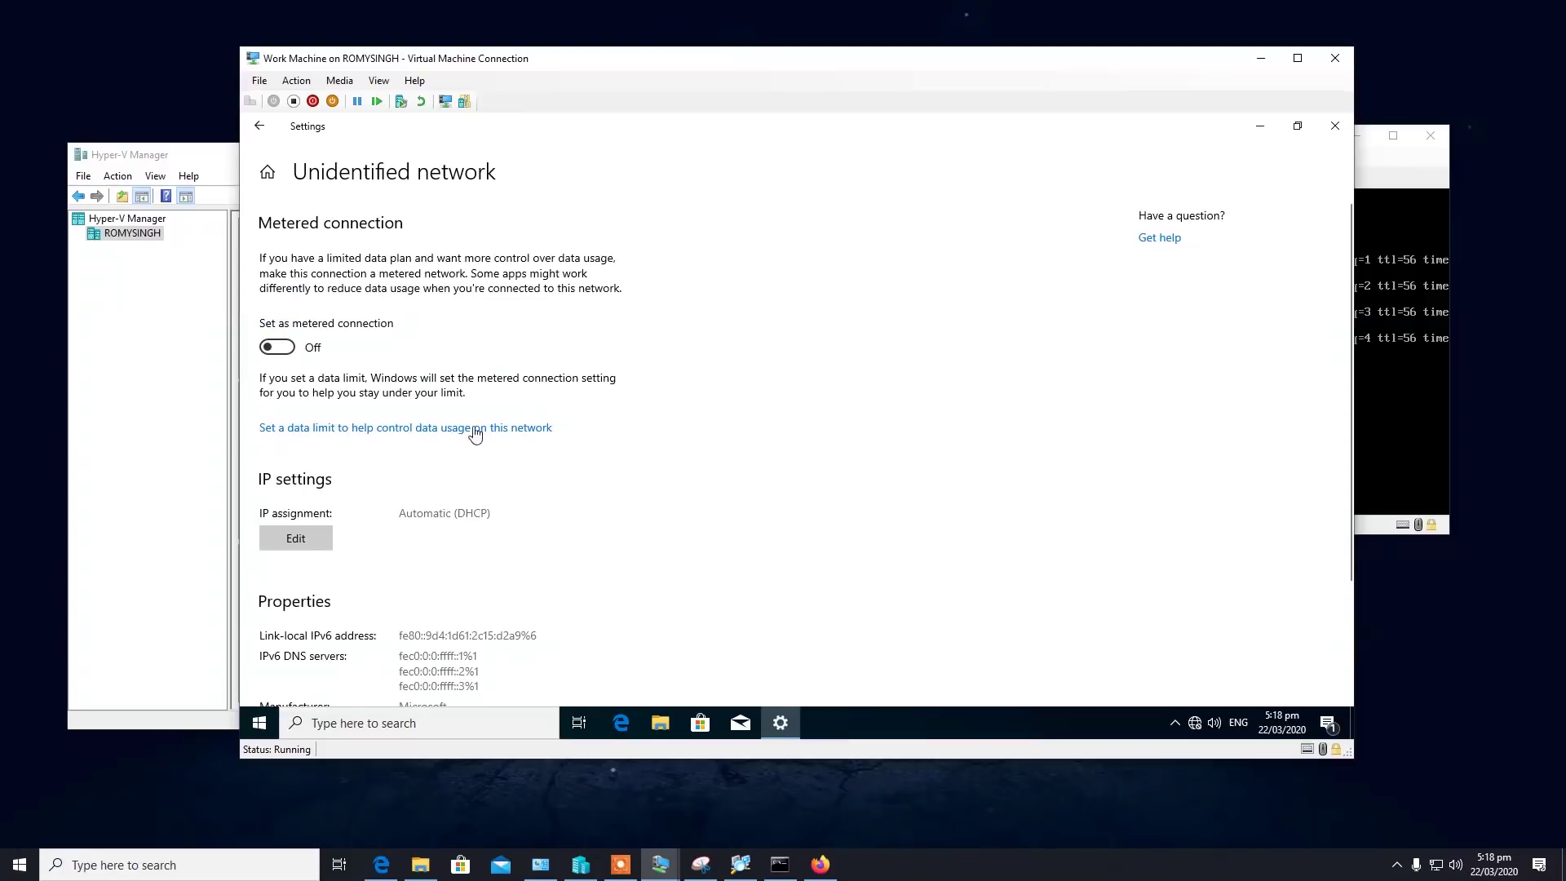
pyautogui.click(1202, 719)
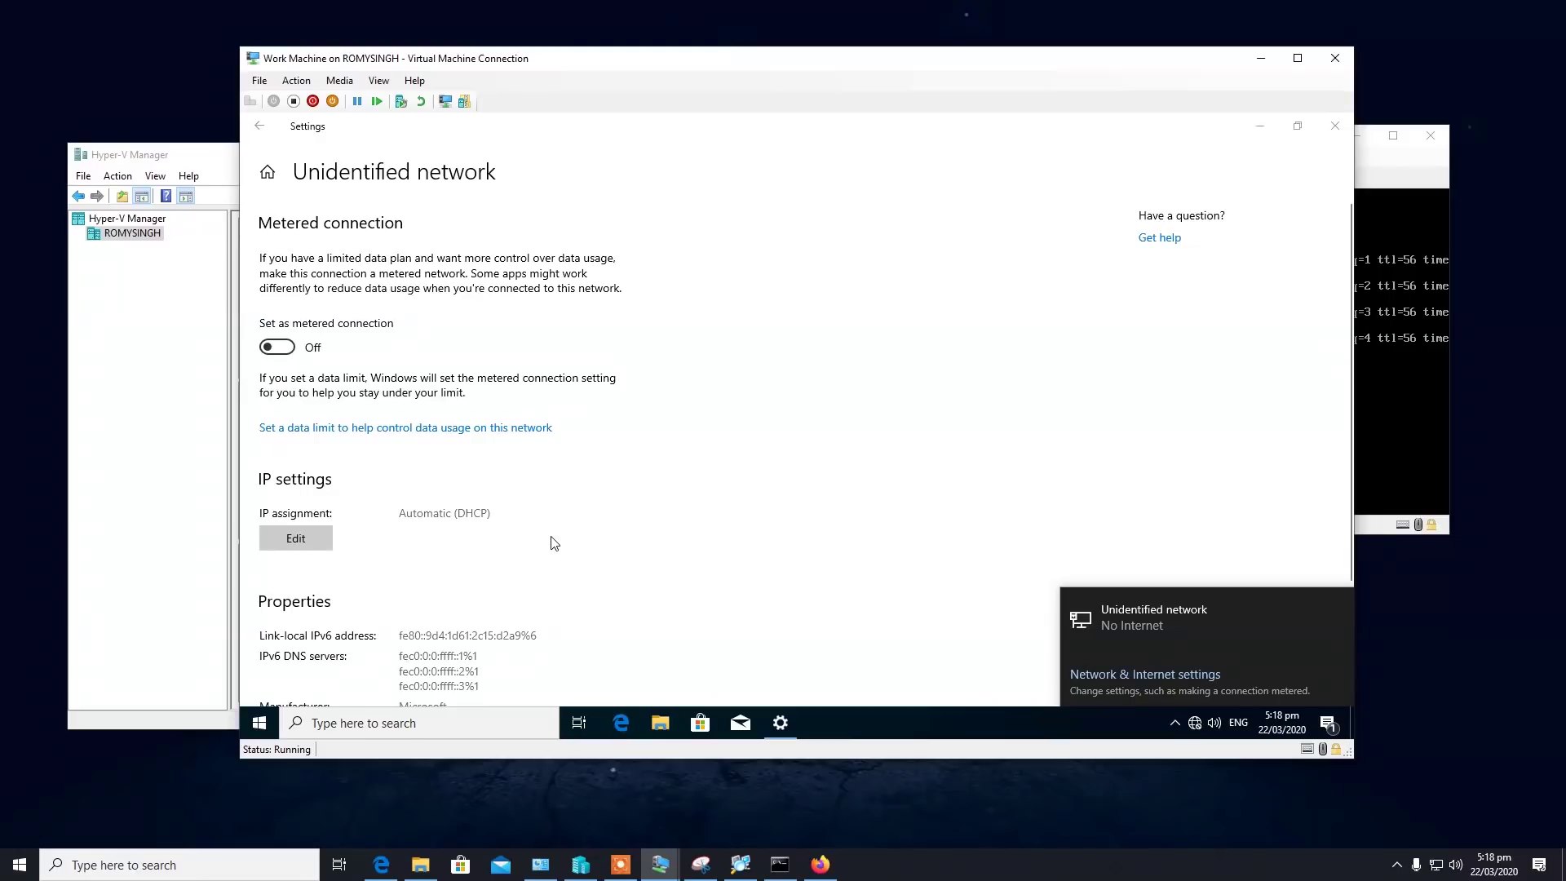
pyautogui.scroll(-3, 551, 542)
pyautogui.scroll(-1, 555, 541)
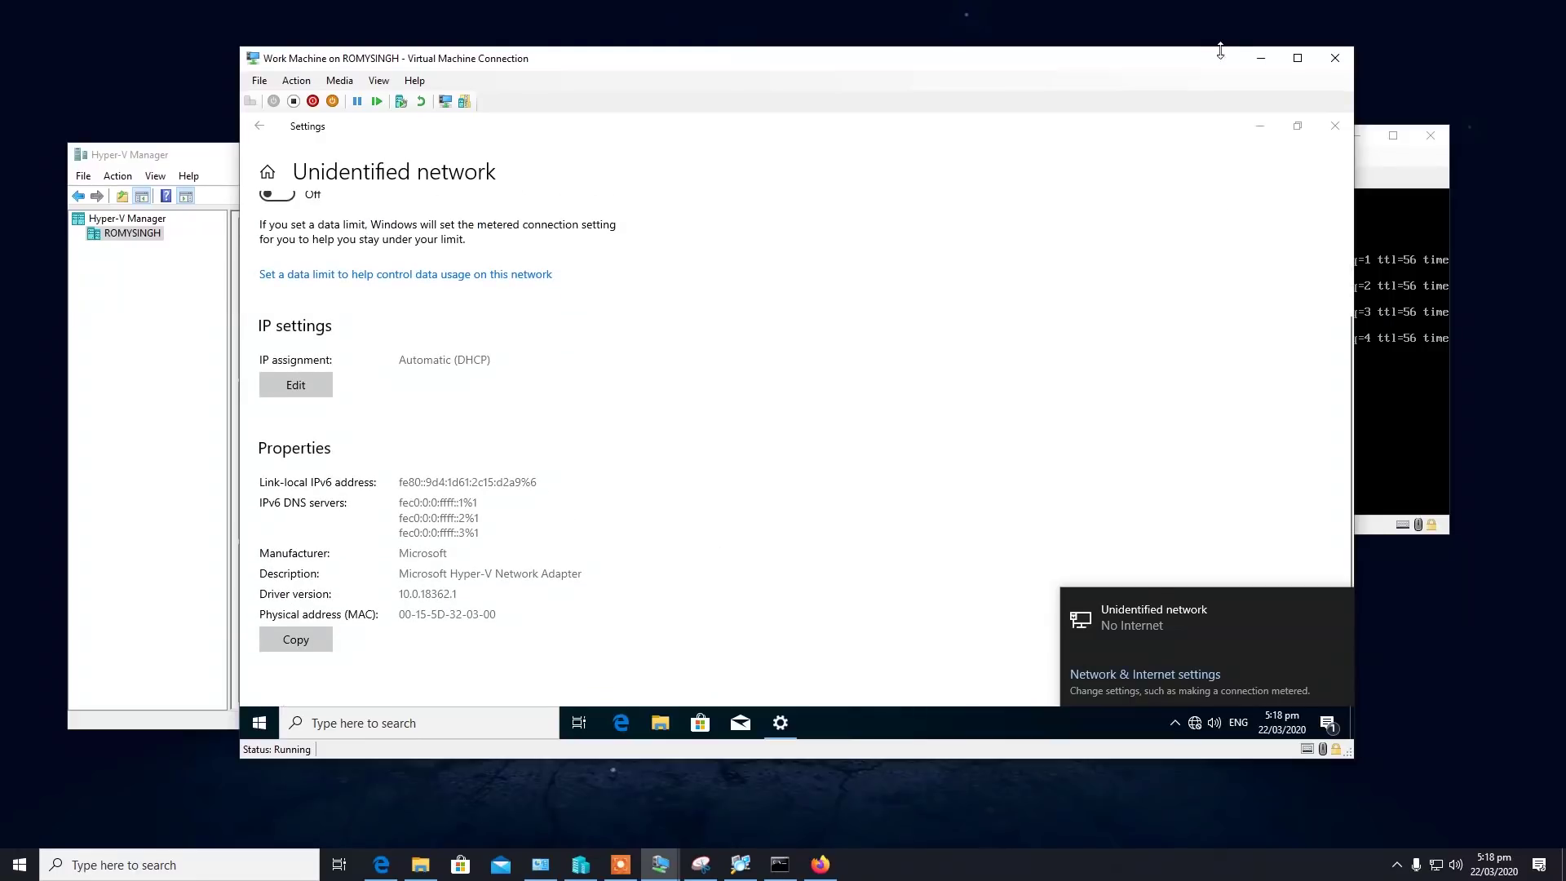
pyautogui.click(1330, 128)
# Run ipconfig (169.254.210.169) and ping 10.10.0.100, which fails with 100% loss, in Command Prompt.
pyautogui.click(481, 726)
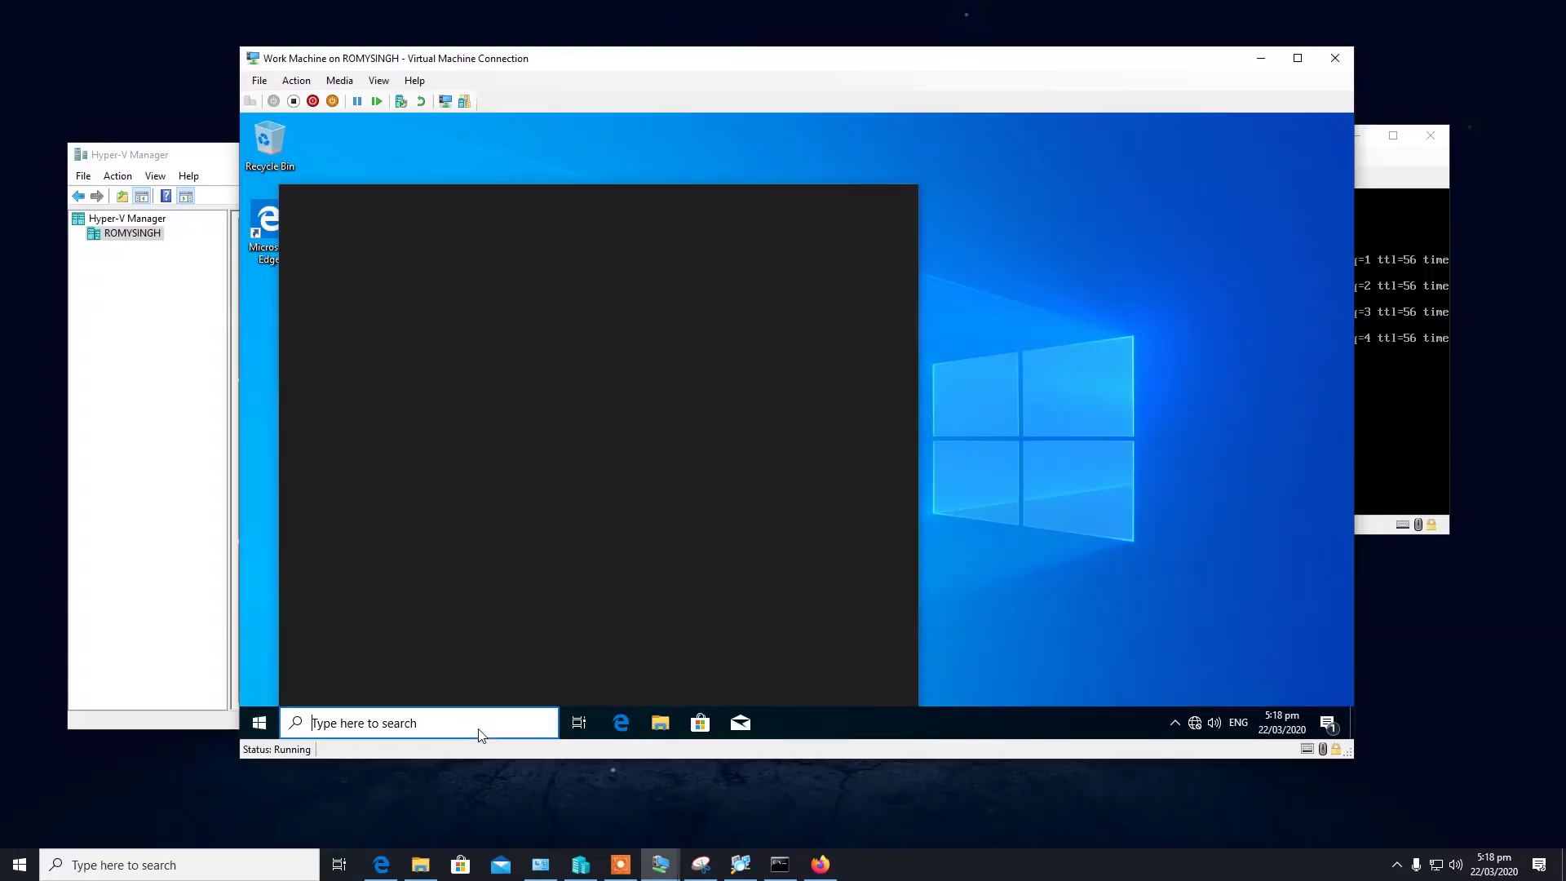
pyautogui.write('cmd')
pyautogui.press('Return')
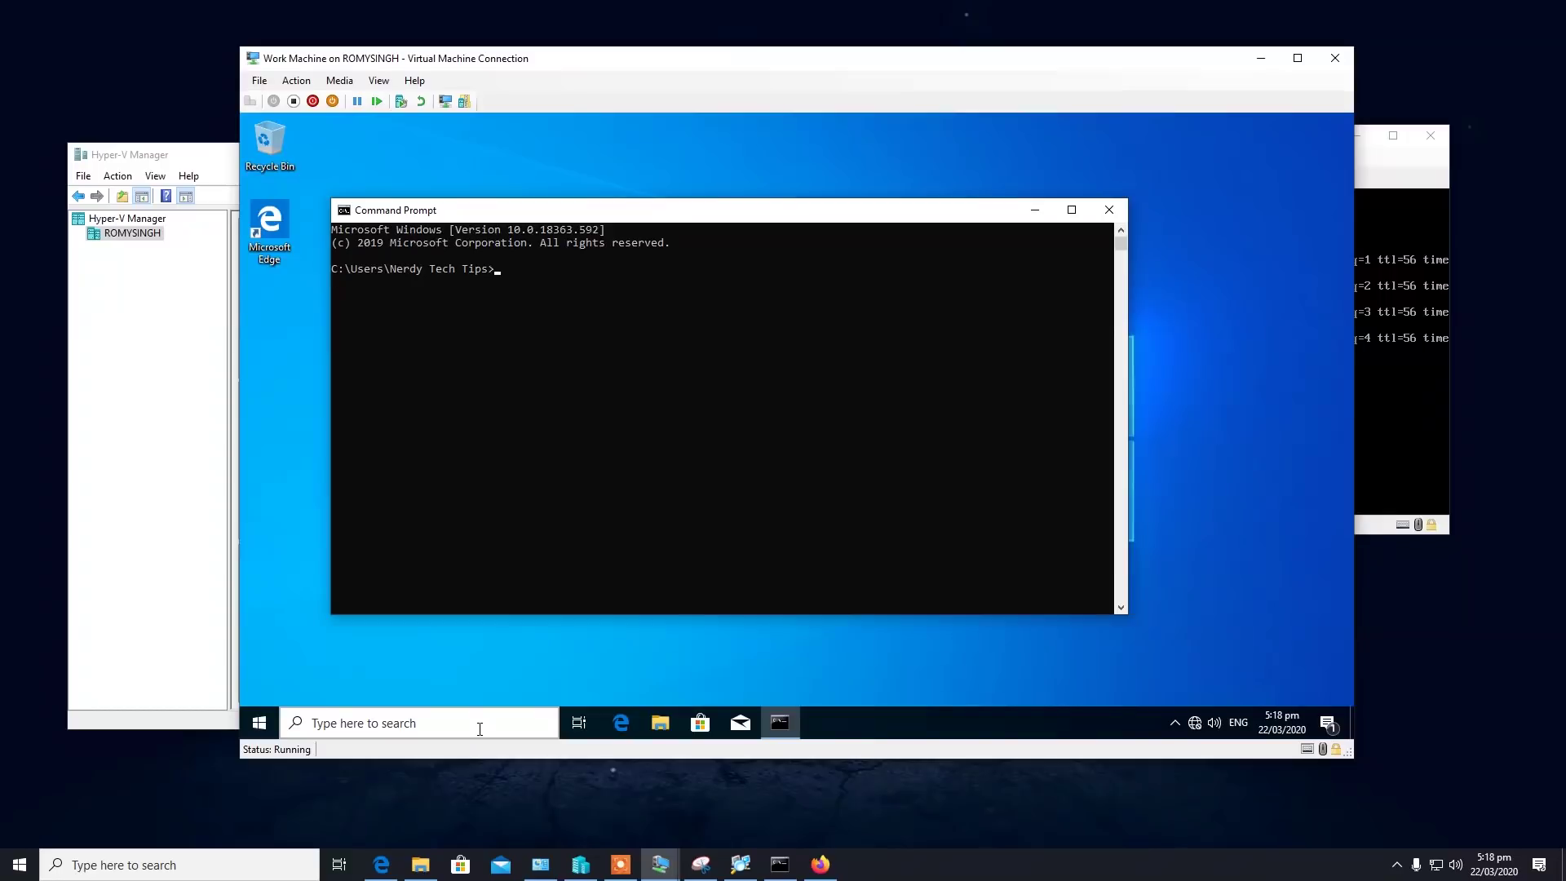
pyautogui.write('ipconfig')
pyautogui.press('Return')
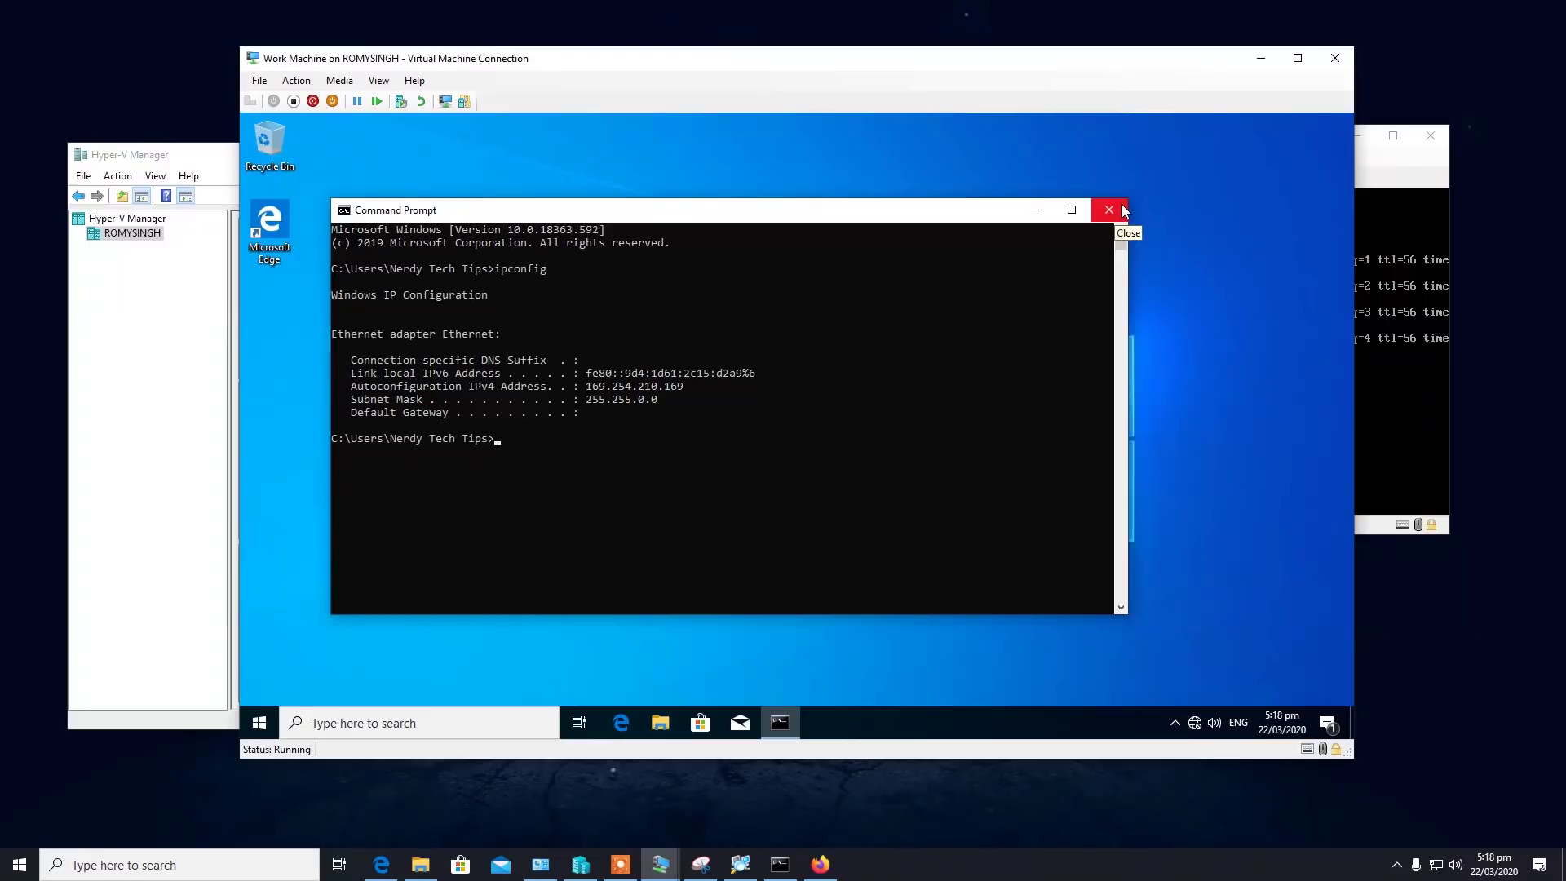
pyautogui.write('ping 10.10.0.100')
pyautogui.press('Return')
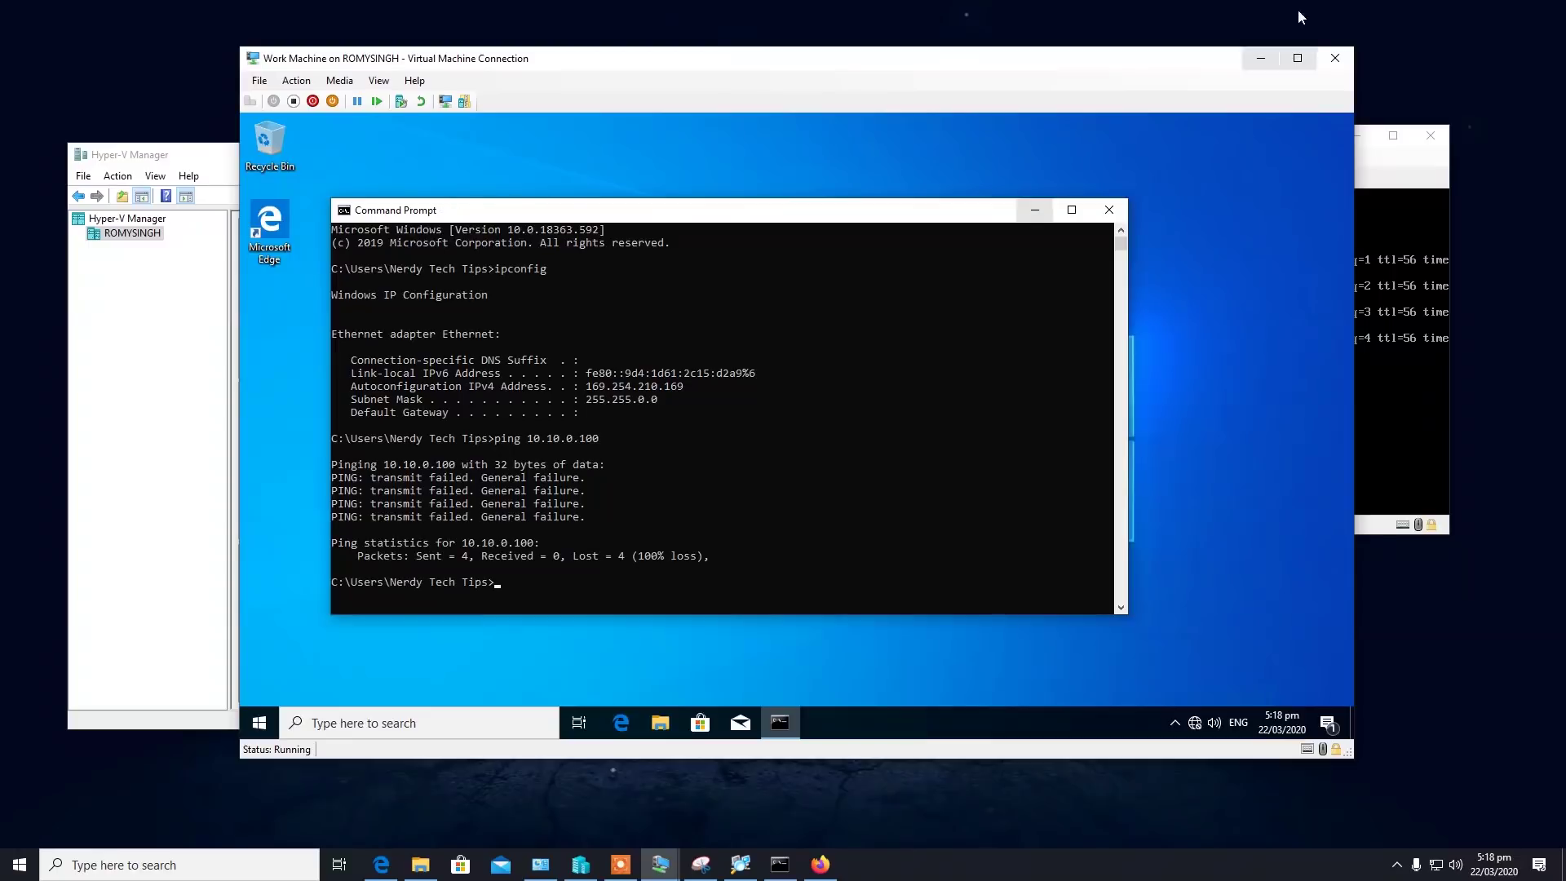
pyautogui.click(1109, 210)
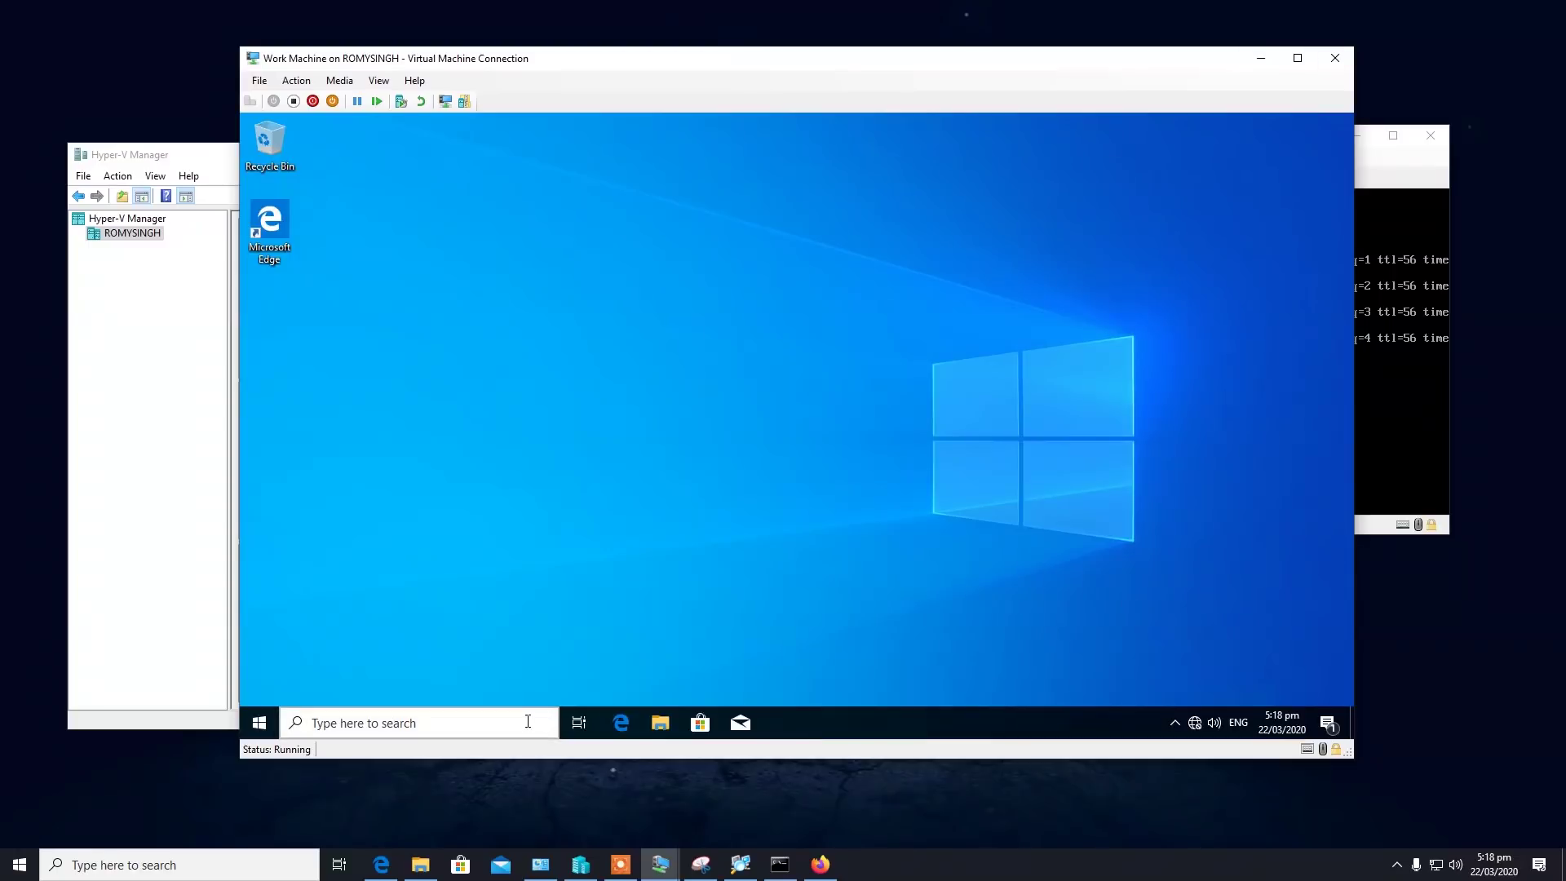
# Disable IPv6 in the Work Machine Ethernet adapter's properties.
pyautogui.click(526, 726)
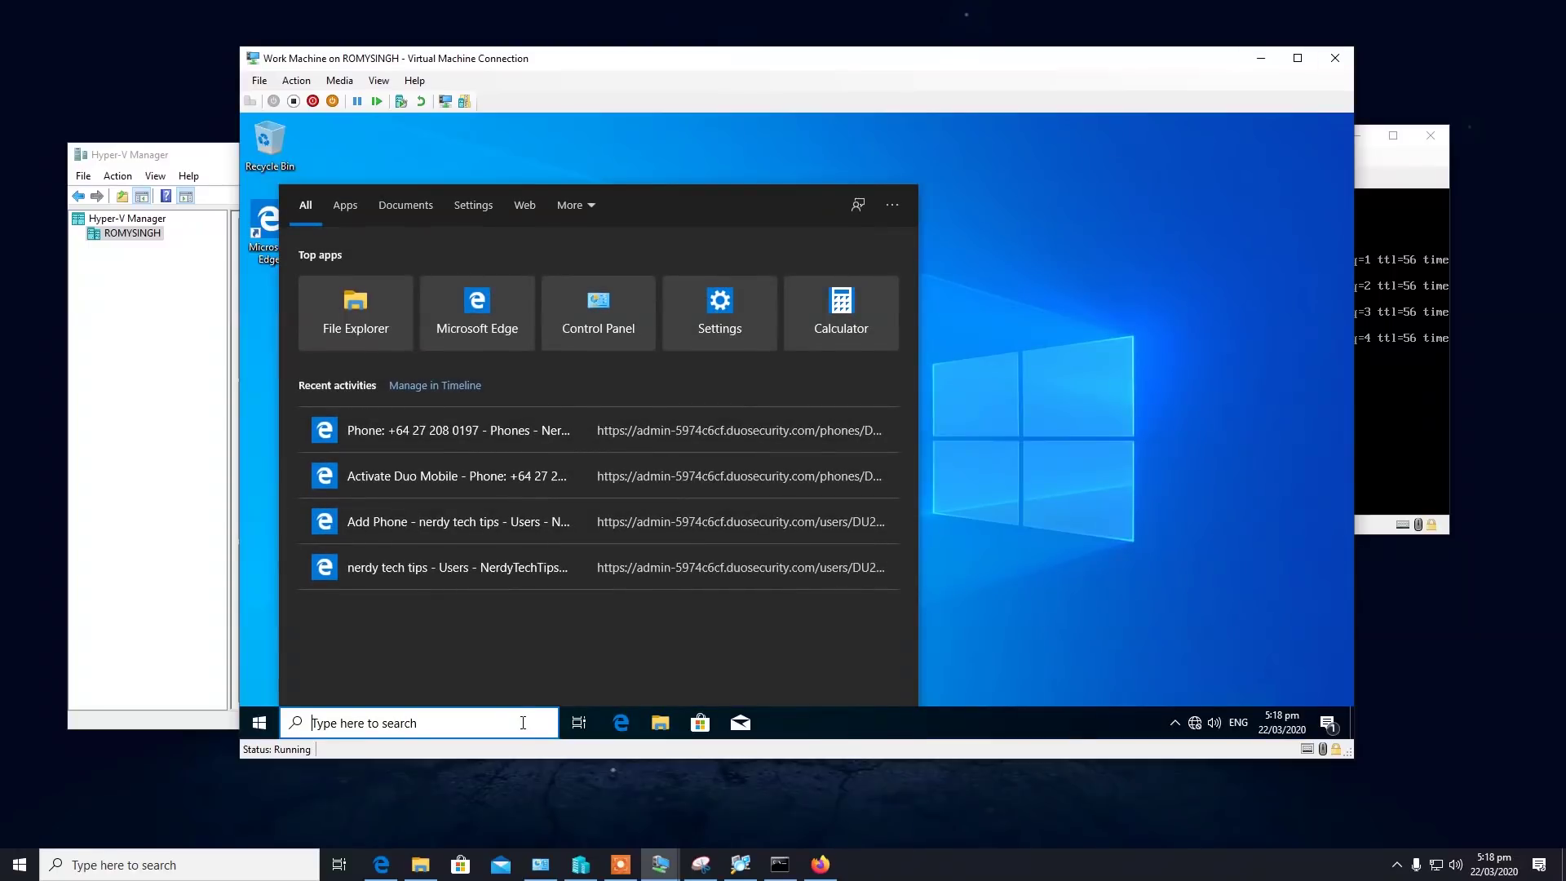
pyautogui.write('con')
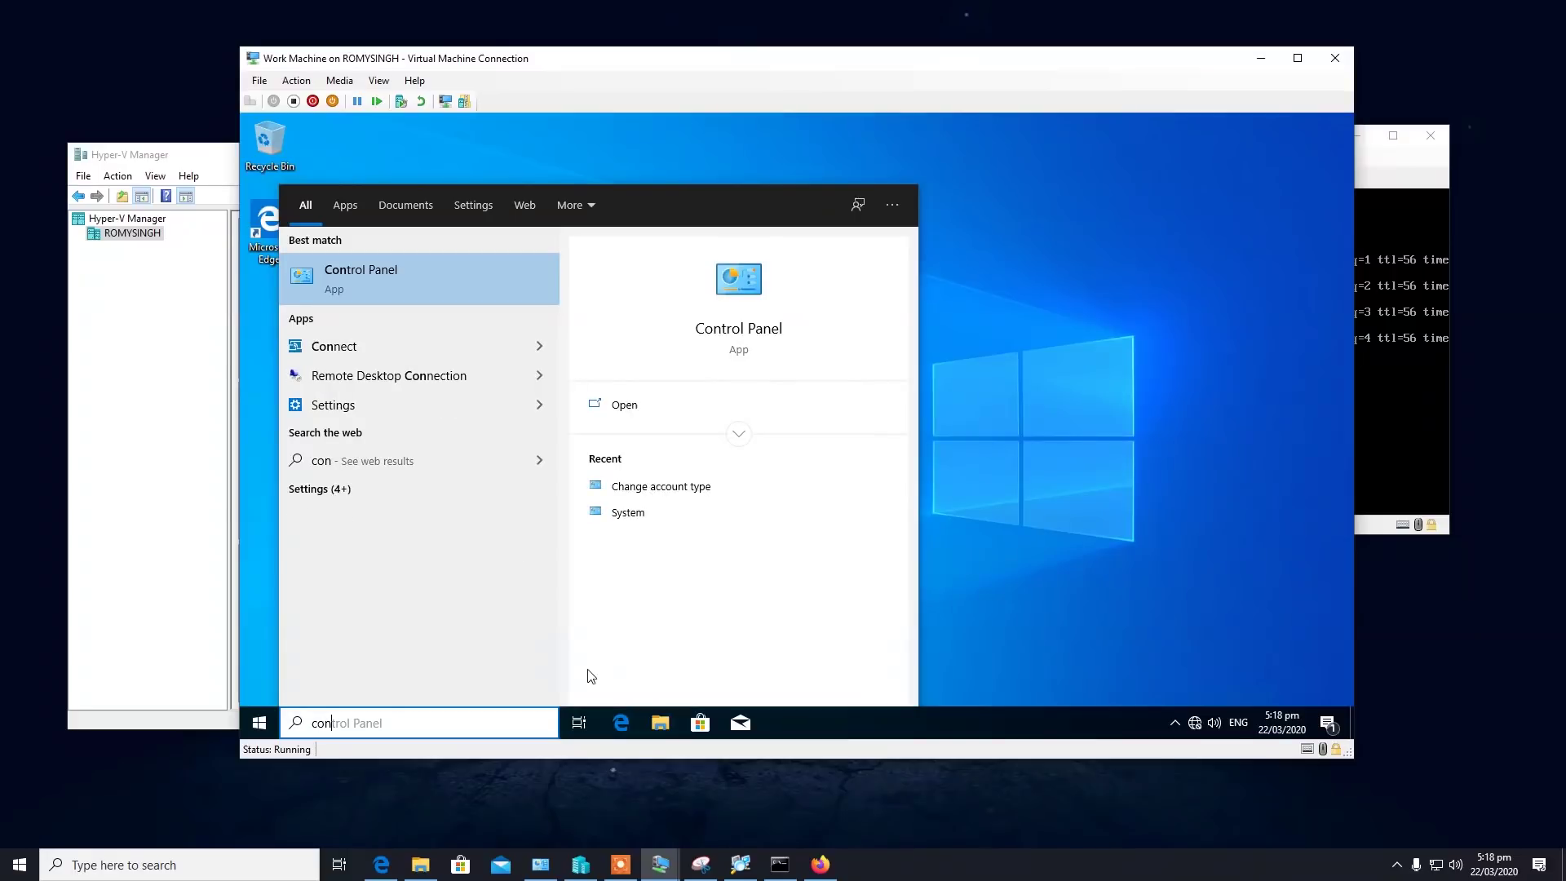
pyautogui.click(359, 308)
pyautogui.click(373, 278)
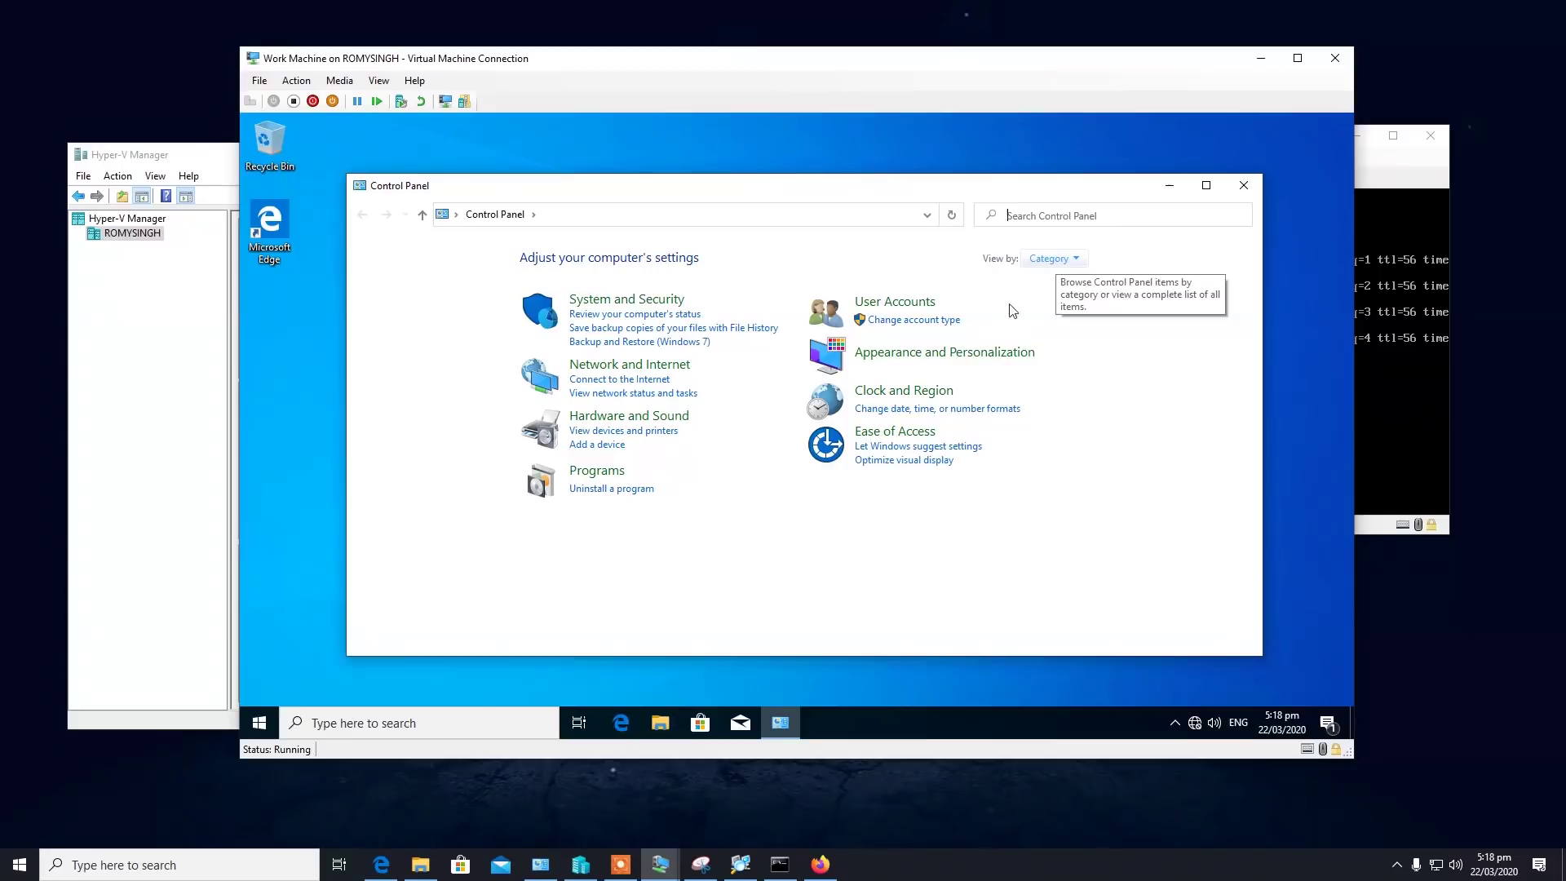
pyautogui.click(653, 382)
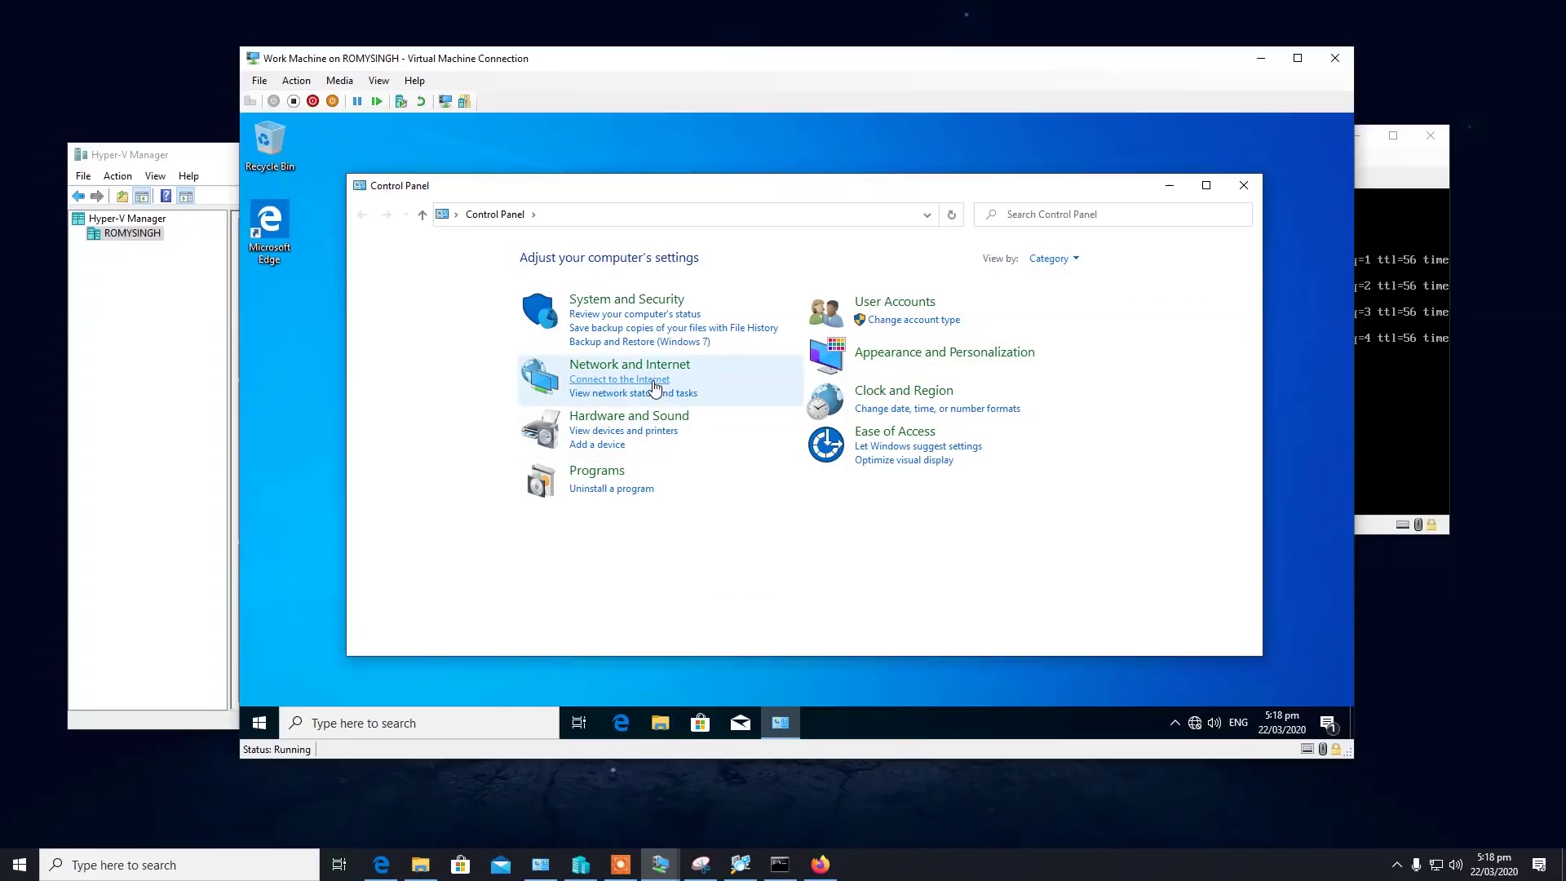
pyautogui.click(1155, 676)
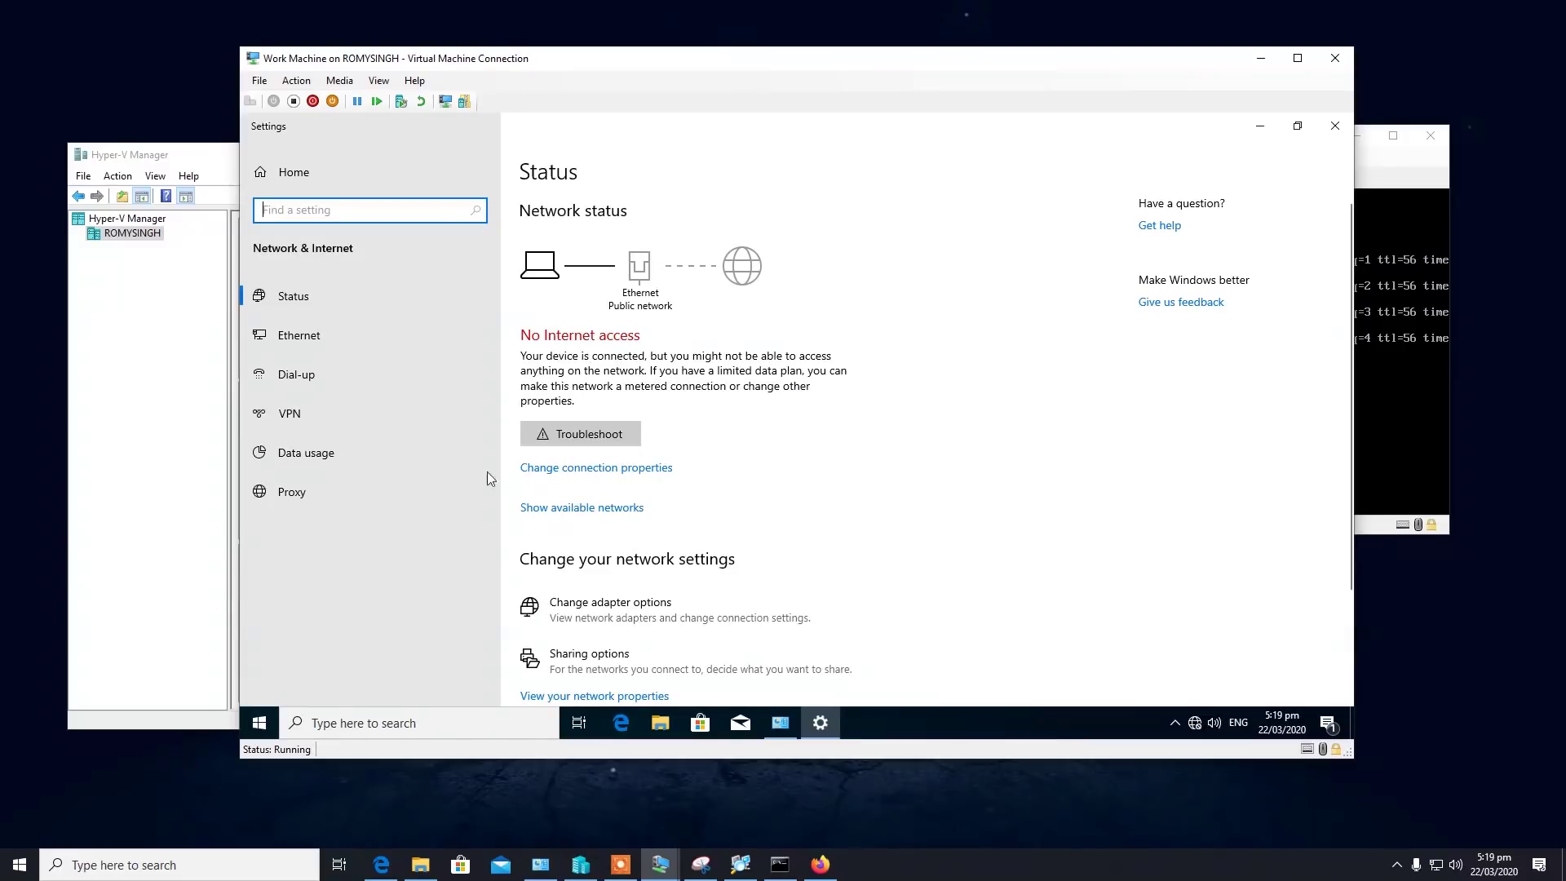
pyautogui.click(351, 331)
pyautogui.click(1209, 227)
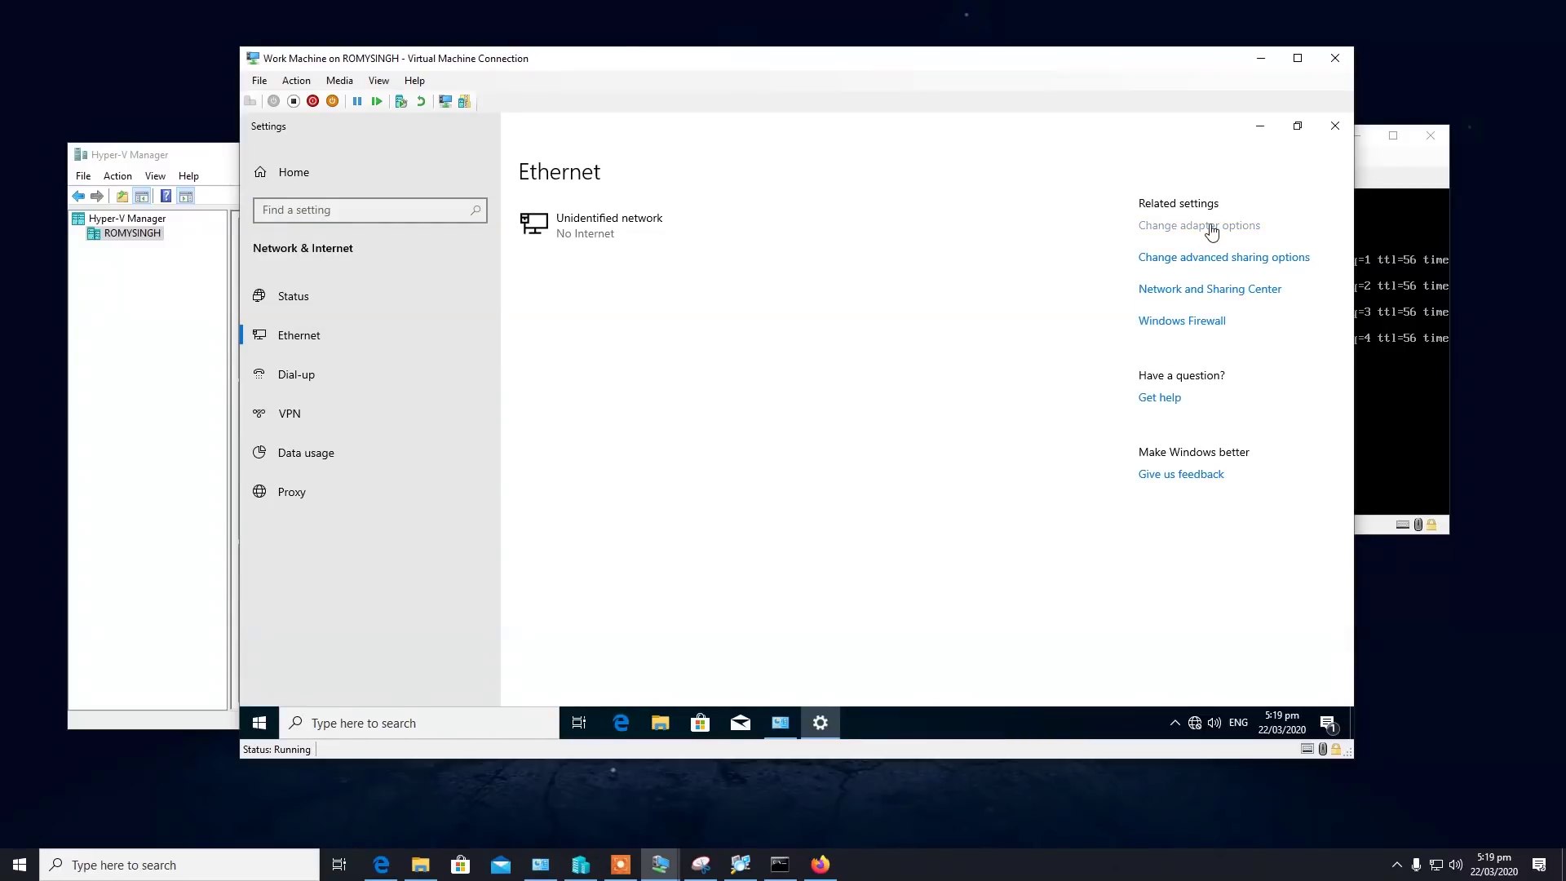
pyautogui.rightClick(570, 297)
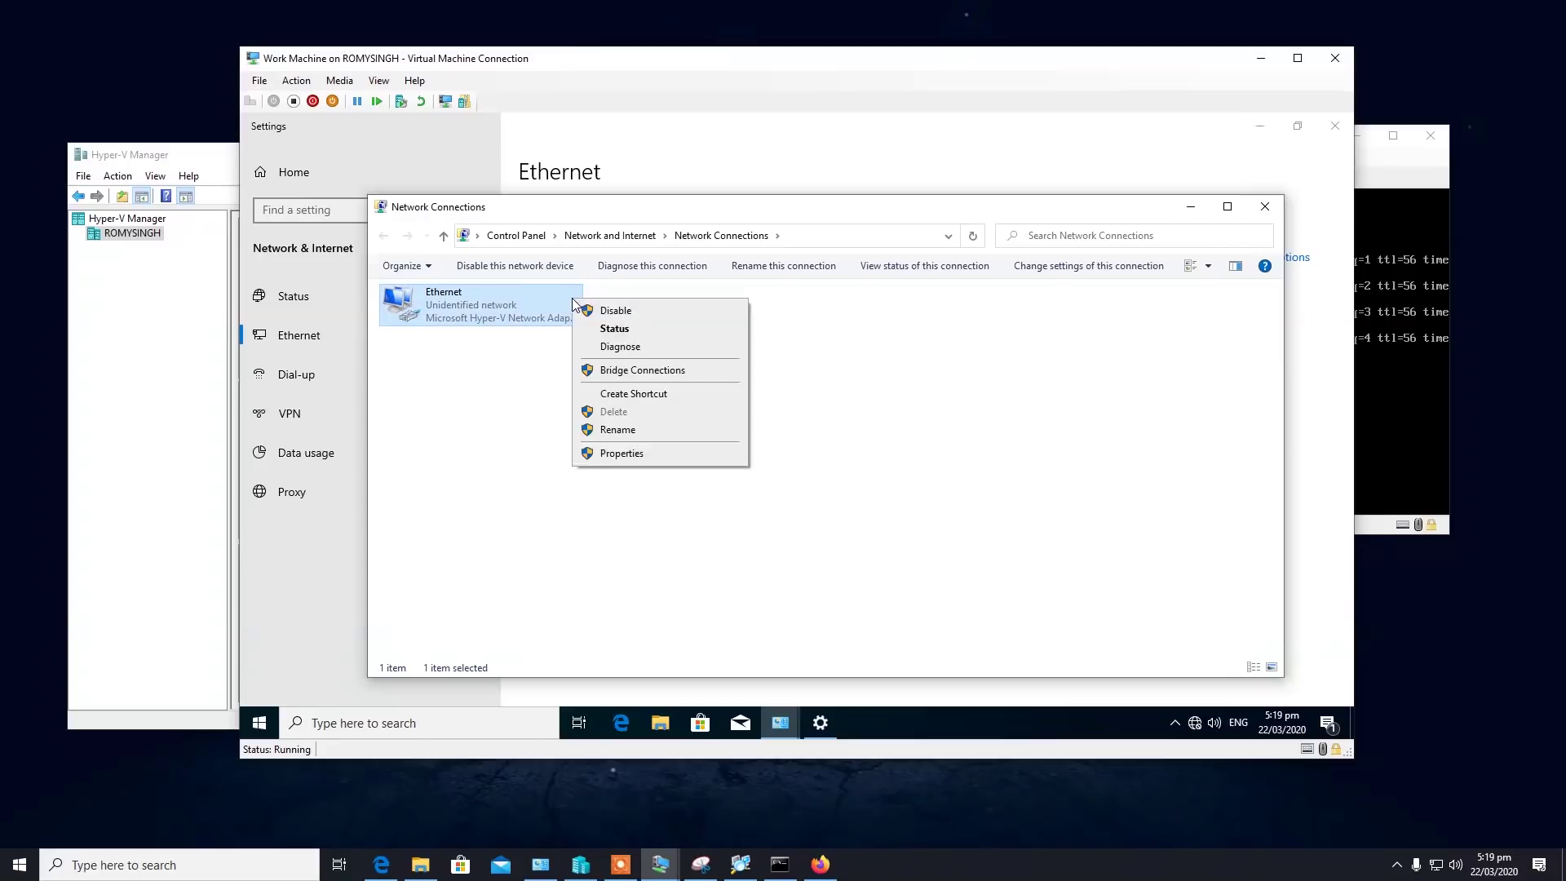
pyautogui.click(671, 462)
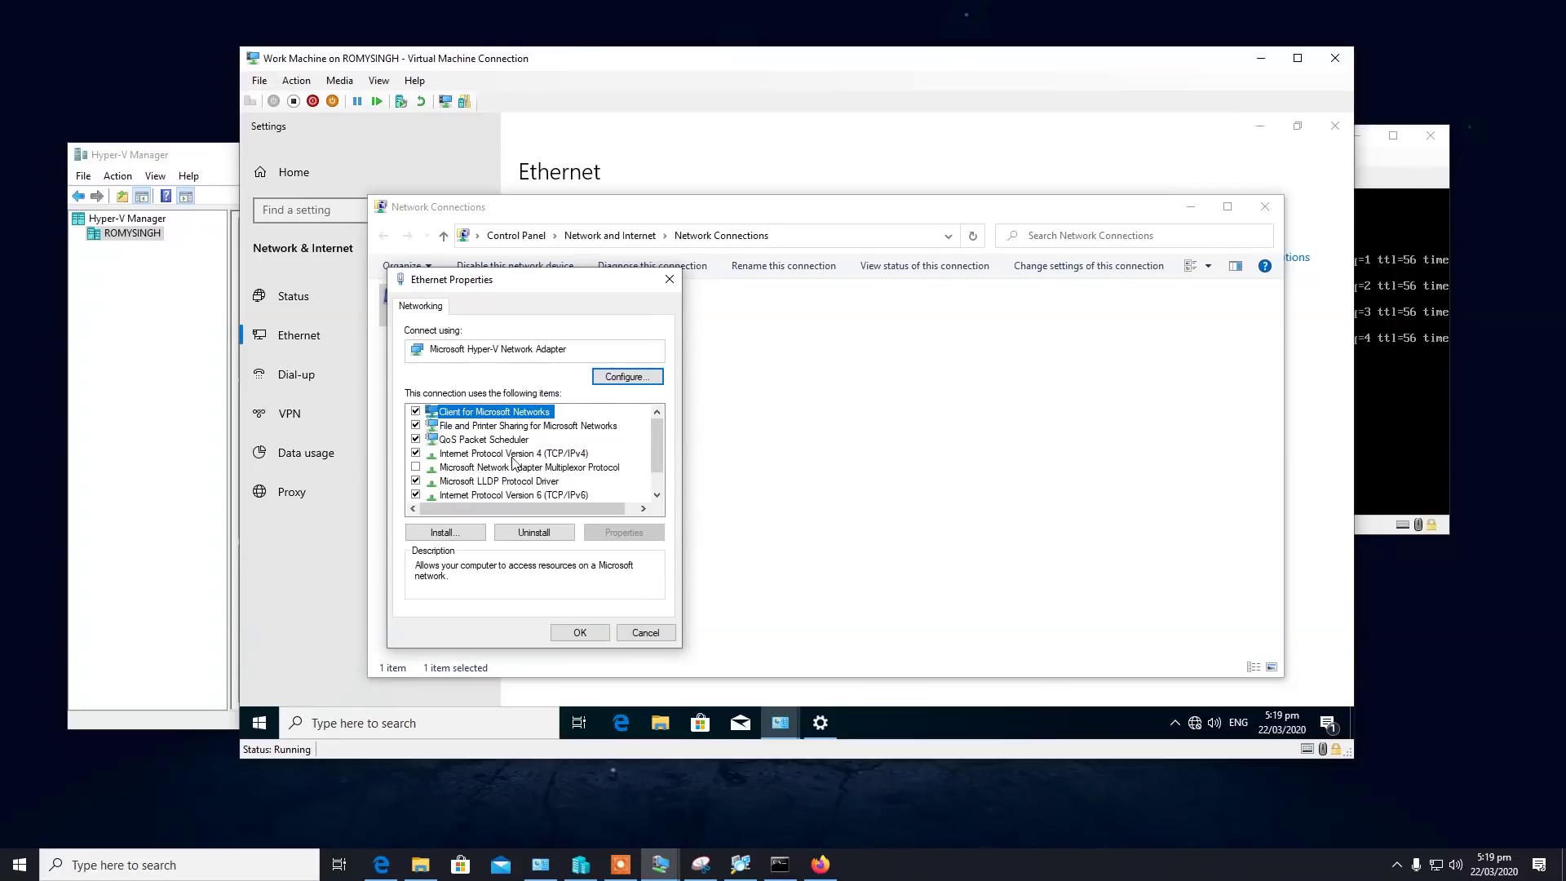
pyautogui.click(415, 495)
pyautogui.click(583, 630)
# Switch the adapter's IPv4 to a manual static address, 10.10.0.101.
pyautogui.rightClick(514, 310)
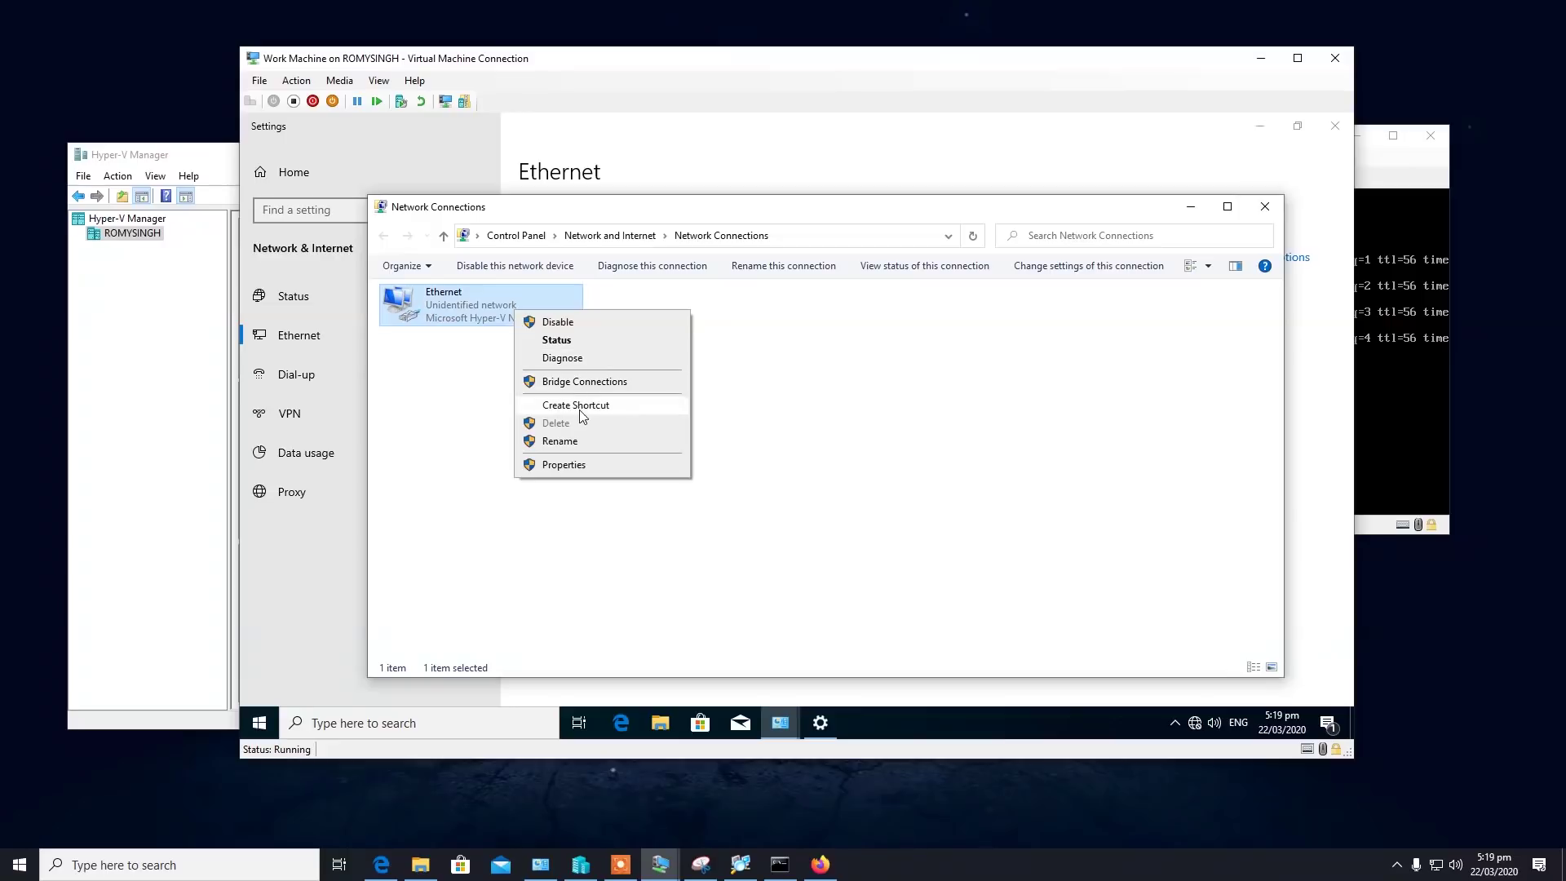
pyautogui.click(583, 465)
pyautogui.click(518, 454)
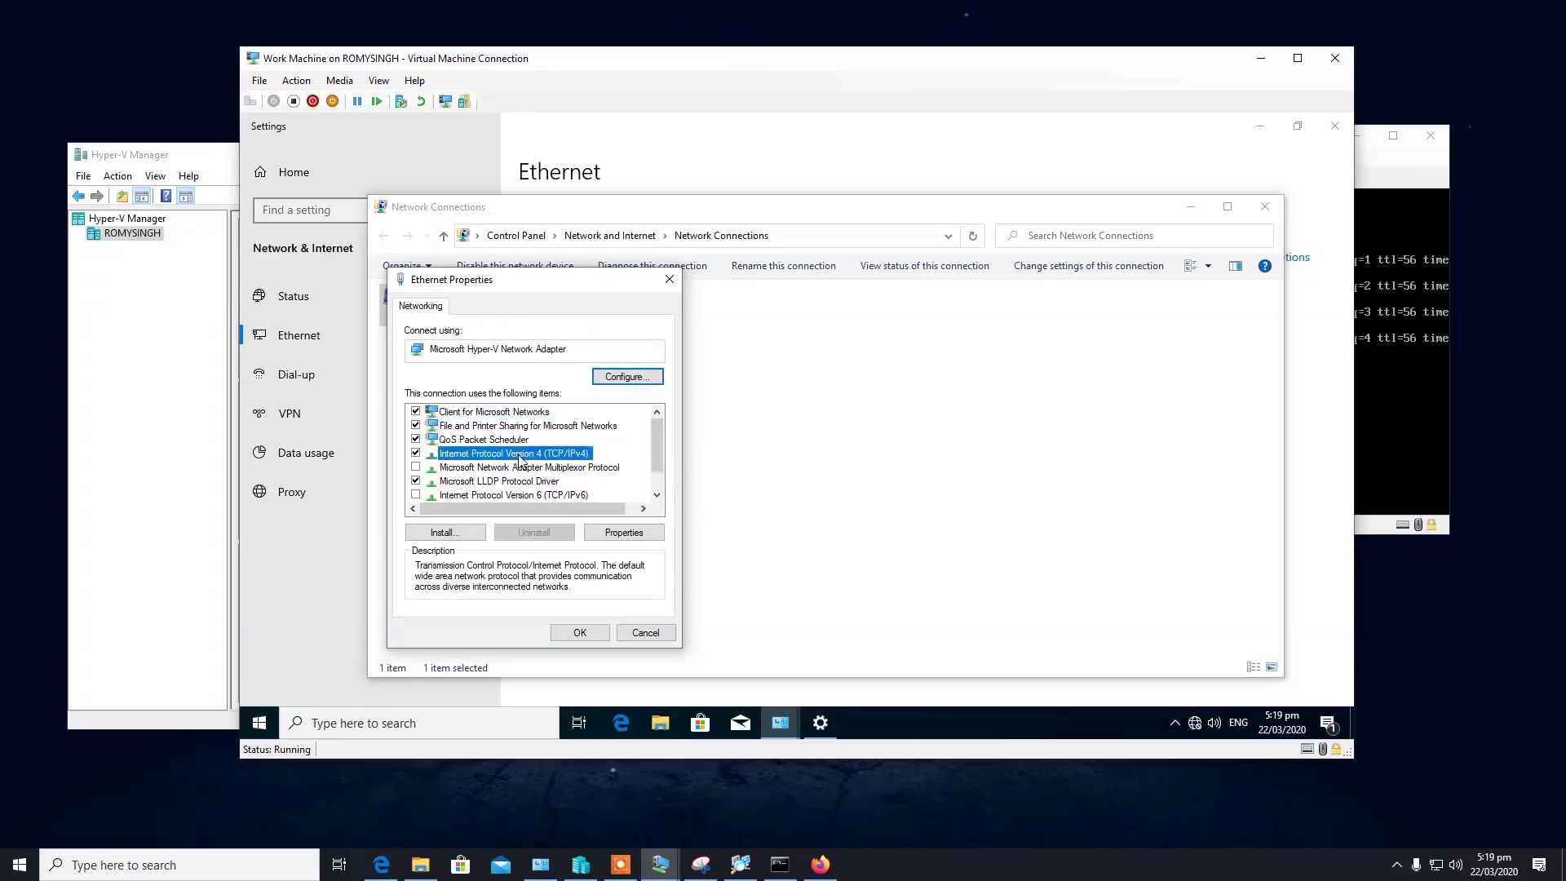
pyautogui.click(648, 535)
pyautogui.click(493, 457)
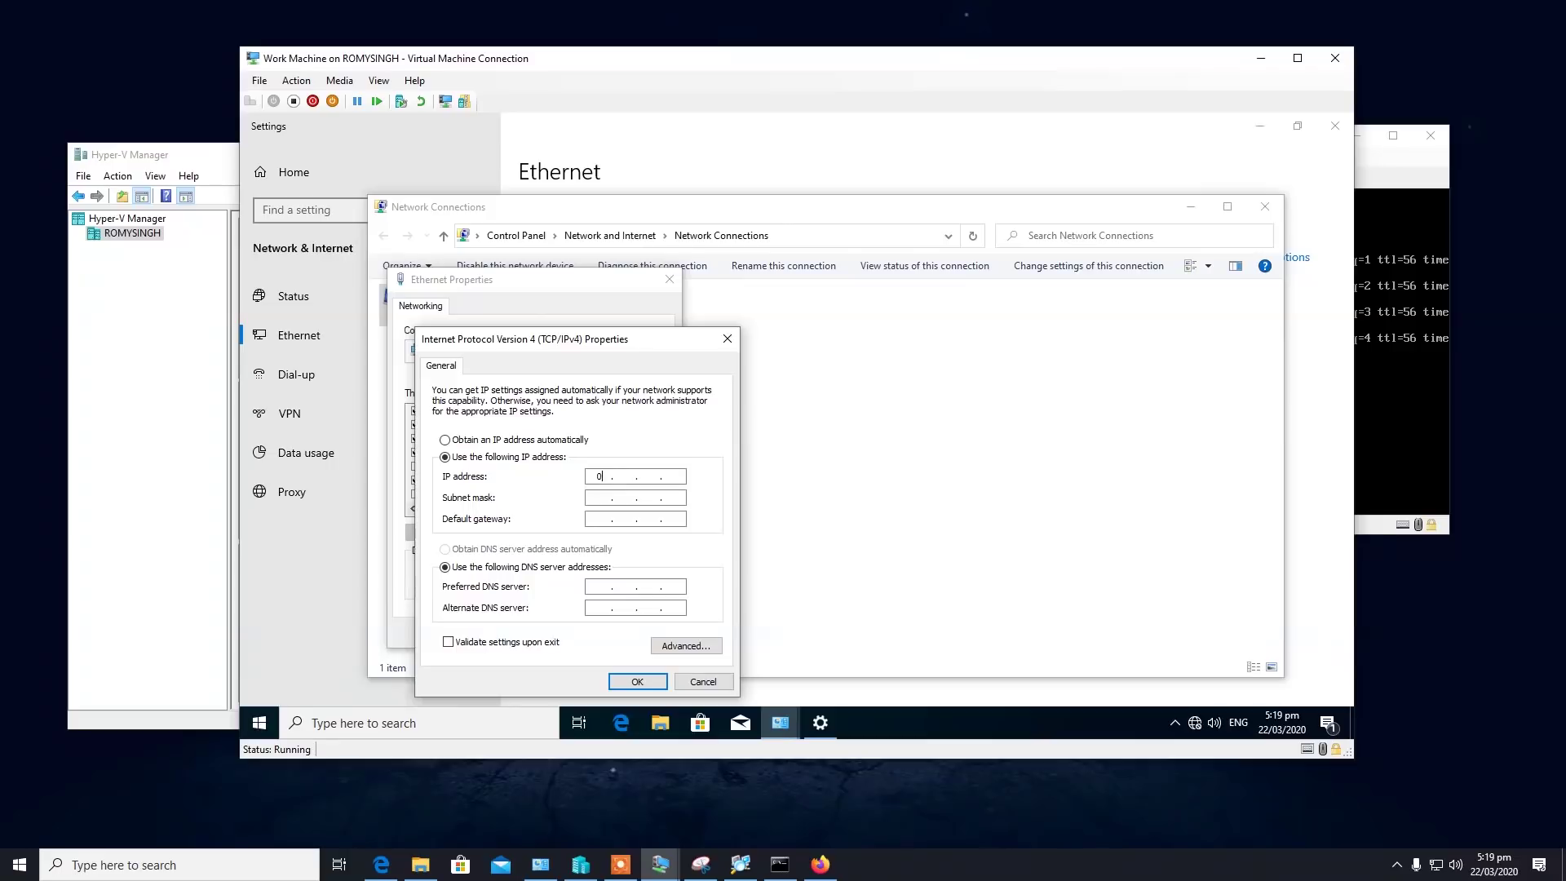
pyautogui.click(624, 477)
pyautogui.write('0100101')
pyautogui.write('00')
pyautogui.write('1')
# Fill in the subnet mask, gateway 10.10.0.100 and DNS 8.8.8.8, then confirm.
pyautogui.click(590, 499)
pyautogui.write('10')
pyautogui.press('Tab')
pyautogui.click(626, 520)
pyautogui.write('10 ')
pyautogui.write('. ')
pyautogui.write('0 ')
pyautogui.write('. ')
pyautogui.write('100')
pyautogui.write('8.8')
pyautogui.click(645, 682)
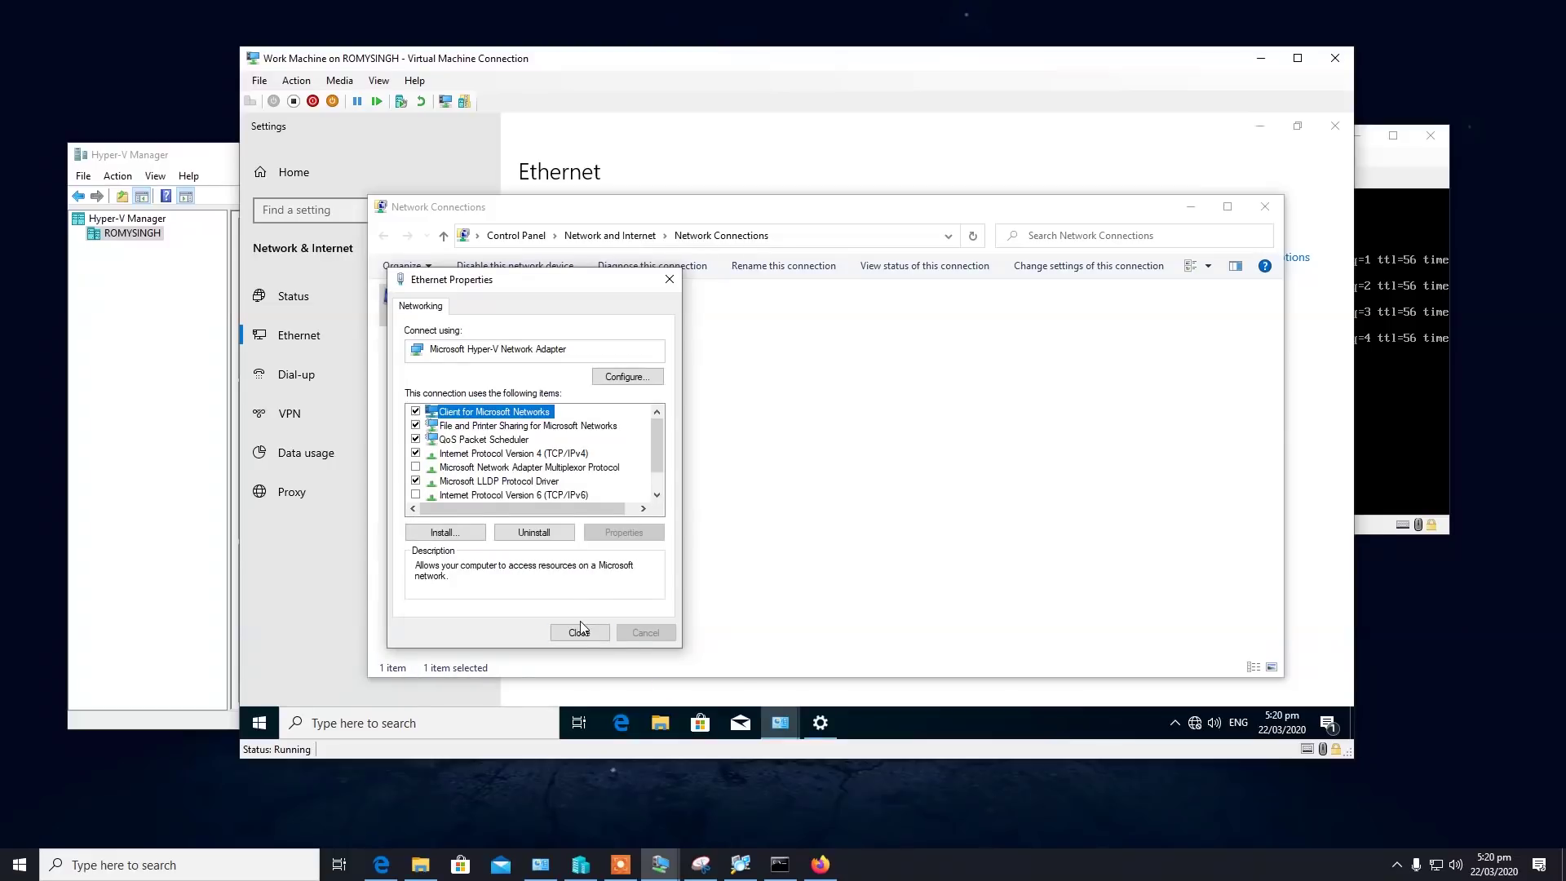
pyautogui.click(581, 626)
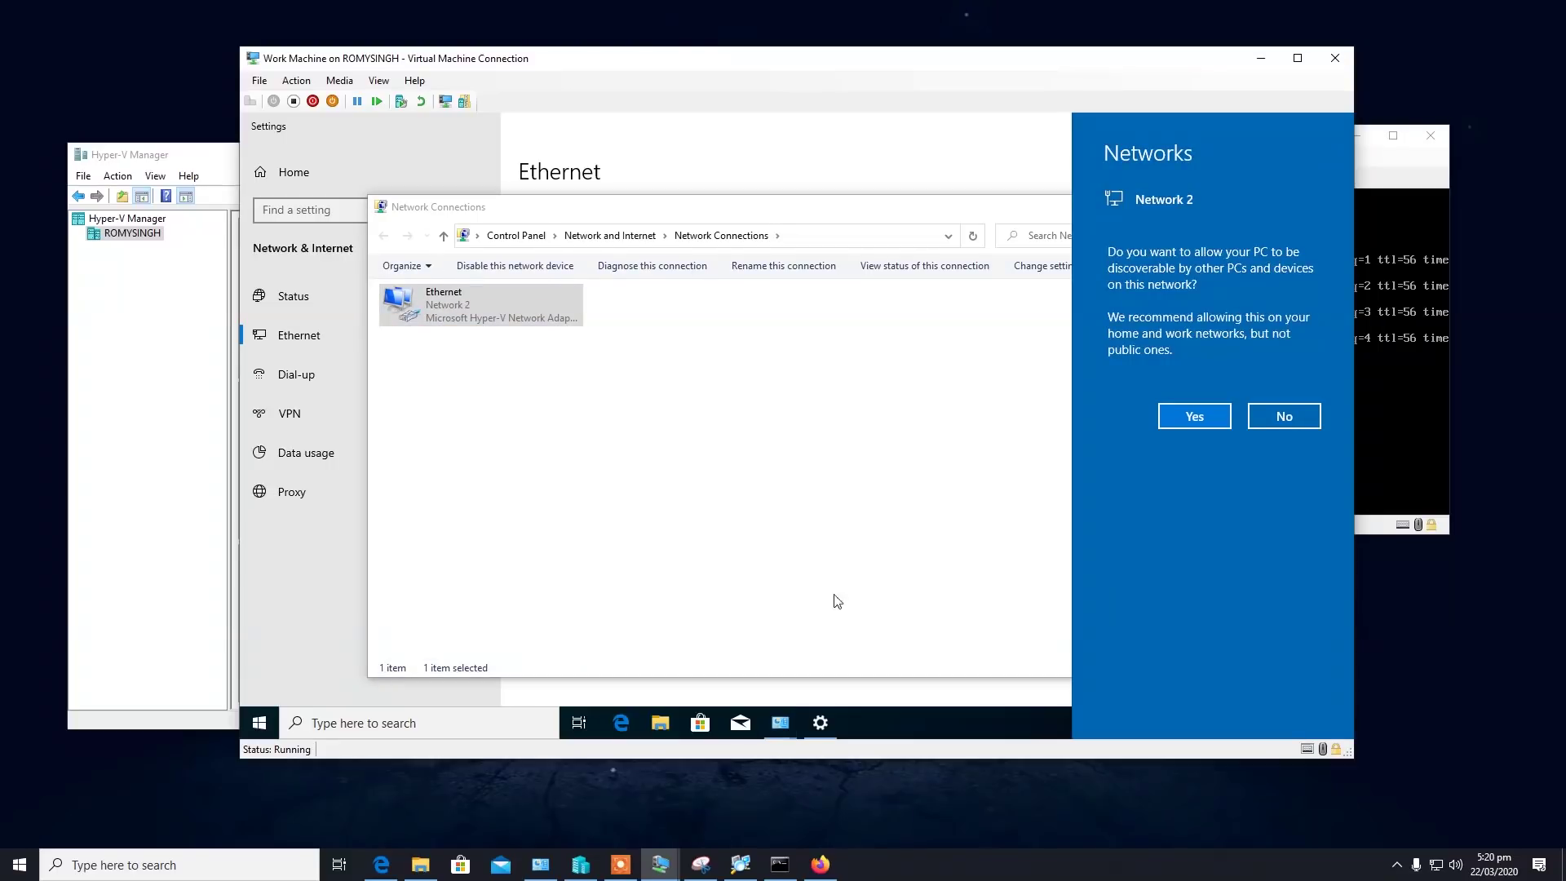
# Make the PC discoverable, review the Network 2 profile, and close Settings and Control Panel.
pyautogui.click(1186, 414)
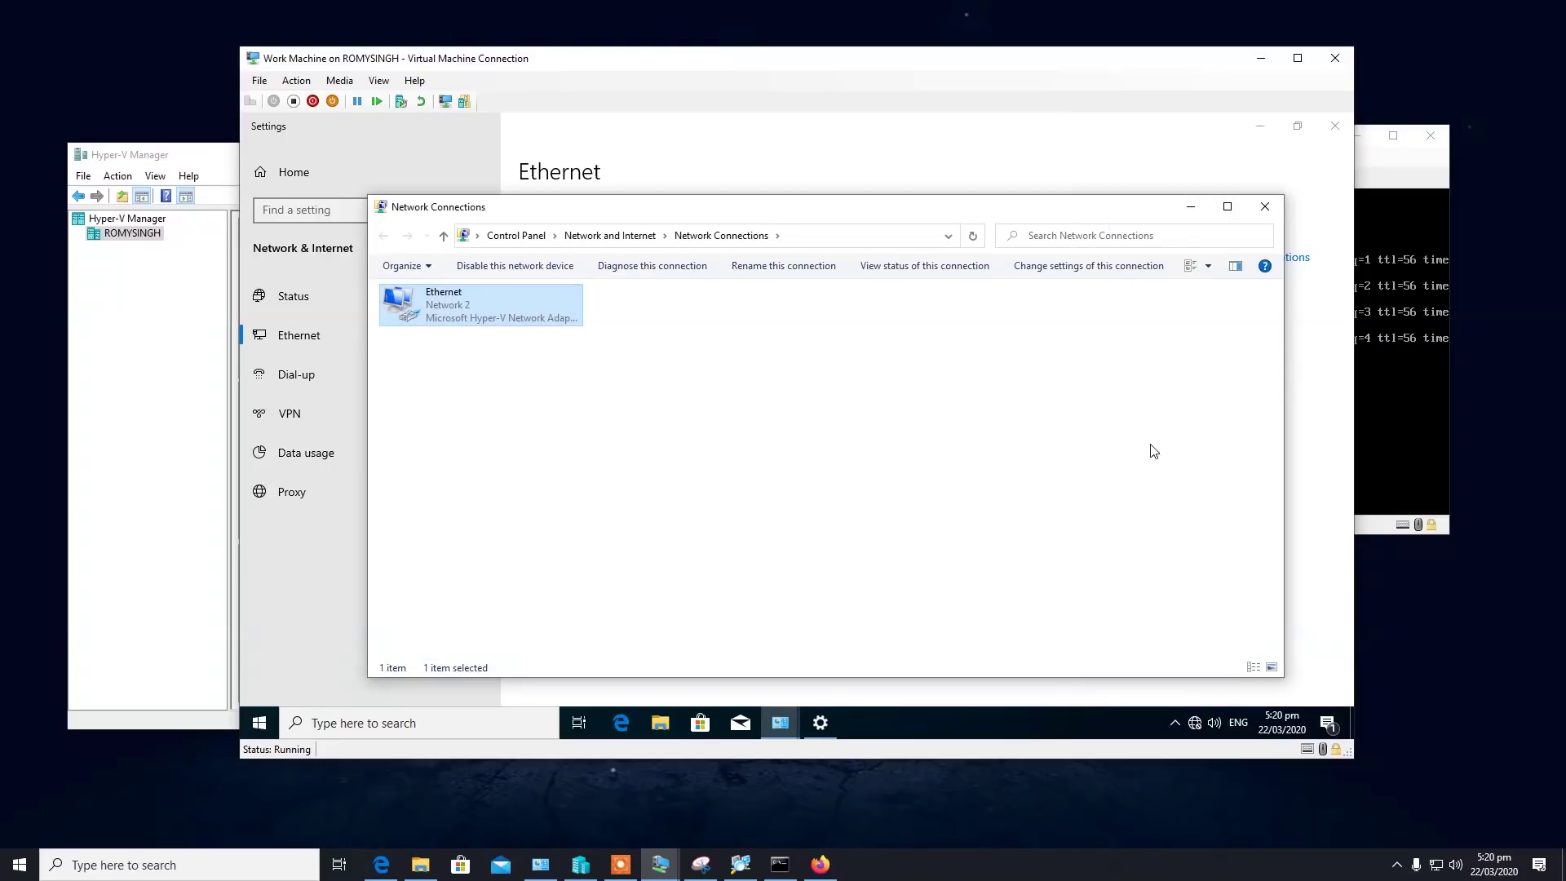
pyautogui.click(1191, 206)
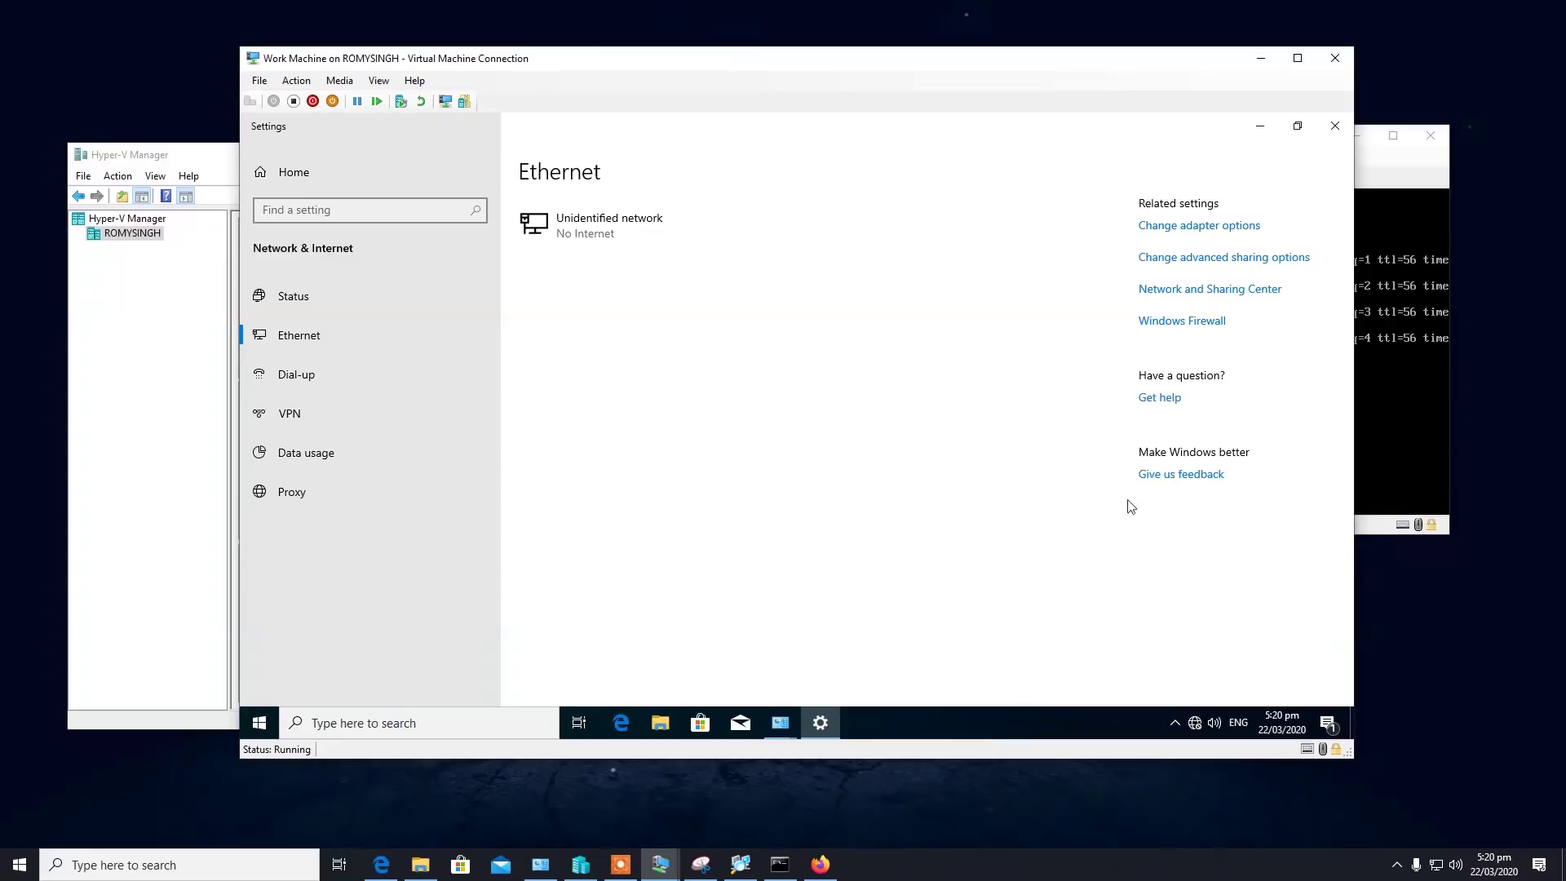
pyautogui.click(636, 233)
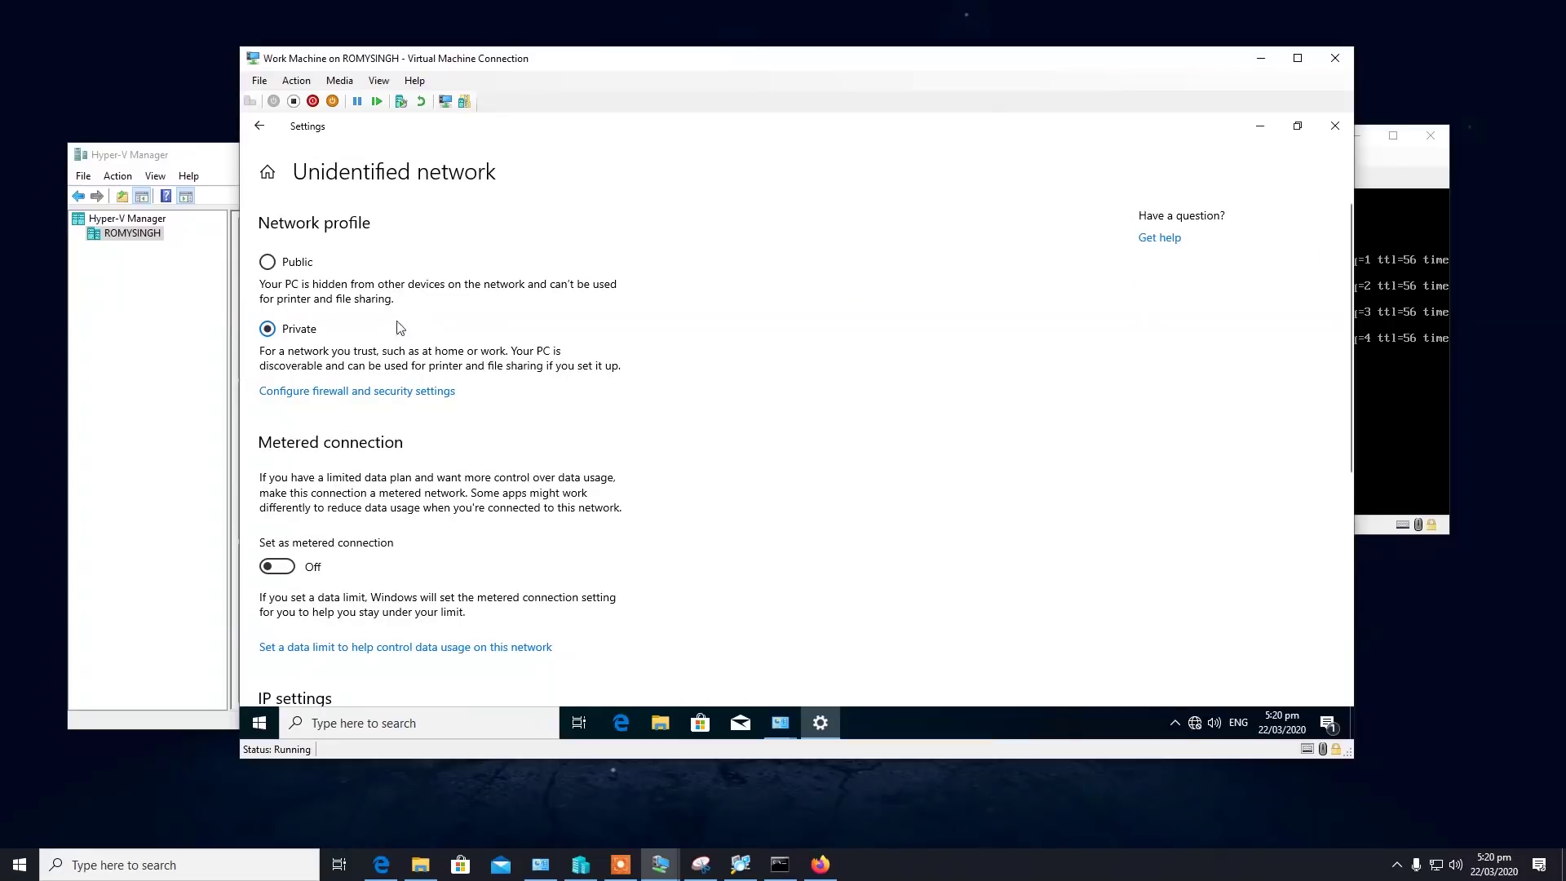
pyautogui.click(259, 125)
pyautogui.click(617, 242)
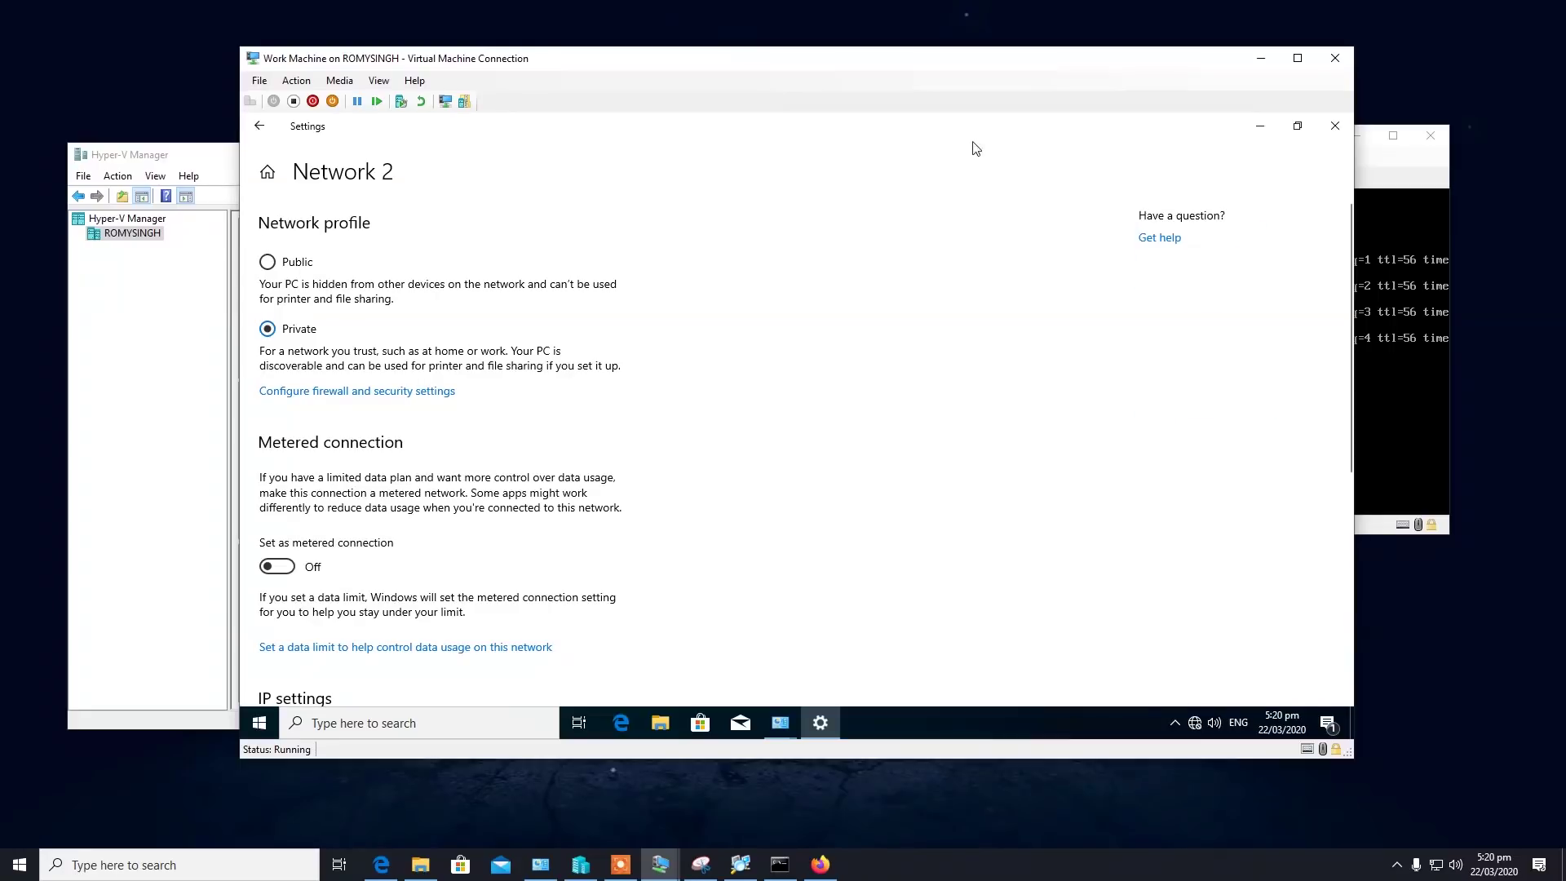
pyautogui.click(259, 126)
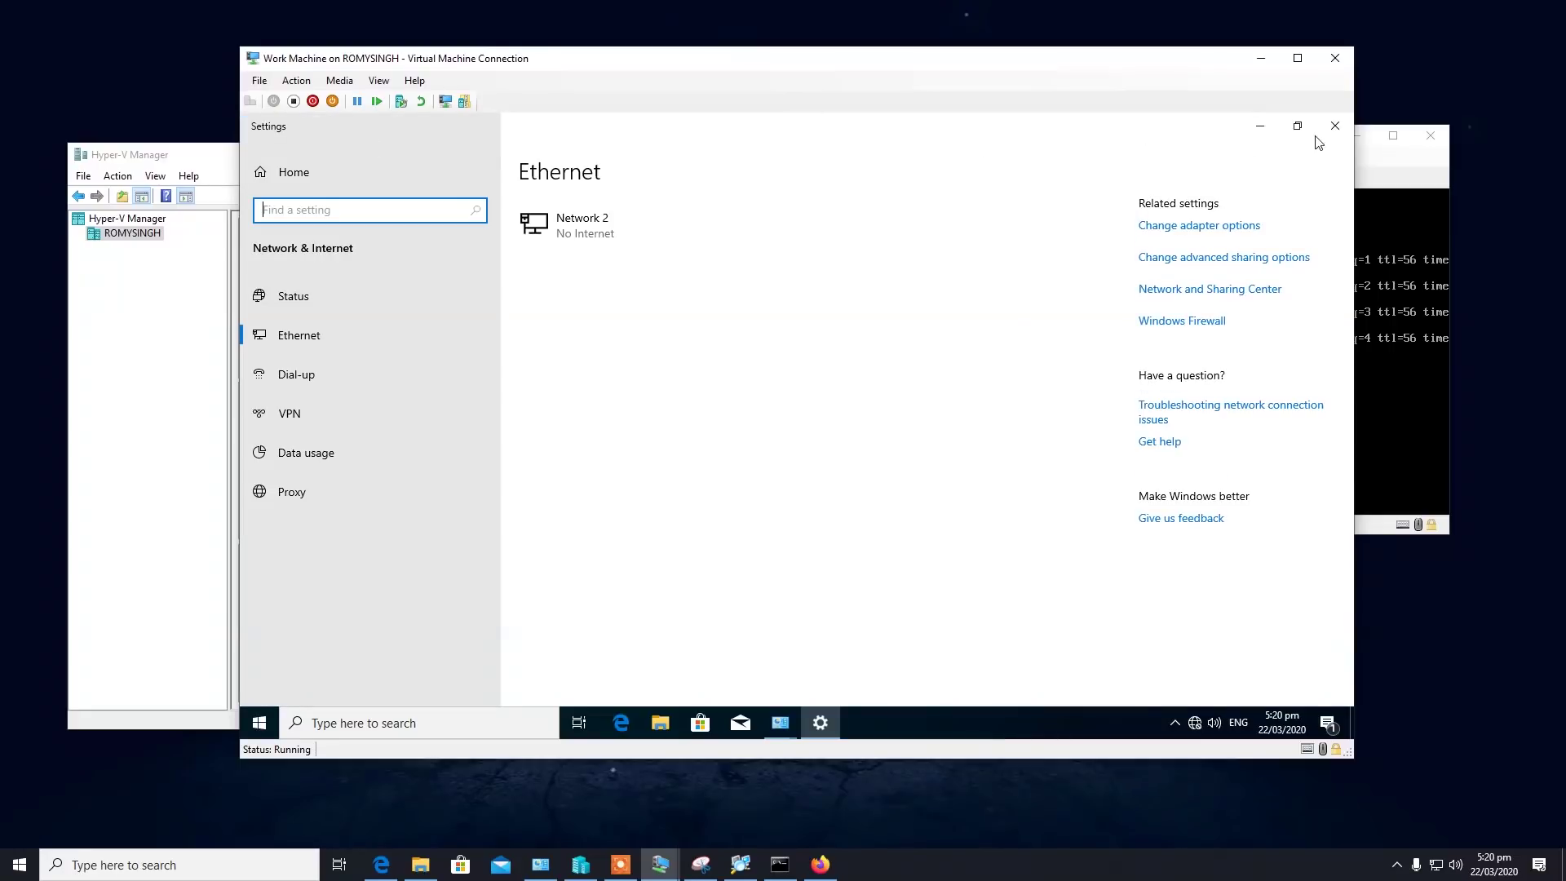
pyautogui.click(1323, 127)
pyautogui.click(1245, 184)
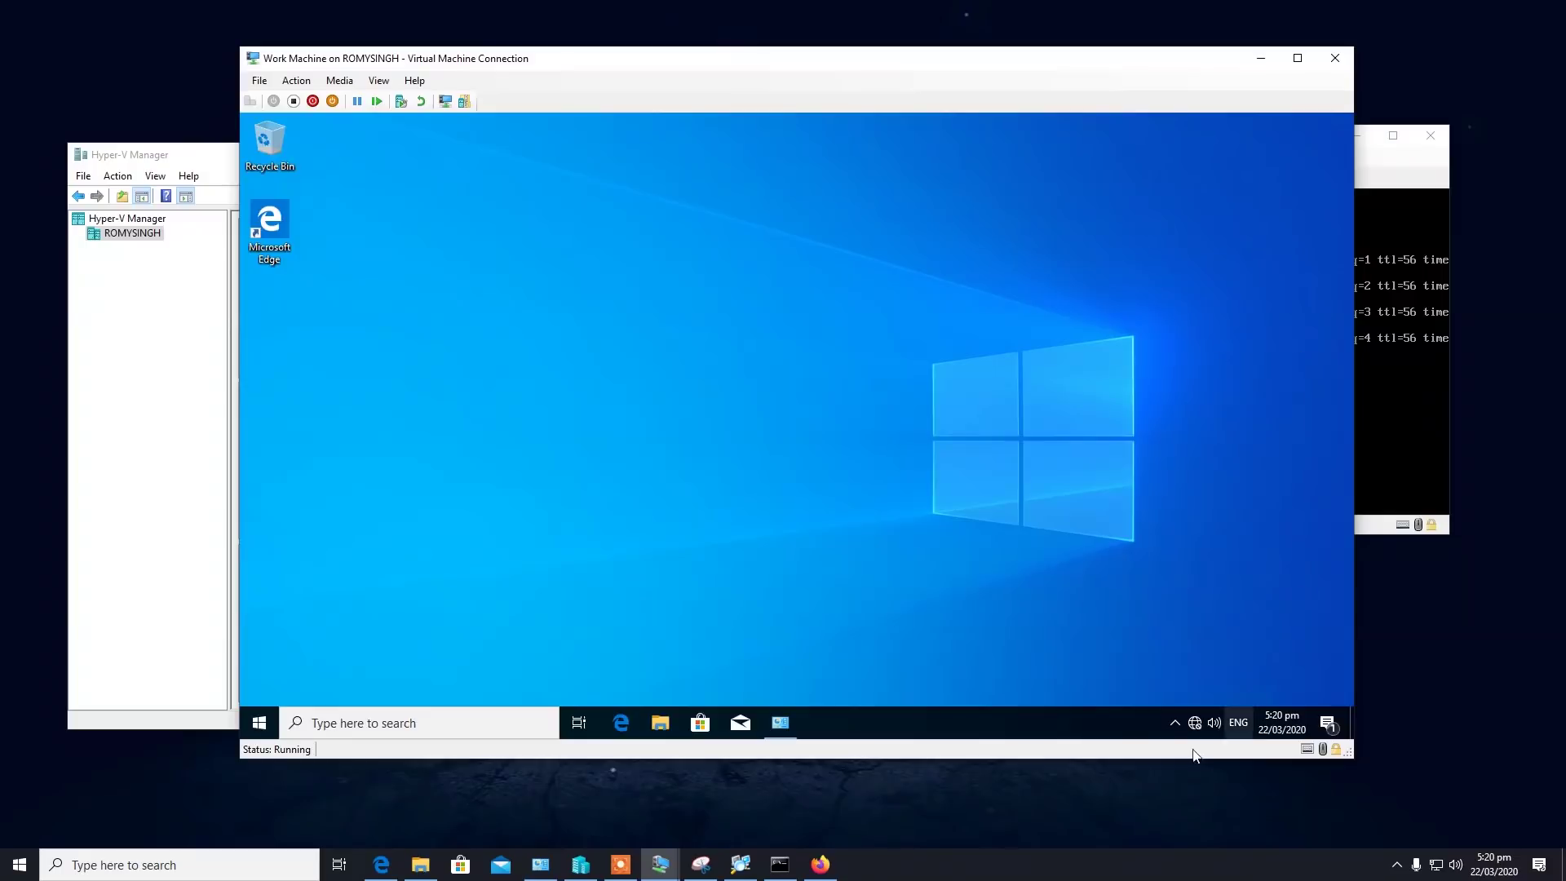
pyautogui.click(1194, 723)
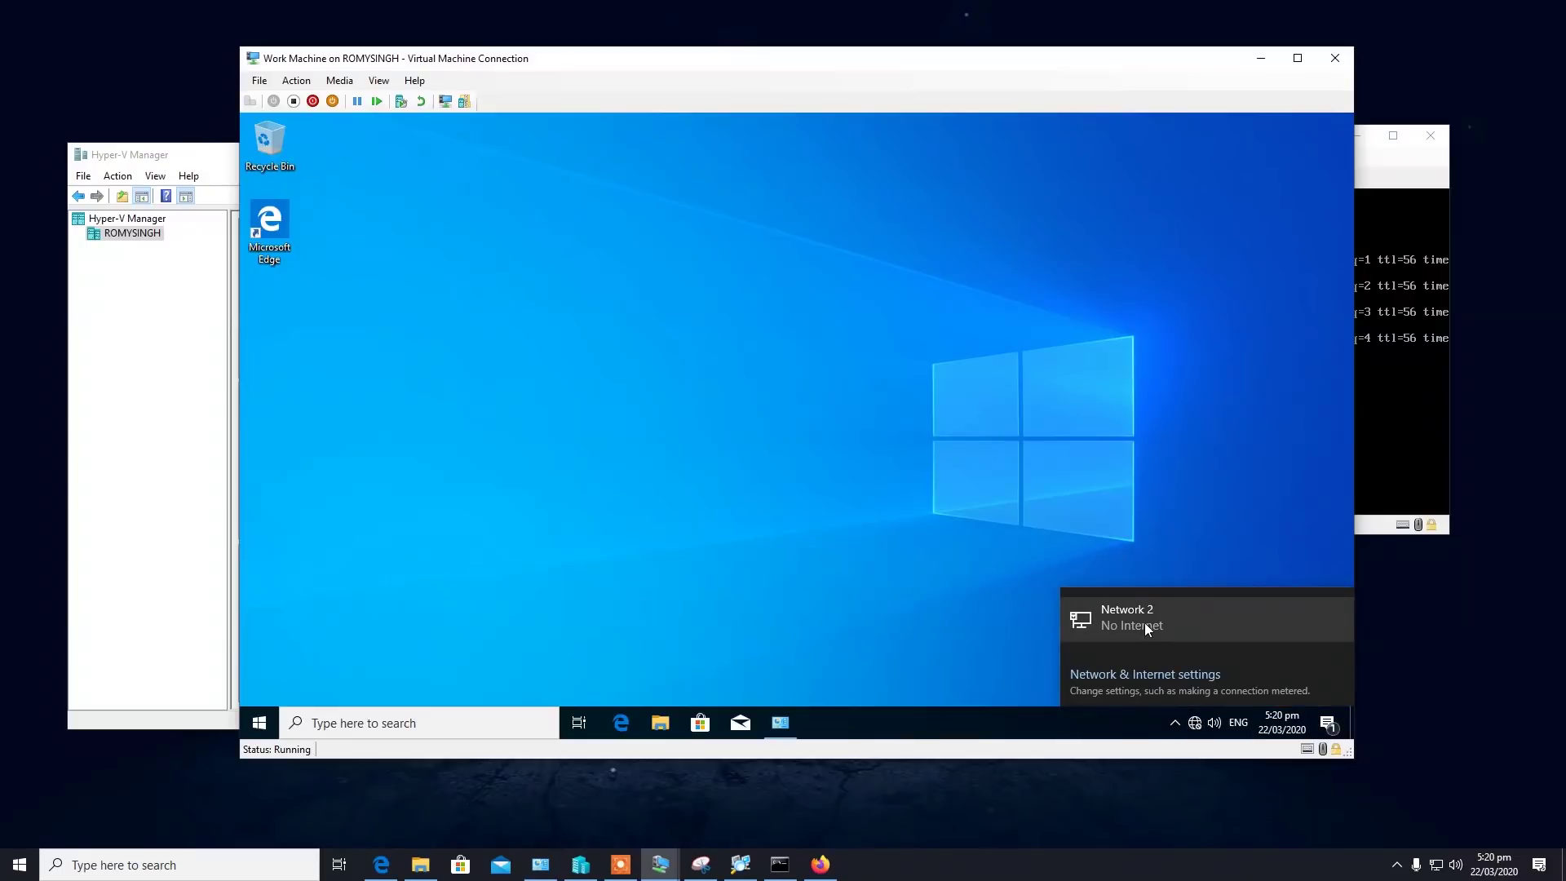
# Run ipconfig to confirm 10.10.0.101, mask 255.0.0.0, gateway 10.10.0.100, then close Command Prompt.
pyautogui.click(410, 721)
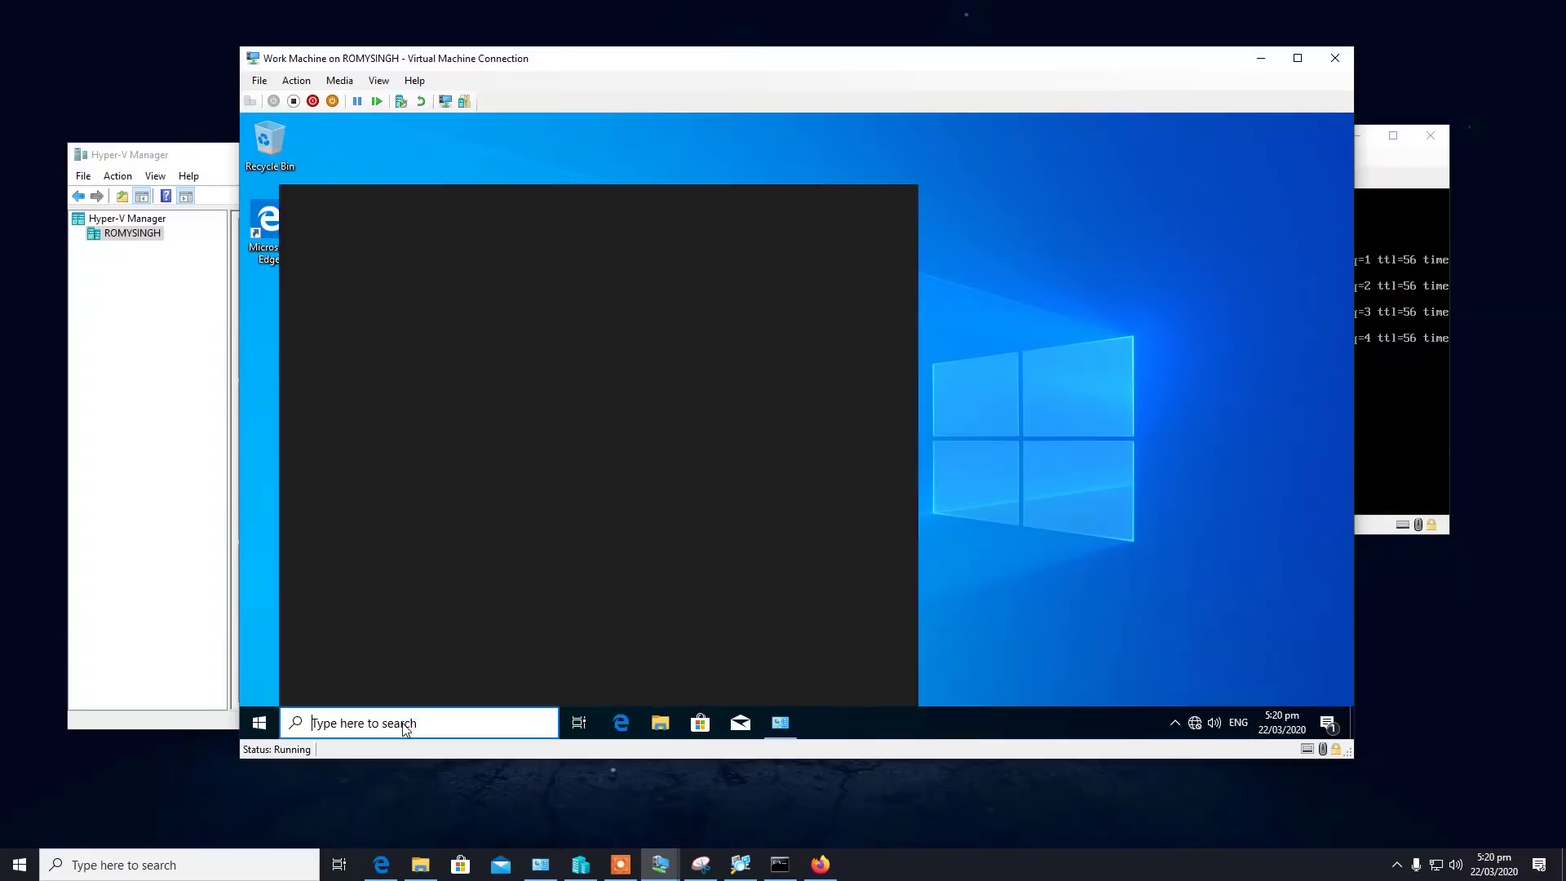
pyautogui.click(410, 716)
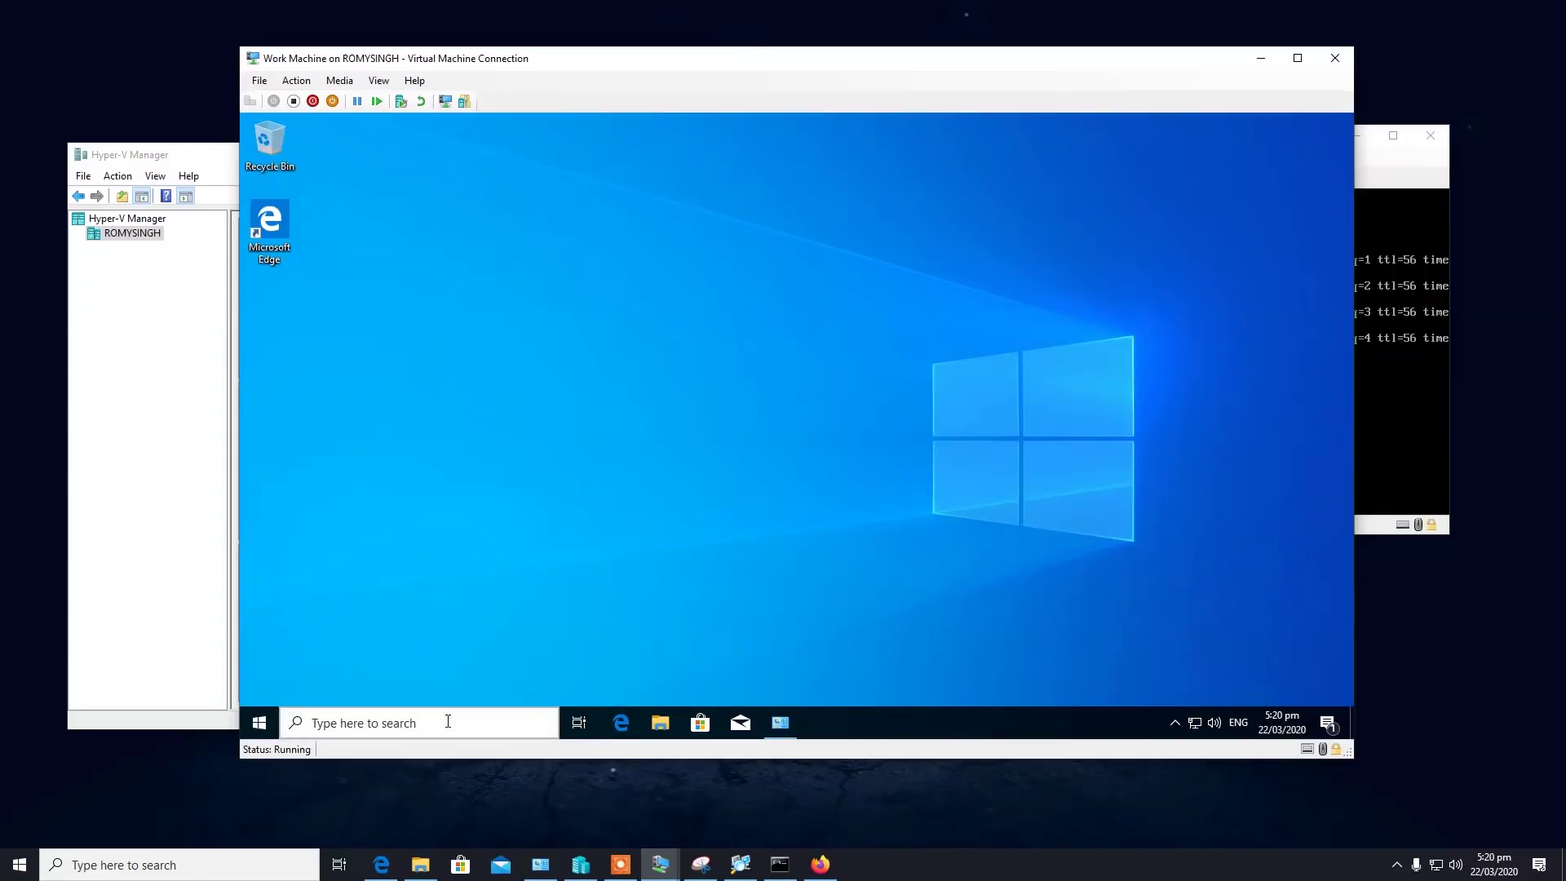
pyautogui.click(447, 724)
pyautogui.write('cmd')
pyautogui.press('Return')
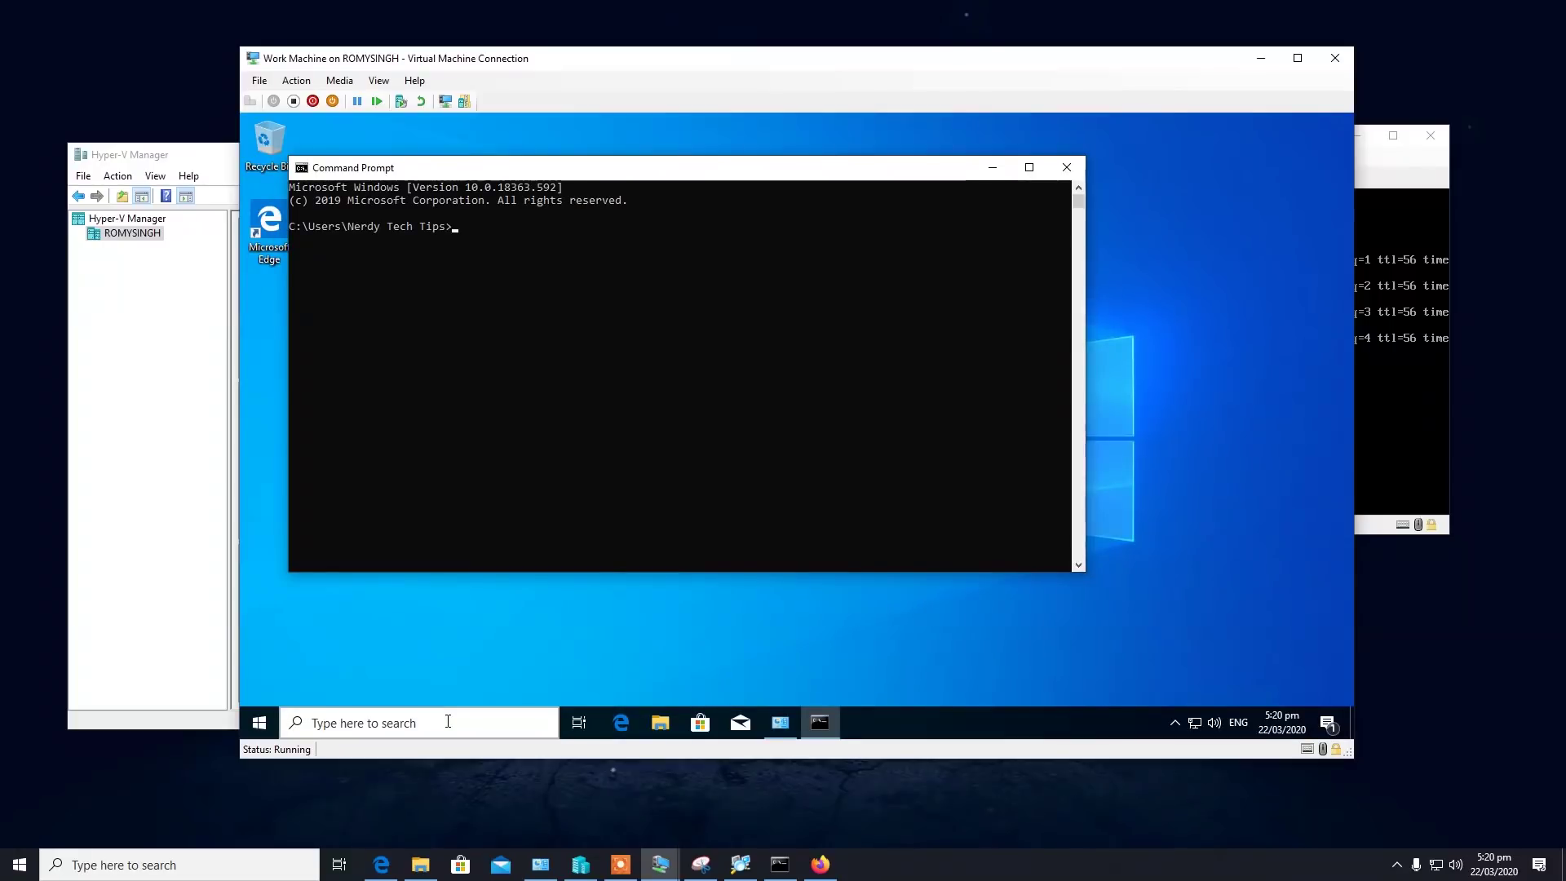
pyautogui.write('ipconfig')
pyautogui.press('Return')
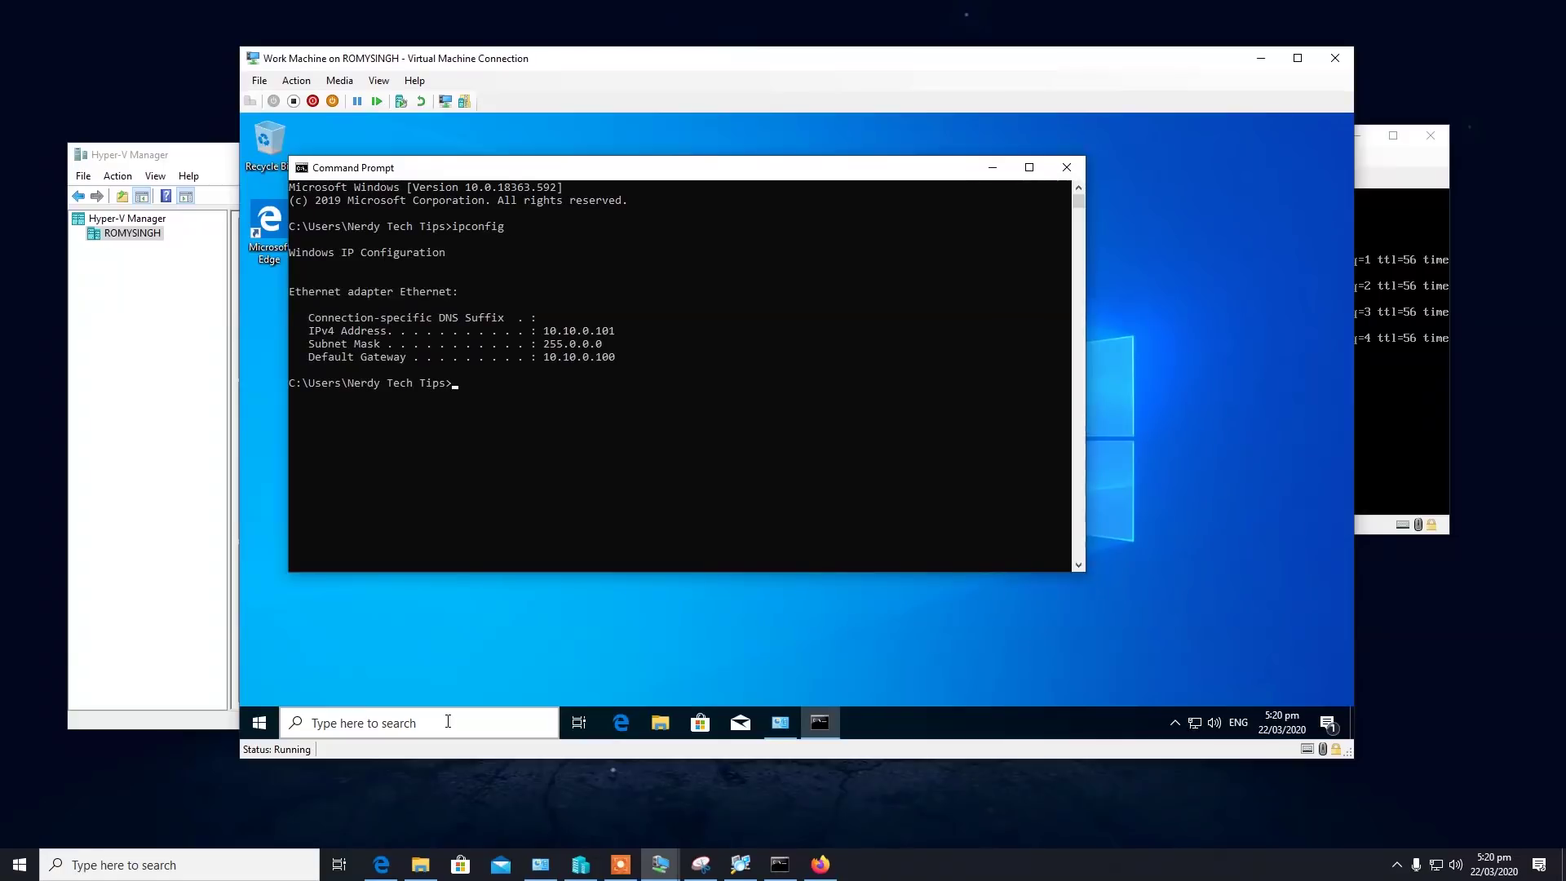
pyautogui.click(1068, 168)
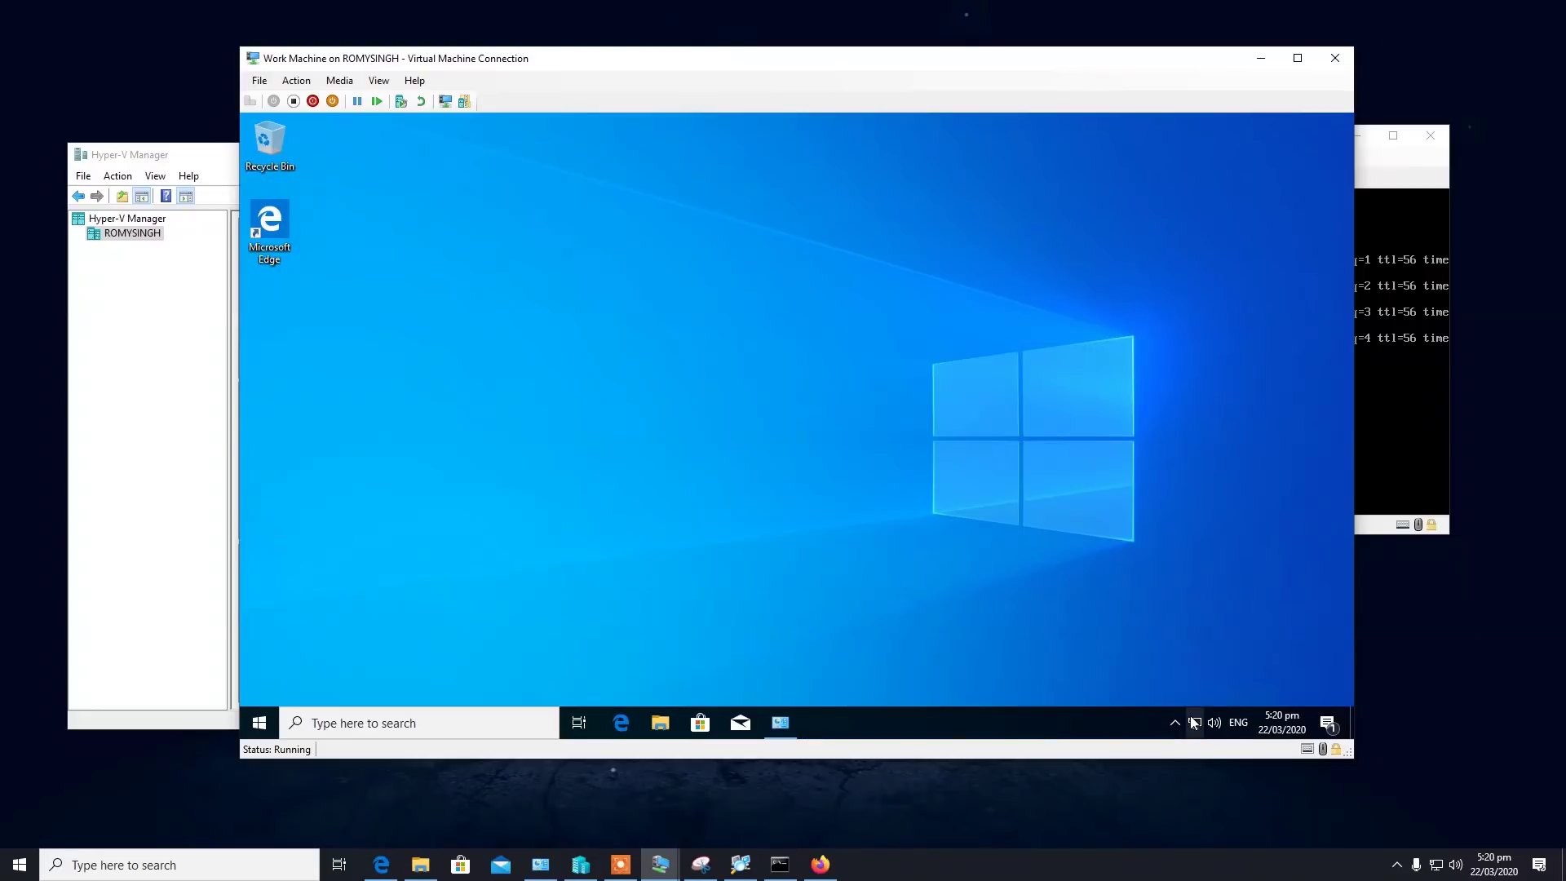
pyautogui.moveTo(1193, 722)
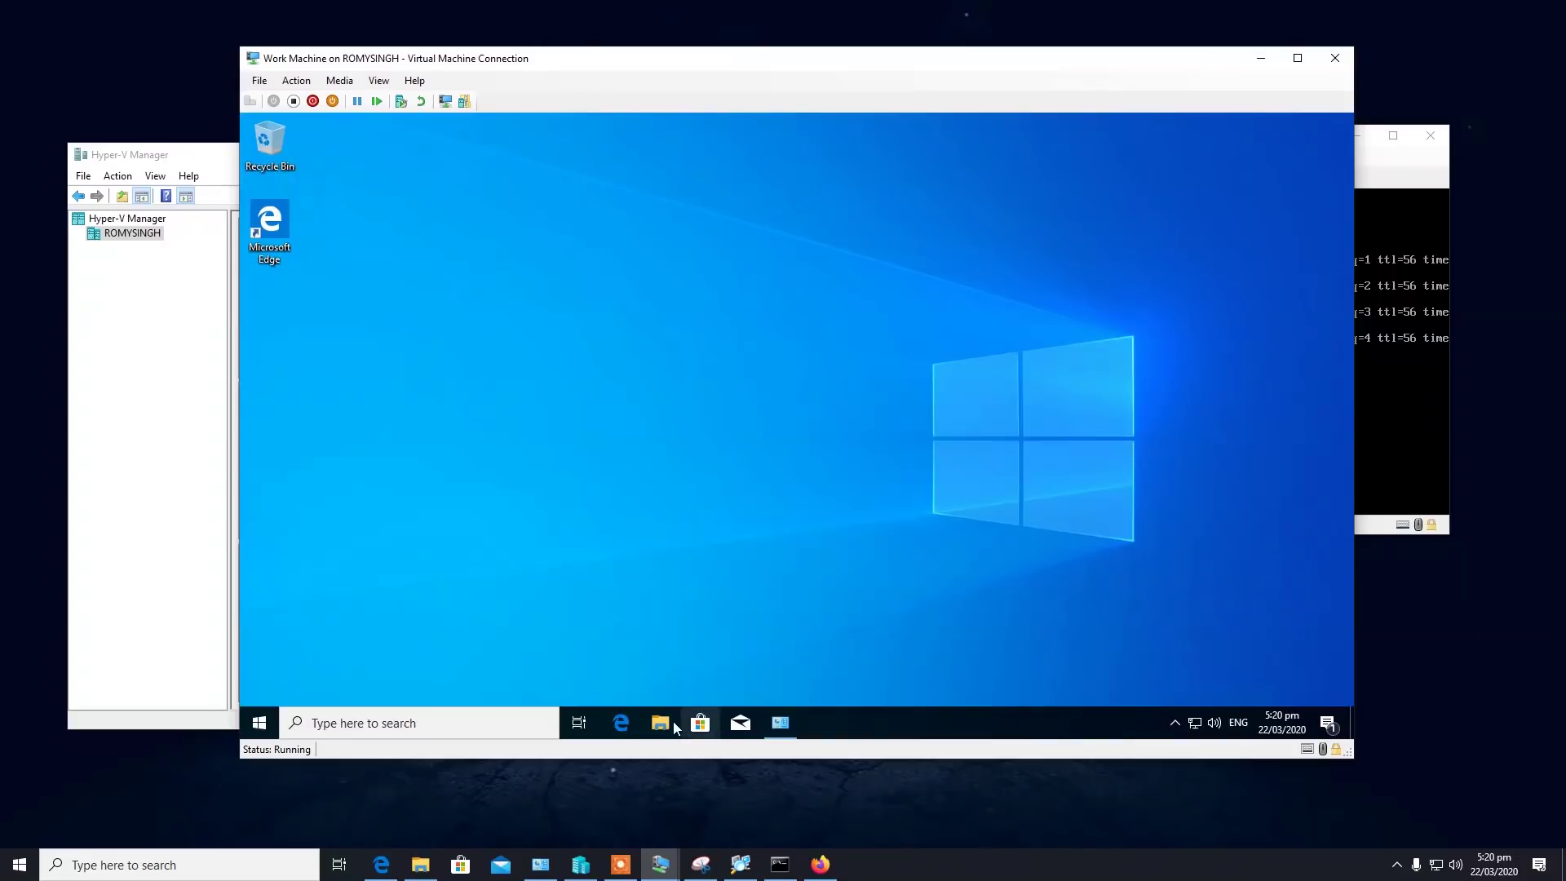
# Open Edge, close the Duo tabs, and load Google, dismissing its terms notice.
pyautogui.click(621, 723)
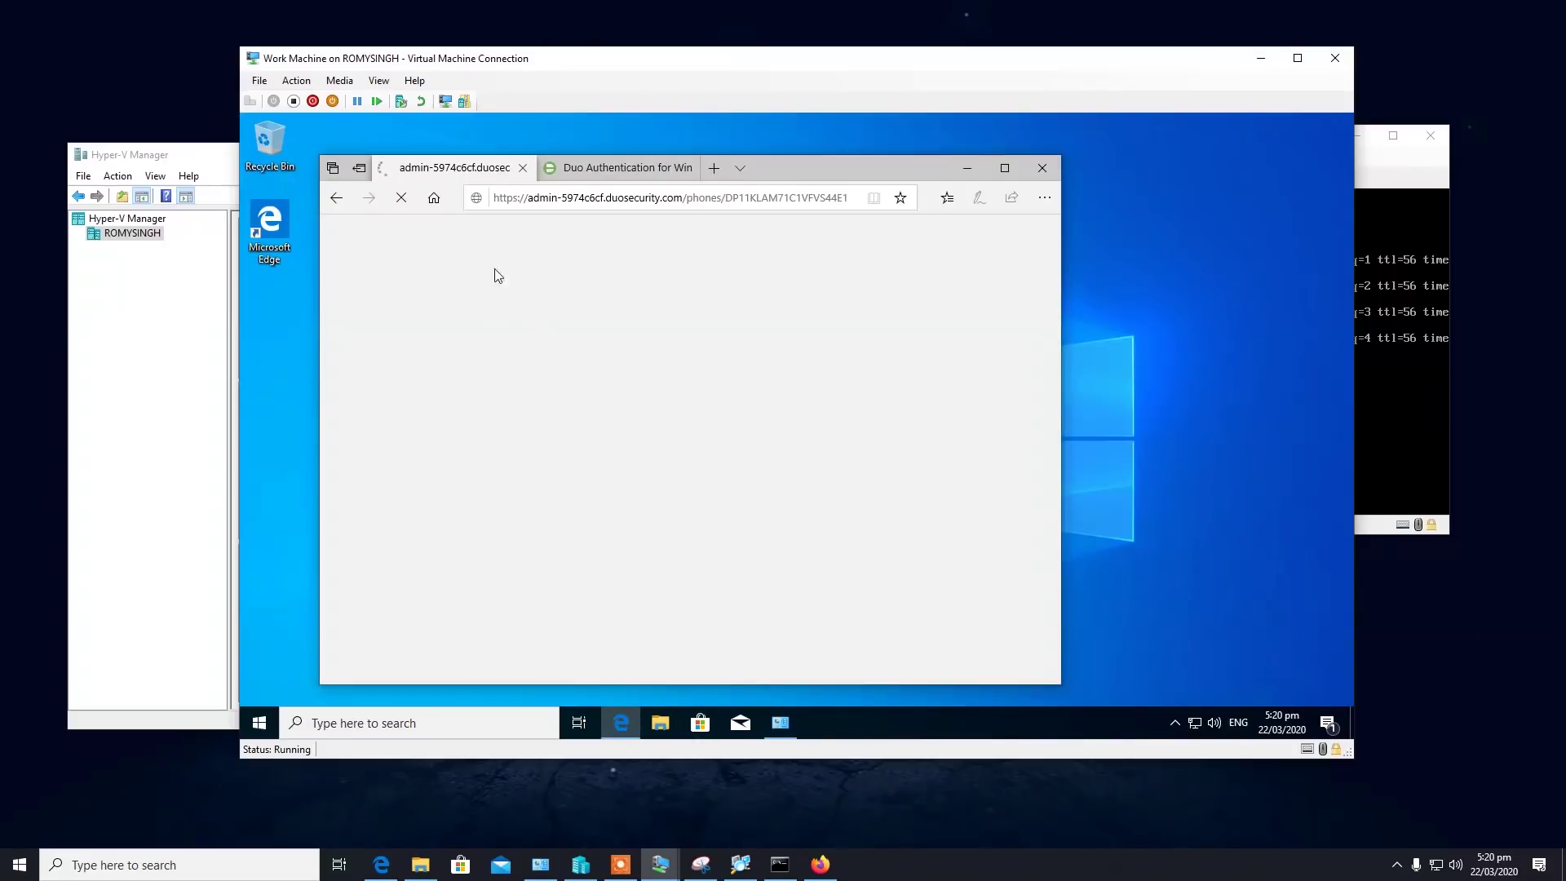
pyautogui.click(713, 168)
pyautogui.click(523, 167)
pyautogui.click(523, 167)
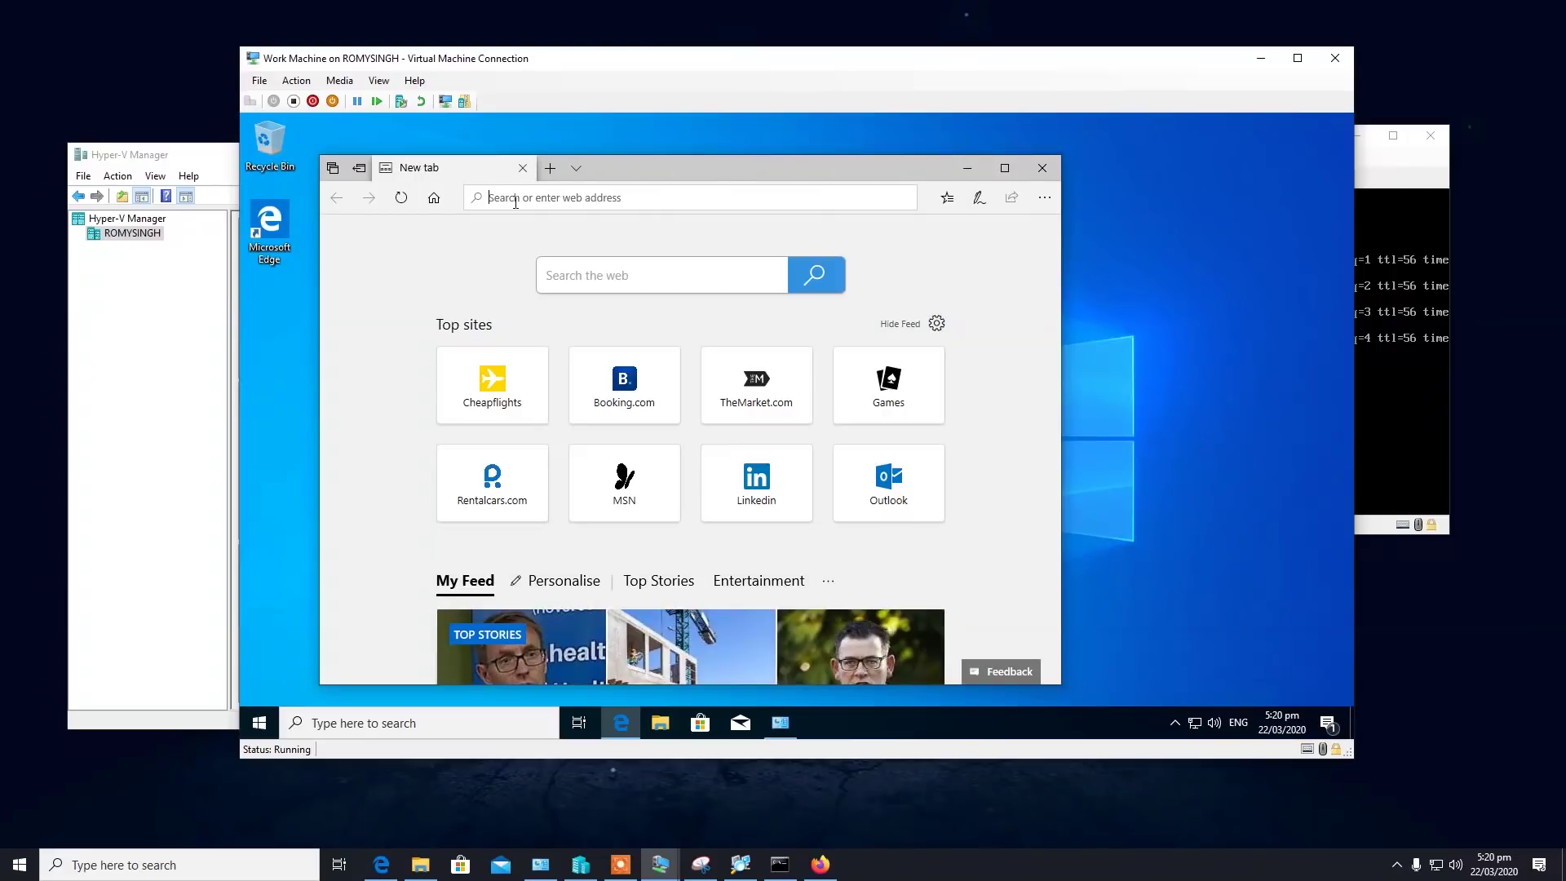
pyautogui.write('goog')
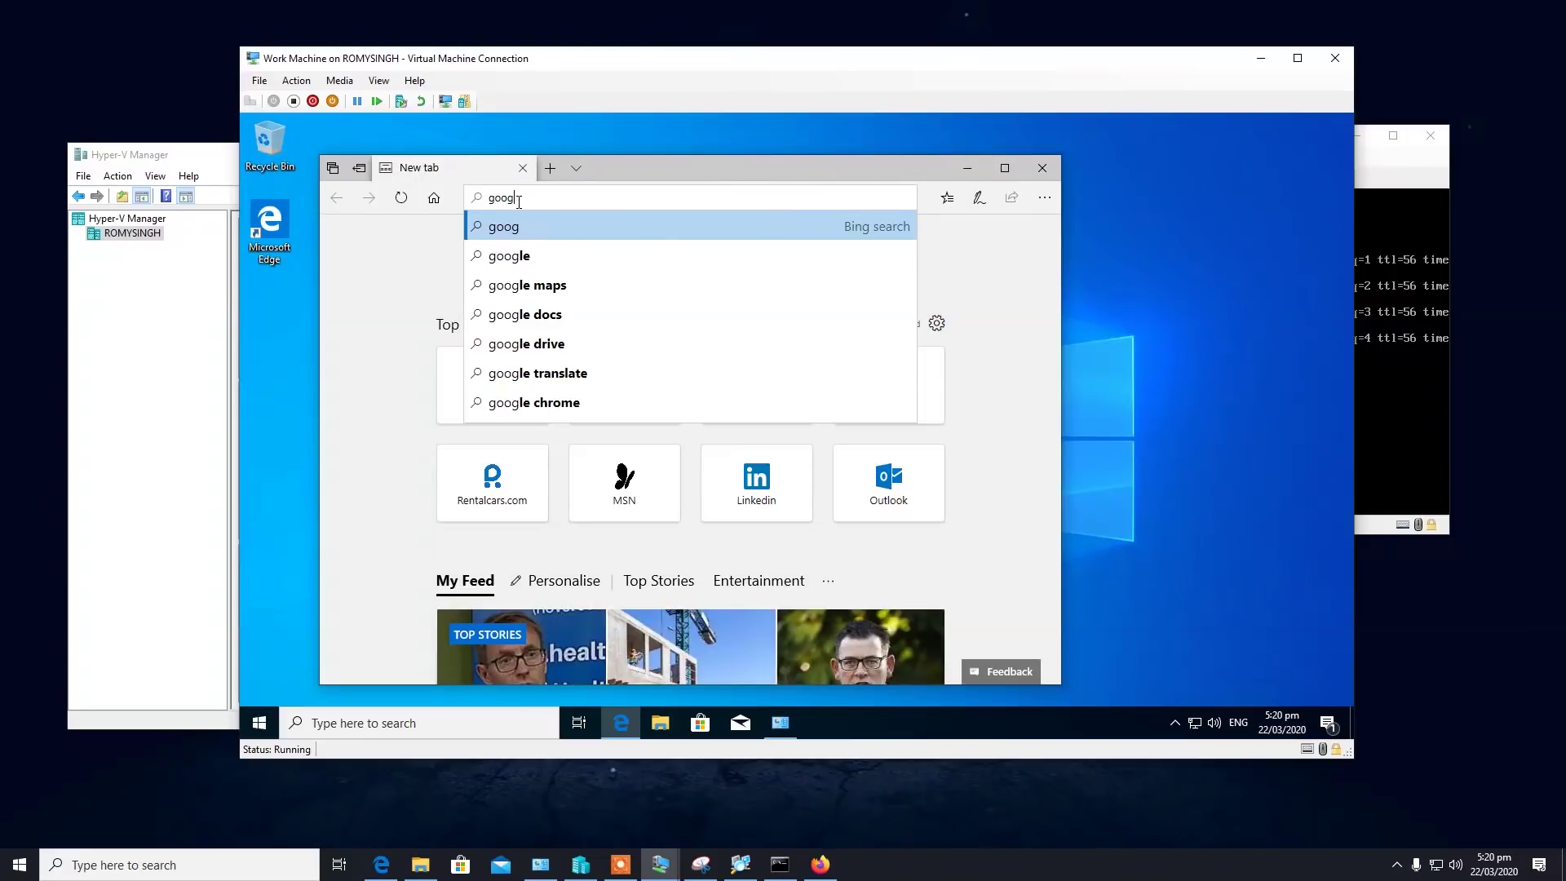
pyautogui.write('le')
pyautogui.press('Return')
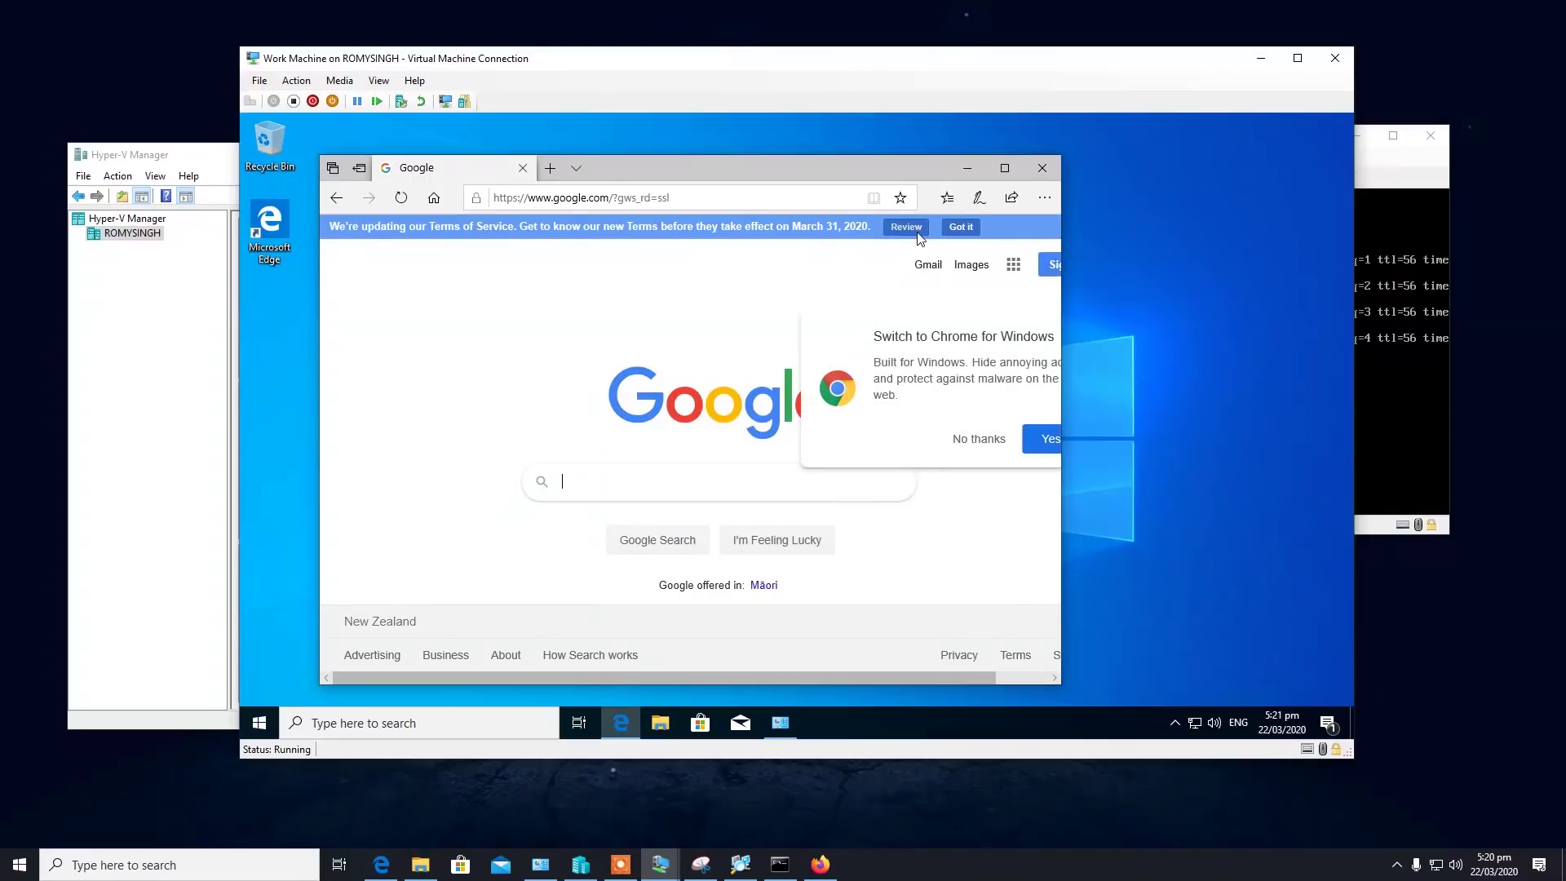
pyautogui.click(964, 226)
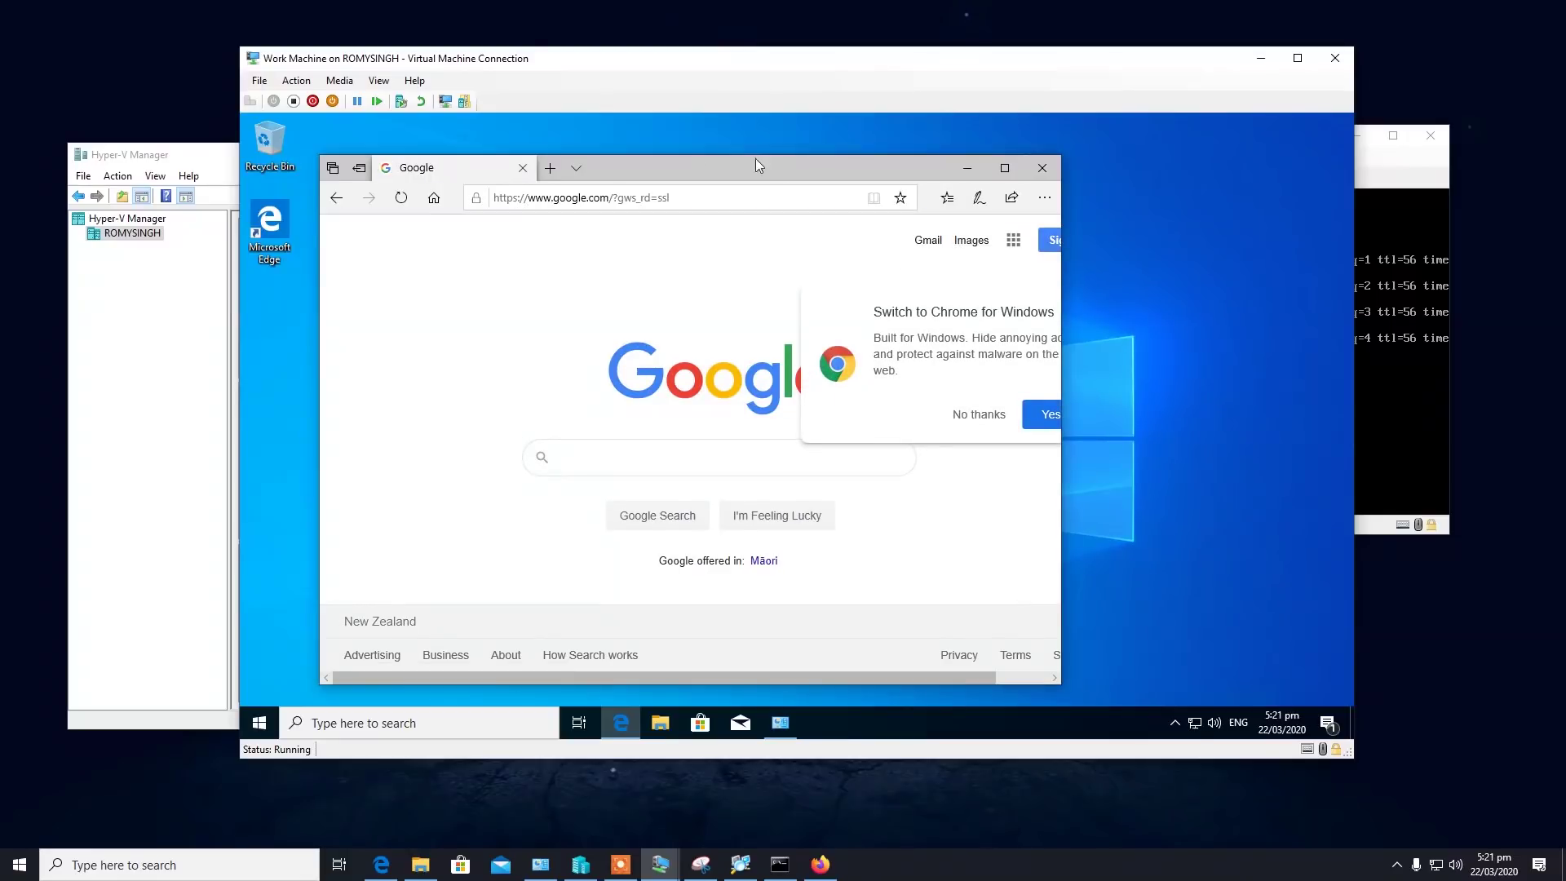
# Go to 10.10.0.100:81 in a new tab and enter user name admin and its password.
pyautogui.click(549, 166)
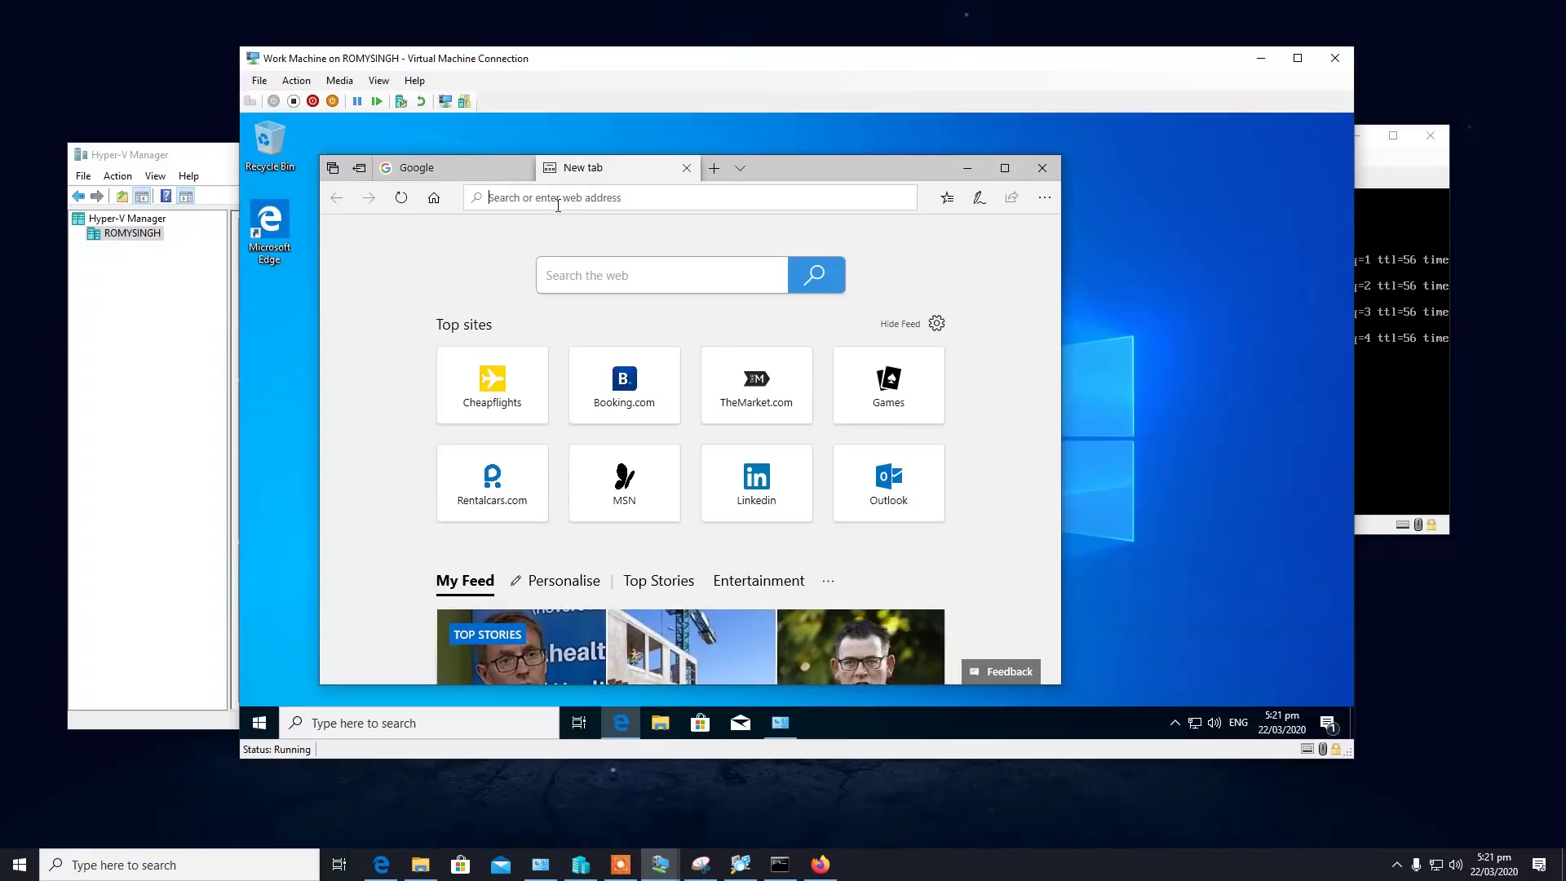
pyautogui.write('10.10.1')
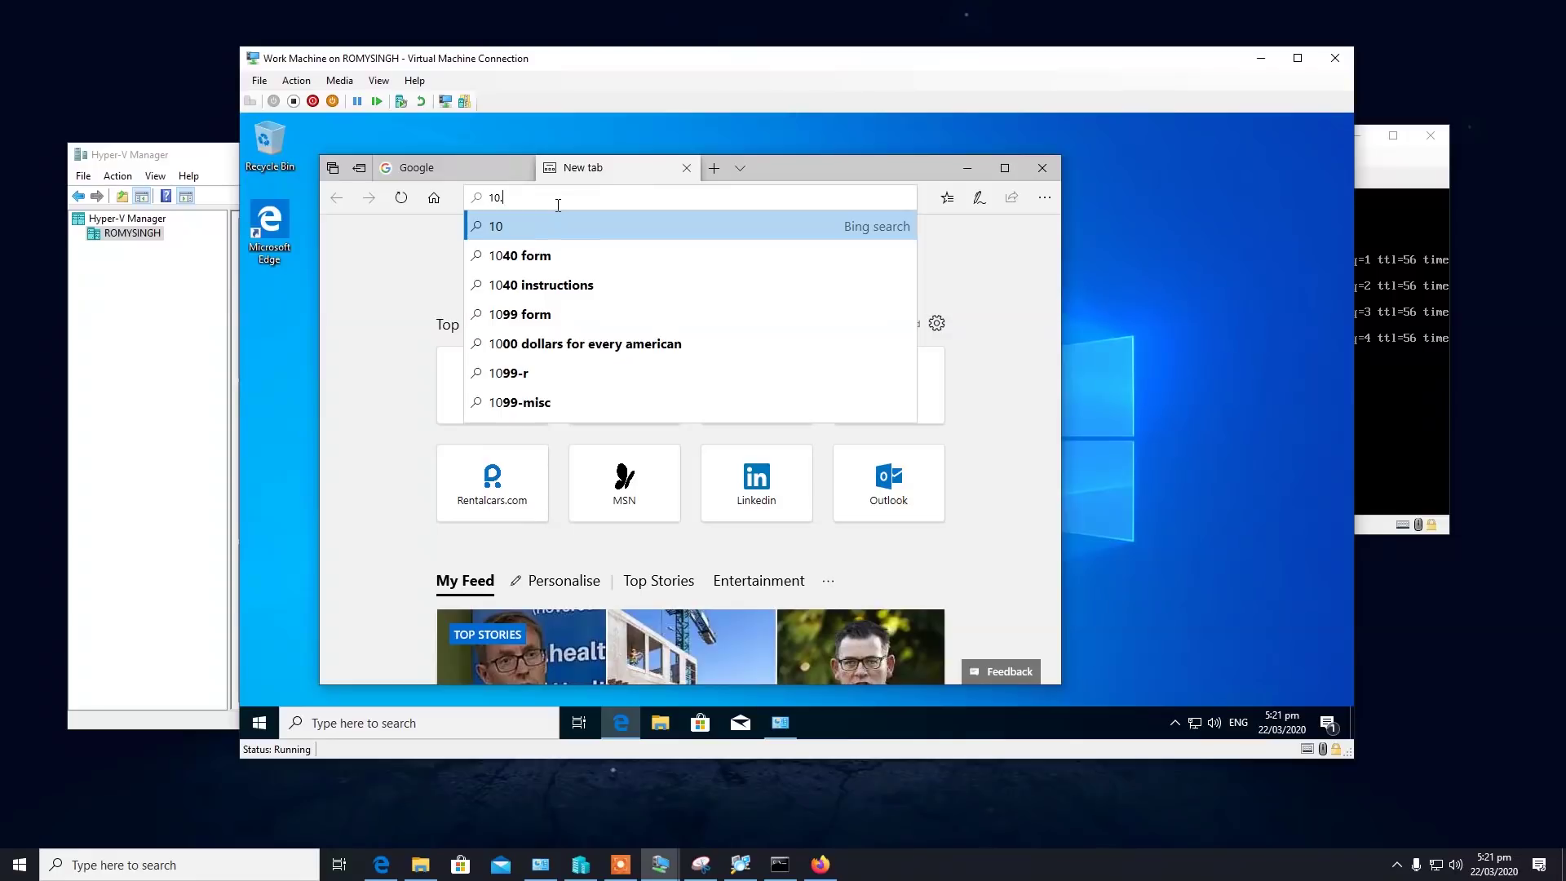
pyautogui.press('BackSpace')
pyautogui.write('0.100')
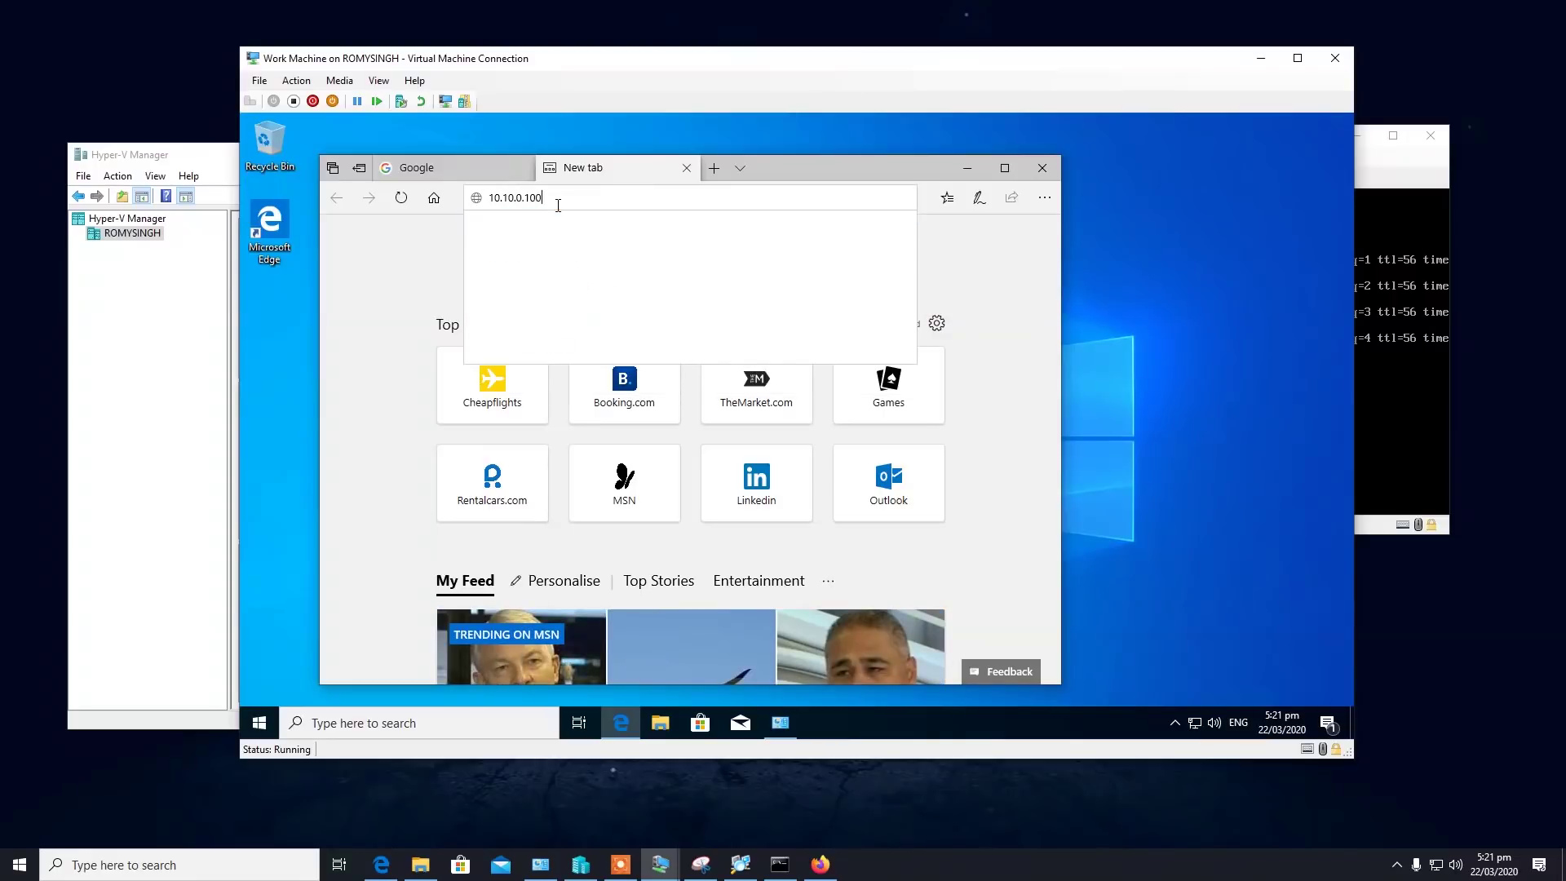
pyautogui.press('Return')
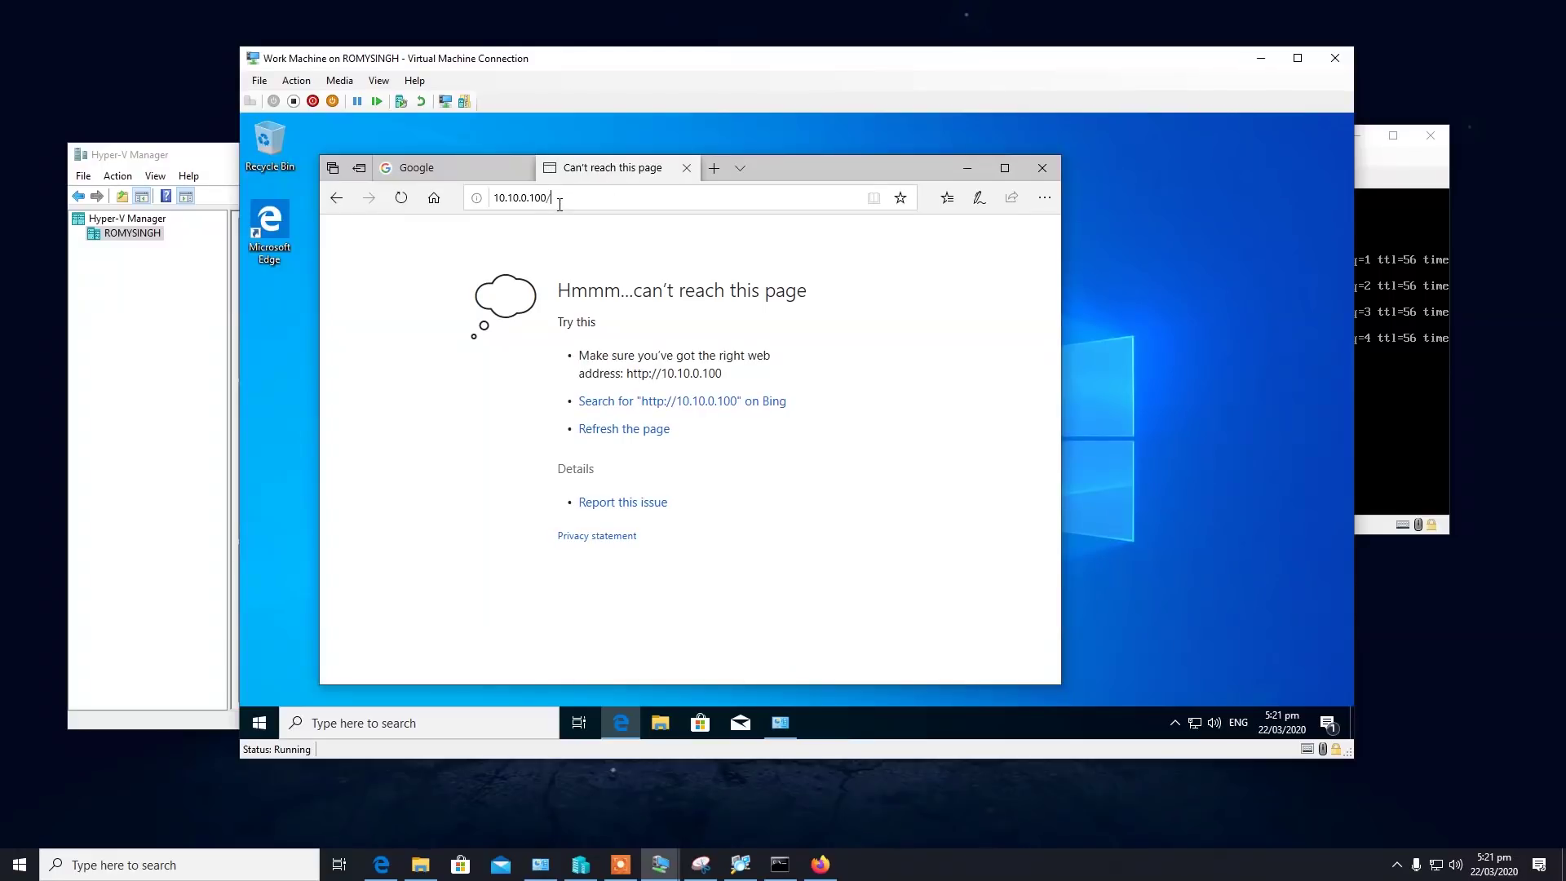
pyautogui.press('BackSpace')
pyautogui.write(':81')
pyautogui.press('Return')
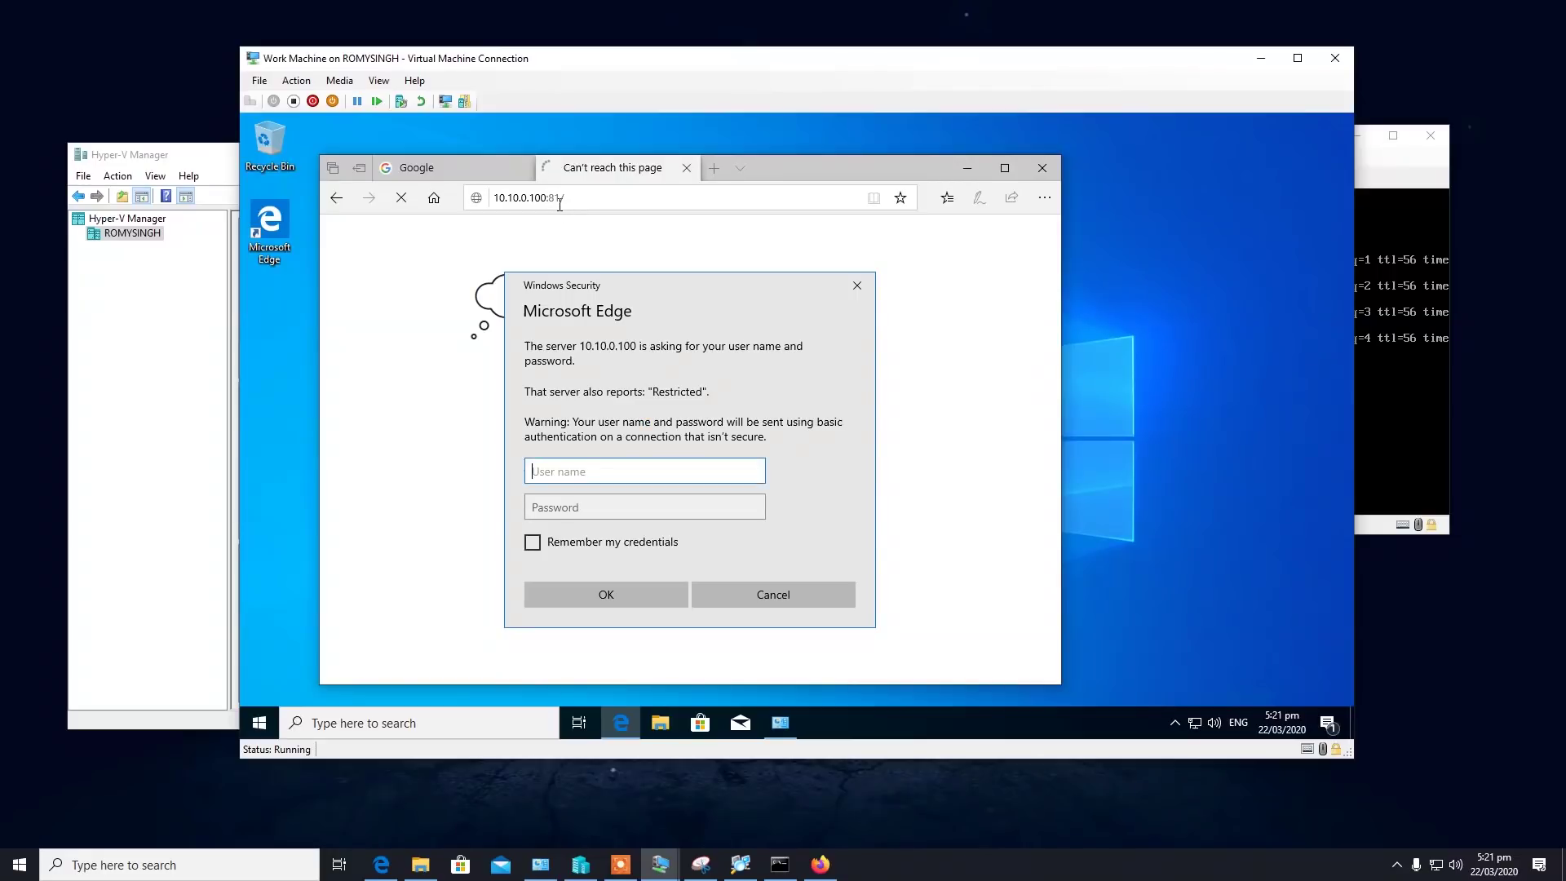
pyautogui.write('admin')
pyautogui.press('Tab')
pyautogui.write('••••••••')
# Log in to the Smoothwall admin and maximize the browser.
pyautogui.press('Return')
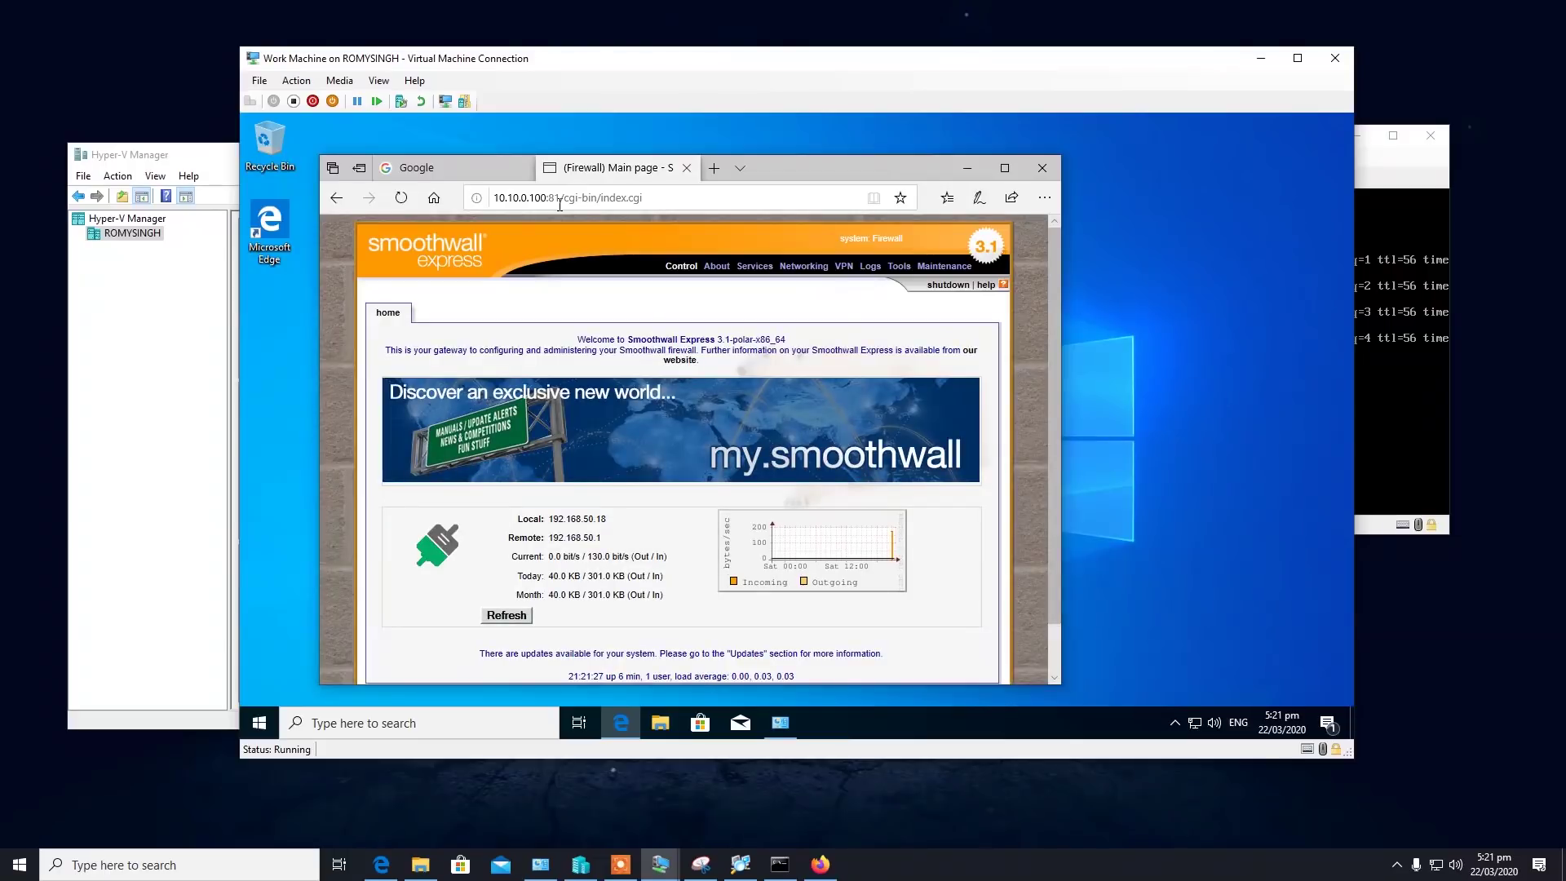
pyautogui.click(1005, 168)
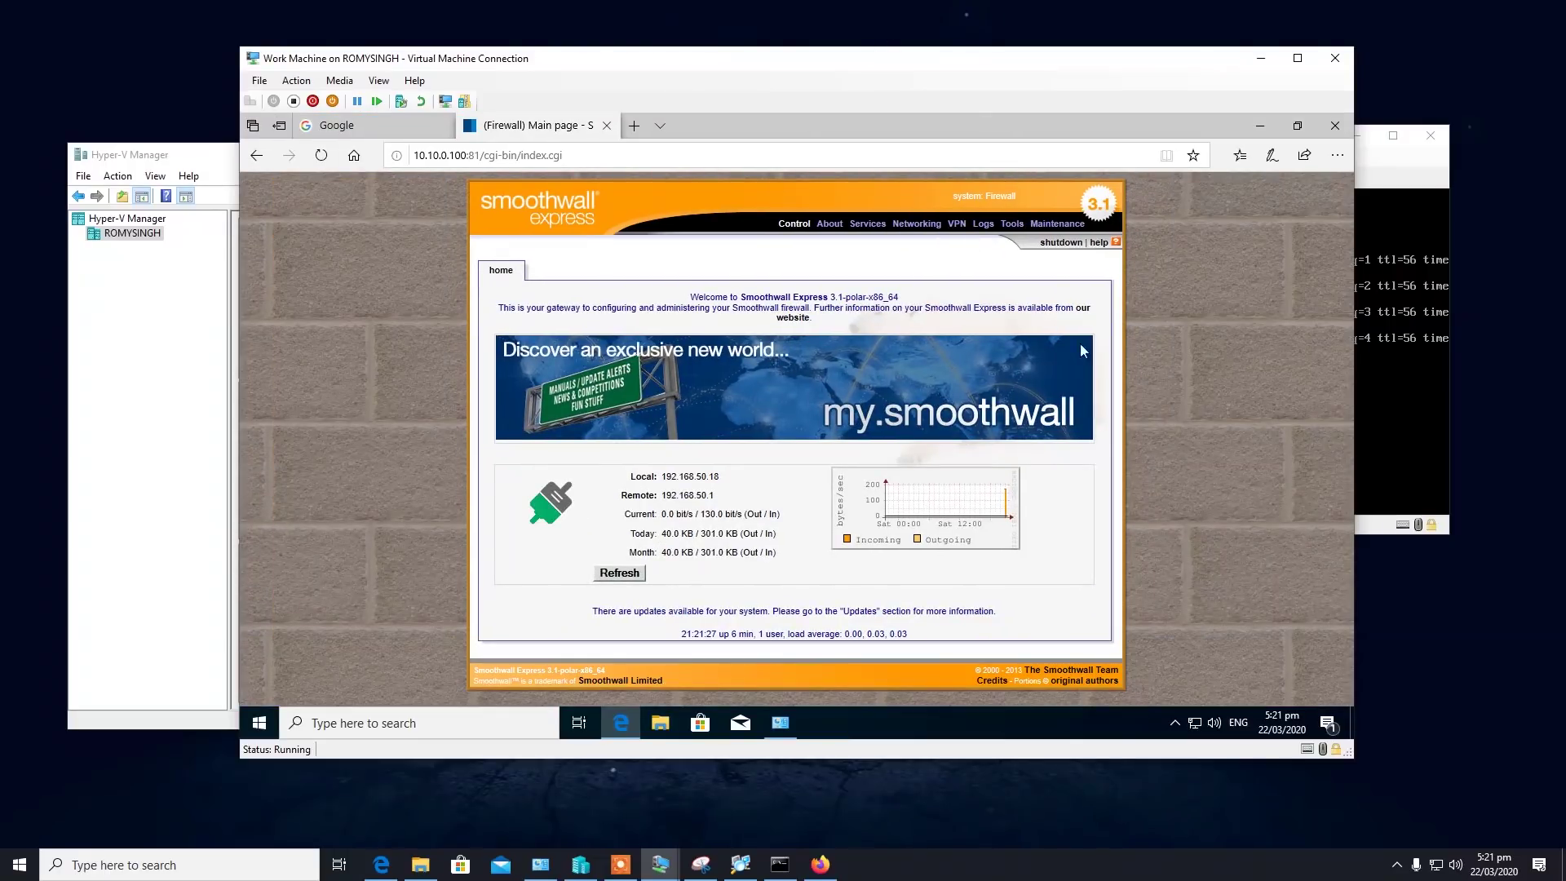
pyautogui.doubleClick(666, 498)
pyautogui.click(849, 581)
# Open the VPN control page, then the Networking outgoing traffic filter page.
pyautogui.moveTo(944, 229)
pyautogui.moveTo(1042, 232)
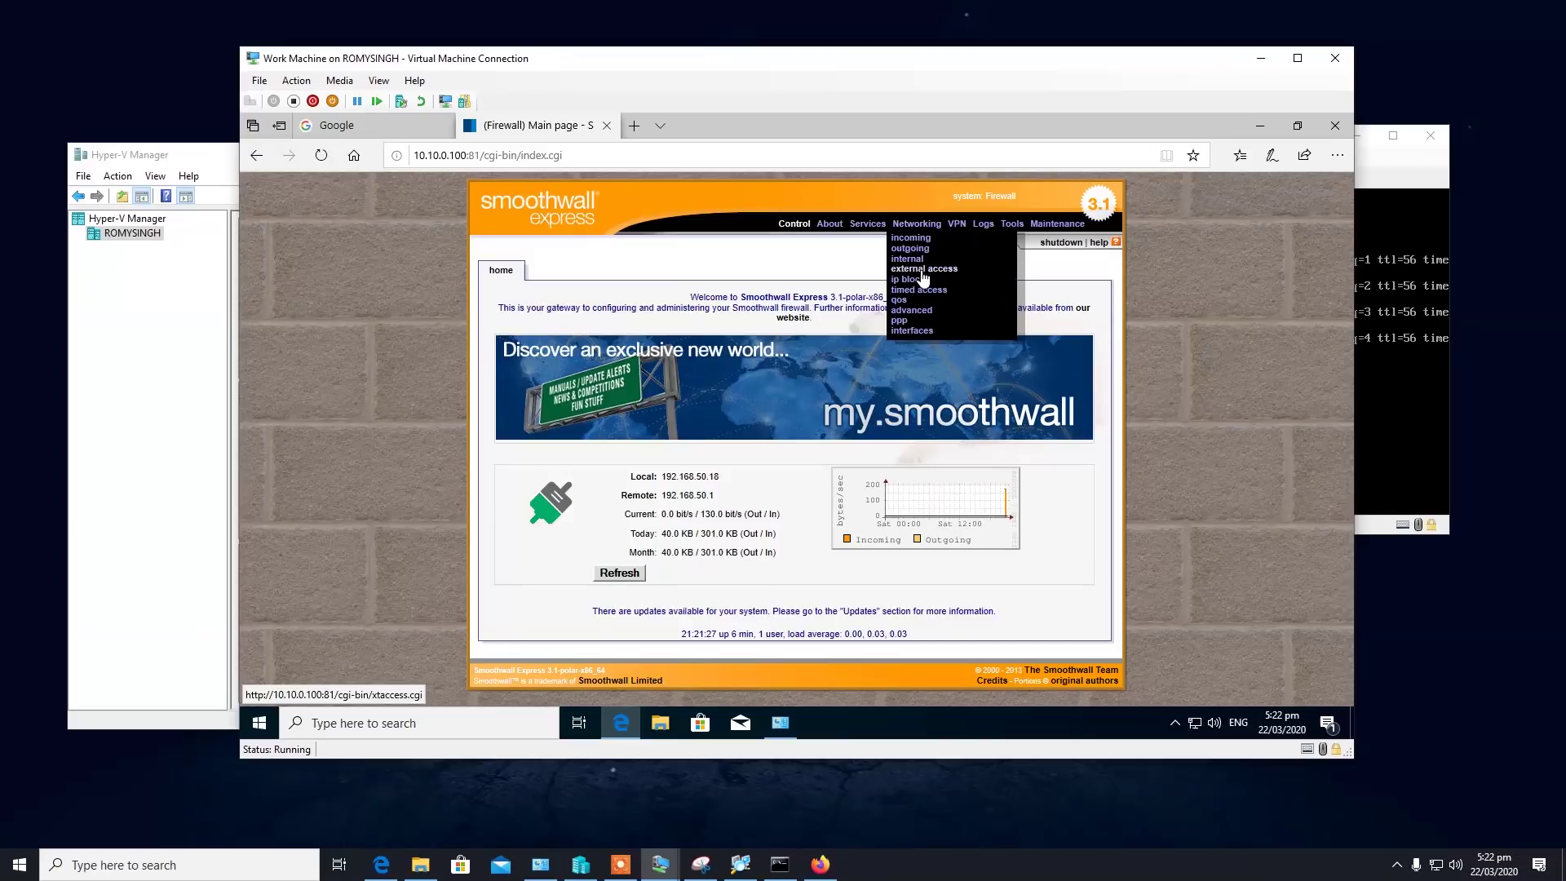
pyautogui.moveTo(870, 225)
pyautogui.click(965, 238)
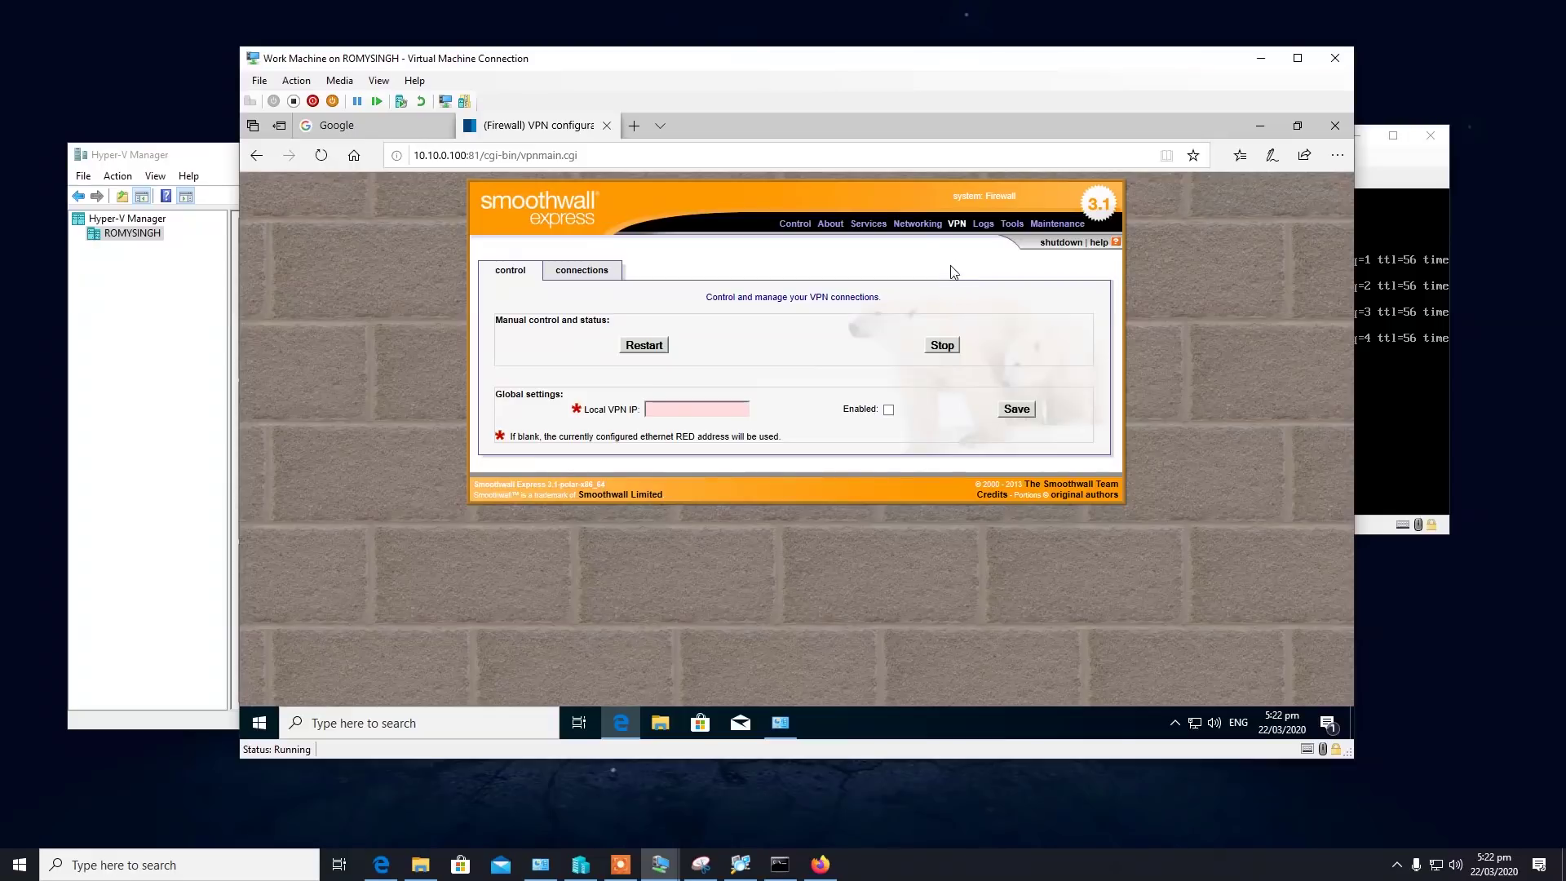
pyautogui.moveTo(910, 228)
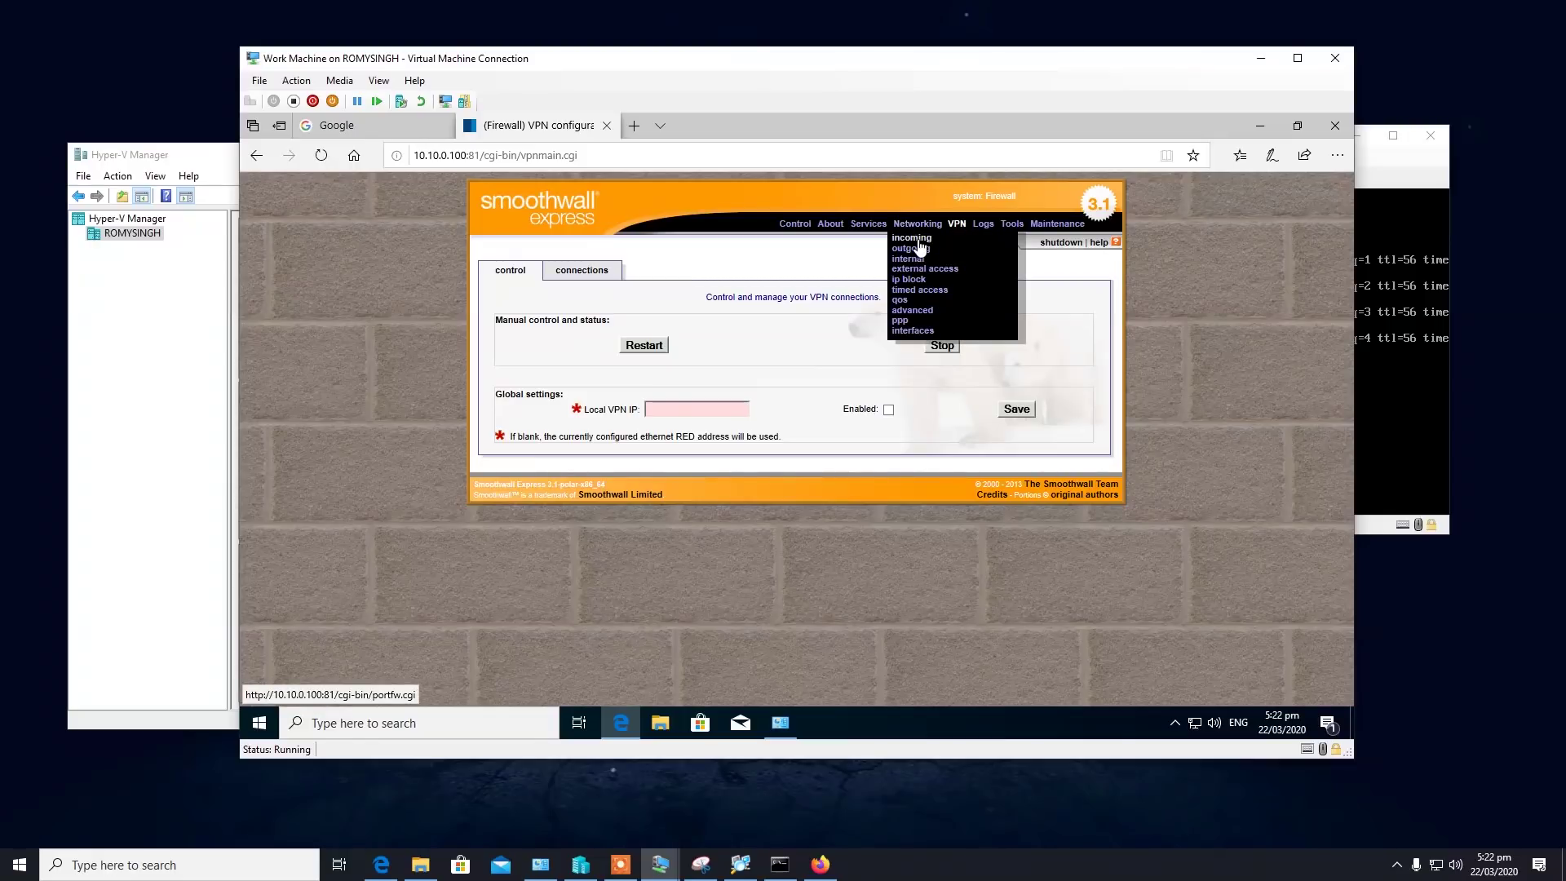
pyautogui.click(921, 248)
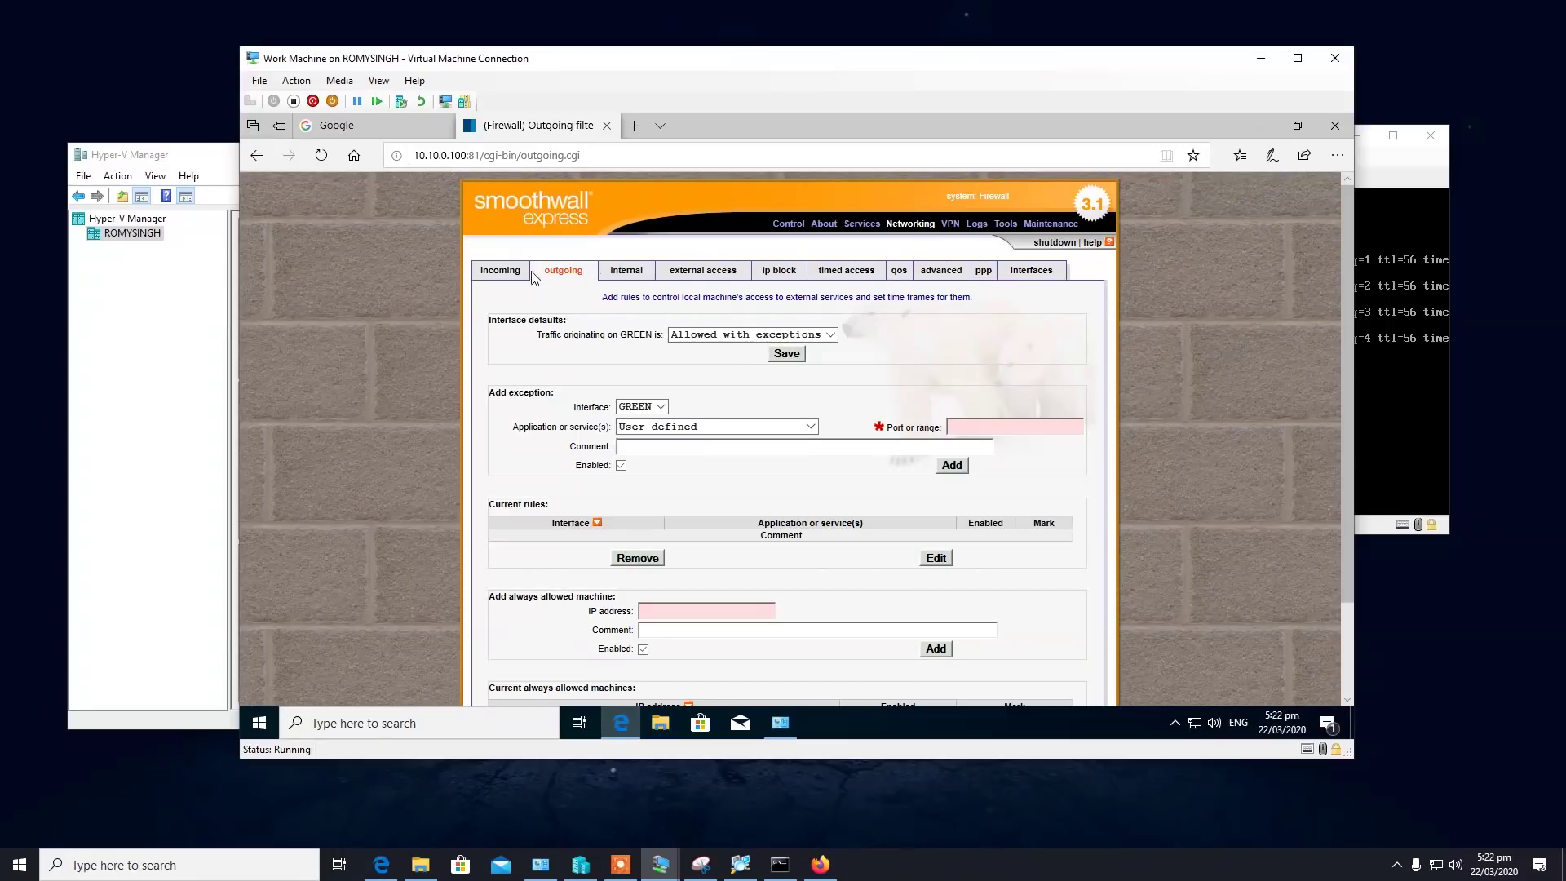
pyautogui.scroll(-2, 783, 469)
pyautogui.scroll(2, 790, 469)
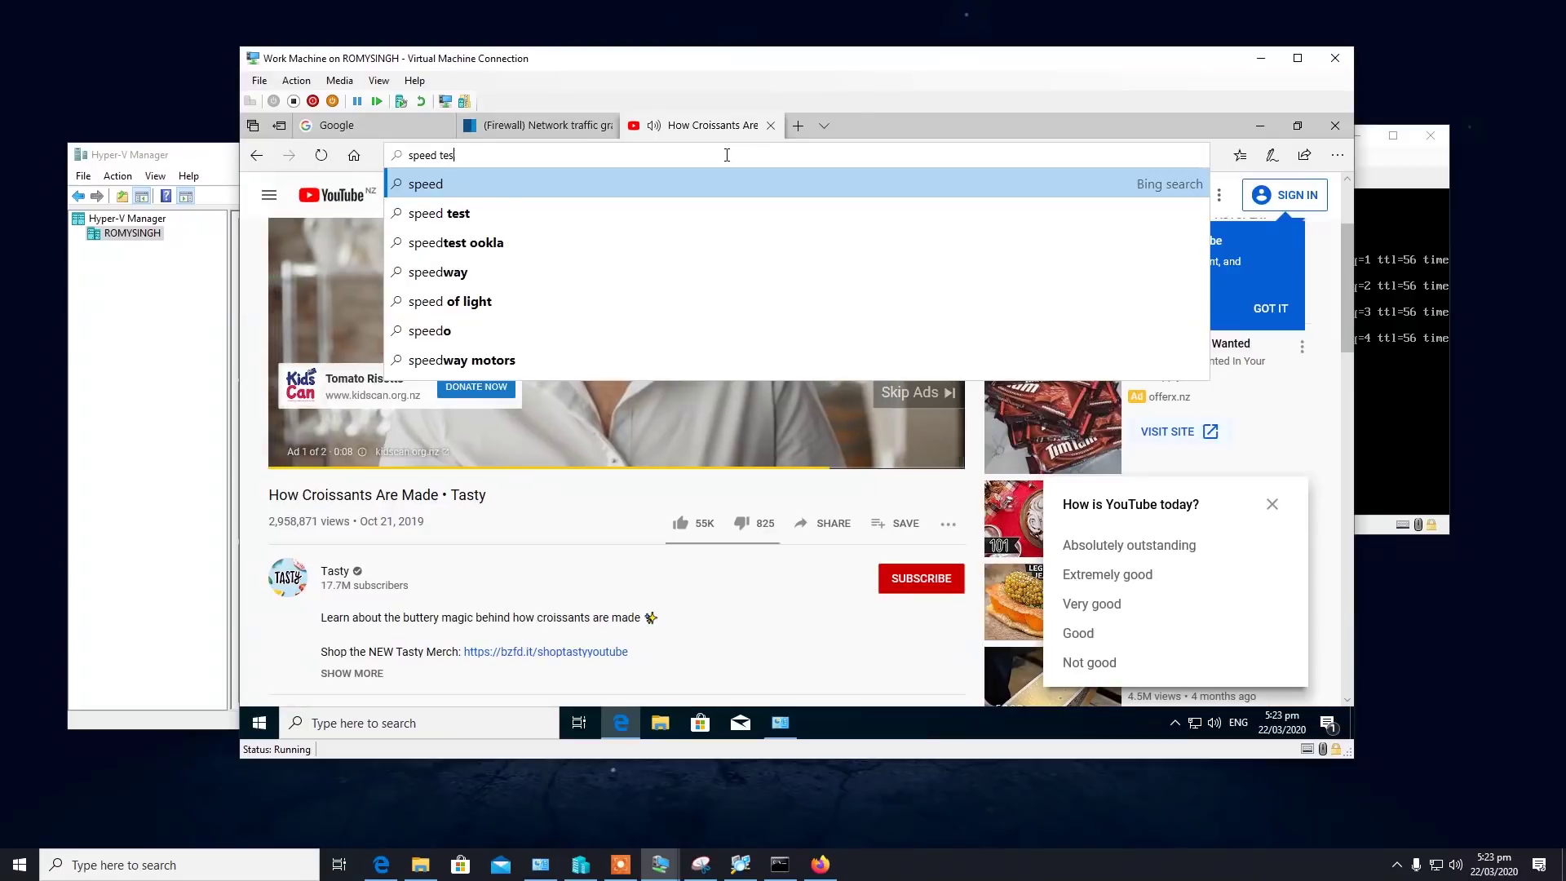
# Run speedtest.net from a Bing search: 2 ms ping, 697.02 Mbps down, about 543 Mbps up.
pyautogui.press('Return')
pyautogui.click(554, 332)
pyautogui.click(788, 483)
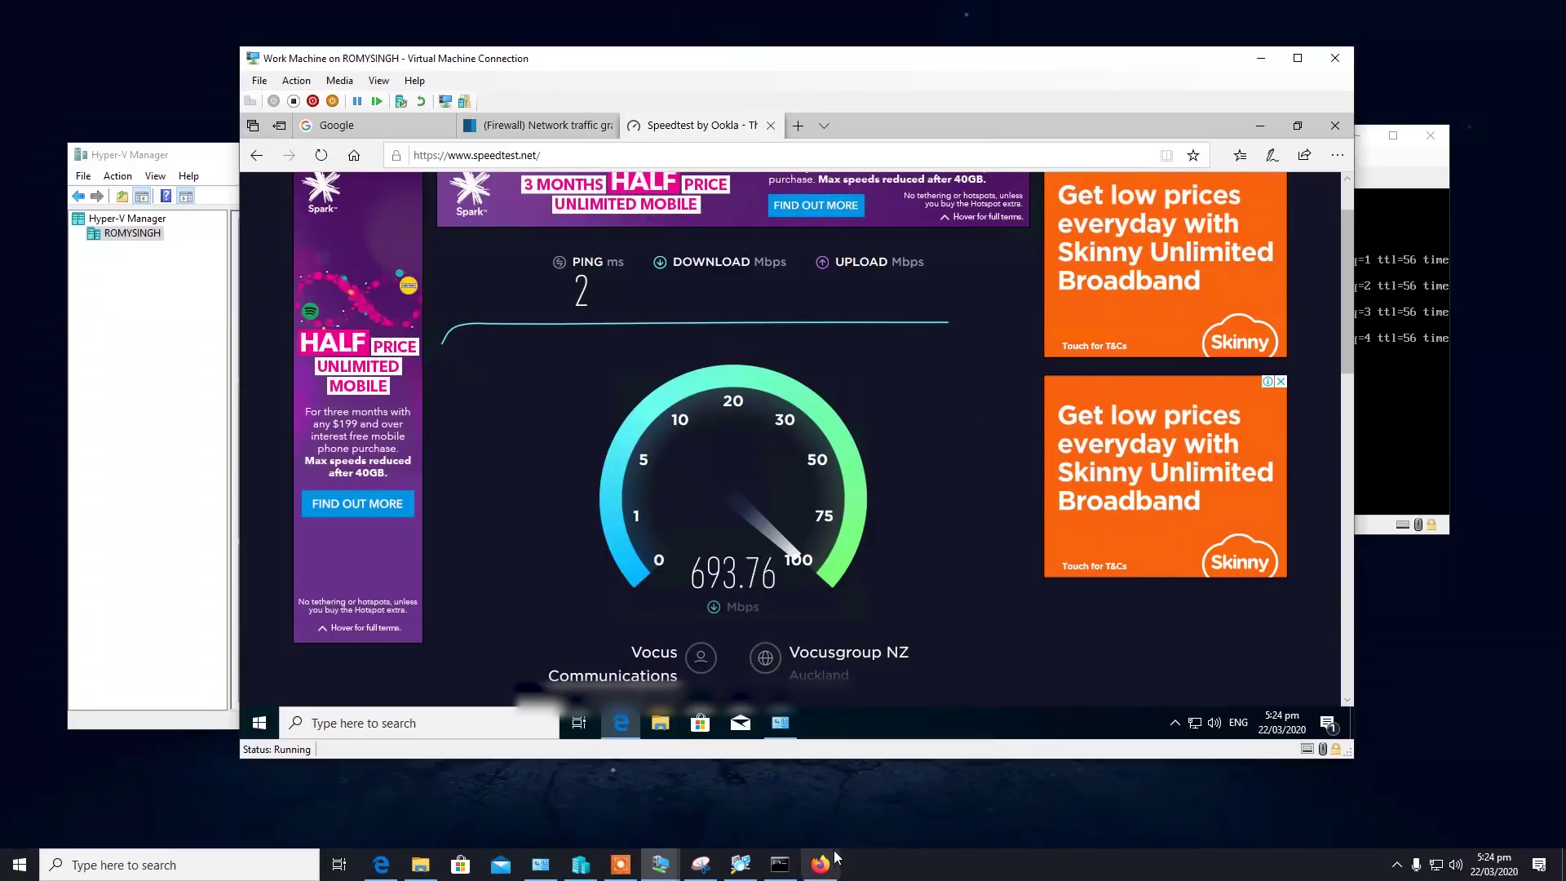
pyautogui.moveTo(837, 862)
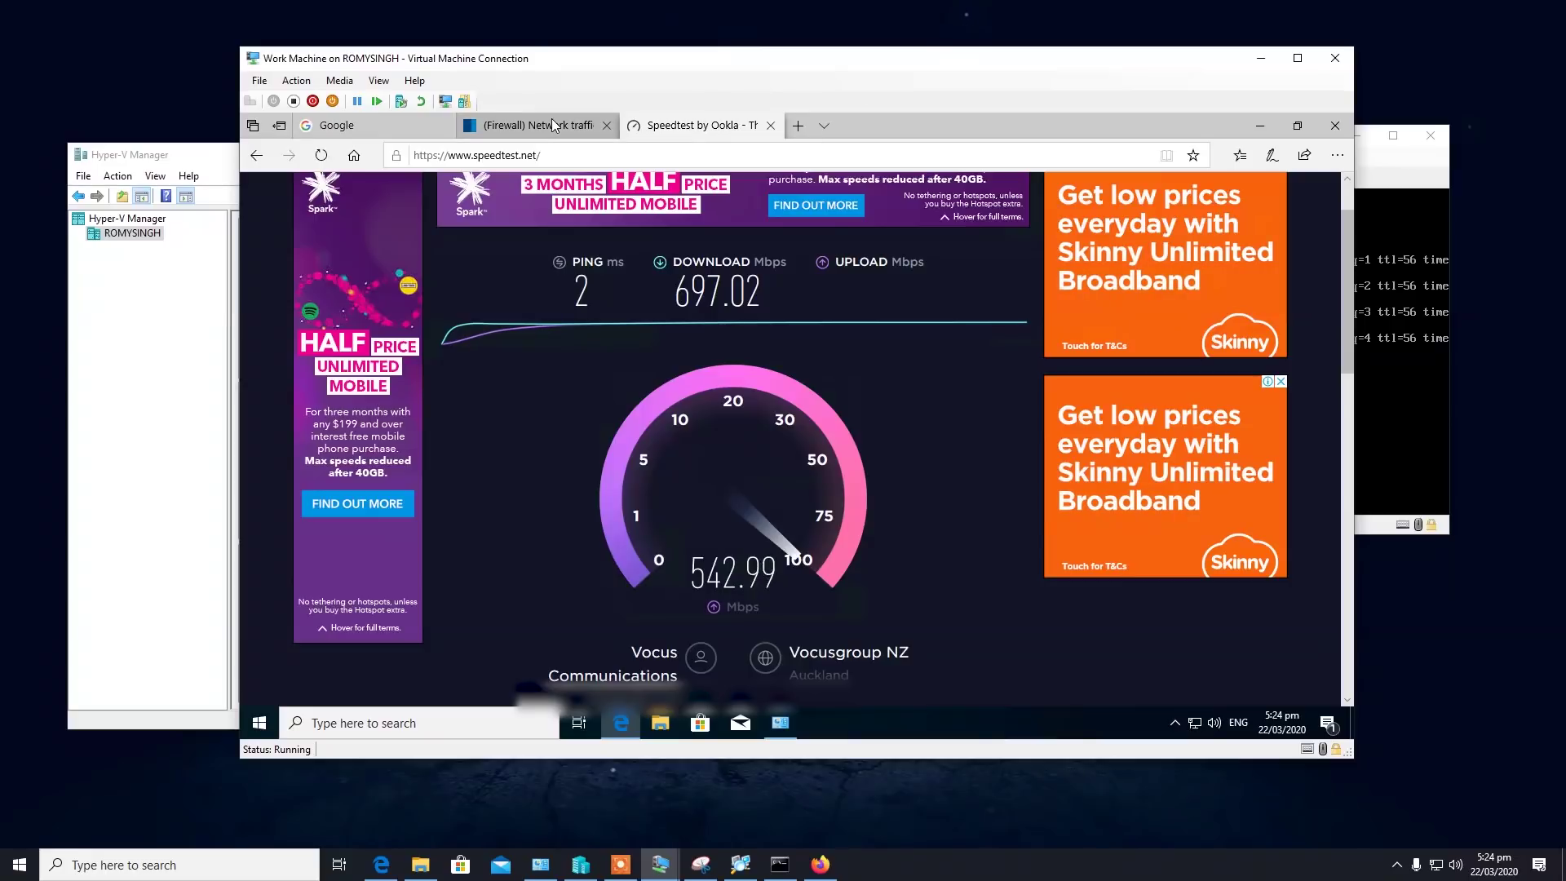
pyautogui.moveTo(552, 121)
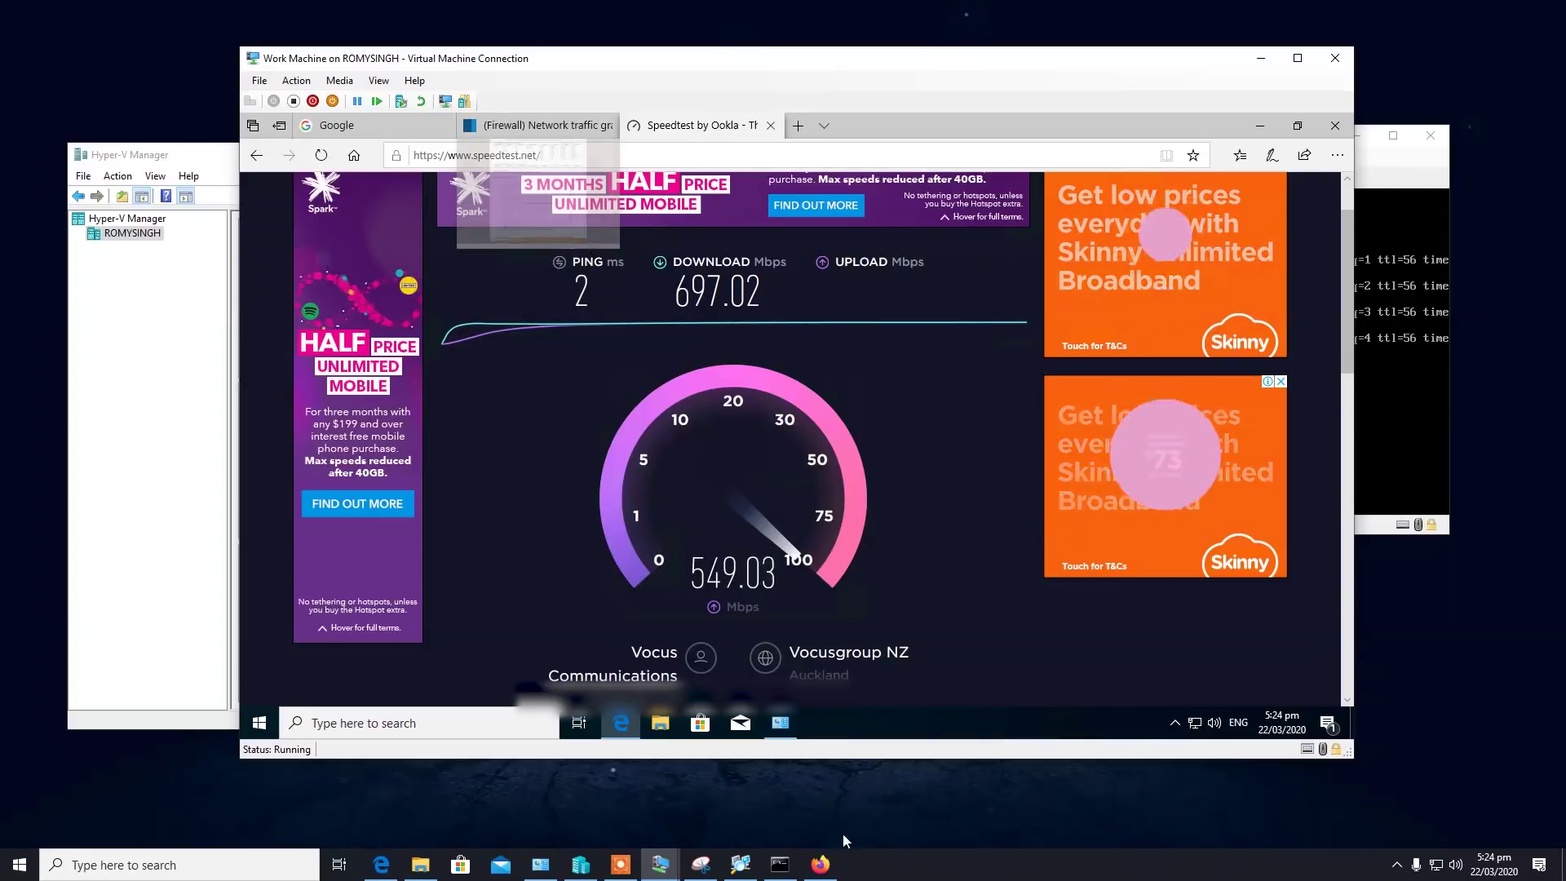